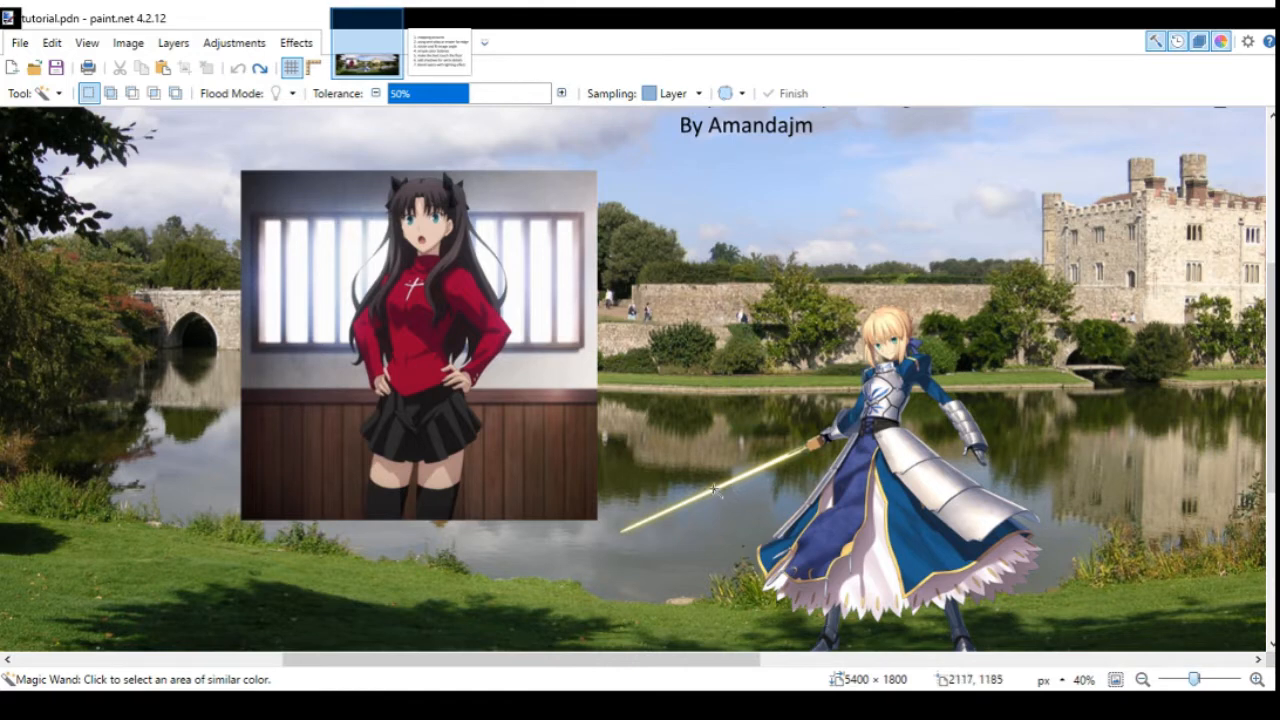
# Look over the castle composition, read the topic list in the tutorial 1 image, and return to the composition.
pyautogui.scroll(-2, 712, 487)
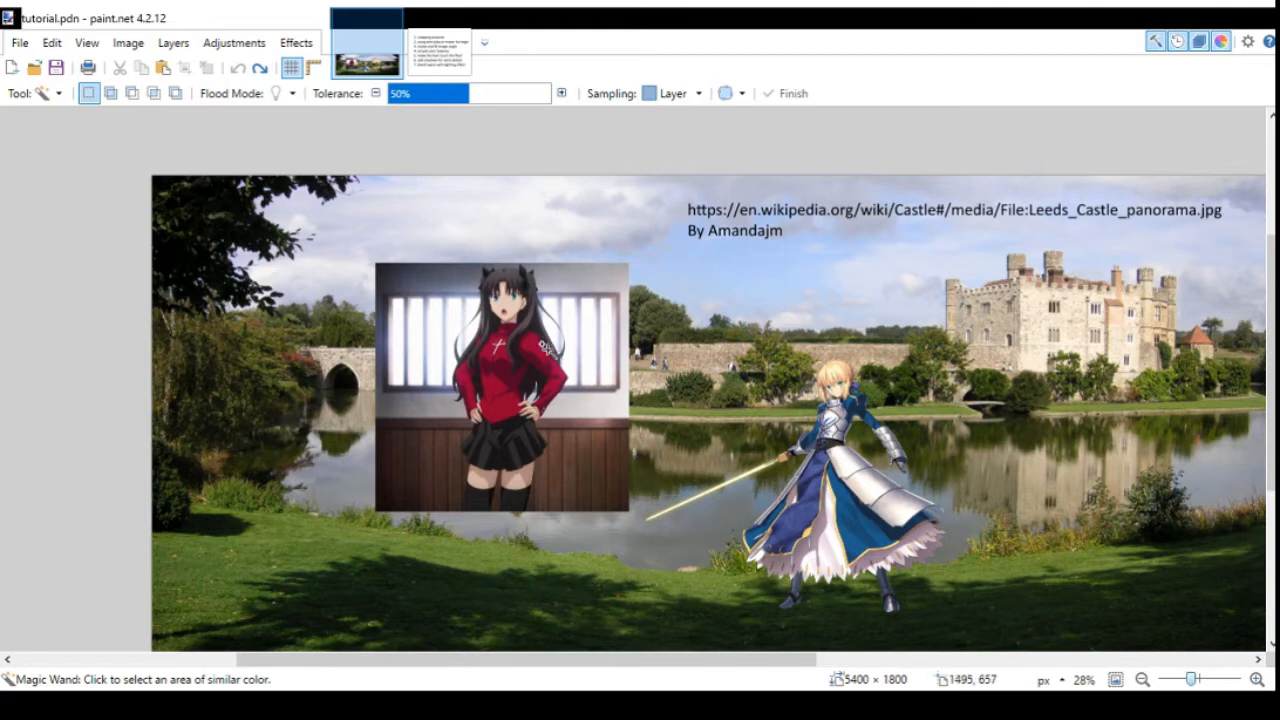
pyautogui.scroll(-1, 540, 348)
pyautogui.scroll(1, 790, 410)
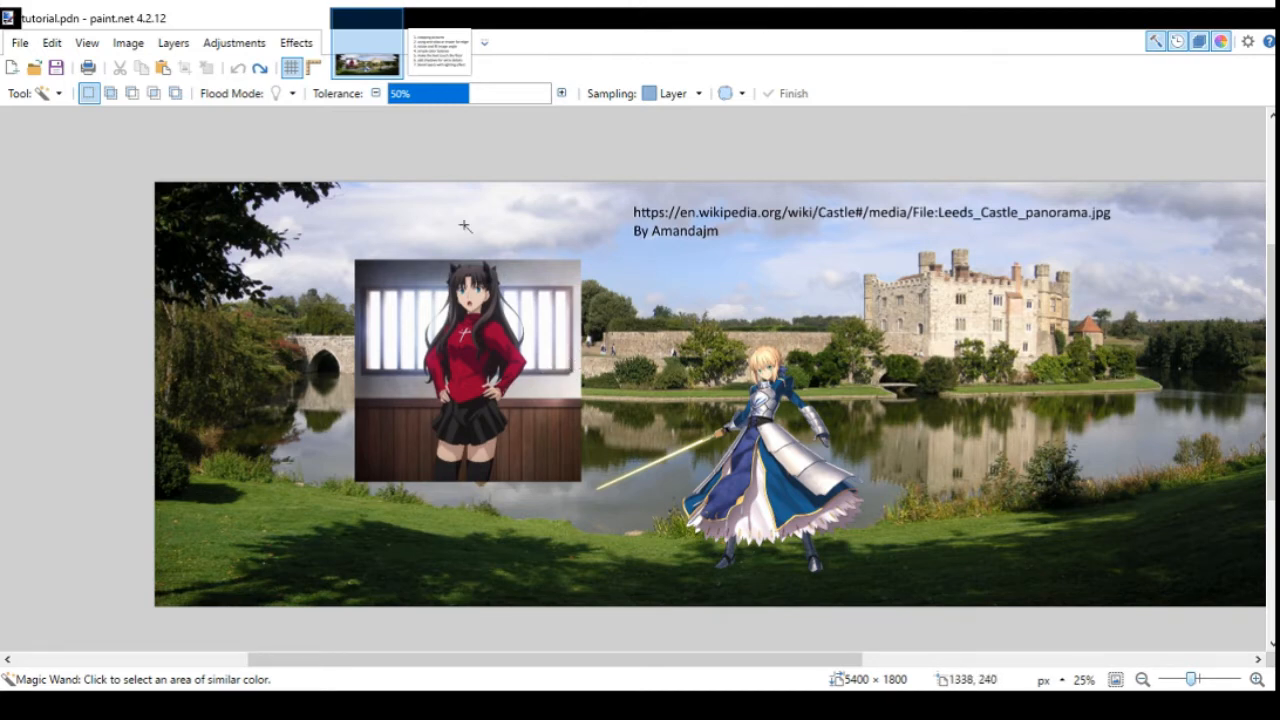
pyautogui.click(436, 58)
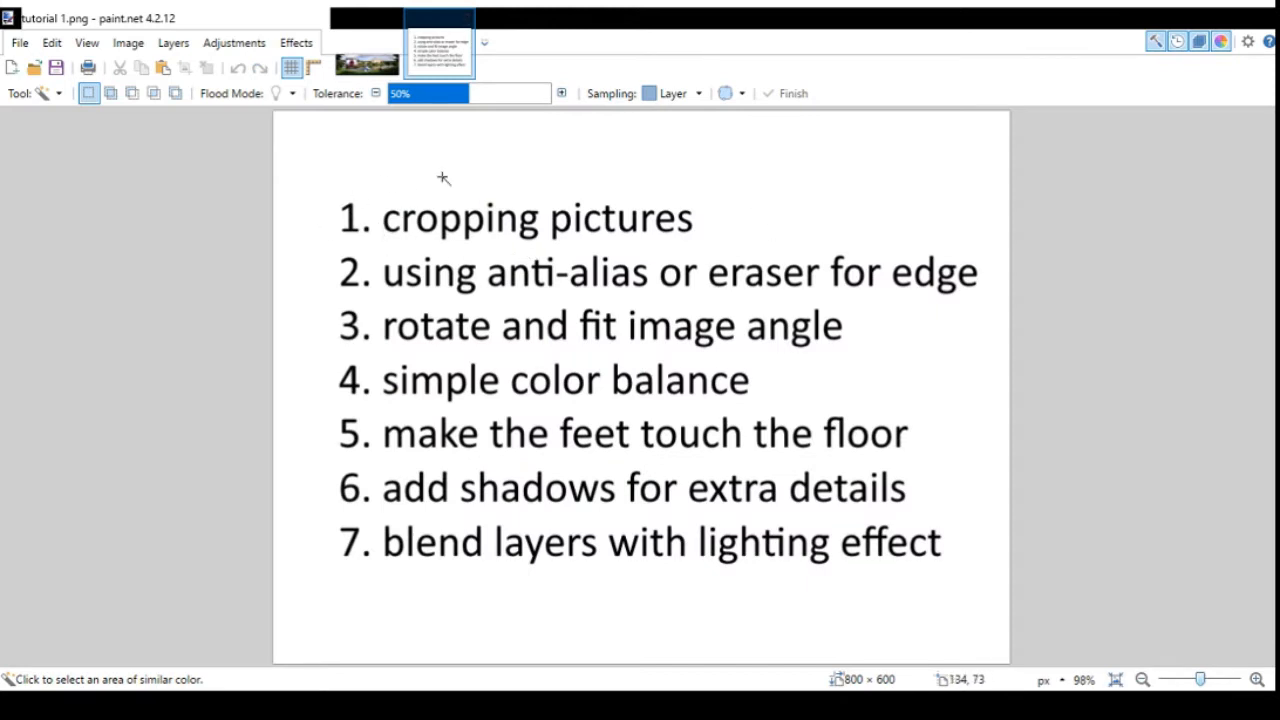
pyautogui.click(360, 63)
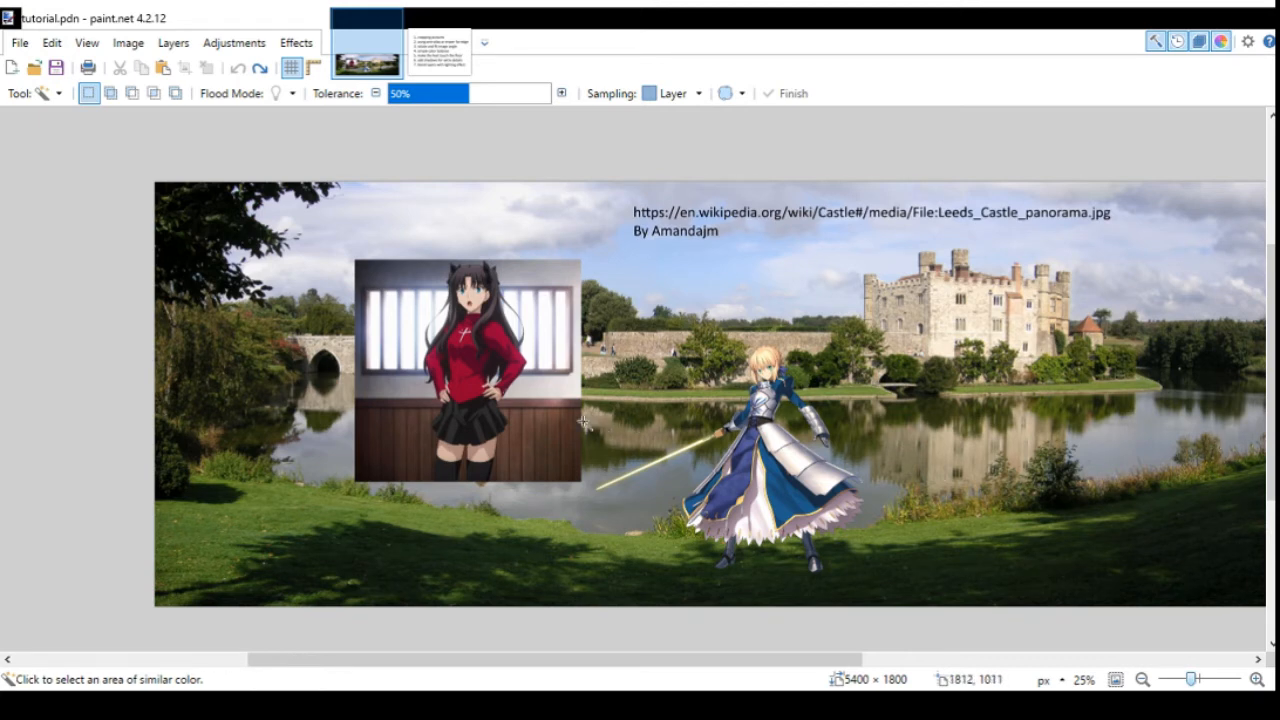
# Examine the castle panorama, the armored character cutout and the uncropped picture of the girl in the red sweater.
pyautogui.scroll(-1, 580, 418)
pyautogui.scroll(-1, 231, 357)
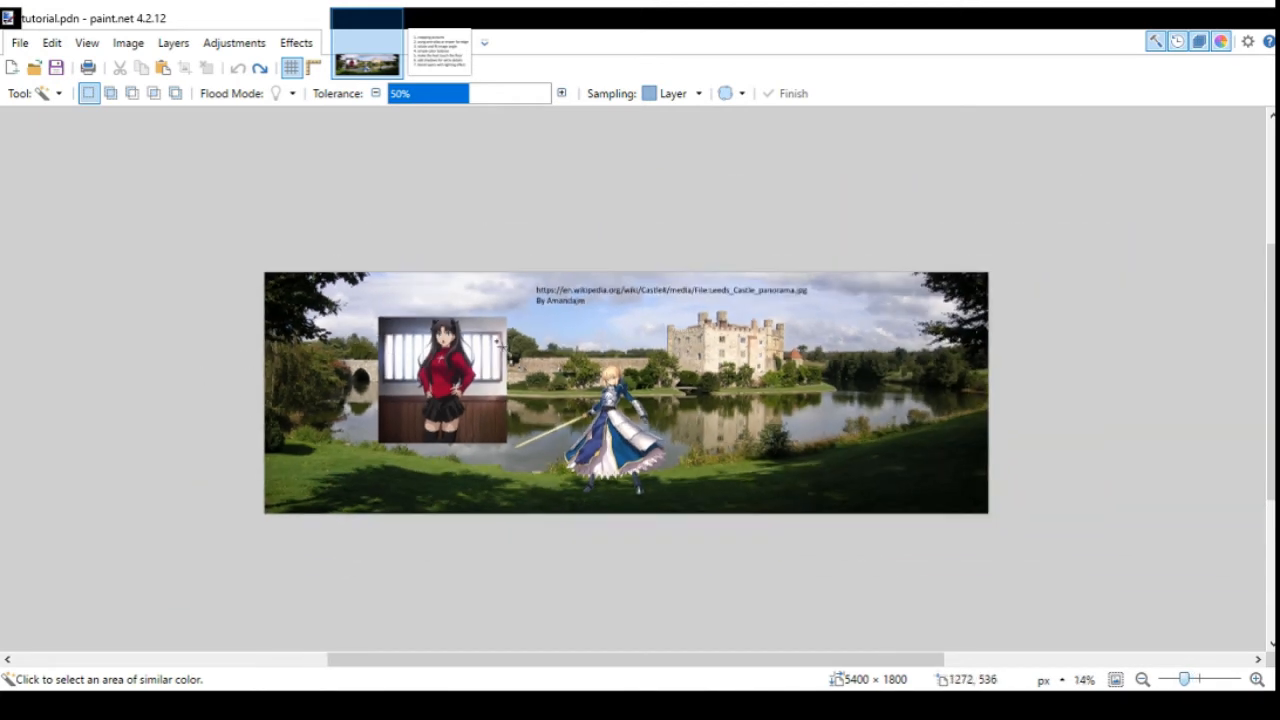
pyautogui.scroll(1, 660, 288)
pyautogui.scroll(1, 660, 288)
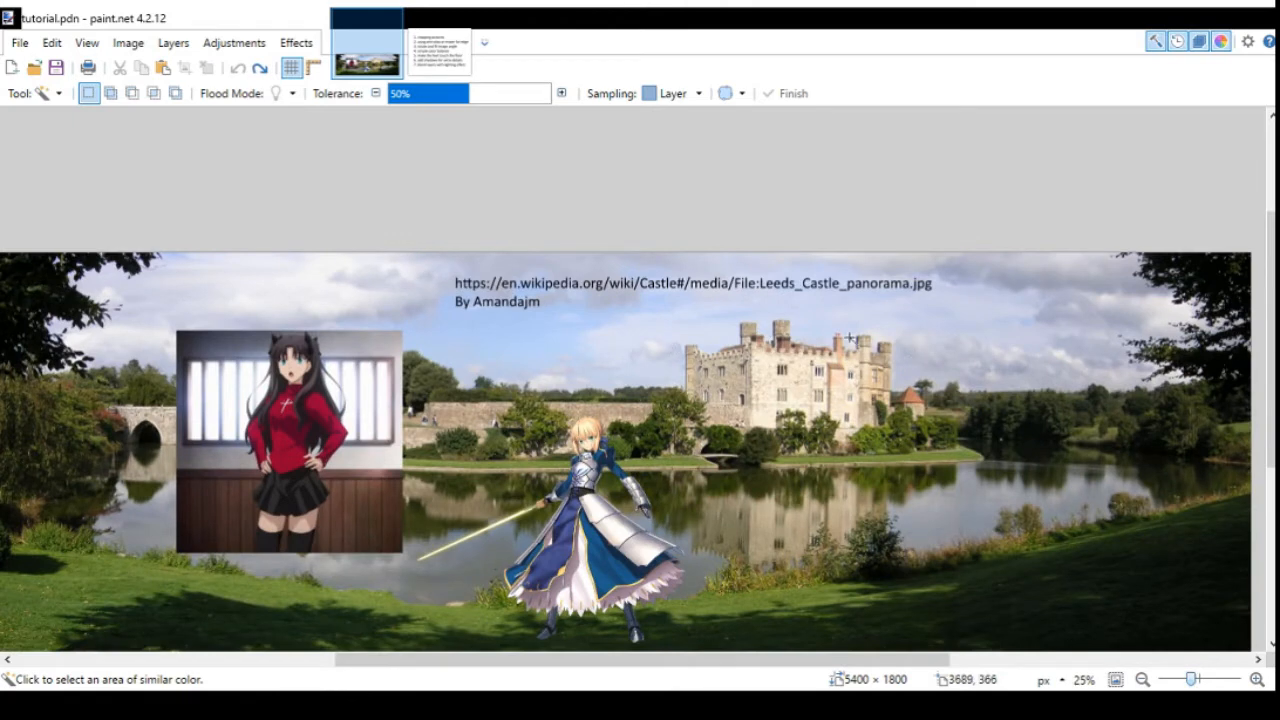
pyautogui.scroll(1, 884, 288)
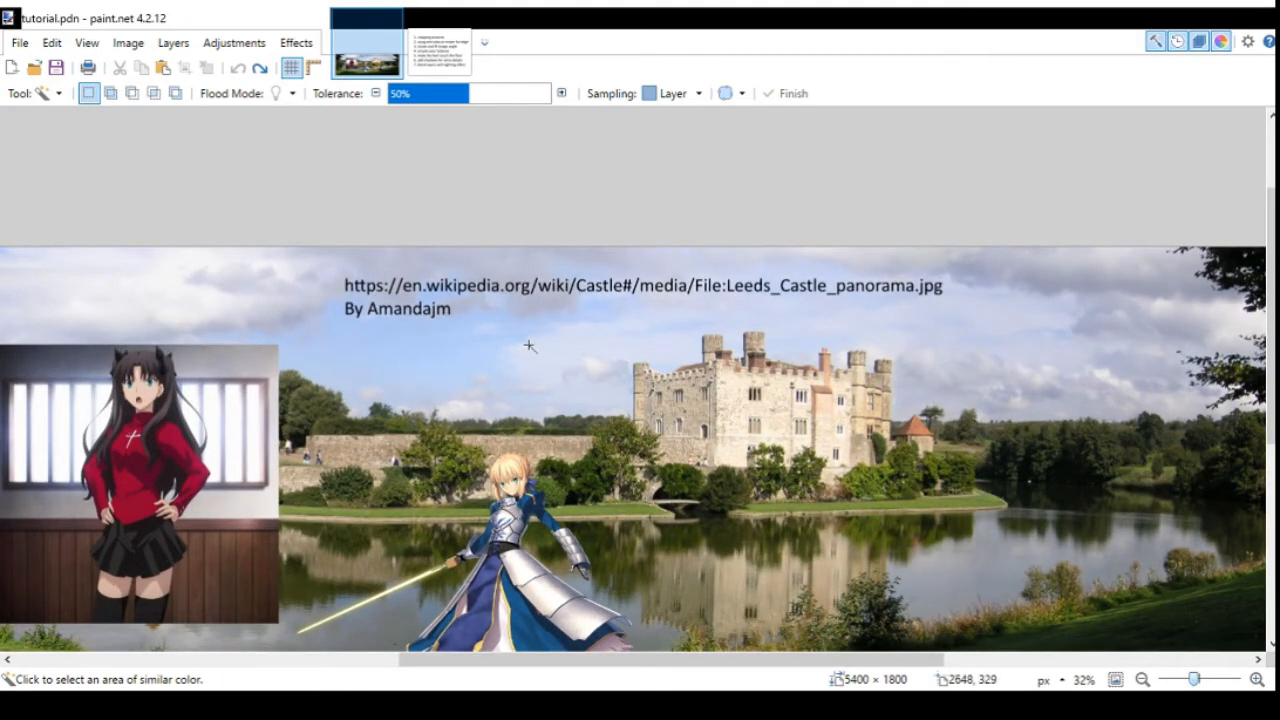
pyautogui.scroll(-2, 795, 333)
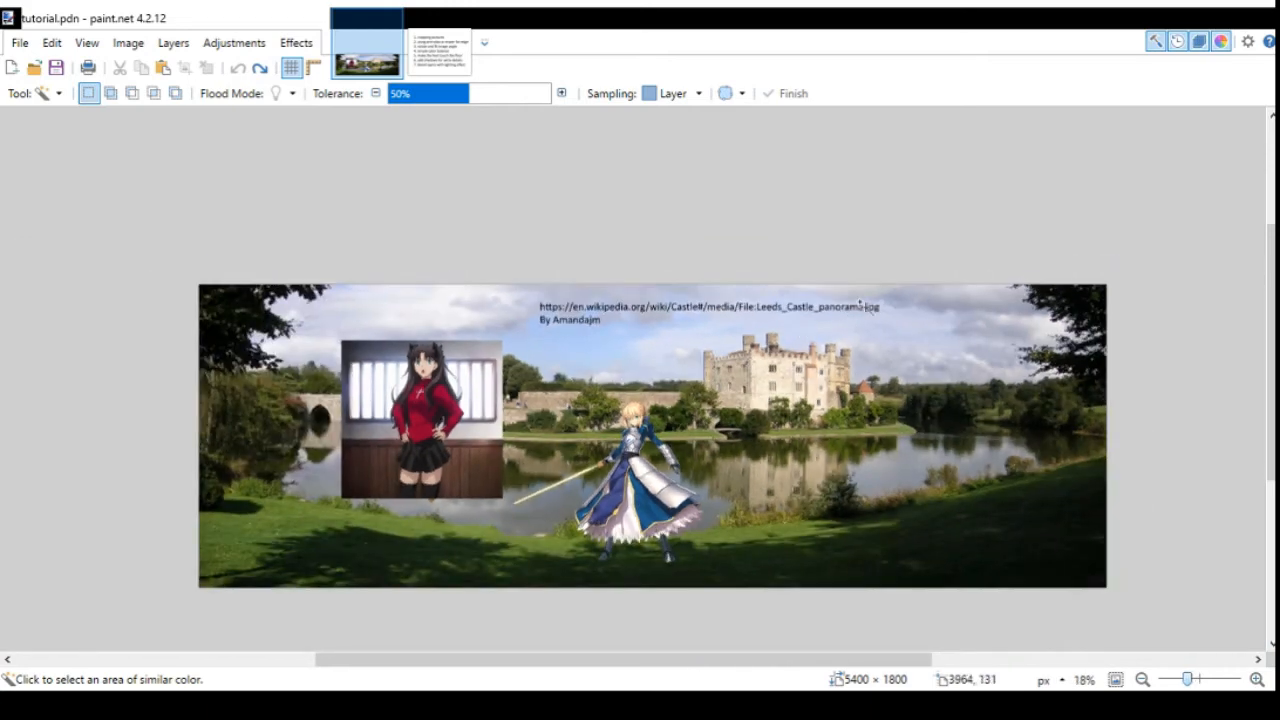
pyautogui.scroll(1, 773, 427)
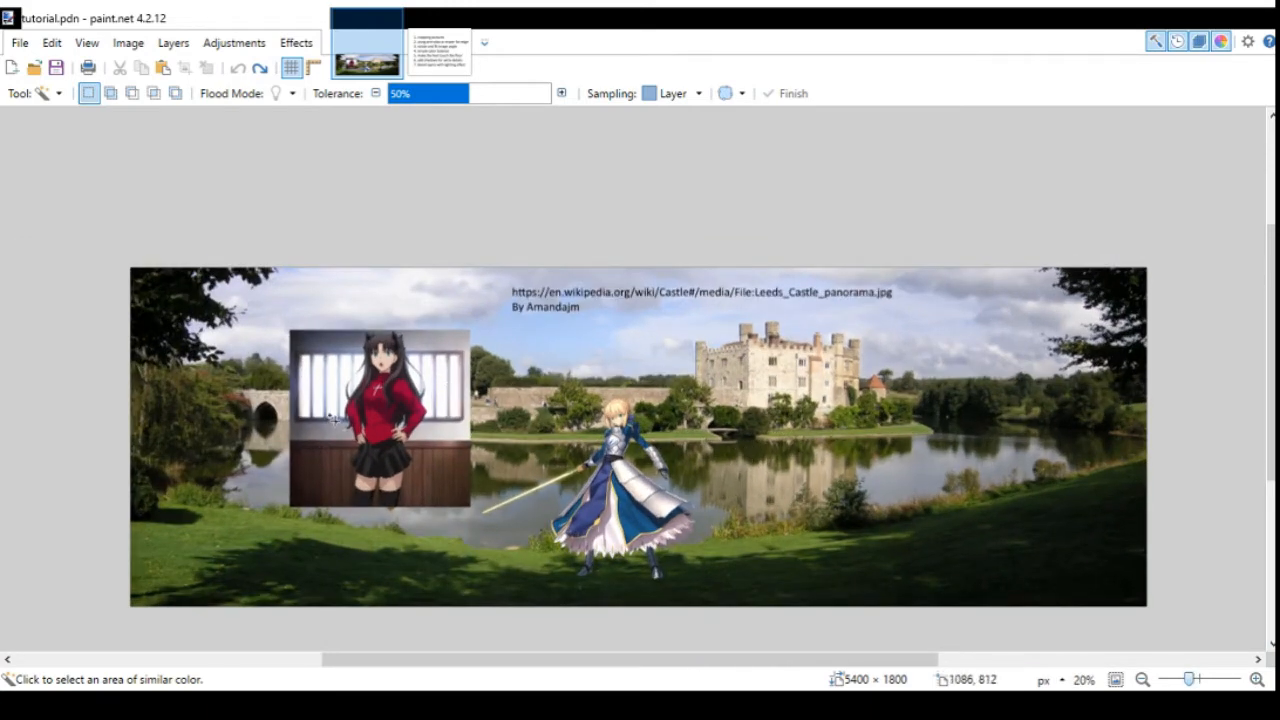
pyautogui.scroll(3, 437, 388)
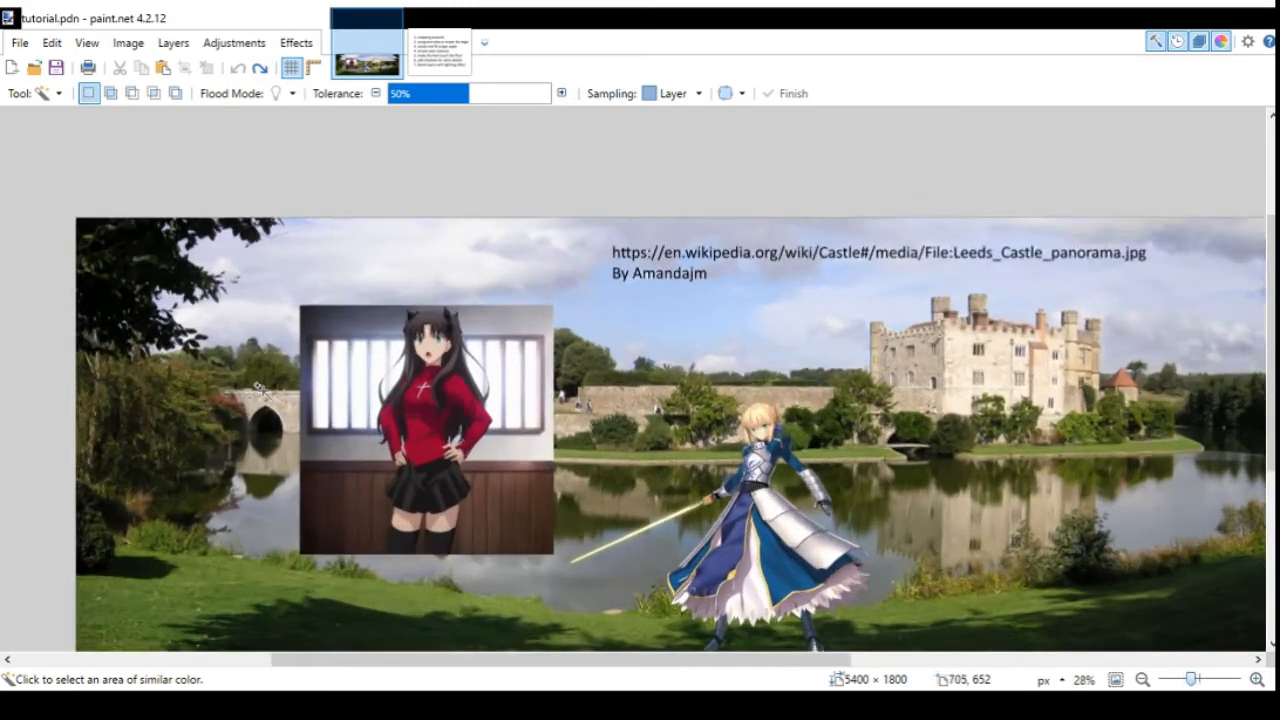
pyautogui.scroll(-1, 510, 582)
pyautogui.scroll(1, 510, 582)
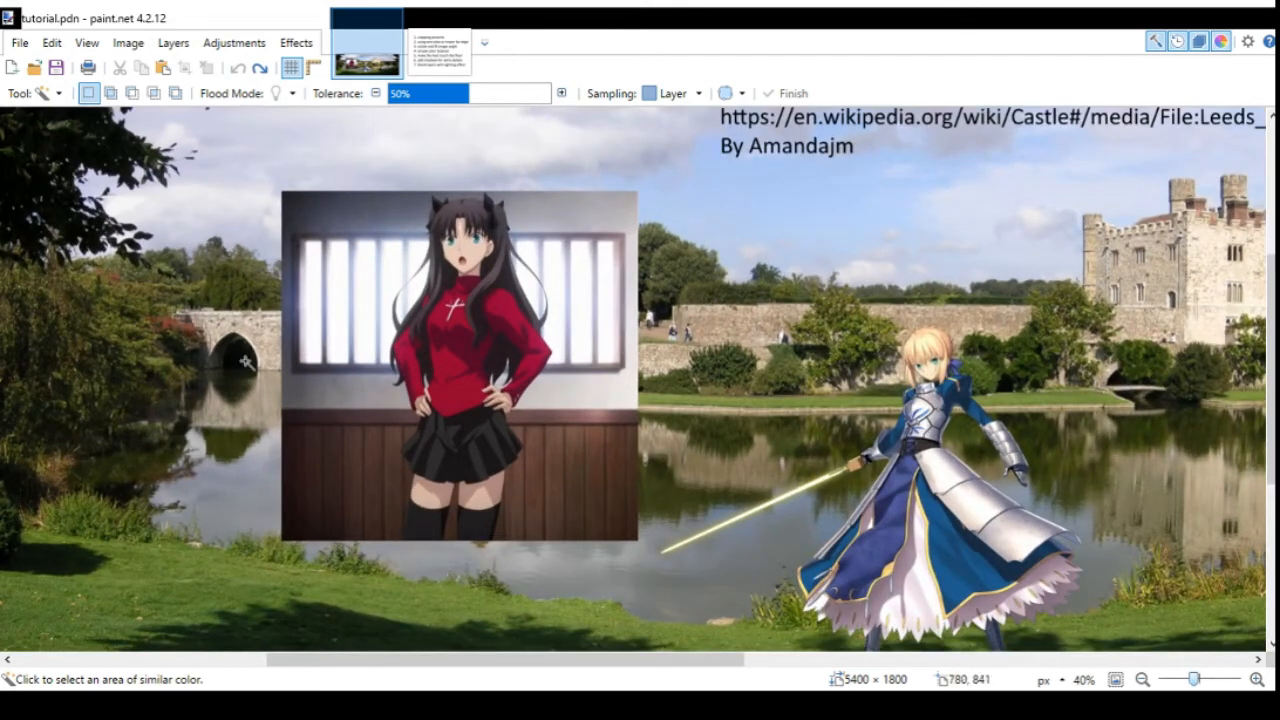
# Try Magic Wand selections of the wall behind the red-sweater girl at 50%, 35% and 30% tolerance, undoing each one.
pyautogui.click(346, 395)
pyautogui.hotkey('ctrl', 'd')
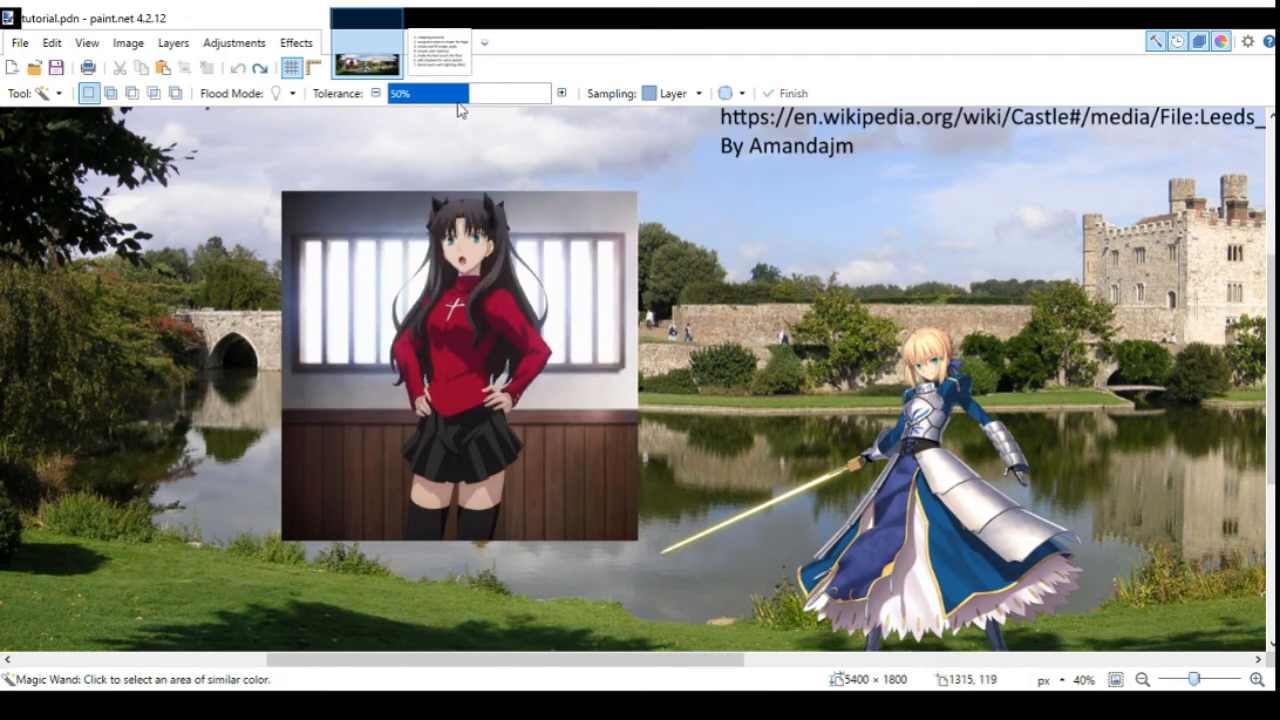
pyautogui.click(446, 99)
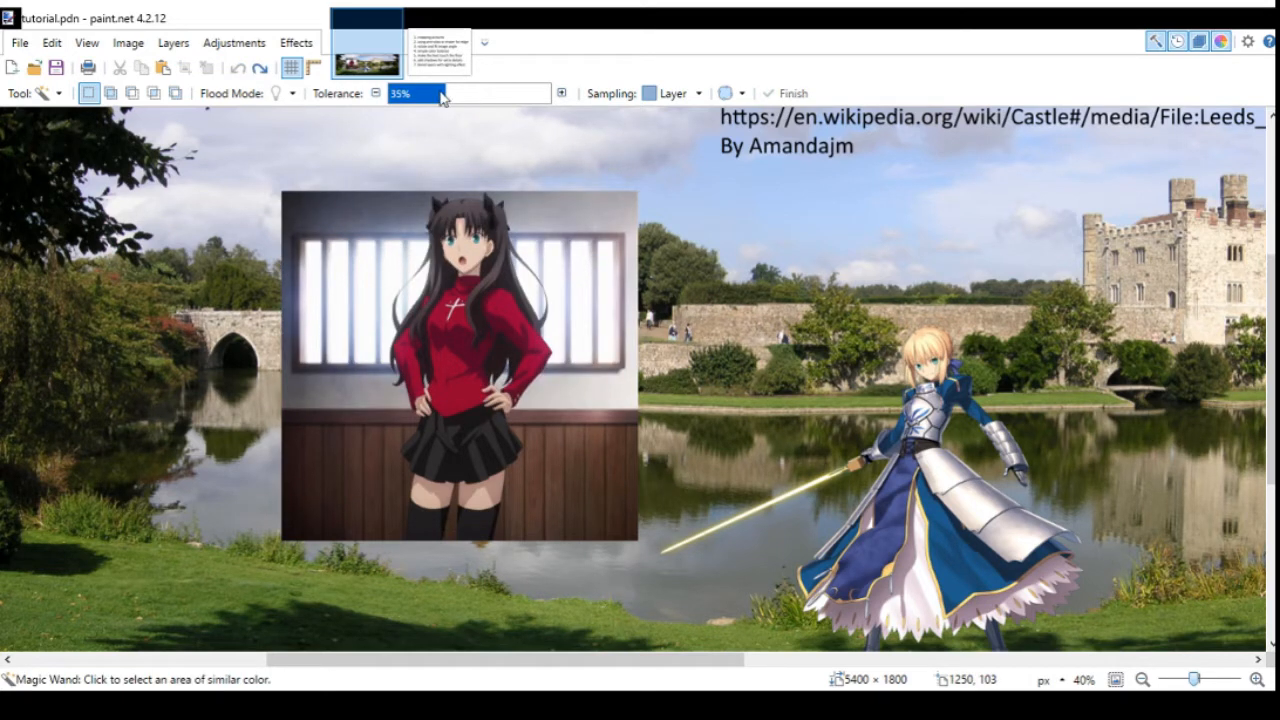
pyautogui.click(390, 229)
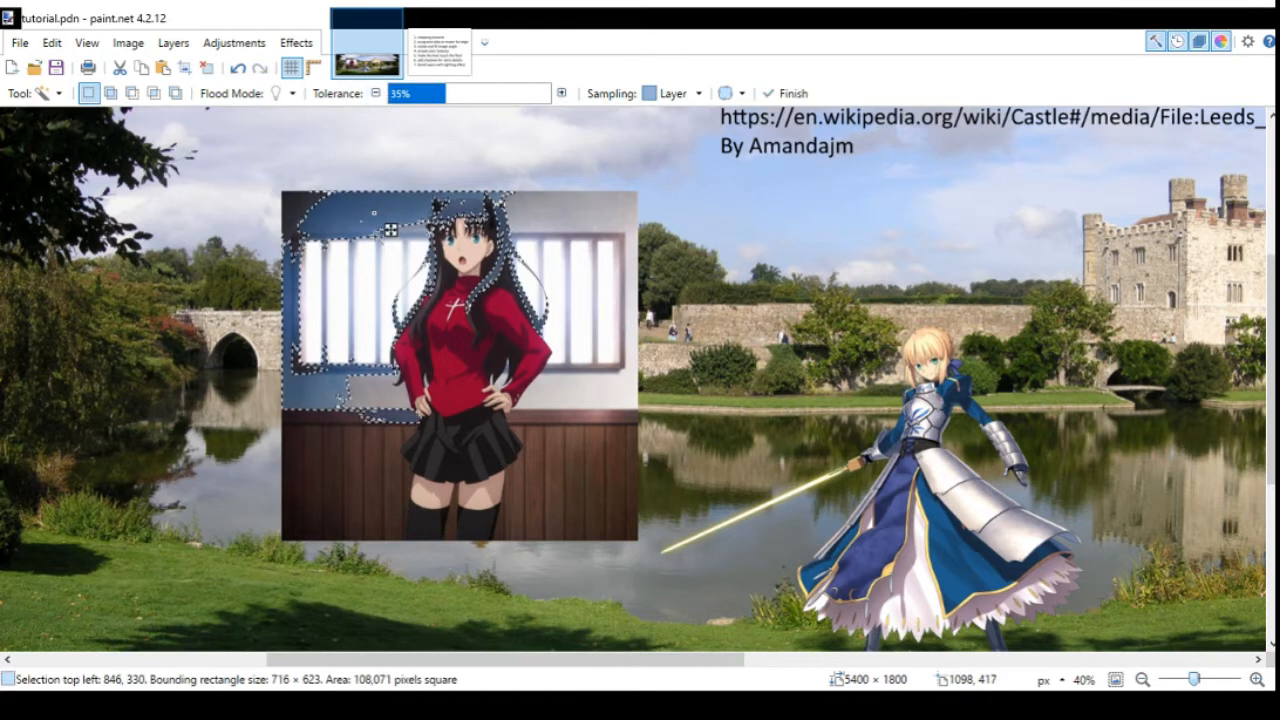
pyautogui.hotkey('ctrl', 'z')
pyautogui.click(437, 93)
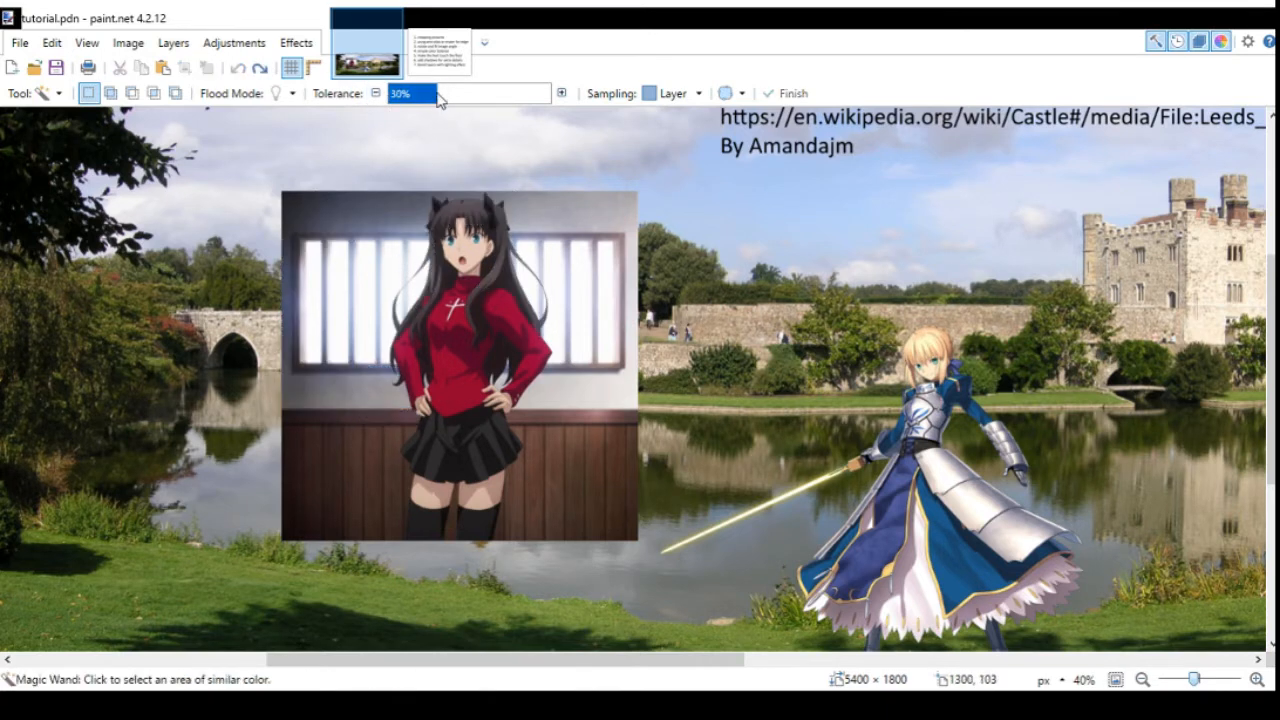
pyautogui.click(364, 206)
pyautogui.hotkey('ctrl', 'z')
# Set the Magic Wand tolerance to 18%, select the gray wall above the window beside the girl's head, and check the selection's edge near her hair.
pyautogui.click(424, 93)
pyautogui.click(374, 209)
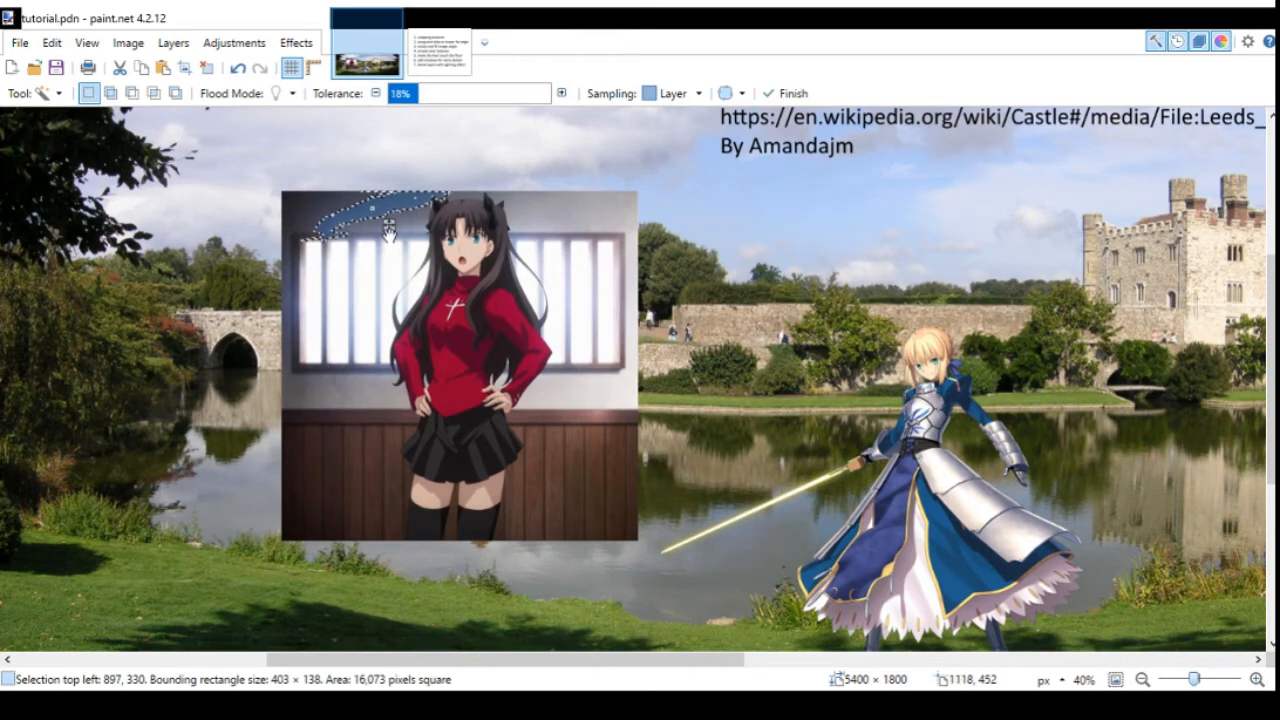
pyautogui.scroll(1, 424, 168)
pyautogui.scroll(3, 424, 168)
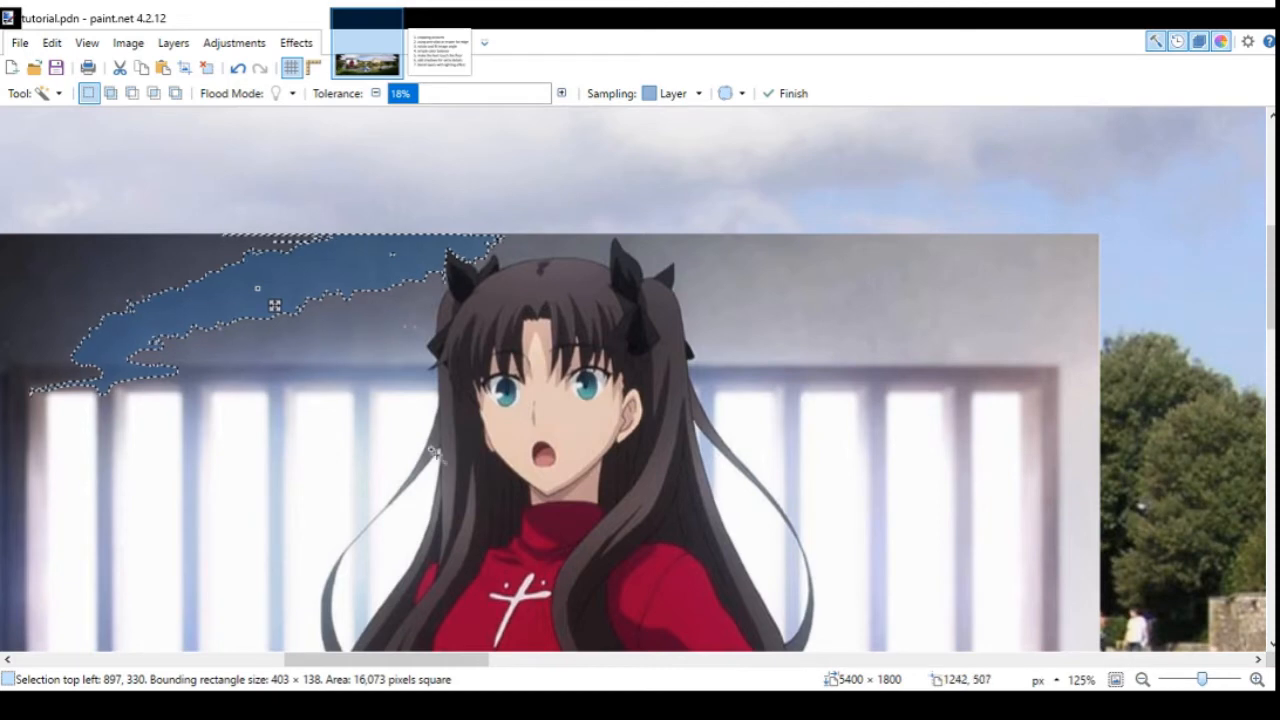
pyautogui.scroll(-2, 444, 448)
pyautogui.scroll(-1, 444, 450)
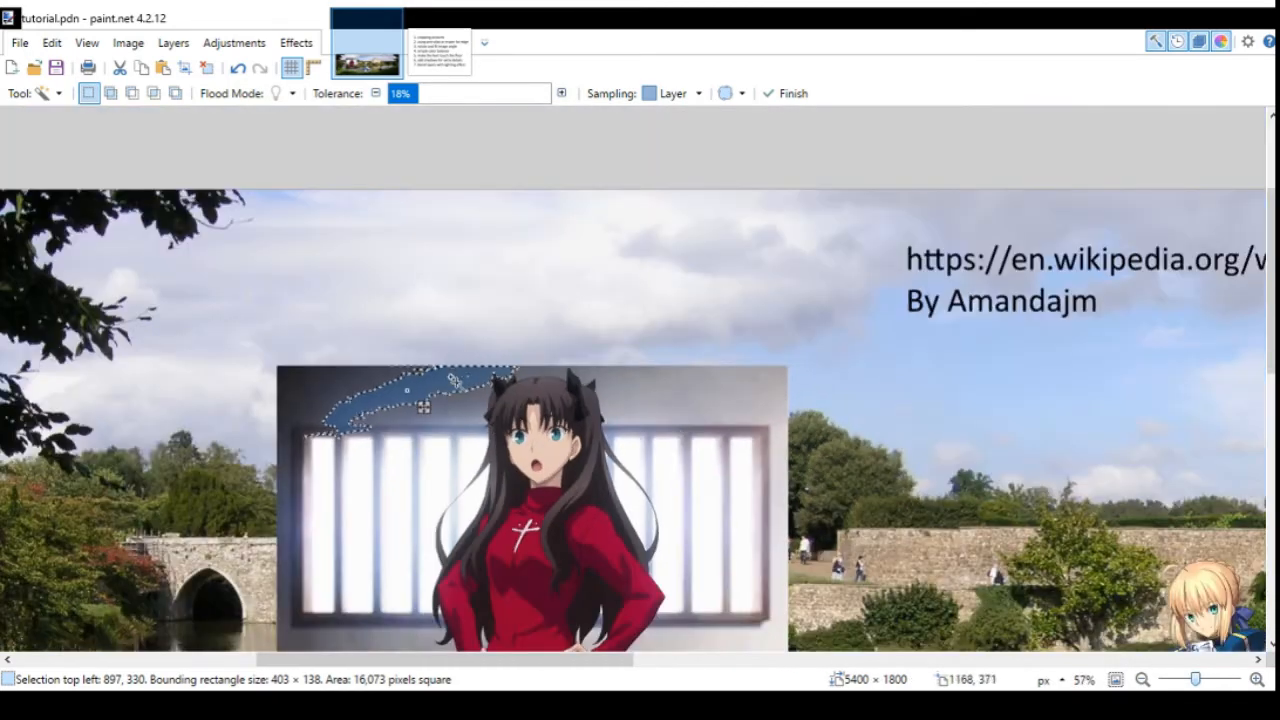
# Add the remaining wall areas above, beside and below the window around the girl to the Magic Wand selection.
pyautogui.scroll(-1, 476, 303)
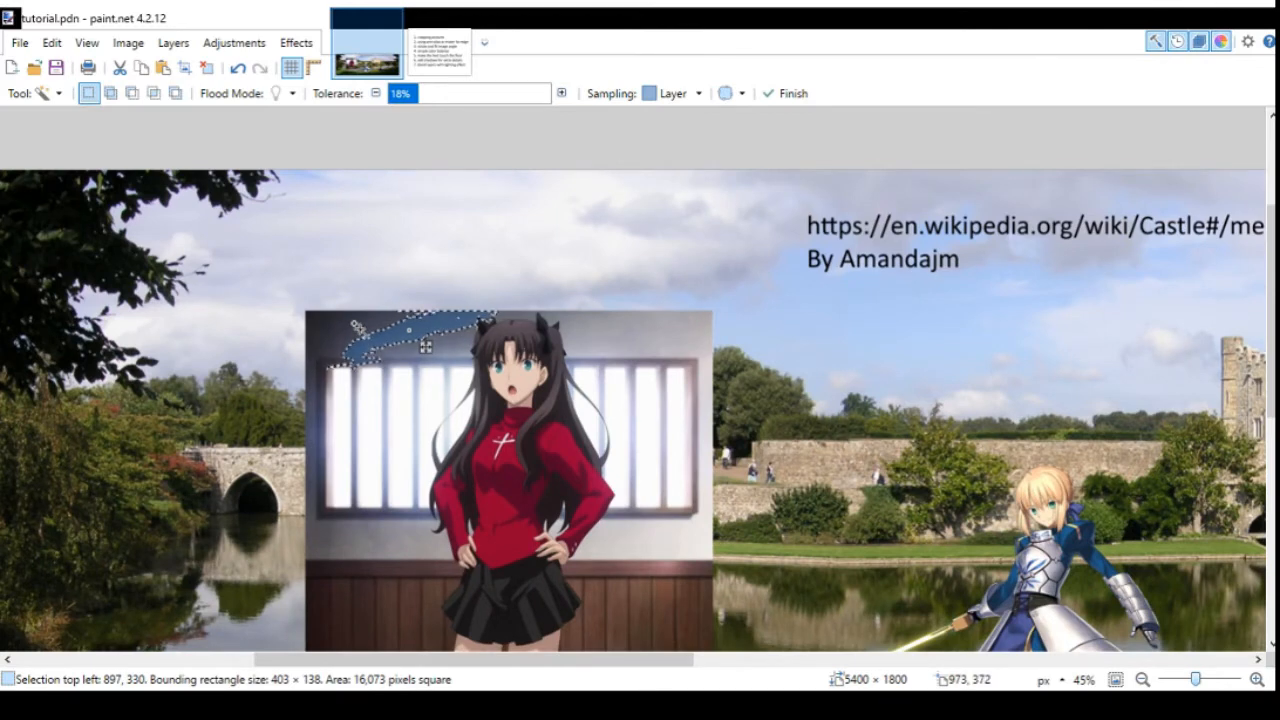
pyautogui.keyDown('ctrl'); pyautogui.click(359, 328); pyautogui.keyUp('ctrl')
pyautogui.keyDown('ctrl'); pyautogui.click(623, 332); pyautogui.keyUp('ctrl')
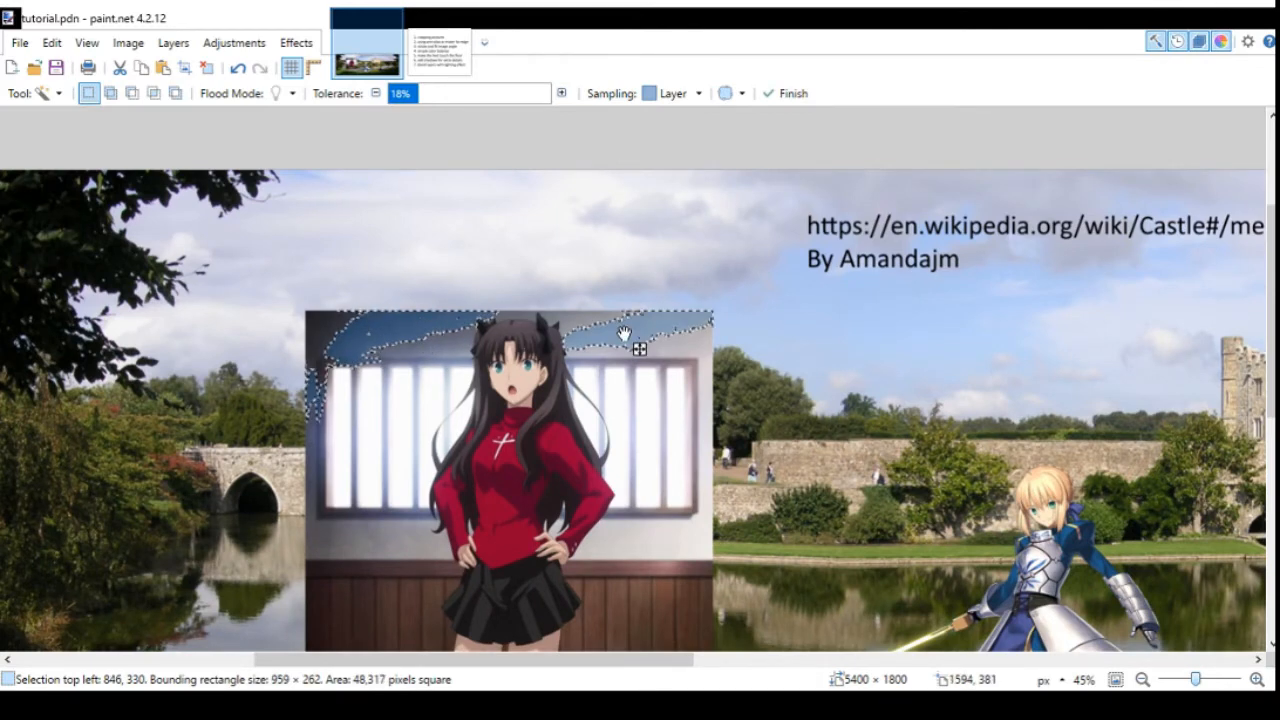
pyautogui.keyDown('ctrl'); pyautogui.click(584, 318); pyautogui.keyUp('ctrl')
pyautogui.keyDown('ctrl'); pyautogui.click(708, 345); pyautogui.keyUp('ctrl')
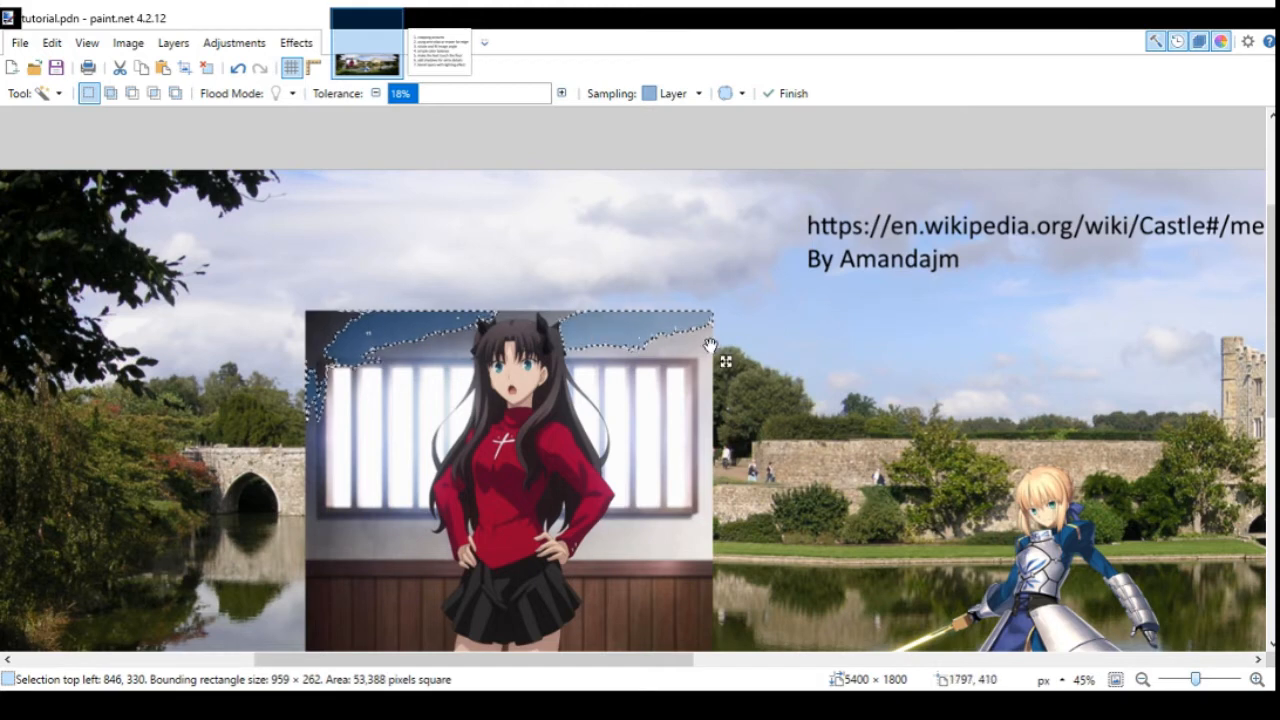
pyautogui.keyDown('ctrl'); pyautogui.click(704, 393); pyautogui.keyUp('ctrl')
pyautogui.keyDown('ctrl'); pyautogui.click(707, 547); pyautogui.keyUp('ctrl')
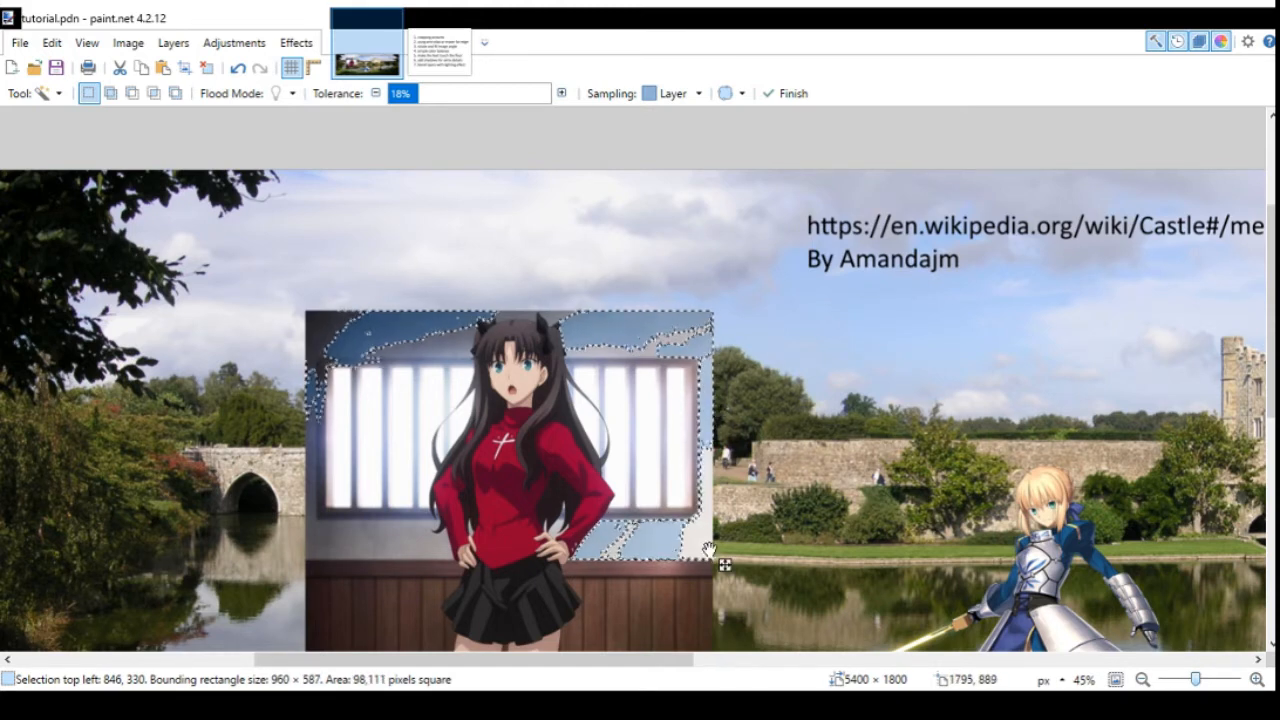
pyautogui.keyDown('ctrl'); pyautogui.click(405, 557); pyautogui.keyUp('ctrl')
pyautogui.keyDown('ctrl'); pyautogui.click(348, 548); pyautogui.keyUp('ctrl')
pyautogui.keyDown('ctrl'); pyautogui.click(333, 372); pyautogui.keyUp('ctrl')
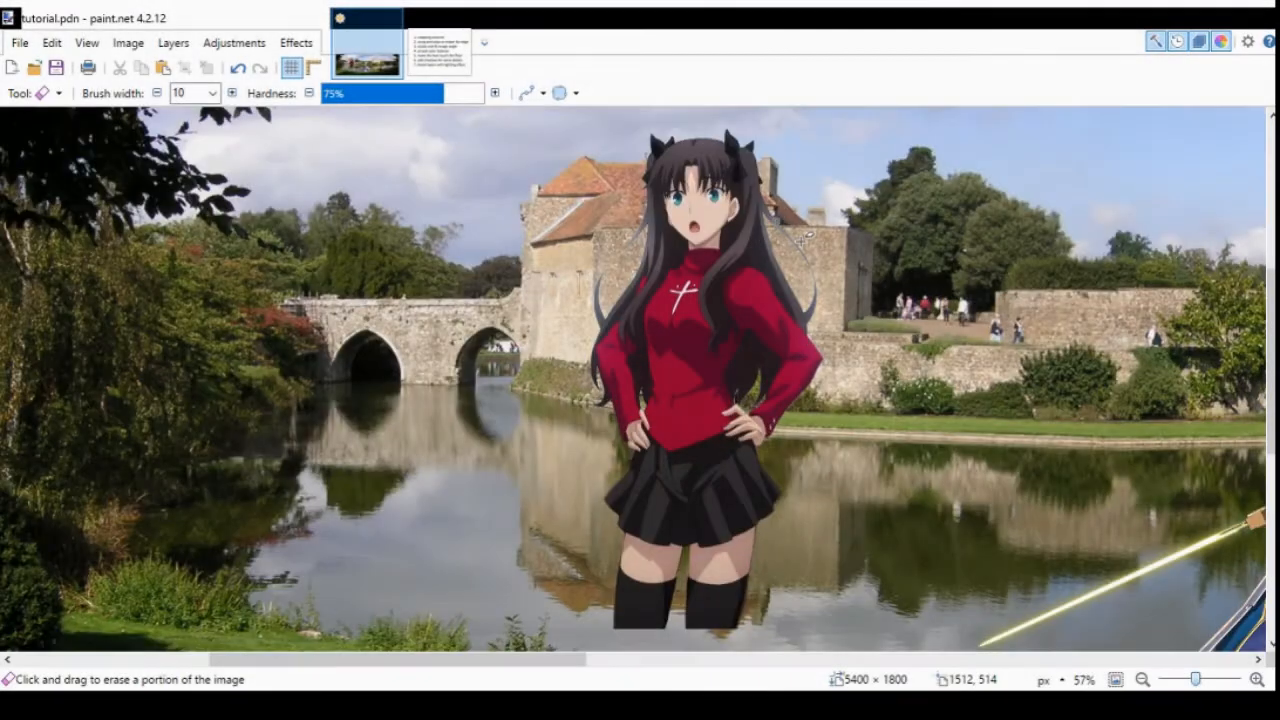
# Inspect the thin hair strands along the girl's cutout up close for gaps and jagged pixels against the castle.
pyautogui.scroll(1, 807, 236)
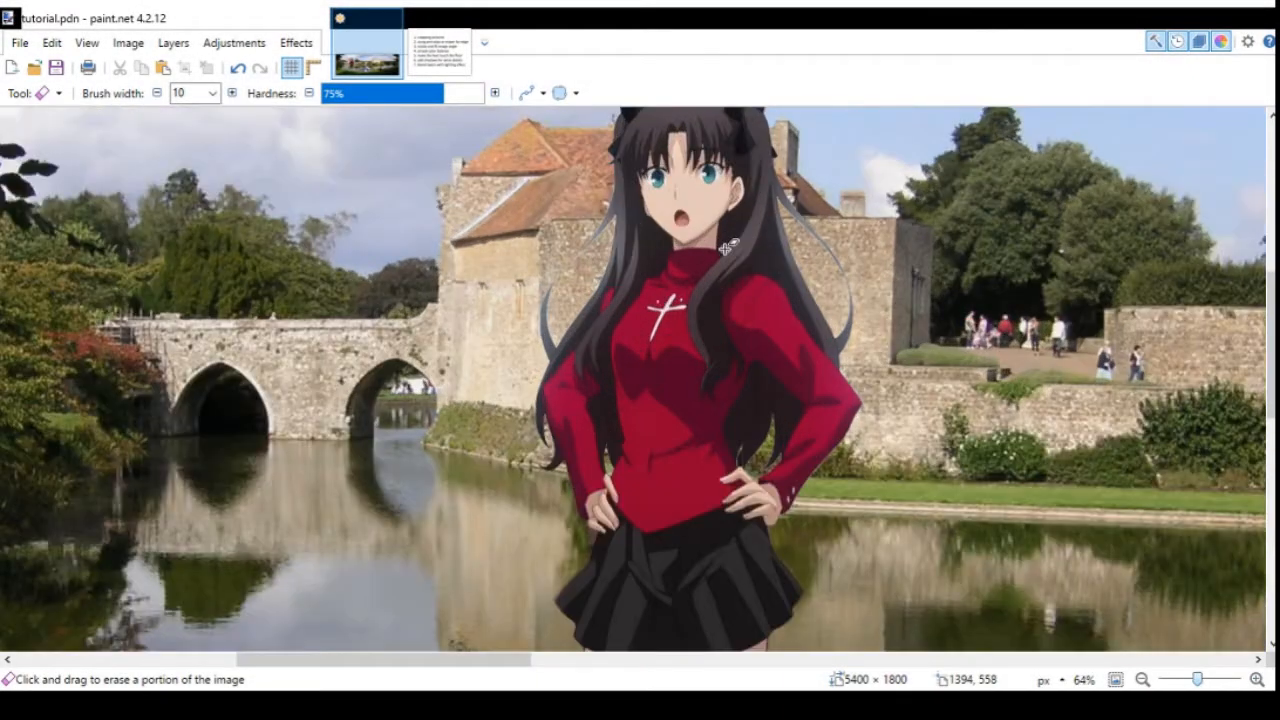
pyautogui.scroll(8, 729, 247)
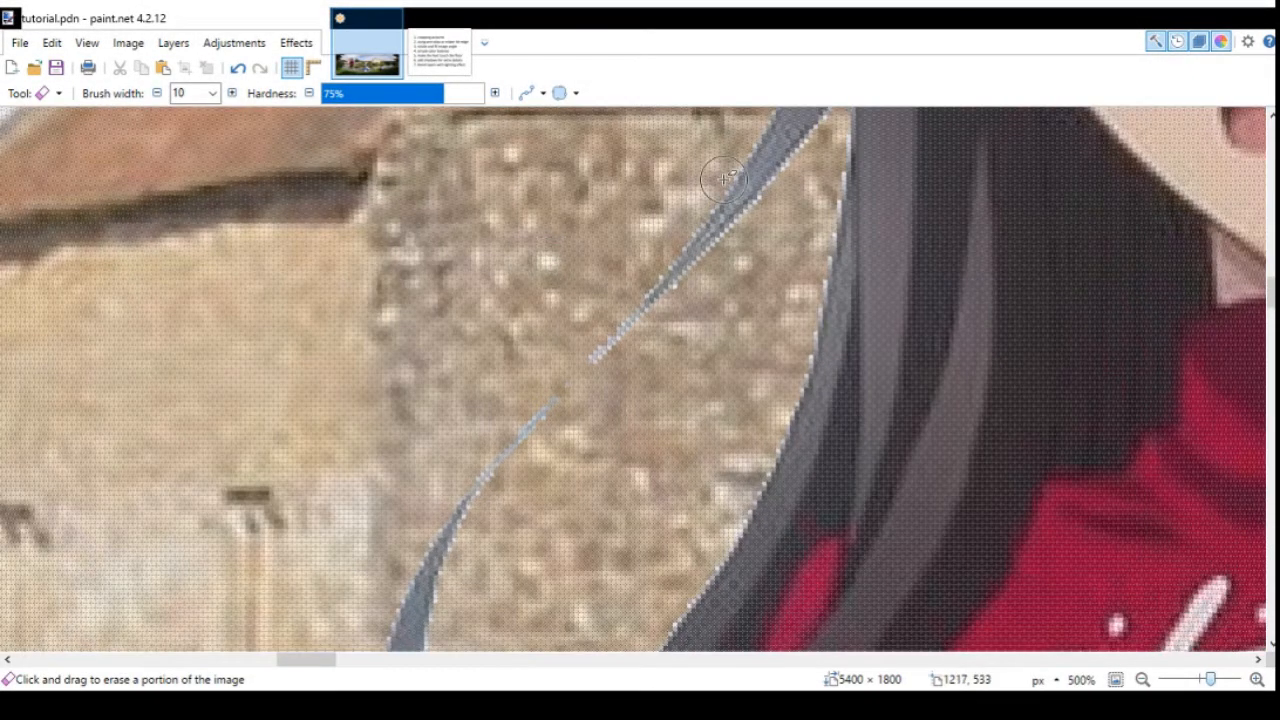
pyautogui.scroll(2, 768, 192)
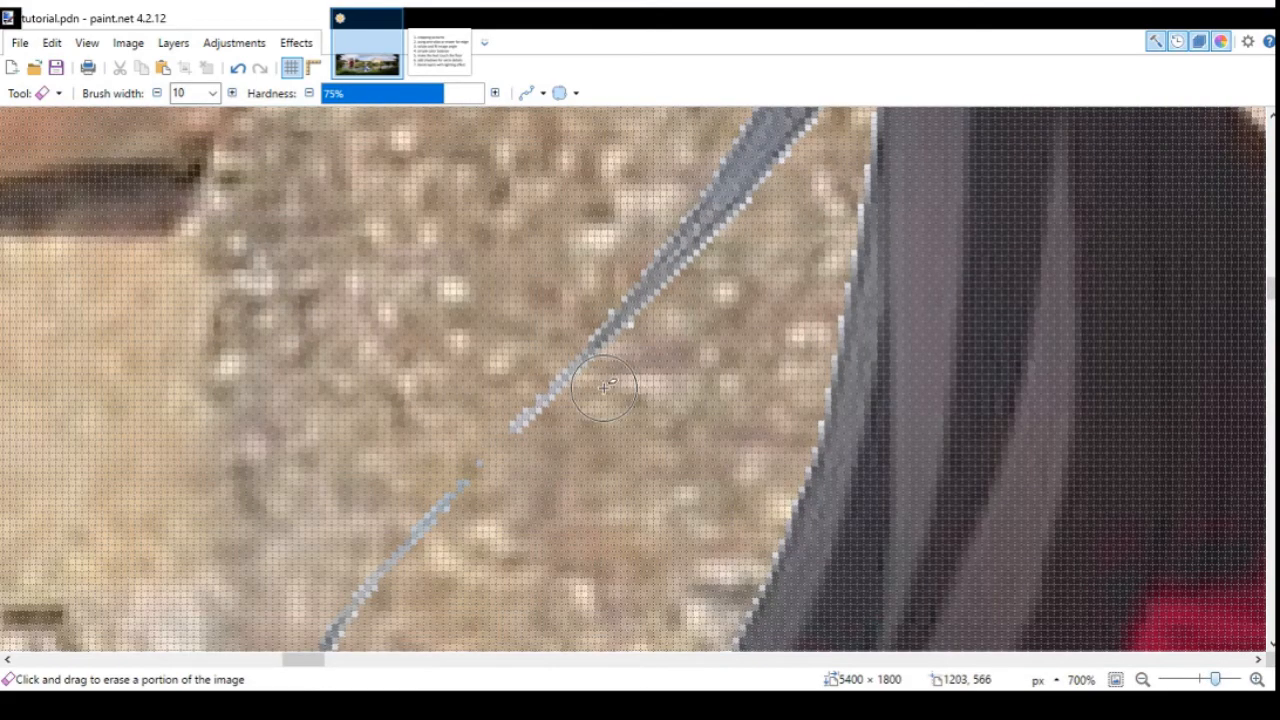
pyautogui.scroll(-10, 690, 294)
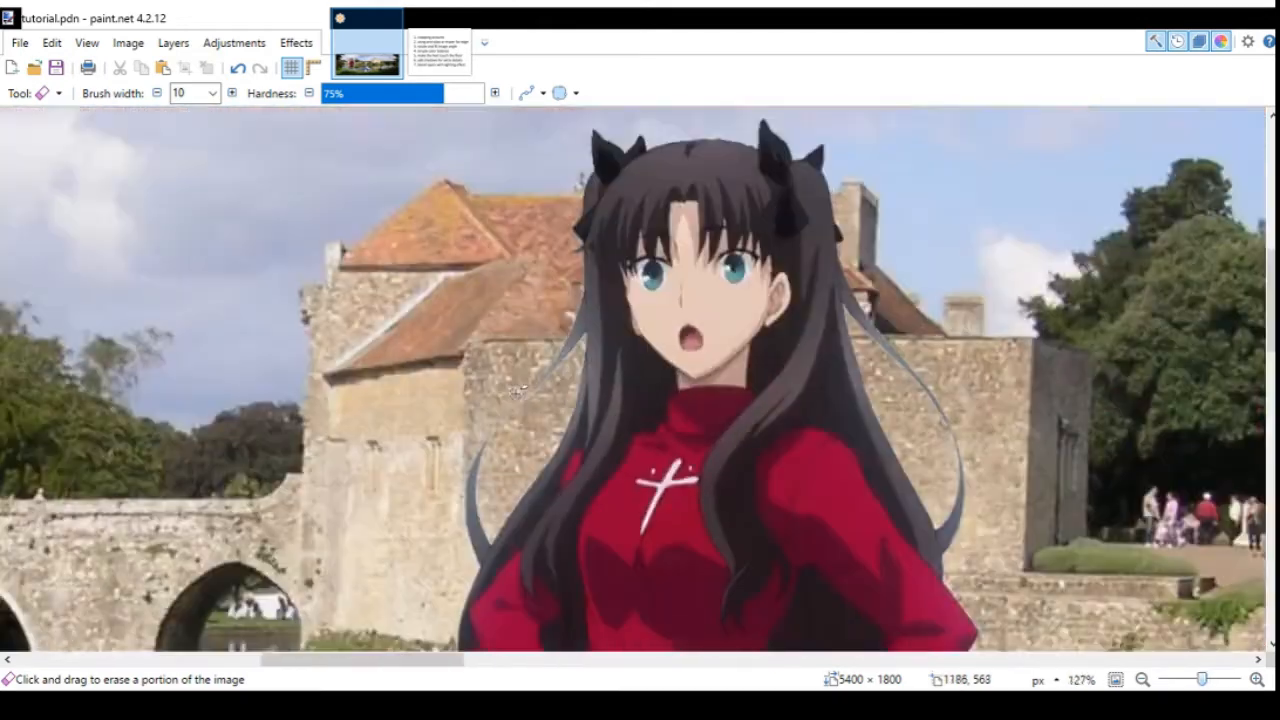
pyautogui.scroll(-4, 690, 294)
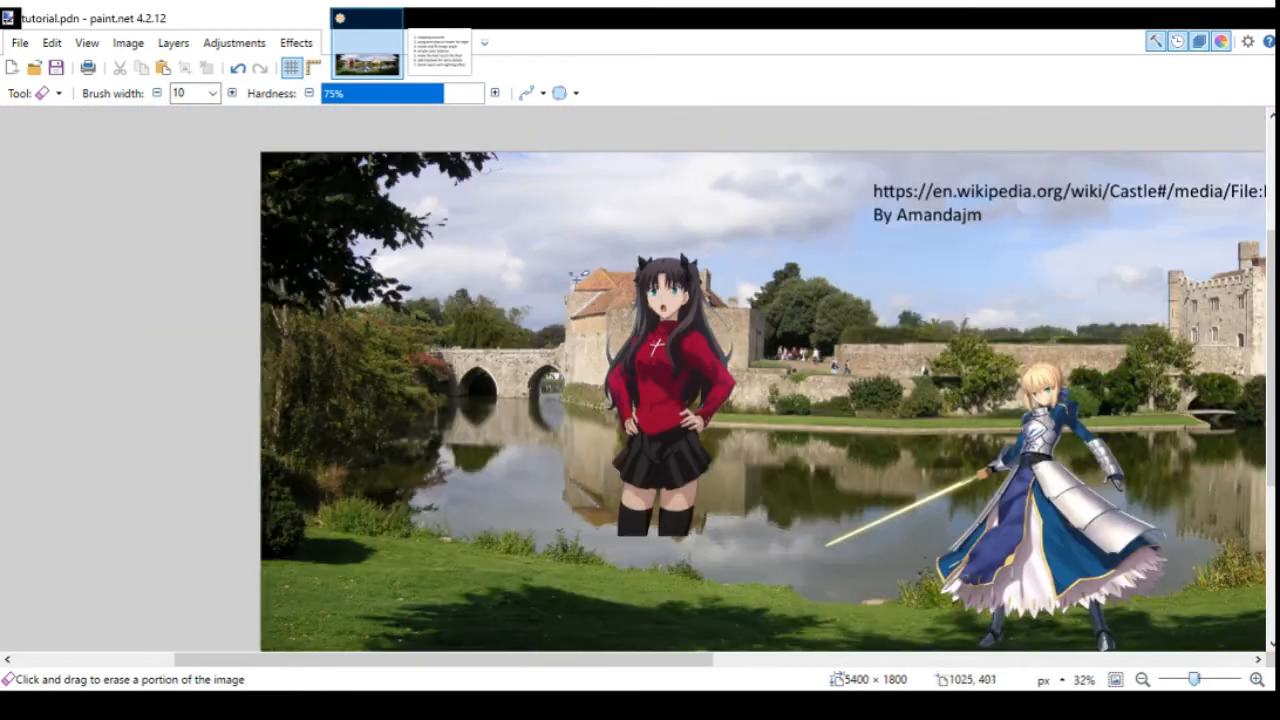
# Inspect the edges of the girl's cutout around the stockings, skirt, hand and sleeve for leftover background pixels.
pyautogui.scroll(1, 683, 383)
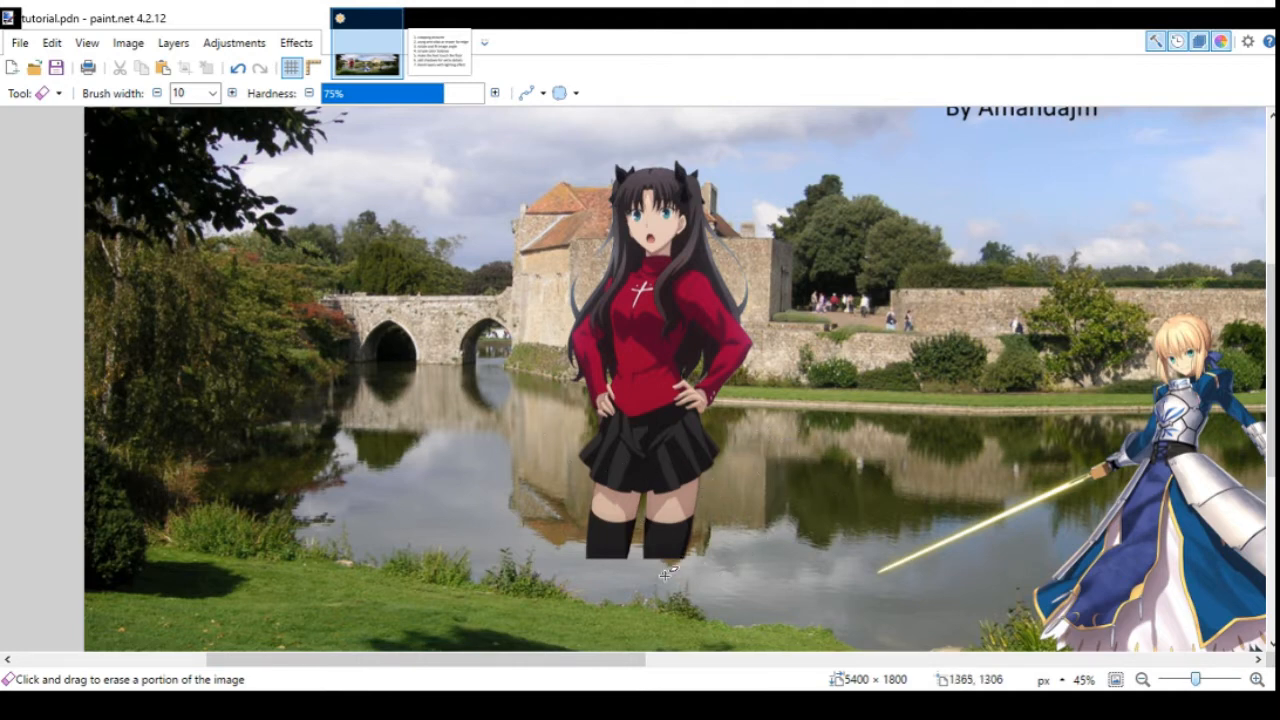
pyautogui.scroll(2, 670, 560)
pyautogui.scroll(4, 670, 560)
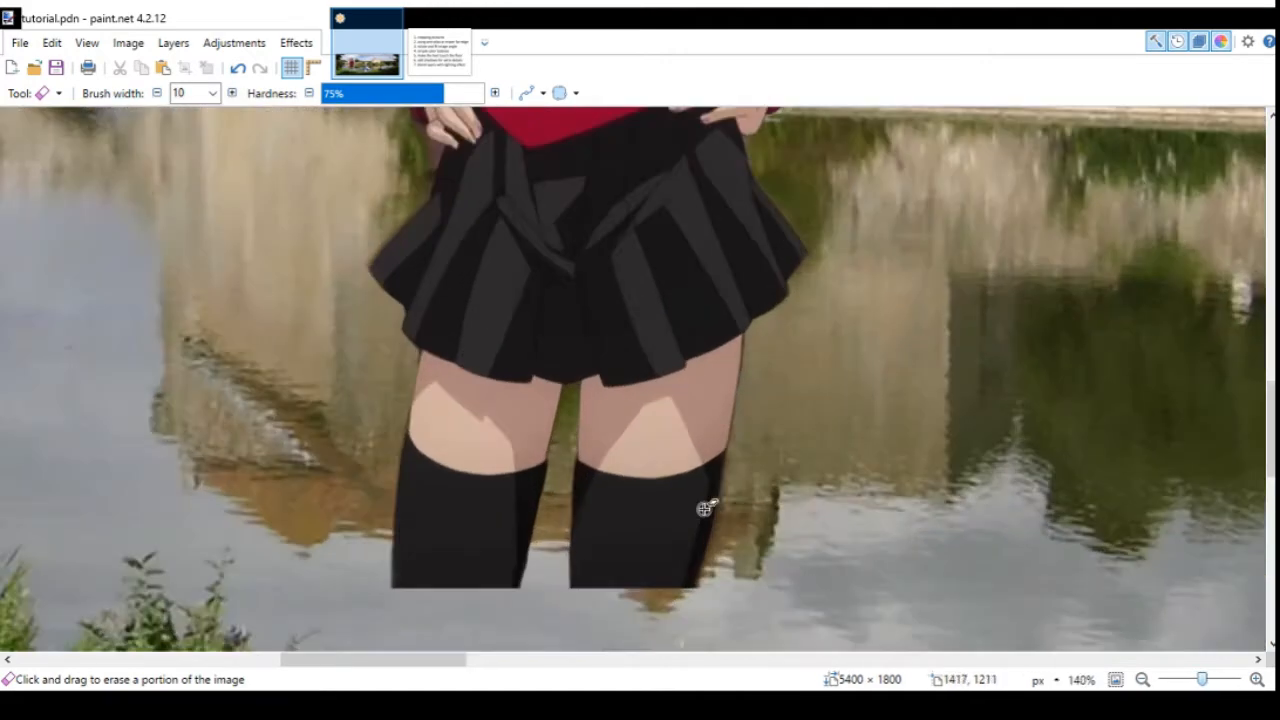
pyautogui.scroll(-2, 803, 531)
pyautogui.scroll(3, 809, 177)
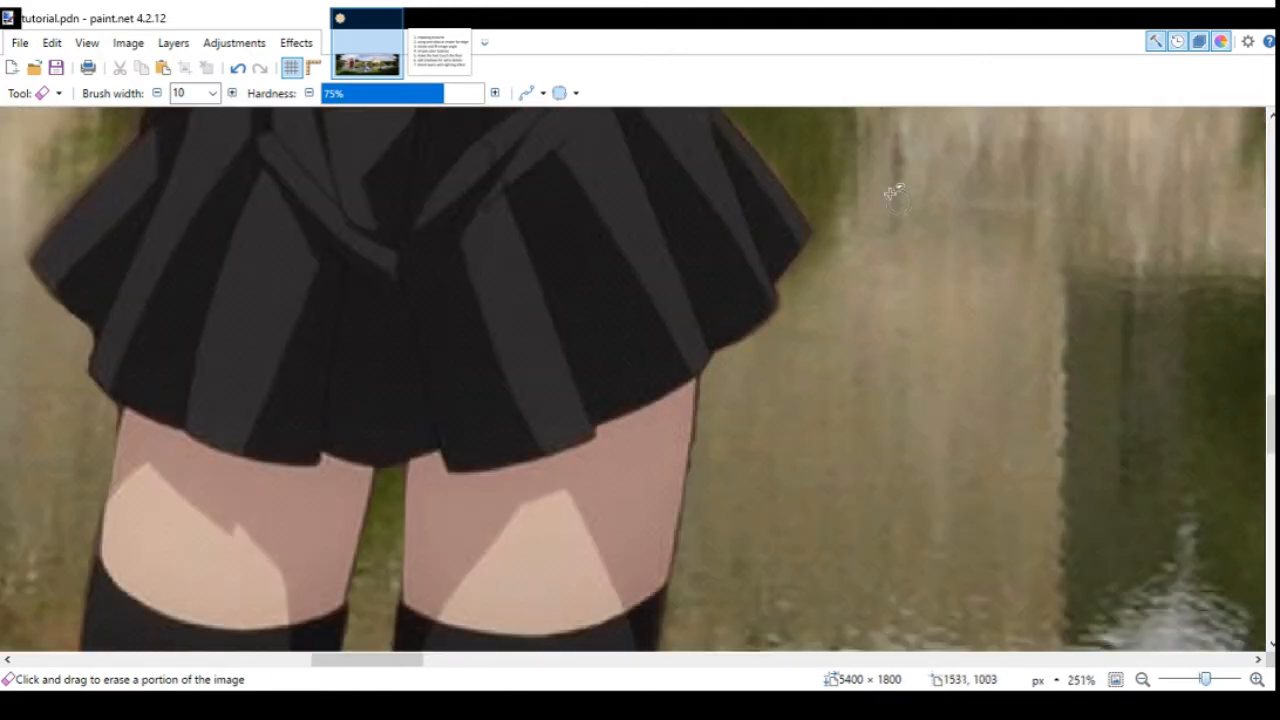
pyautogui.scroll(-3, 790, 170)
pyautogui.scroll(2, 757, 157)
pyautogui.scroll(2, 780, 165)
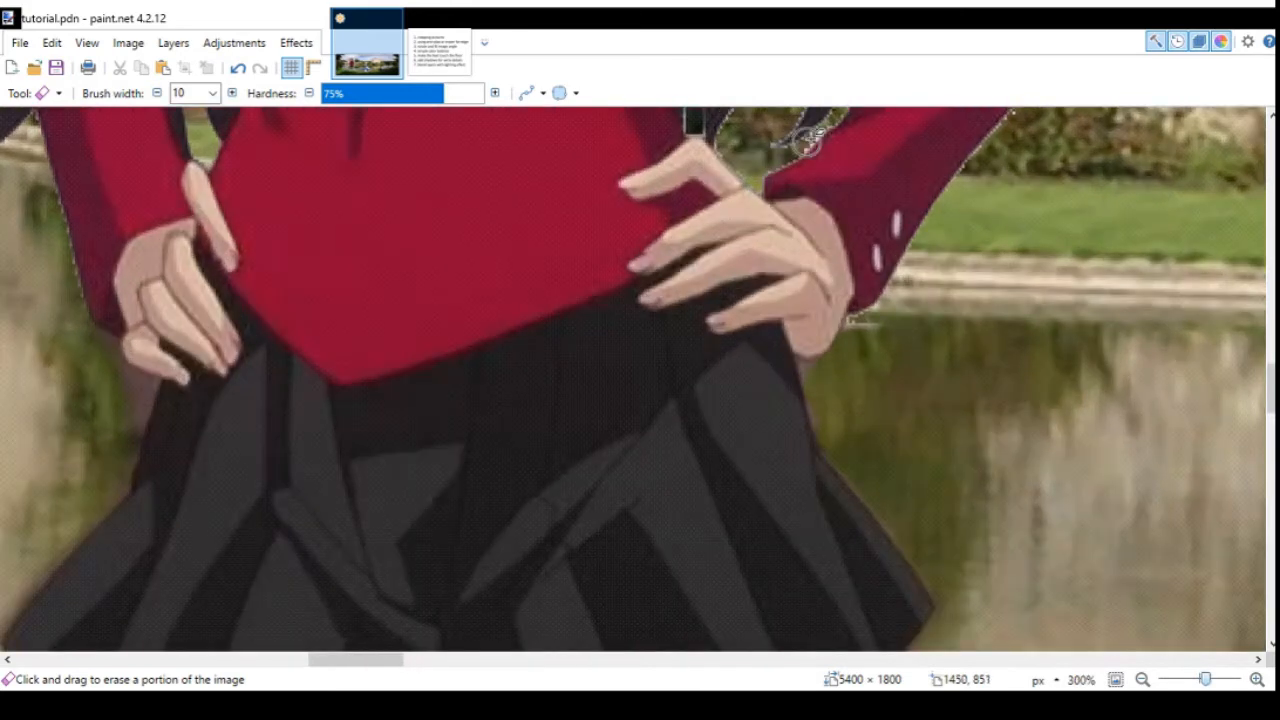
pyautogui.scroll(-3, 823, 177)
pyautogui.scroll(2, 1000, 330)
pyautogui.scroll(1, 1007, 333)
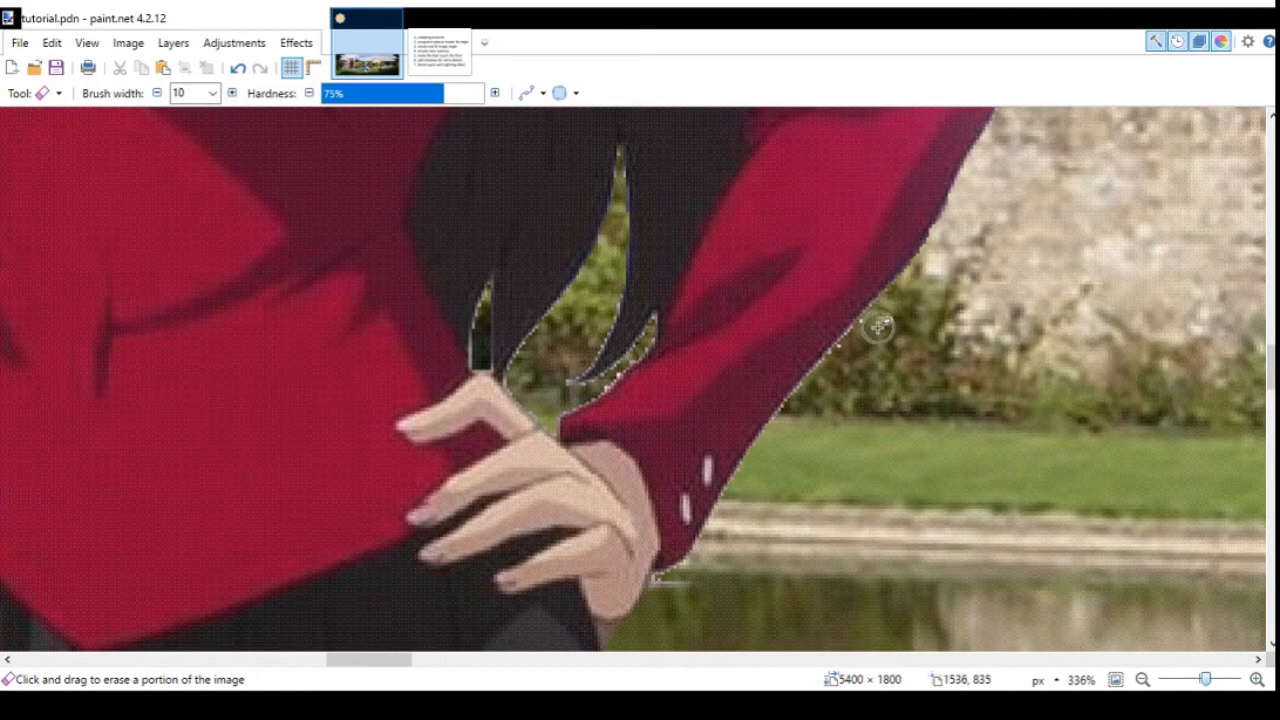
pyautogui.scroll(-1, 865, 346)
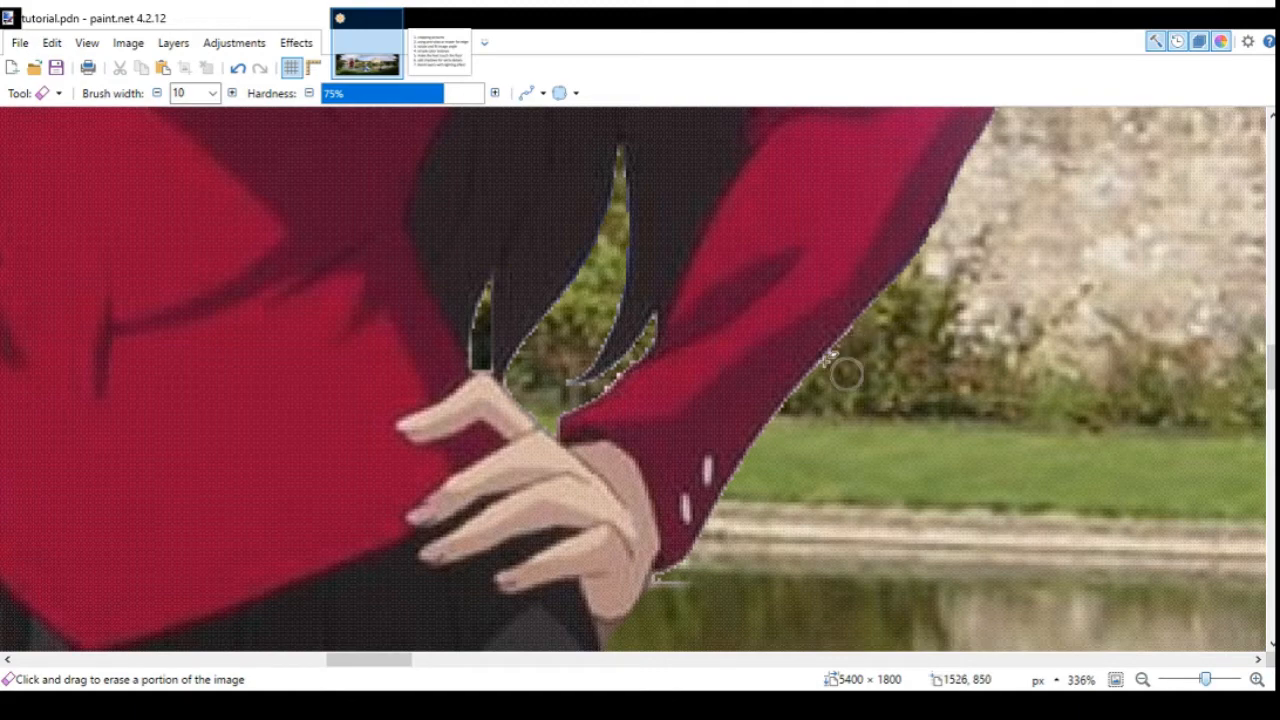
pyautogui.scroll(-3, 846, 366)
pyautogui.scroll(-2, 815, 458)
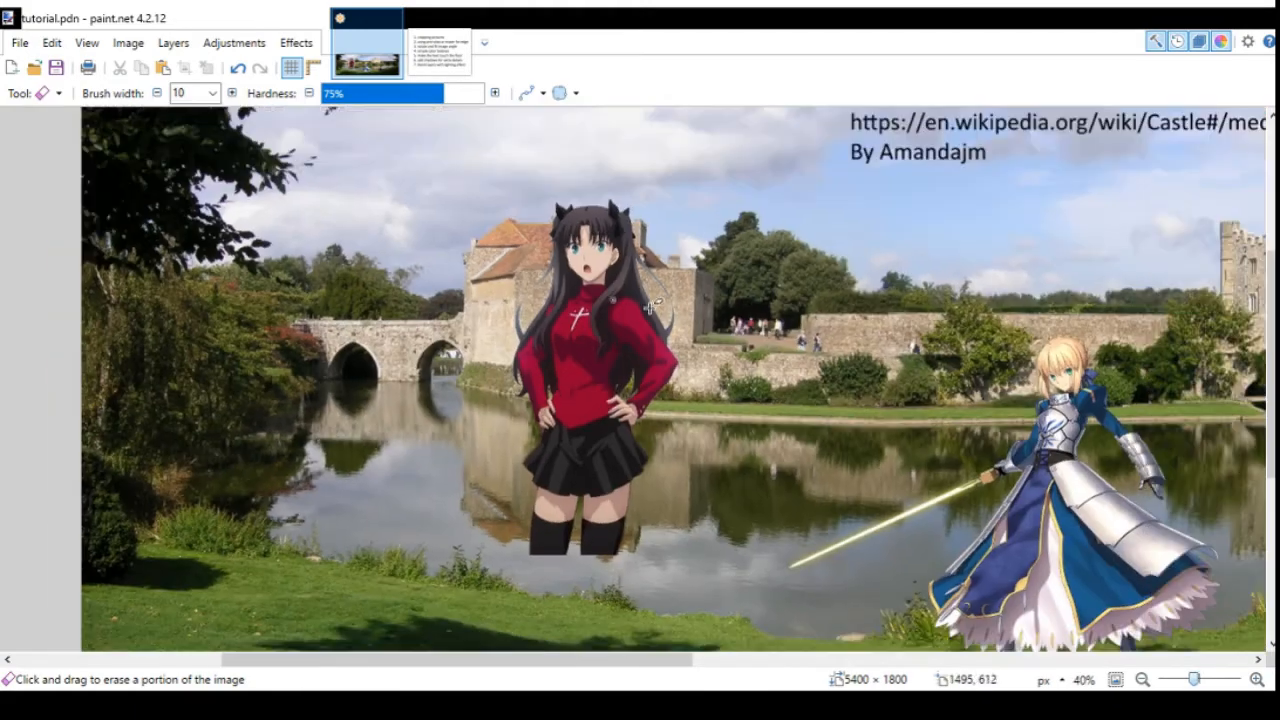
# Erase the light fringe along the outer edge of the girl's red sleeve using a 10-width eraser at 75% hardness.
pyautogui.scroll(3, 193, 530)
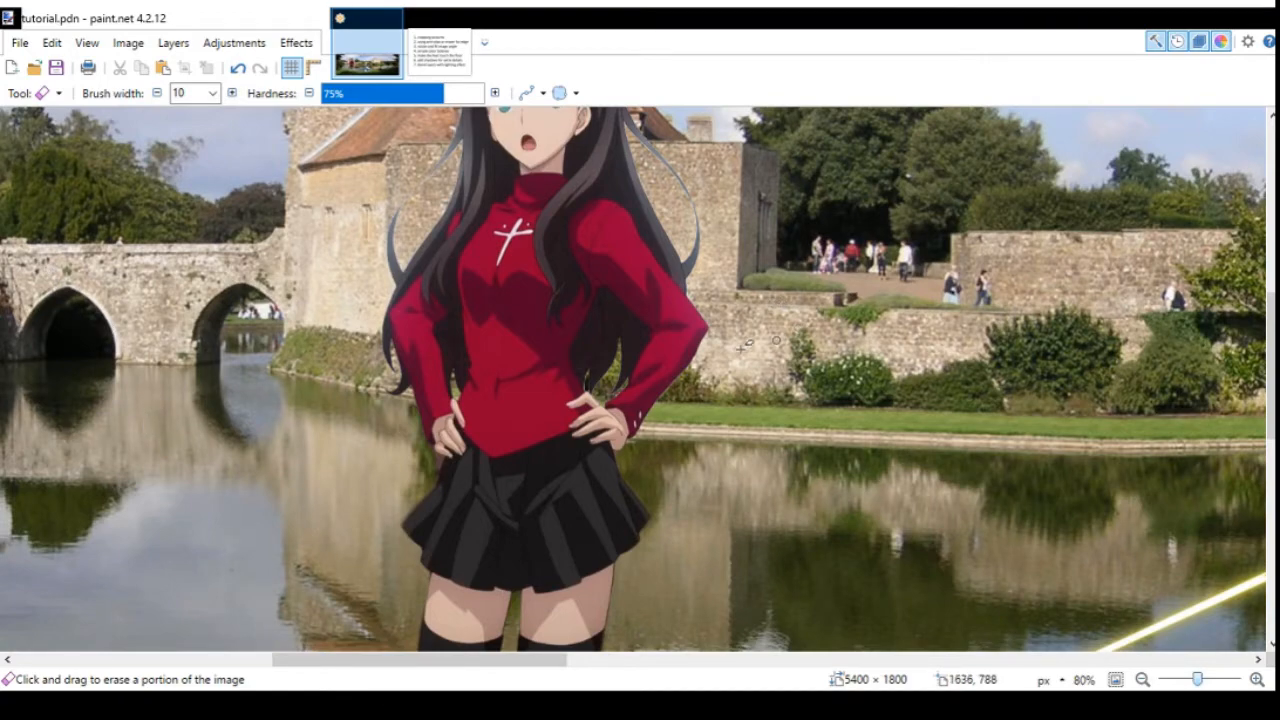
pyautogui.scroll(4, 725, 330)
pyautogui.scroll(7, 636, 391)
pyautogui.scroll(-5, 635, 388)
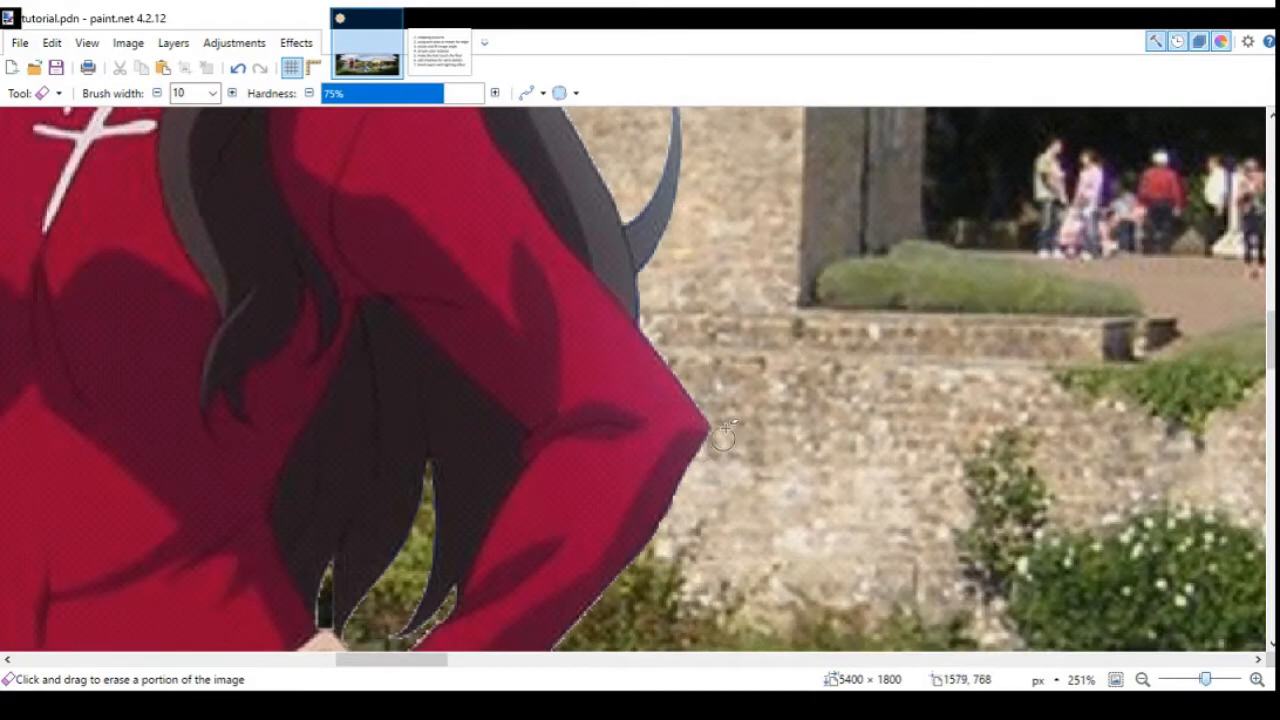
pyautogui.scroll(-2, 723, 432)
pyautogui.scroll(2, 664, 322)
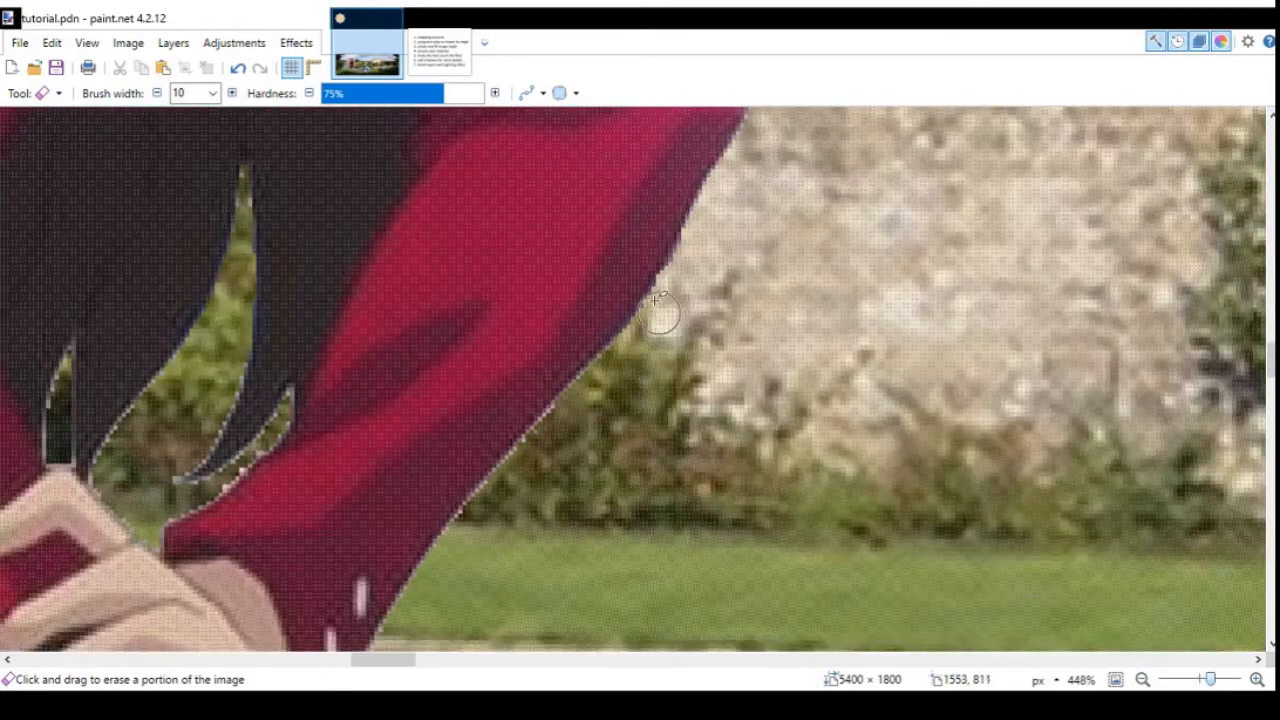
pyautogui.moveTo(683, 248); pyautogui.dragTo(493, 508)
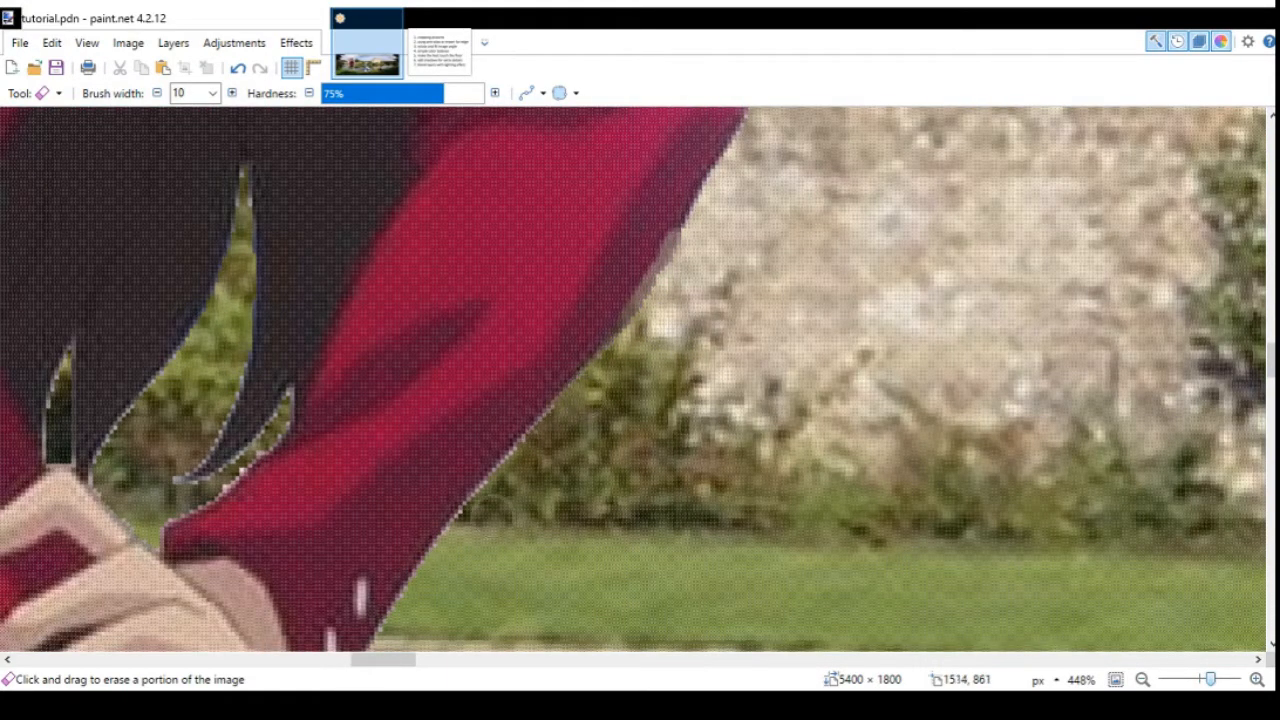
pyautogui.scroll(-5, 675, 410)
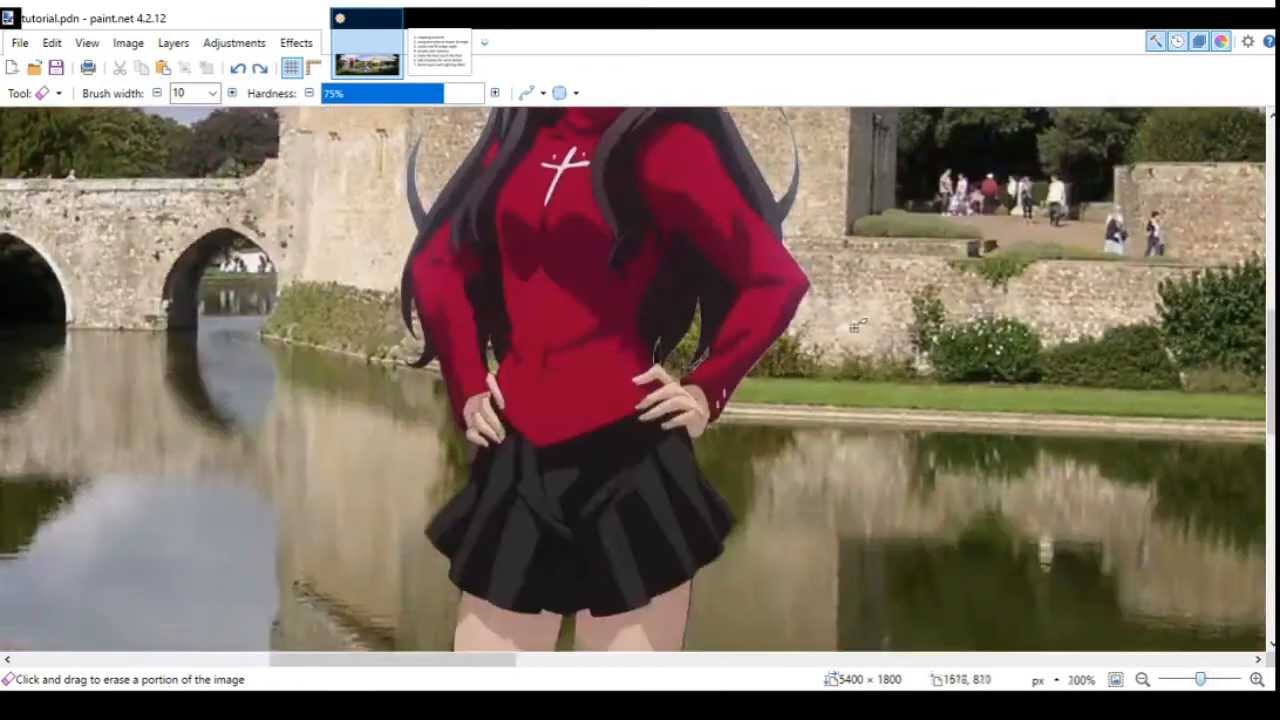
pyautogui.scroll(-3, 800, 342)
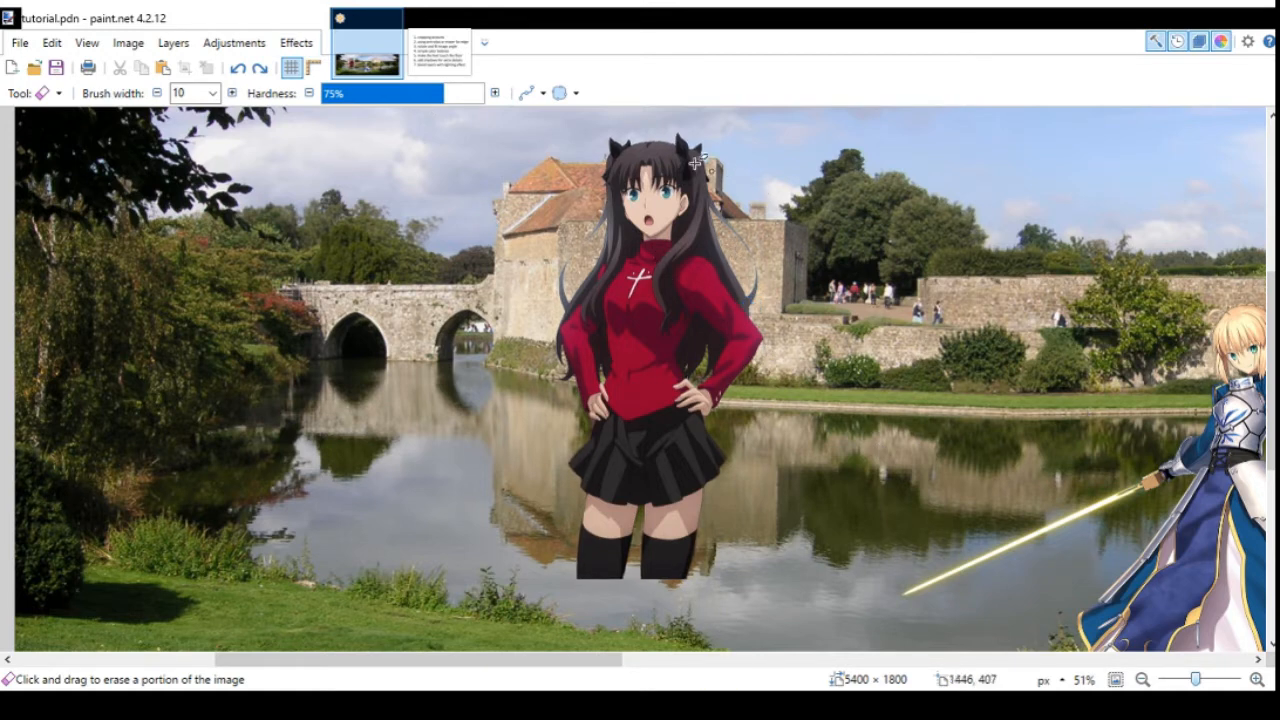
# Inspect the edges of the girl's loose hair strands, bent sleeve and skirt on the side facing the trees.
pyautogui.scroll(3, 690, 160)
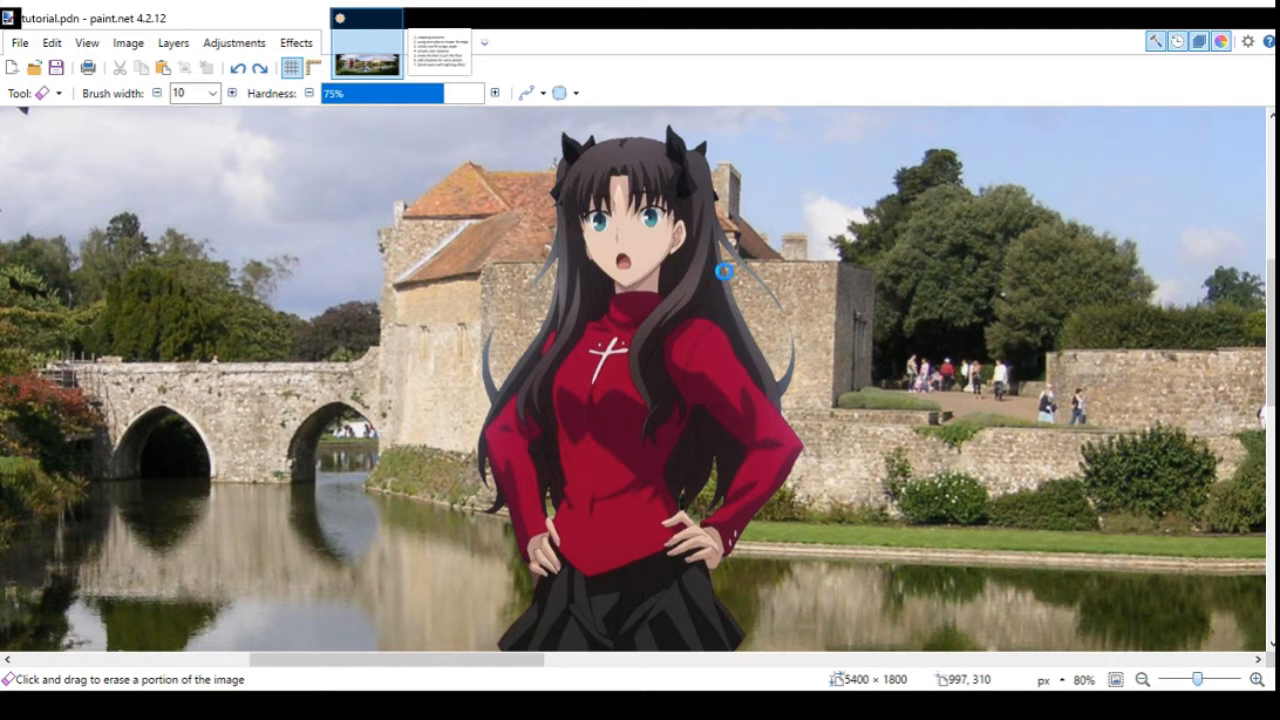
pyautogui.scroll(1, 793, 238)
pyautogui.scroll(1, 738, 373)
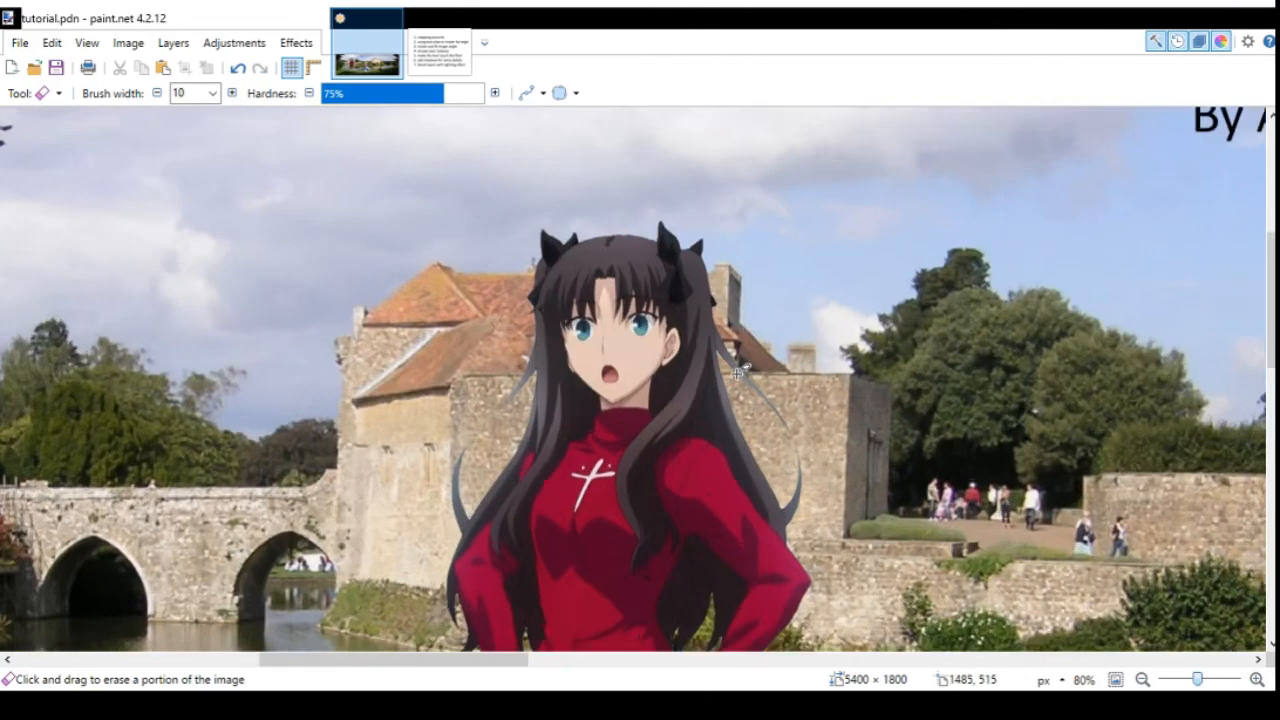
pyautogui.scroll(15, 738, 373)
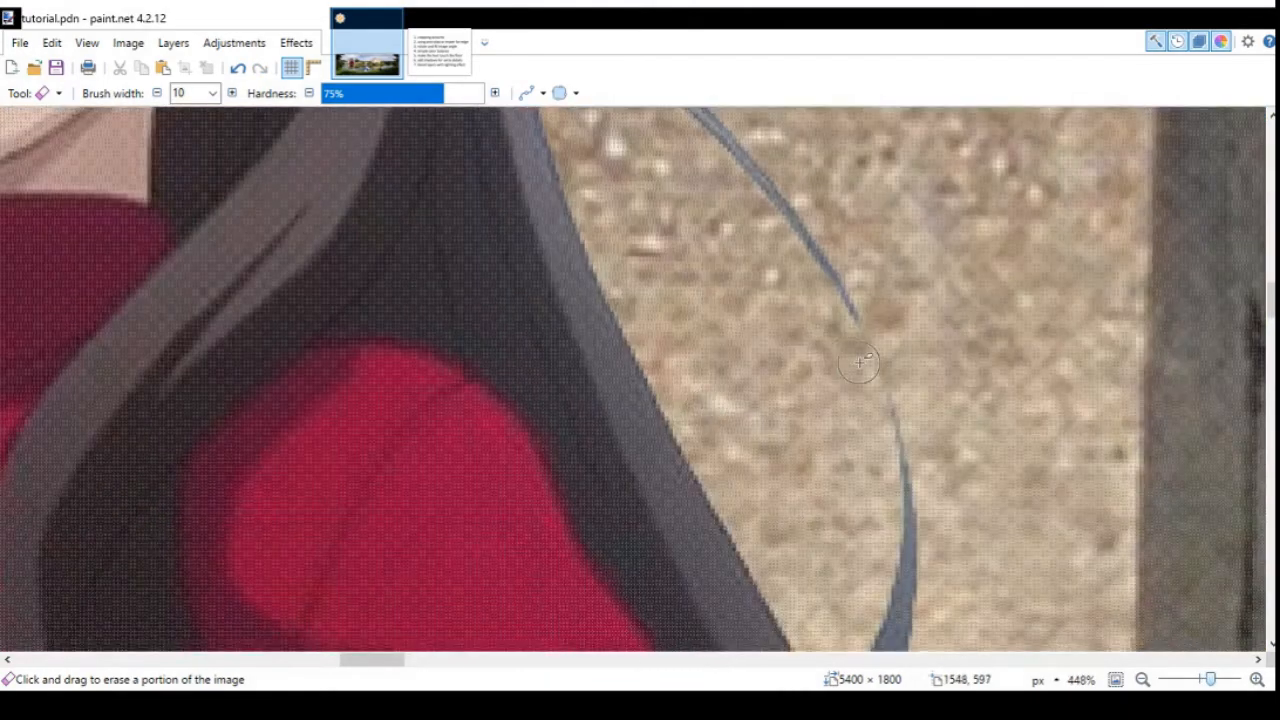
pyautogui.scroll(-10, 860, 362)
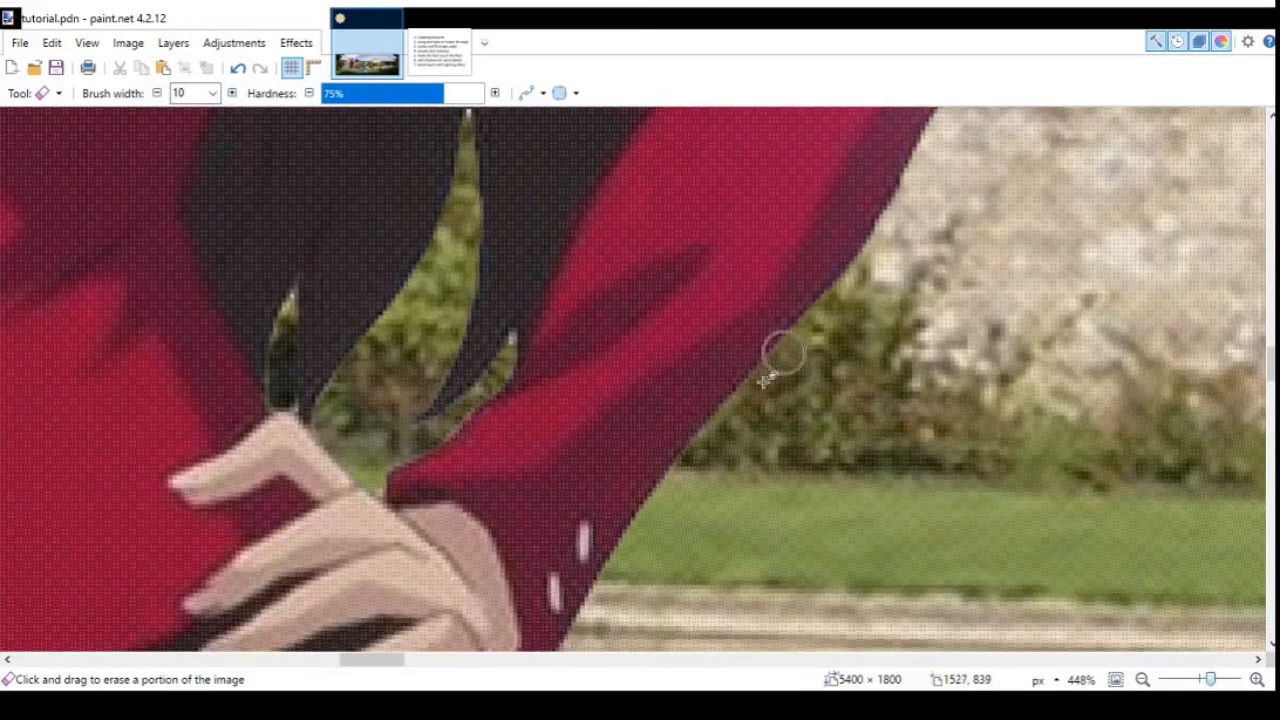
pyautogui.scroll(-3, 671, 491)
pyautogui.scroll(-2, 626, 317)
pyautogui.scroll(-2, 667, 297)
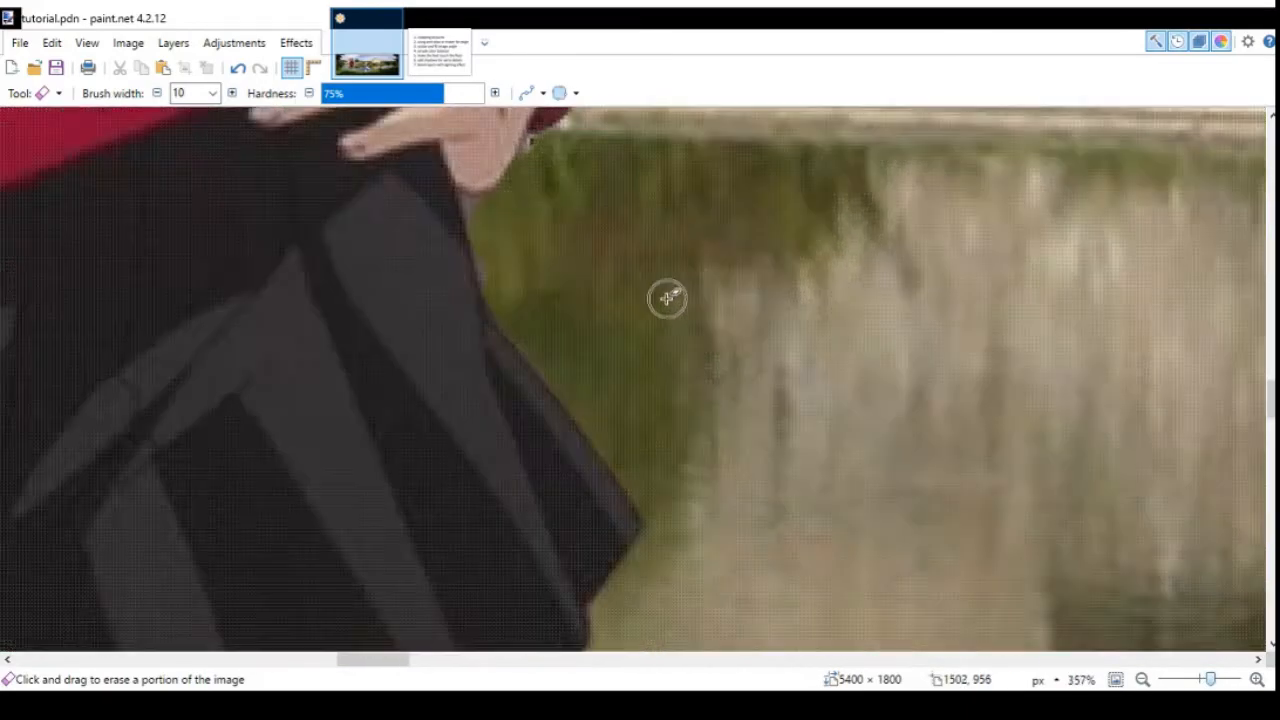
pyautogui.scroll(-8, 667, 297)
# Inspect the cutout's edges along the hand, sleeve and hair on the bridge side, and compare them with the whole scene.
pyautogui.scroll(3, 403, 241)
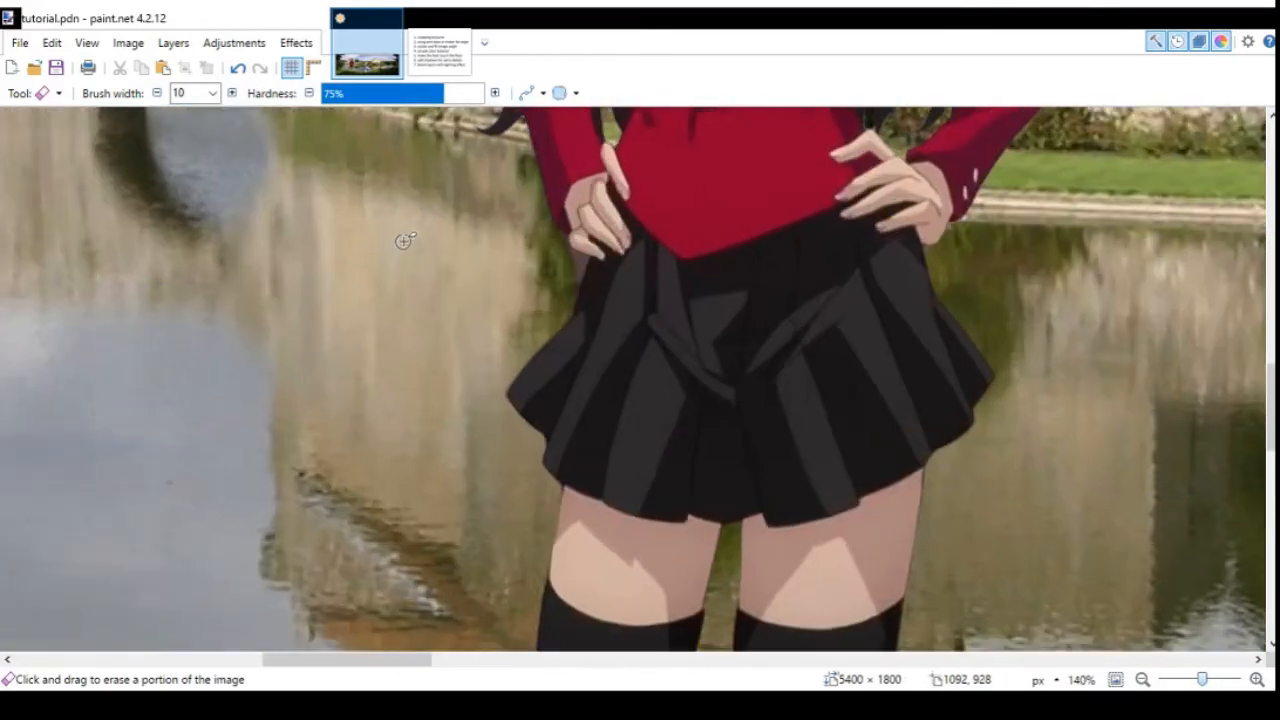
pyautogui.scroll(5, 448, 235)
pyautogui.scroll(3, 636, 401)
pyautogui.scroll(-2, 706, 454)
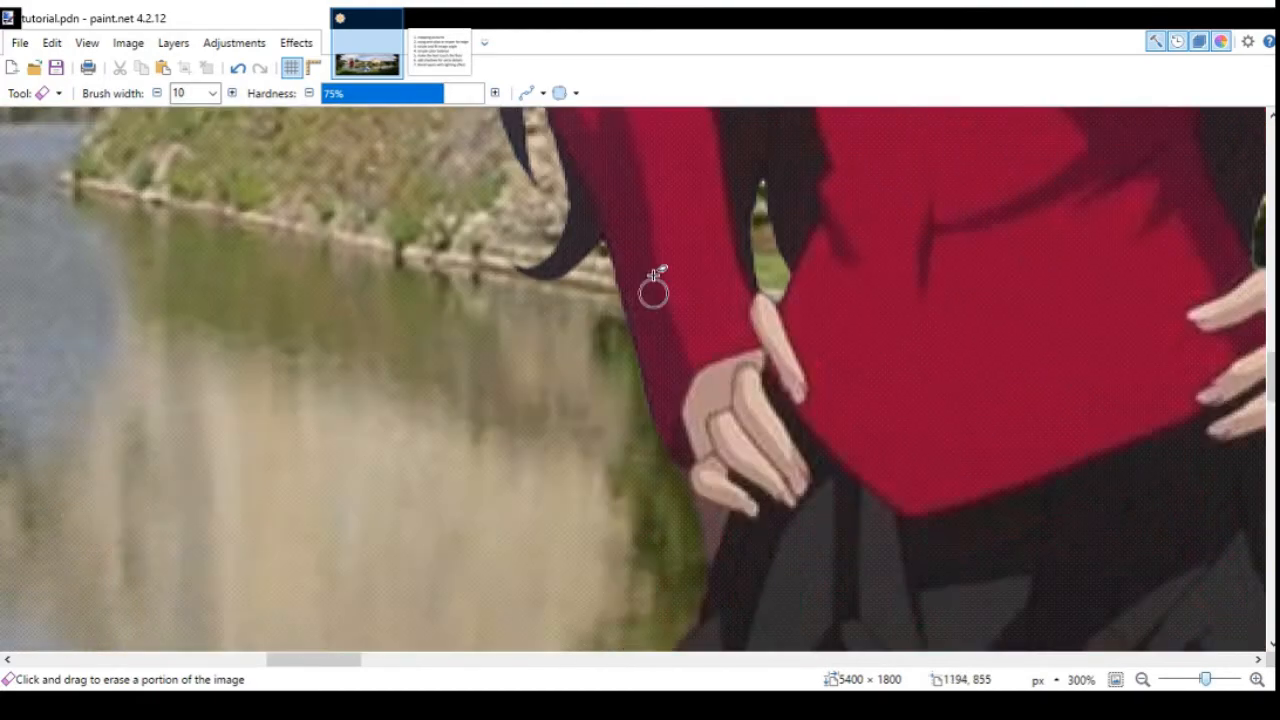
pyautogui.scroll(5, 654, 289)
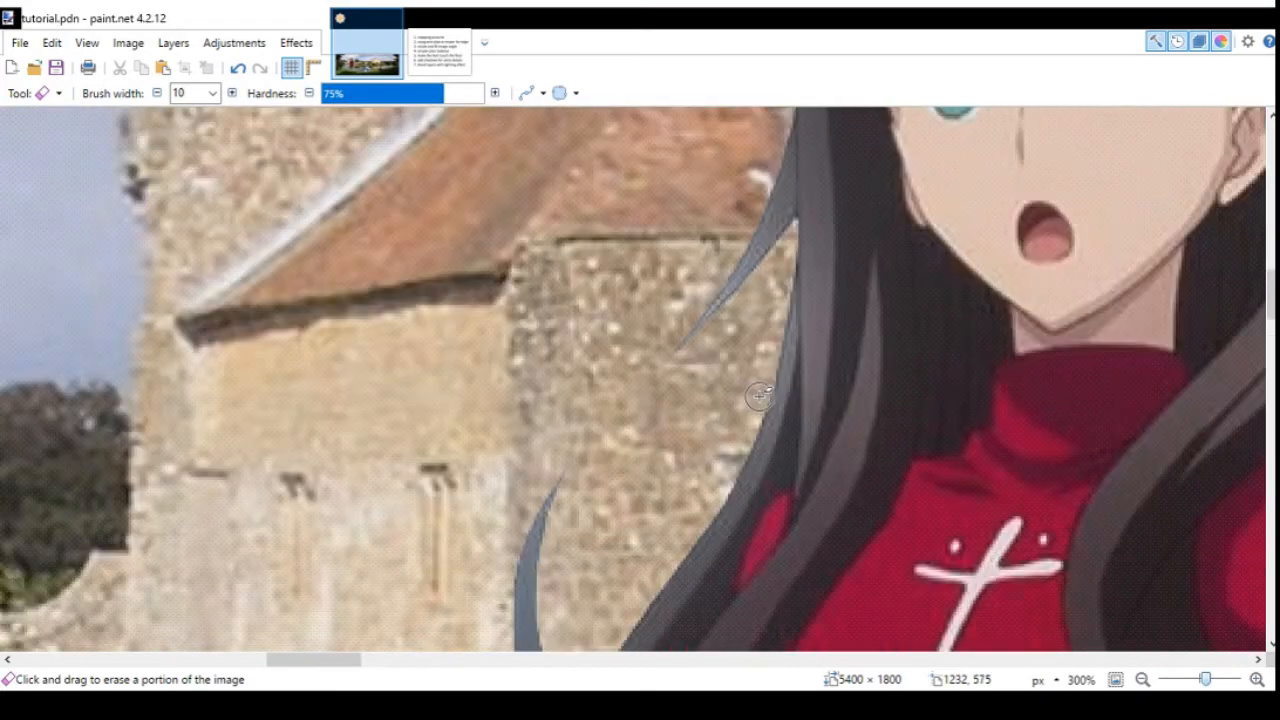
pyautogui.scroll(3, 760, 390)
pyautogui.scroll(-5, 907, 240)
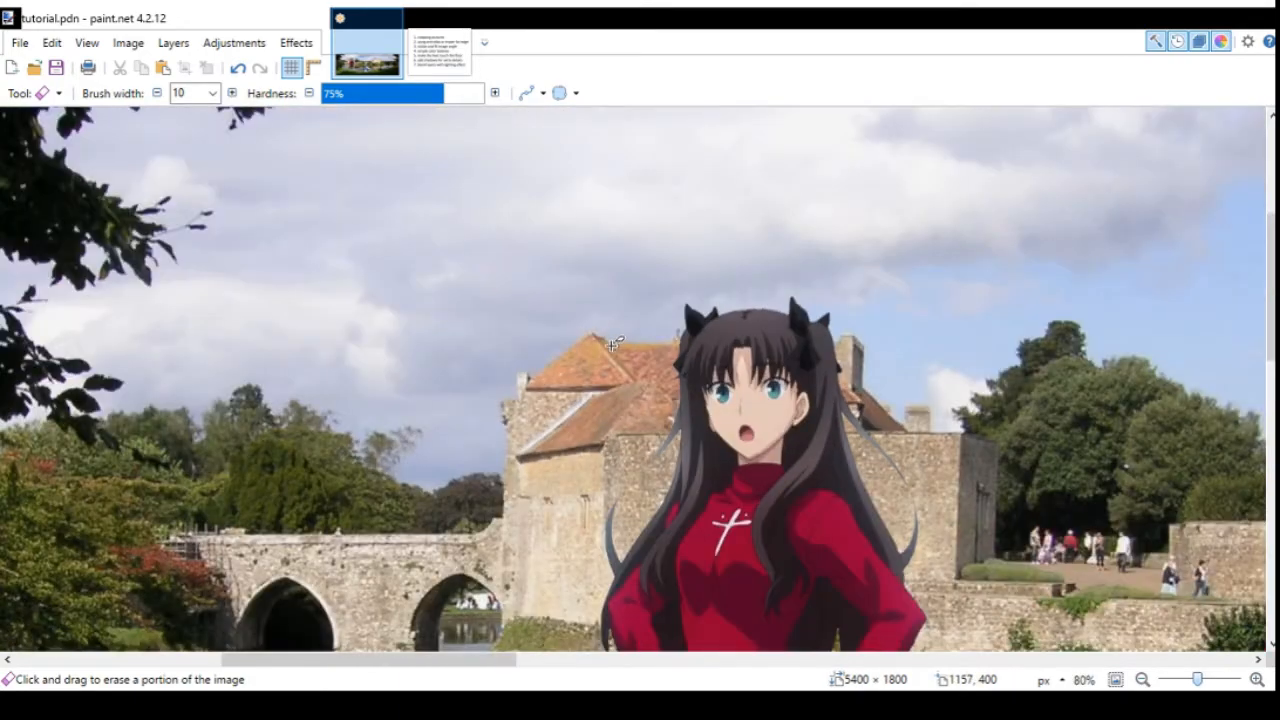
pyautogui.scroll(-3, 486, 271)
pyautogui.scroll(-2, 448, 290)
pyautogui.scroll(-1, 860, 290)
pyautogui.scroll(2, 750, 335)
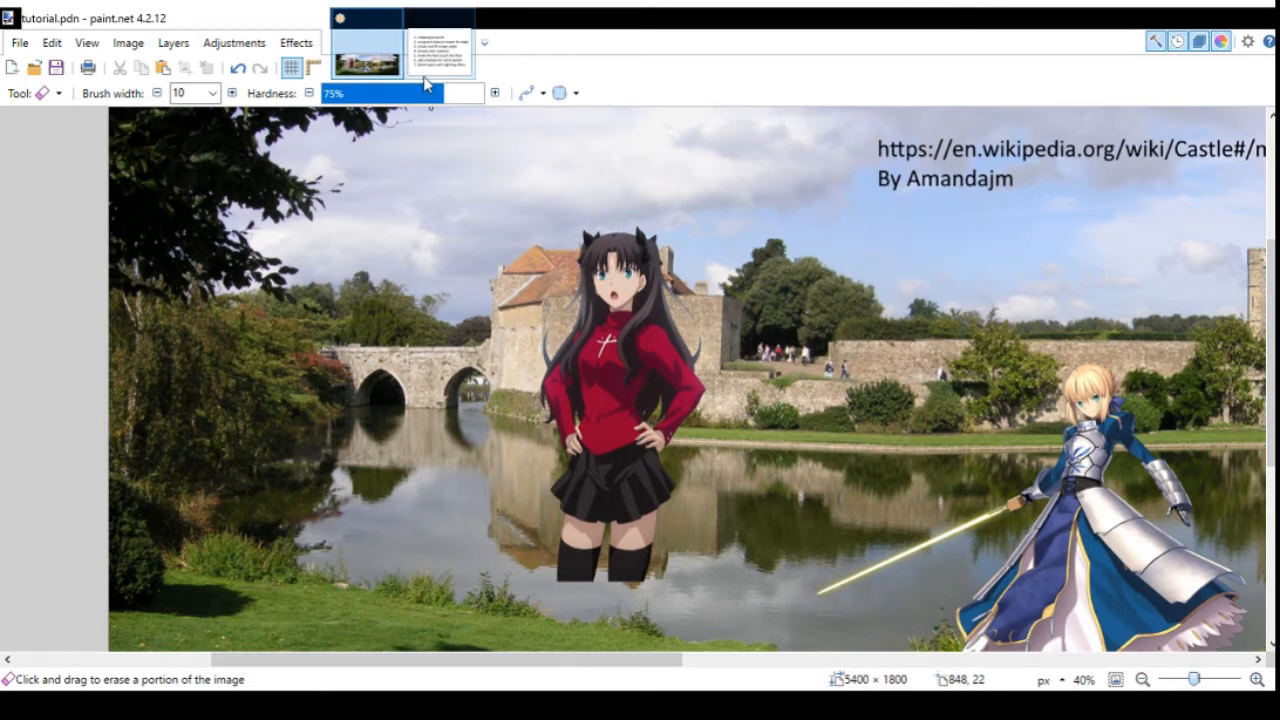
# Review the numbered list of editing stages in tutorial 1.png and return to the castle composition.
pyautogui.click(439, 45)
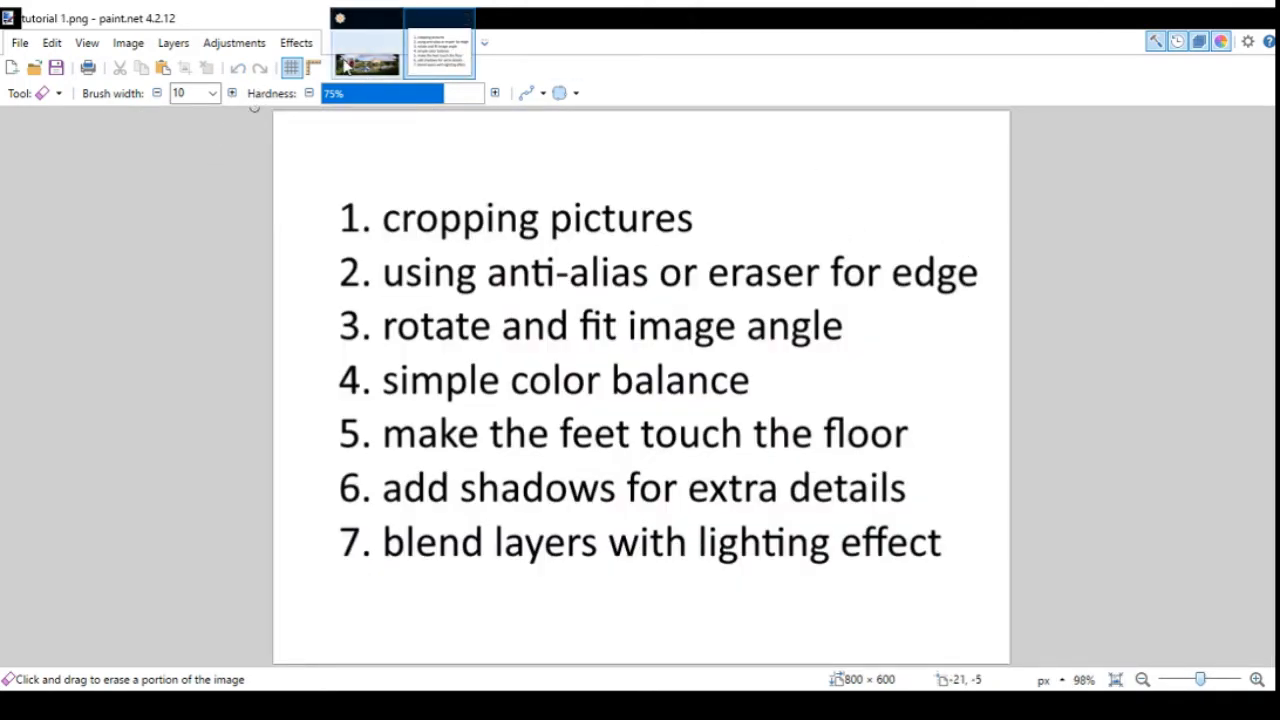
pyautogui.click(345, 65)
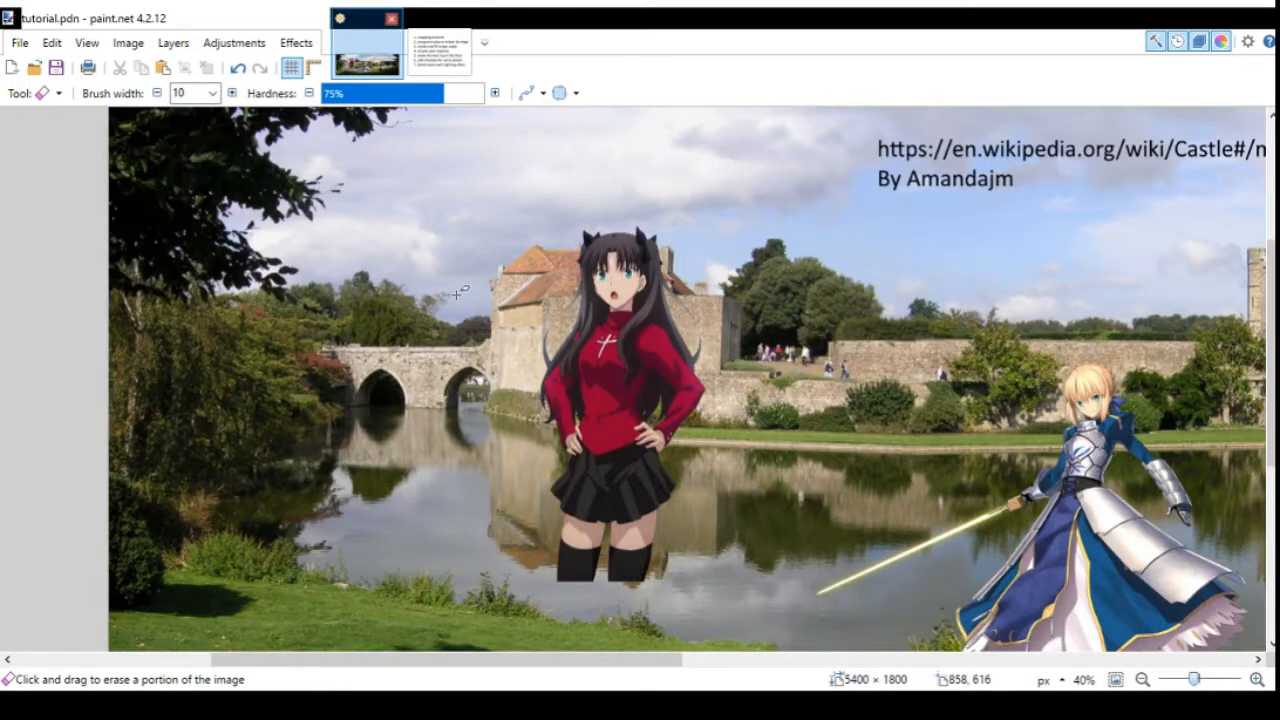
pyautogui.click(438, 48)
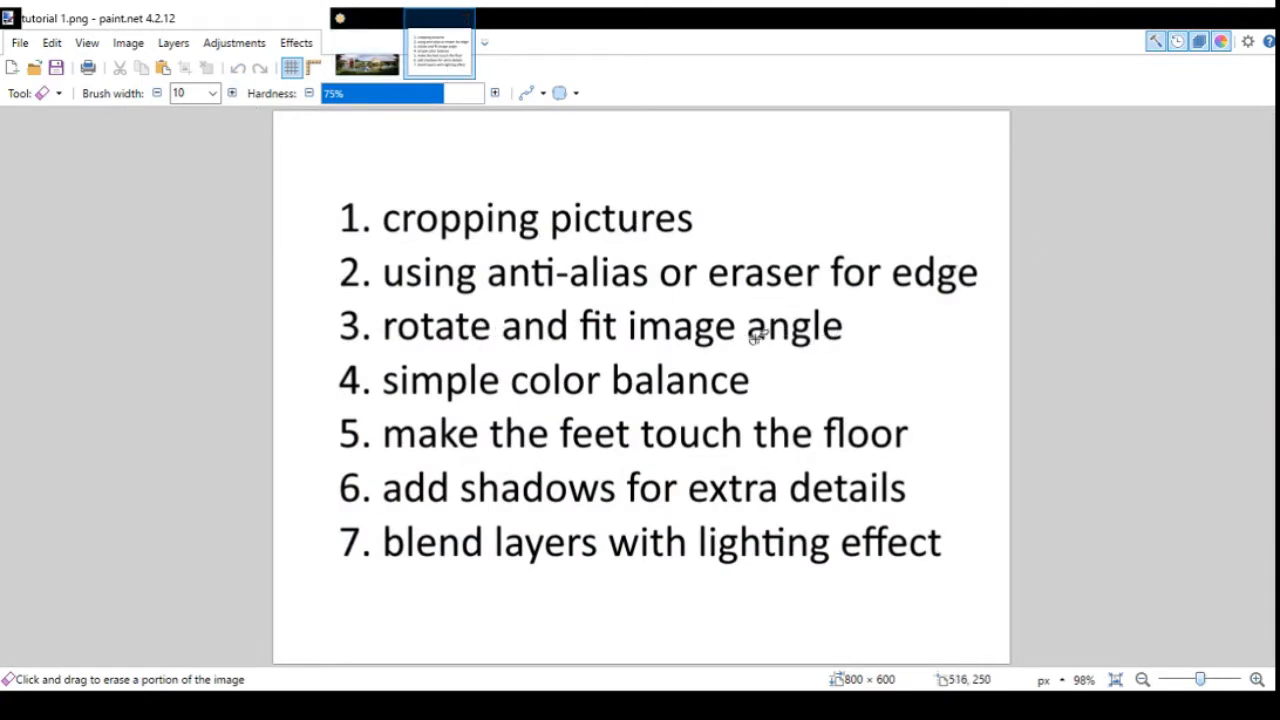
pyautogui.click(366, 60)
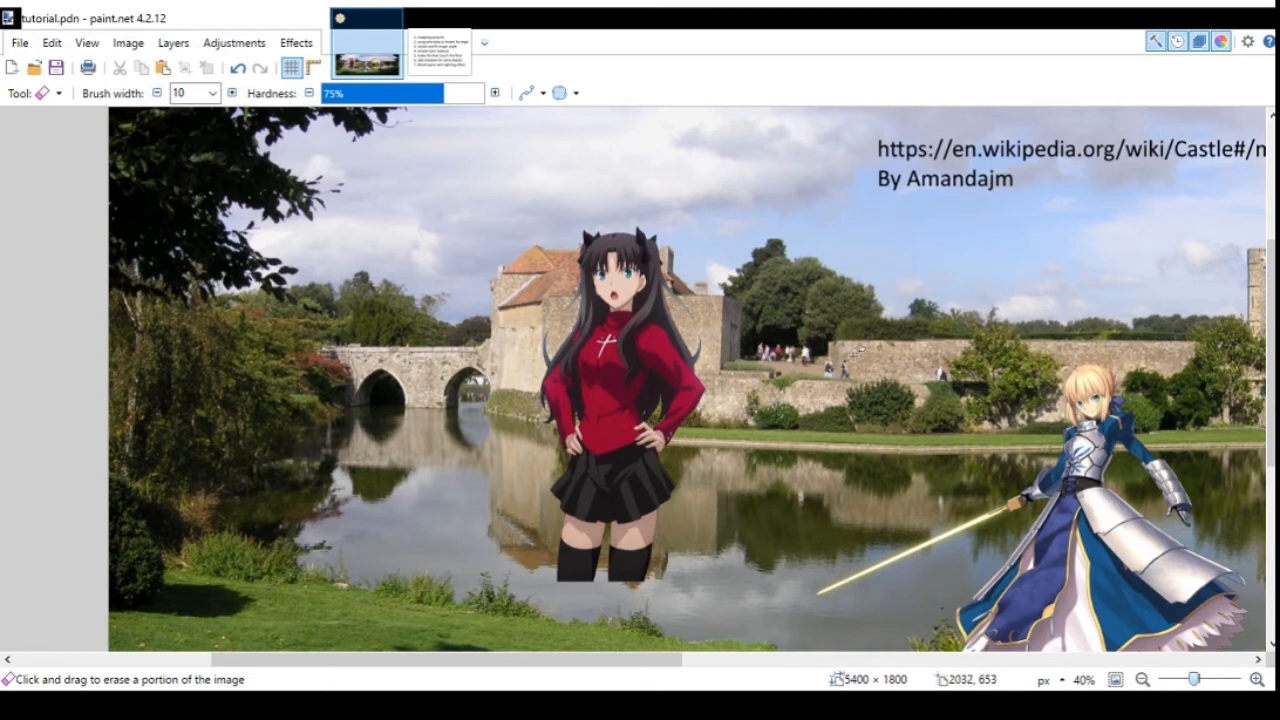
# Hide the layer with the girl in red, and check which layer holds the swordswoman by toggling its visibility.
pyautogui.hscroll(3, 405, 379)
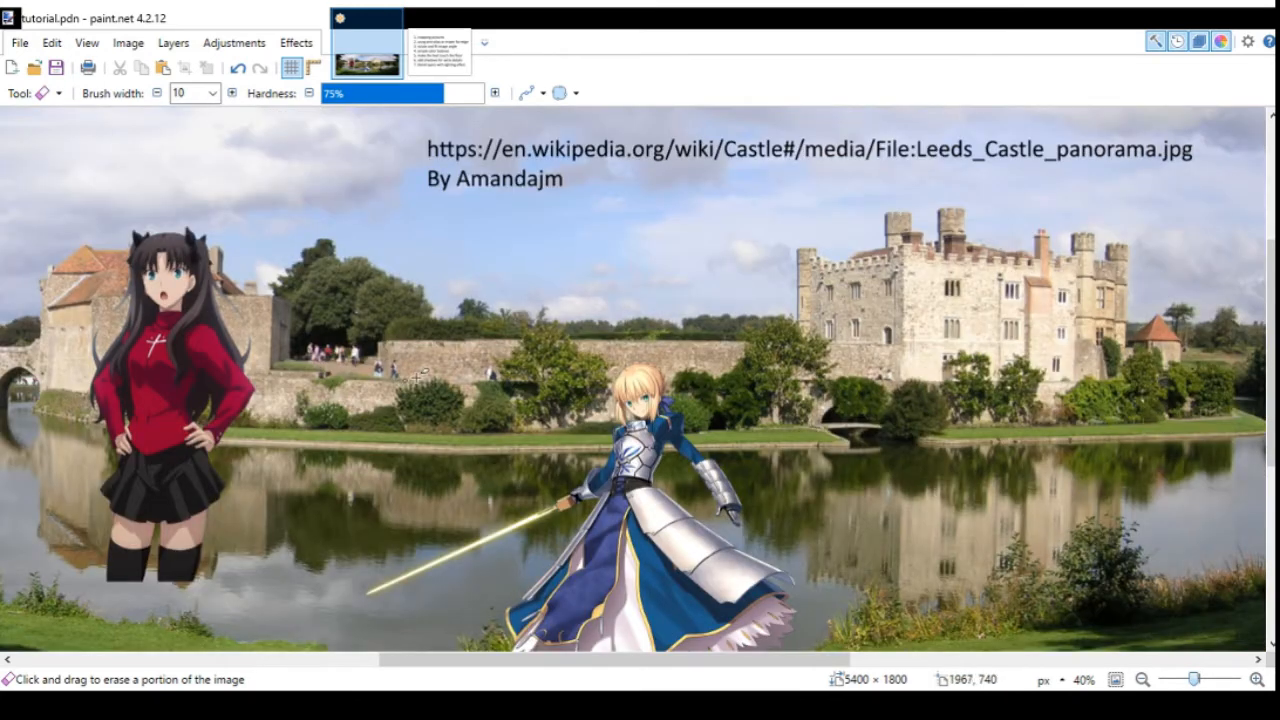
pyautogui.scroll(-3, 680, 418)
pyautogui.scroll(-1, 480, 397)
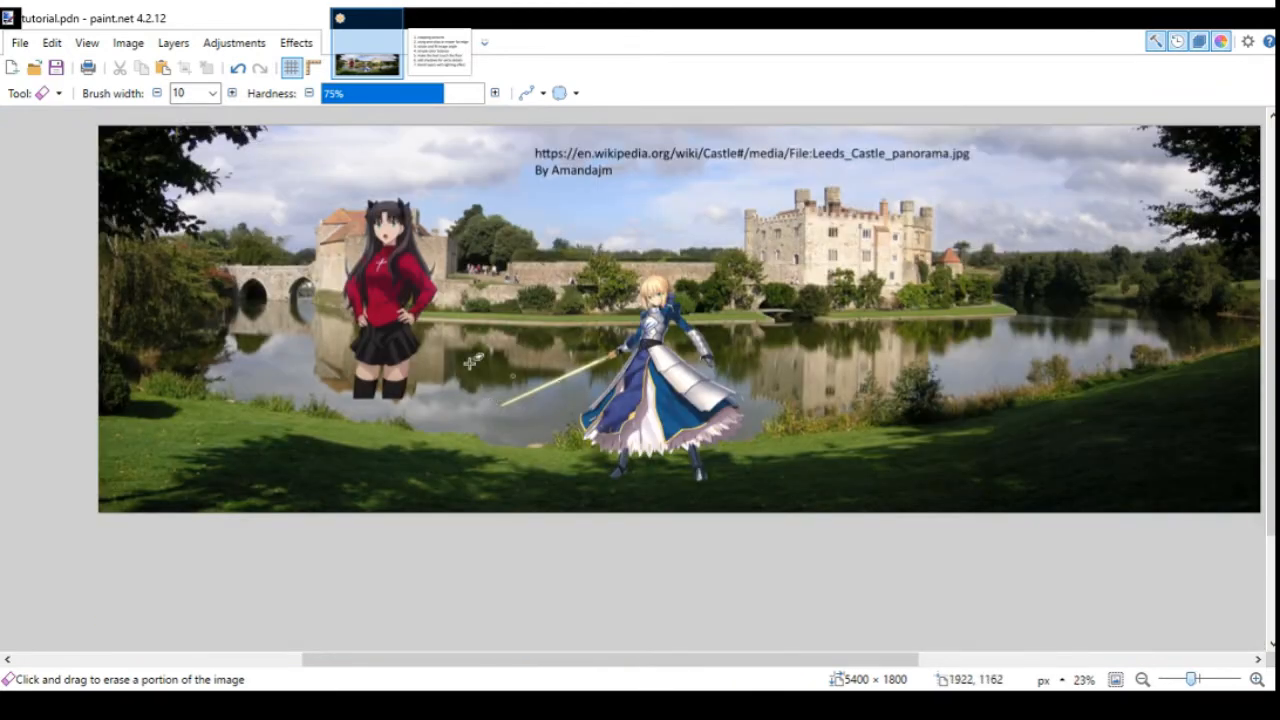
pyautogui.click(1259, 452)
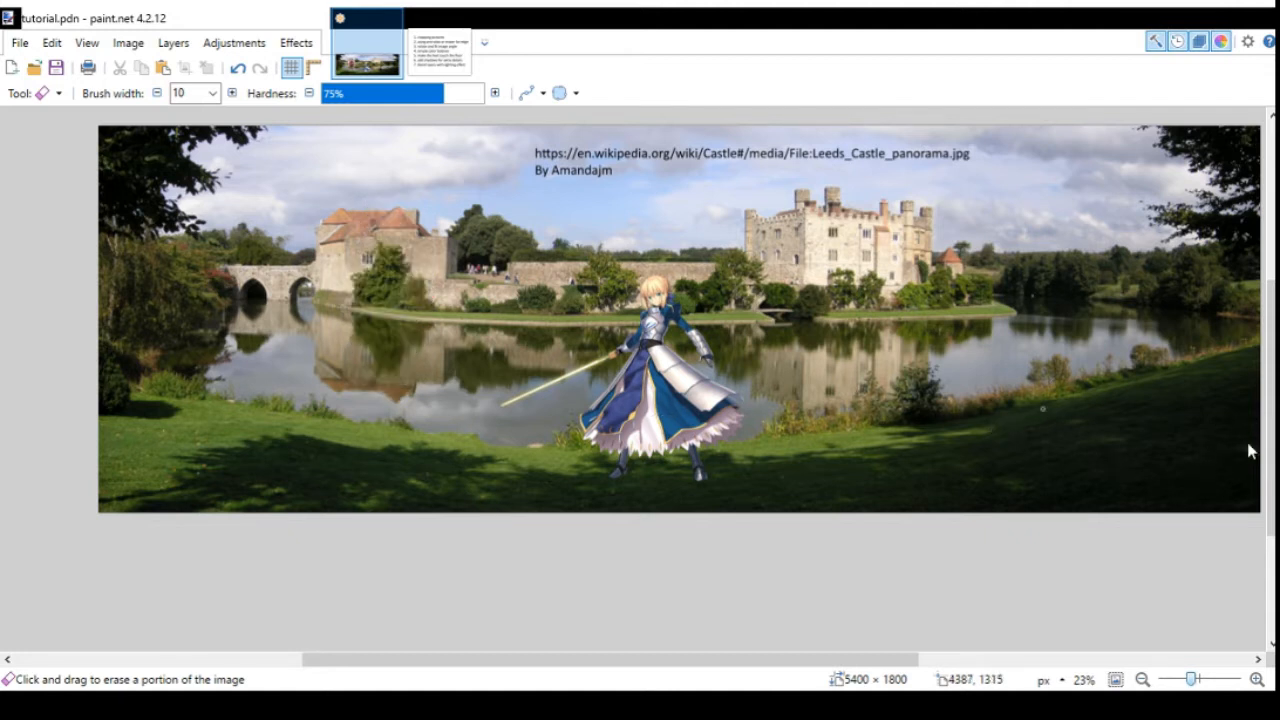
pyautogui.click(1268, 477)
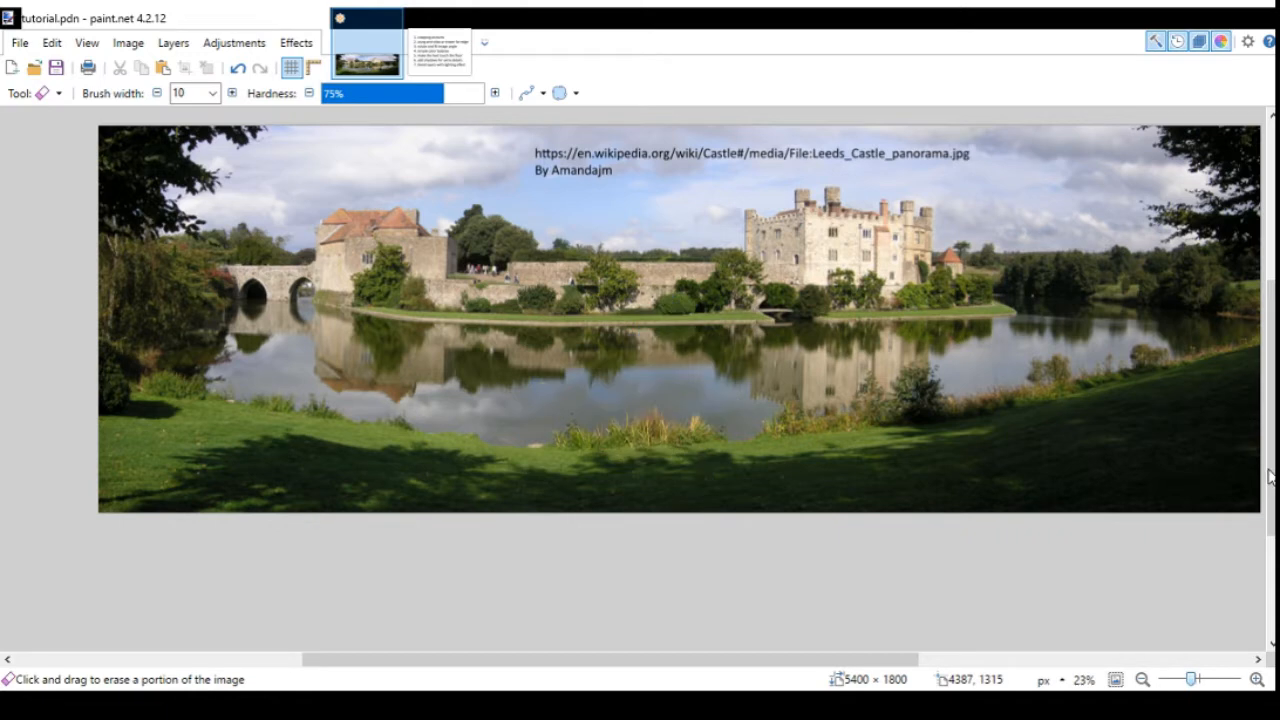
pyautogui.click(1266, 477)
pyautogui.hscroll(-3, 750, 393)
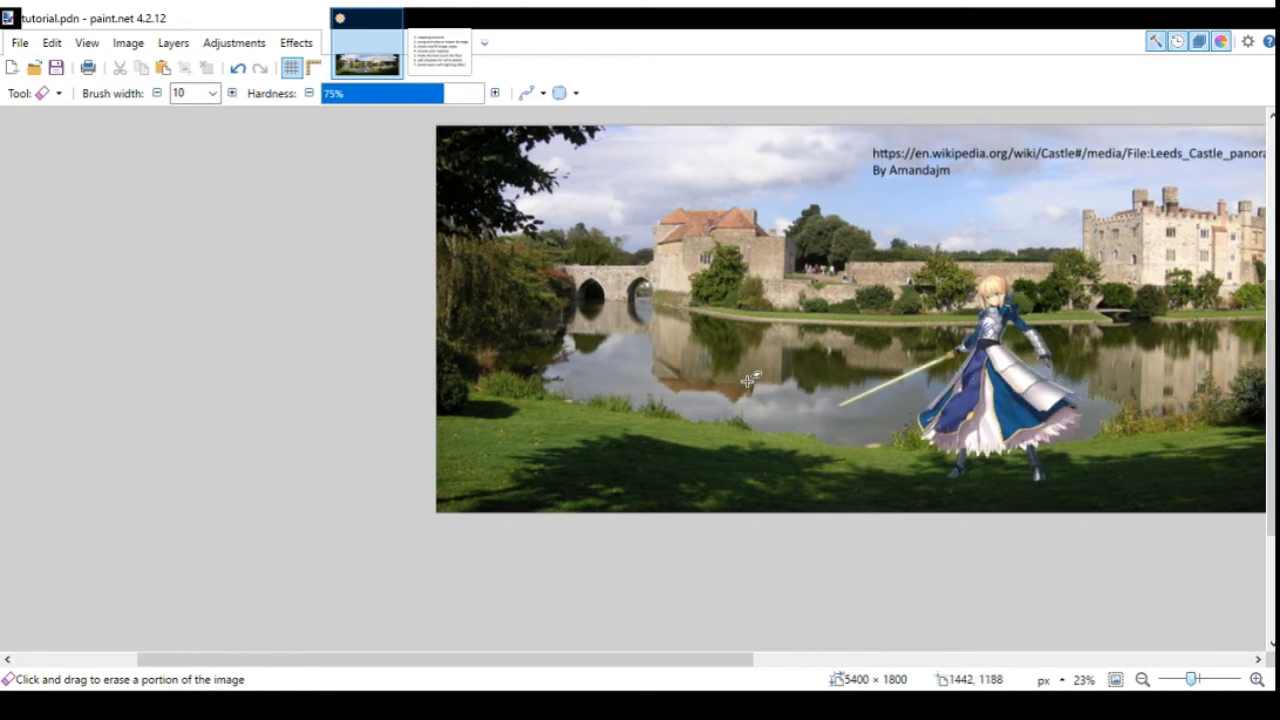
pyautogui.scroll(-2, 746, 383)
pyautogui.scroll(3, 683, 377)
pyautogui.moveTo(746, 660); pyautogui.dragTo(870, 662)
pyautogui.scroll(1, 742, 516)
pyautogui.scroll(-1, 828, 487)
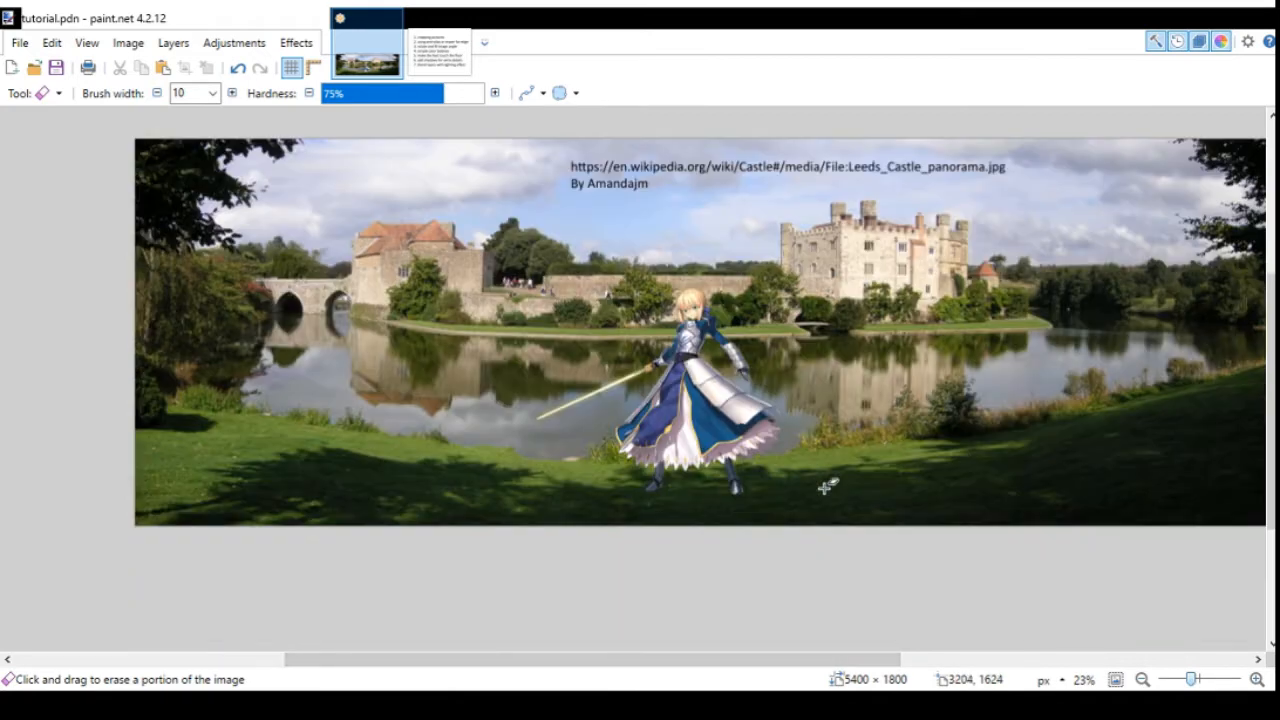
pyautogui.scroll(1, 745, 360)
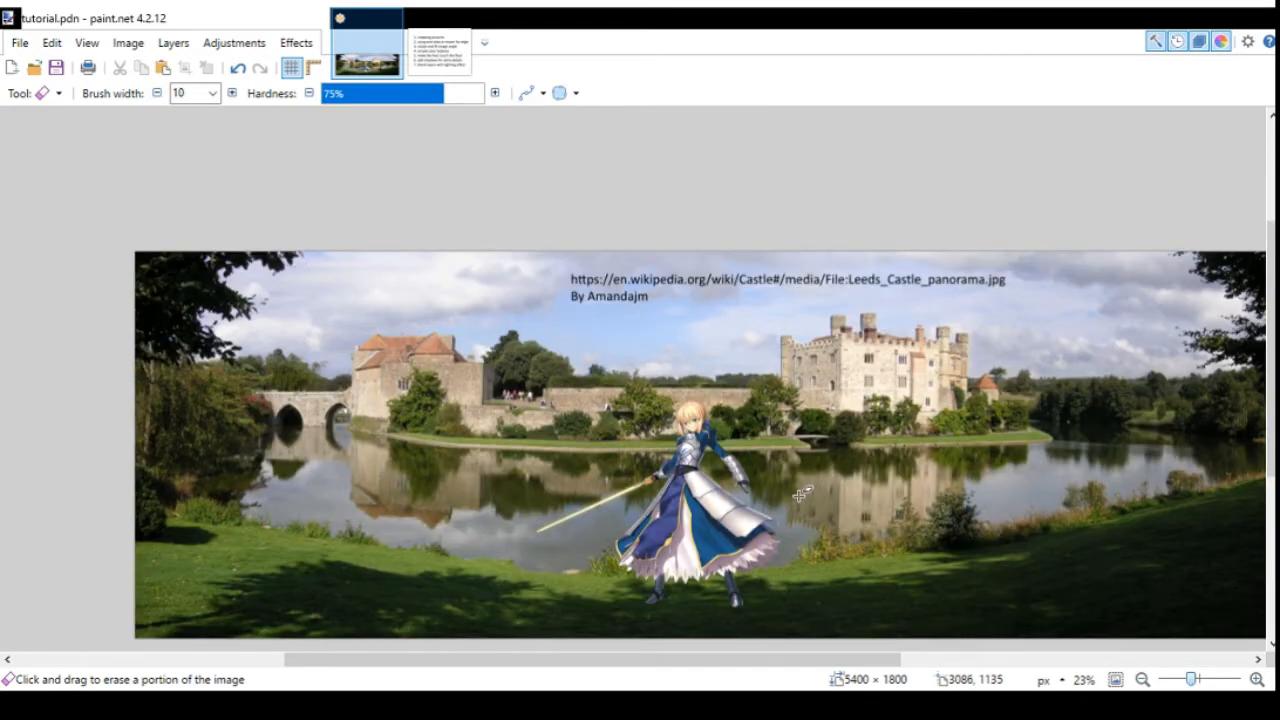
pyautogui.scroll(-1, 795, 530)
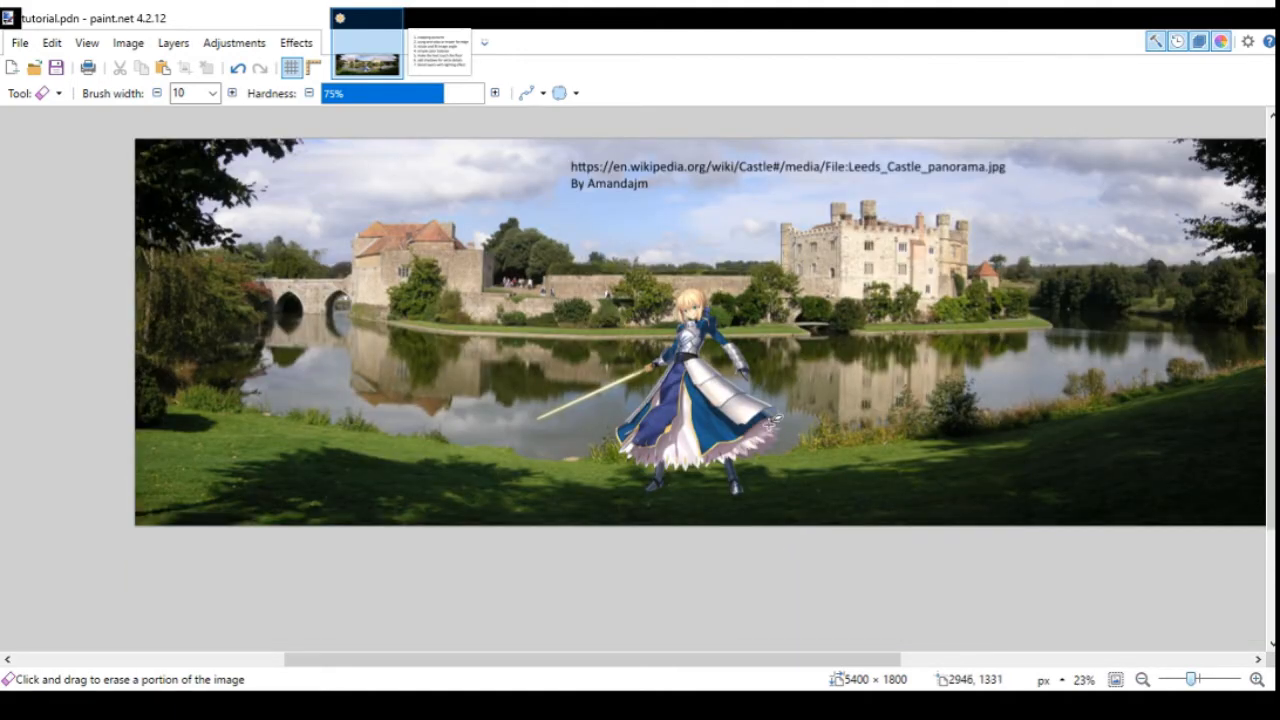
pyautogui.scroll(1, 772, 422)
pyautogui.scroll(-1, 760, 390)
pyautogui.scroll(2, 760, 390)
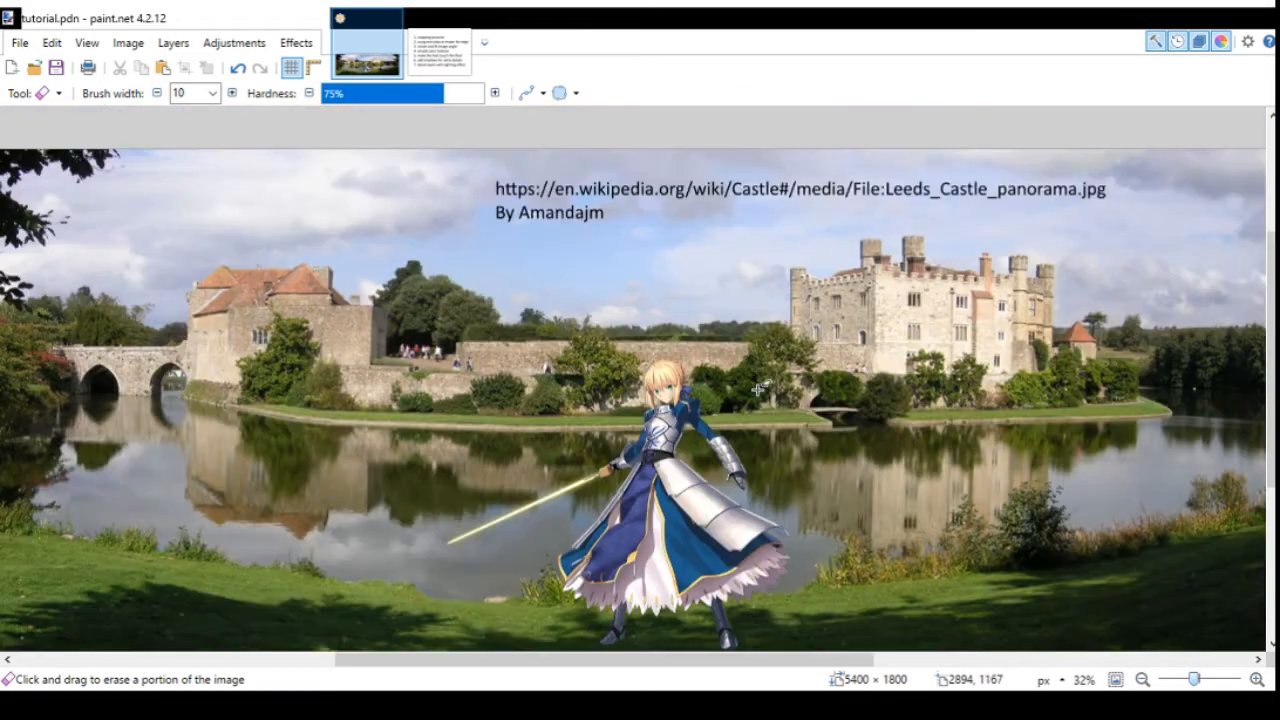
pyautogui.scroll(-1, 760, 390)
pyautogui.scroll(-1, 760, 390)
pyautogui.scroll(1, 710, 394)
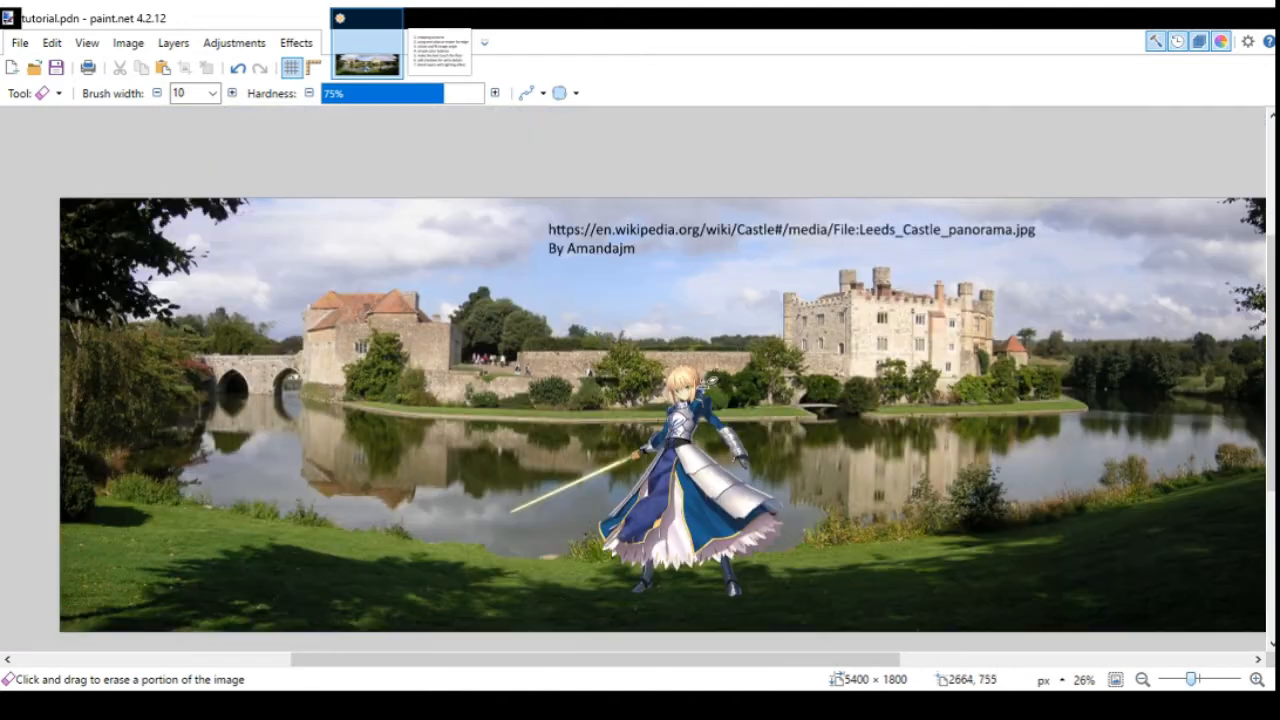
# Sketch guide strokes across the swordswoman's body with a 10-width Paintbrush to illustrate her angle, and undo them.
pyautogui.scroll(2, 700, 390)
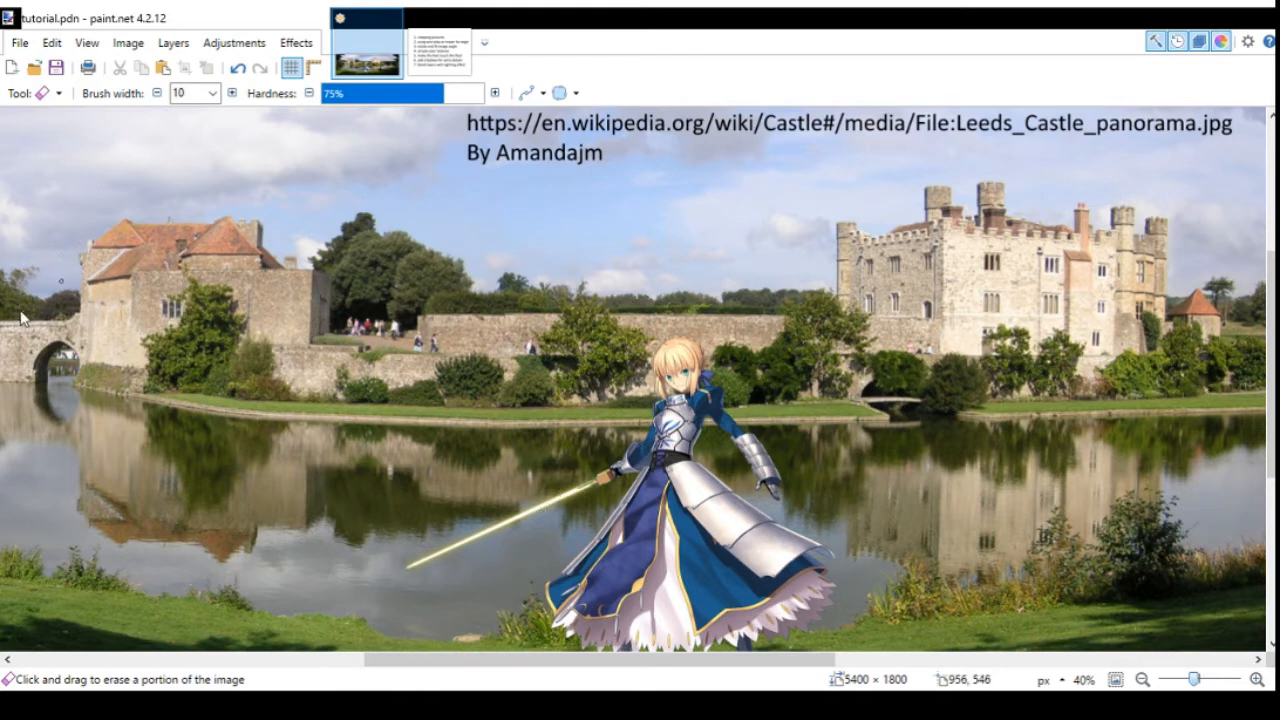
pyautogui.press('b')
pyautogui.moveTo(775, 422)
pyautogui.mouseDown()
pyautogui.moveTo(656, 526)
pyautogui.moveTo(634, 501)
pyautogui.moveTo(659, 555)
pyautogui.mouseUp()
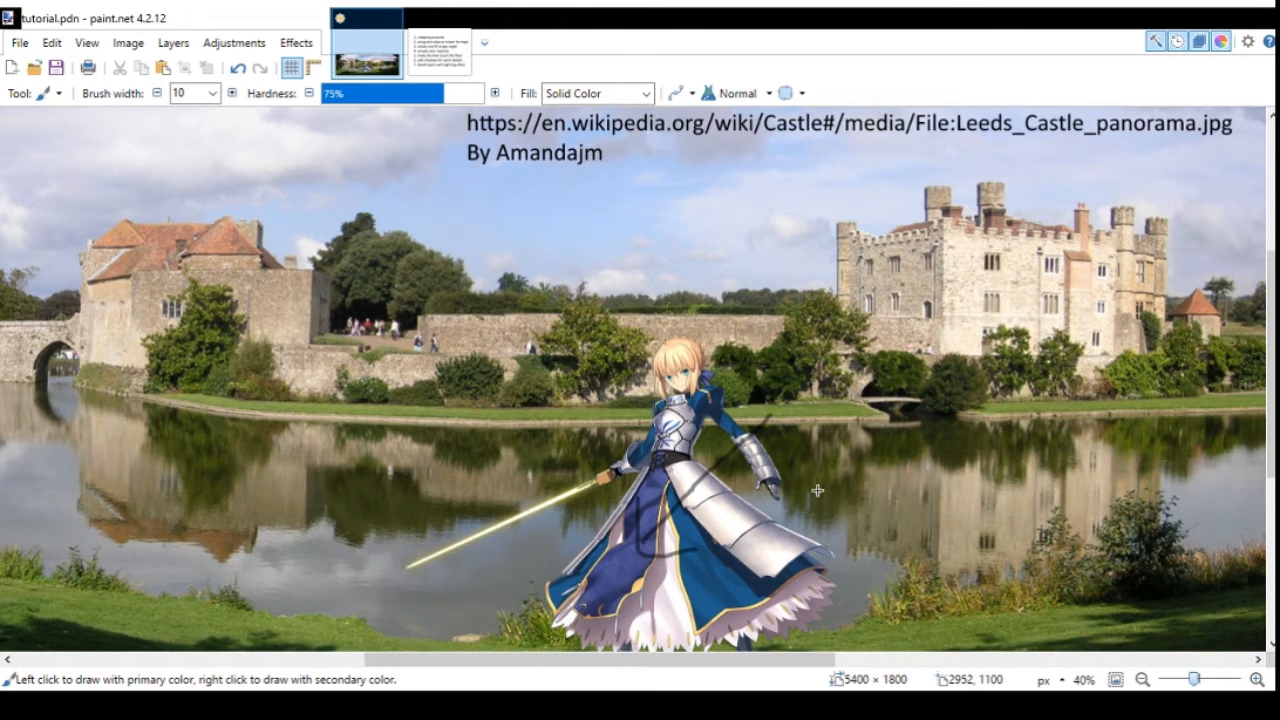
pyautogui.hotkey('ctrl', 'z')
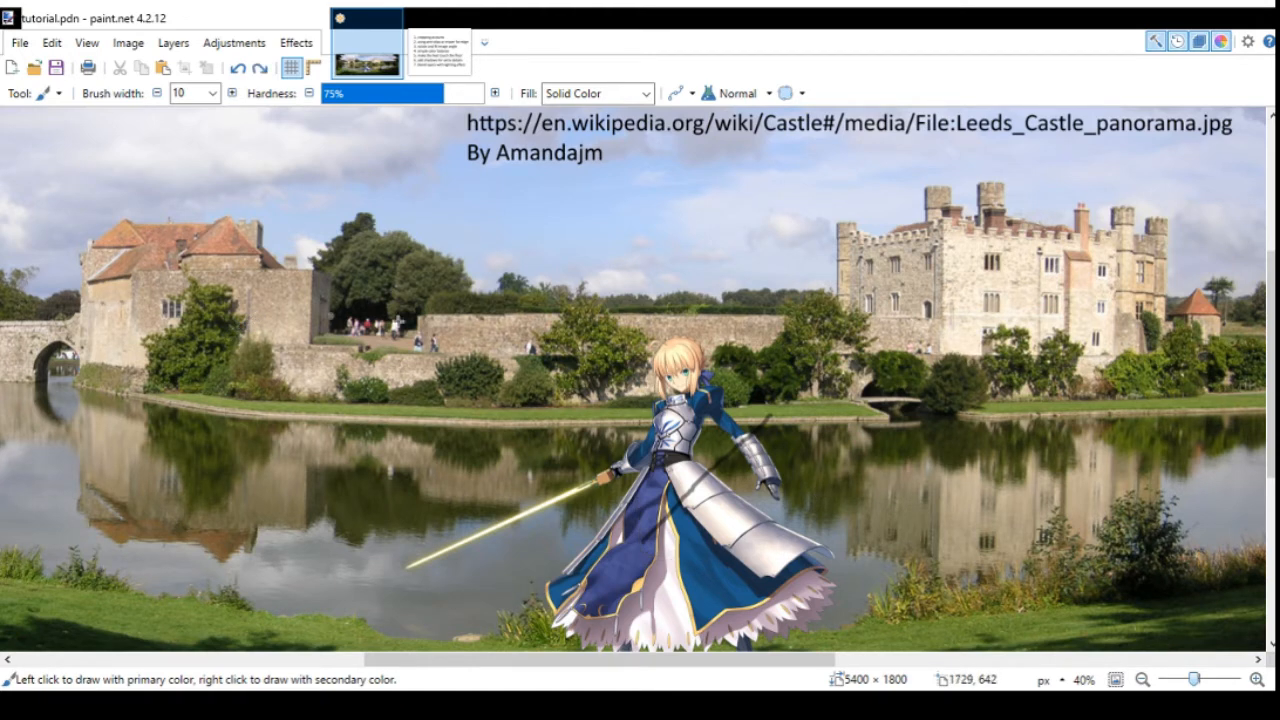
pyautogui.hotkey('ctrl', 'z')
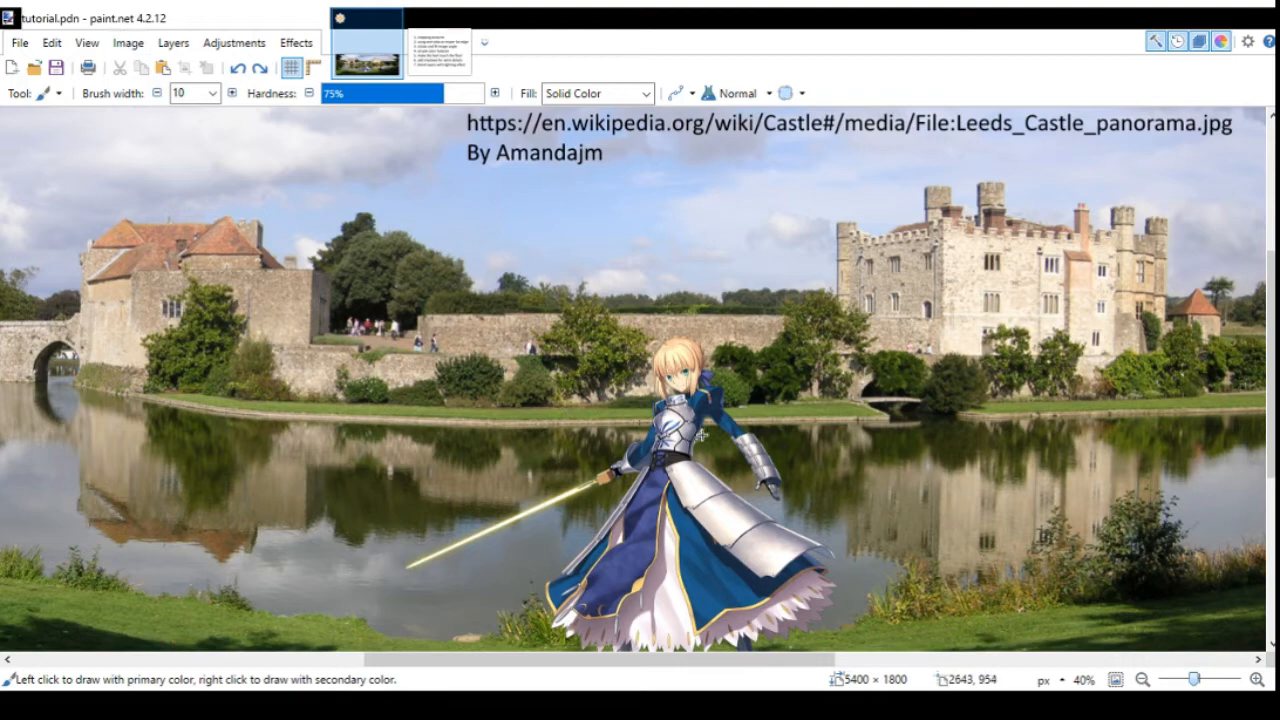
pyautogui.scroll(-3, 413, 292)
pyautogui.scroll(-1, 413, 292)
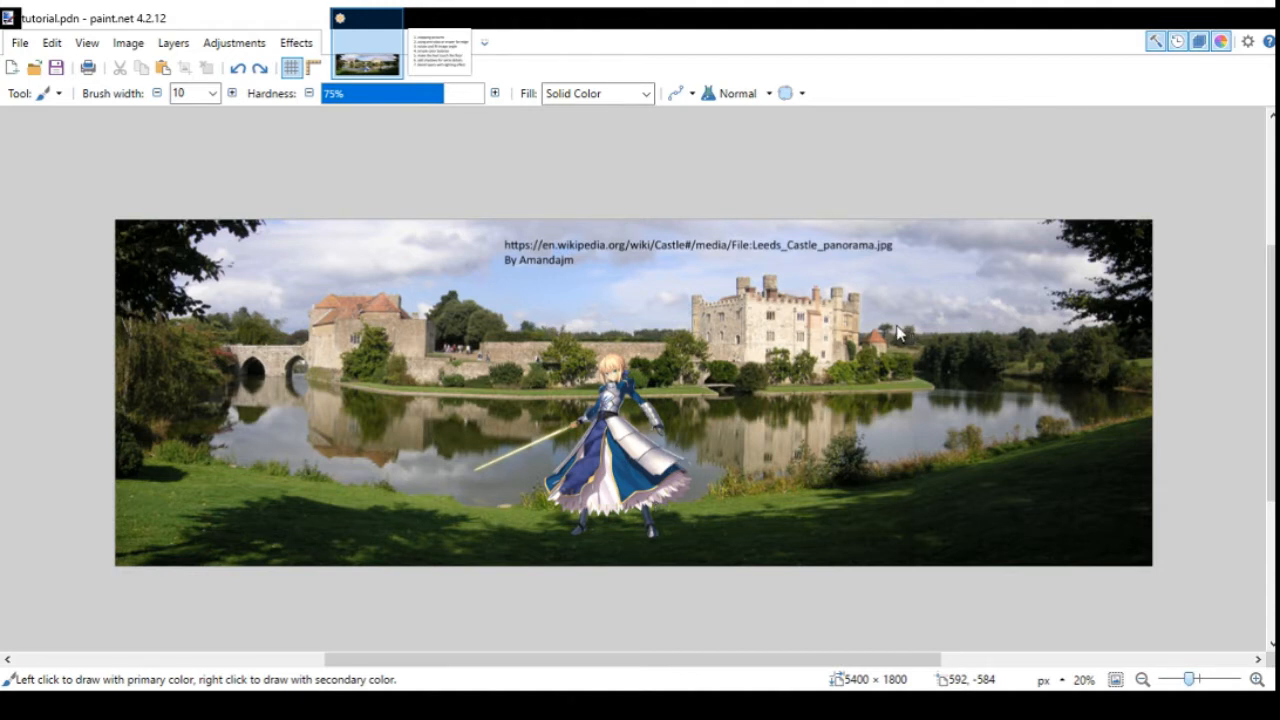
# Undo the last canvas edits, including the shrinking of the source credit text in the sky.
pyautogui.hotkey('ctrl', 'z')
pyautogui.hotkey('ctrl', 'z')
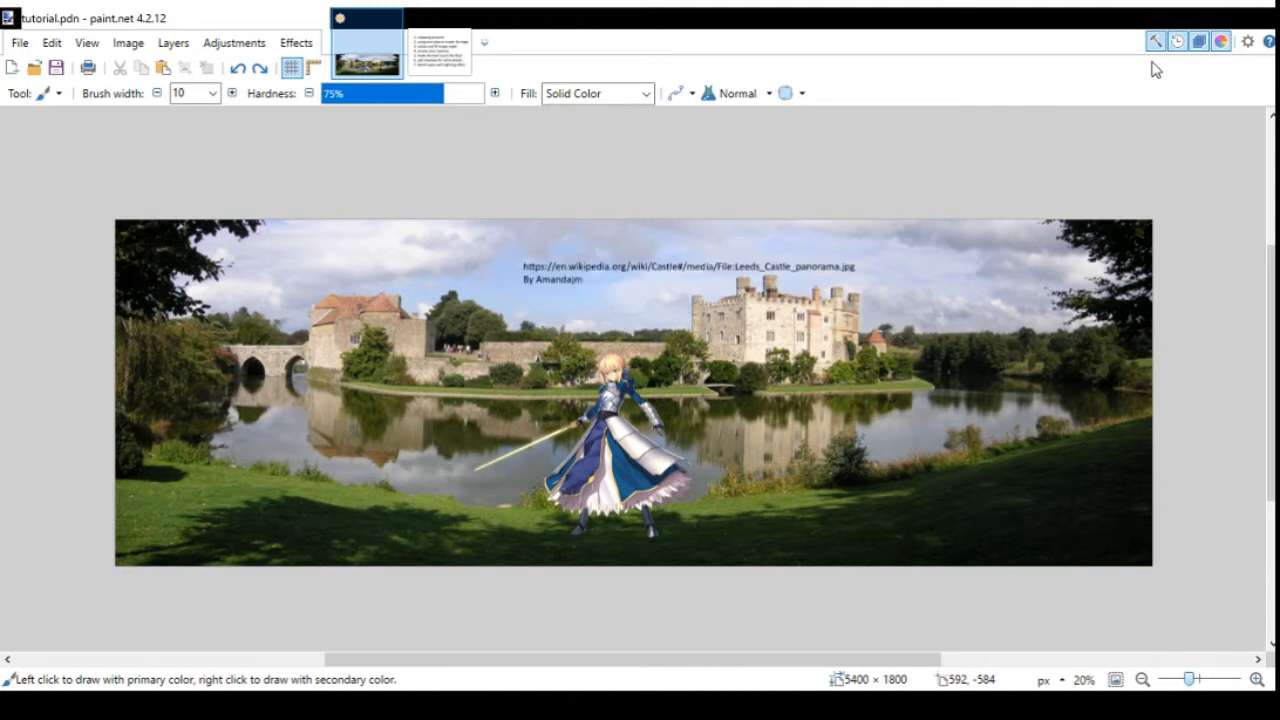
pyautogui.hotkey('ctrl', 'z')
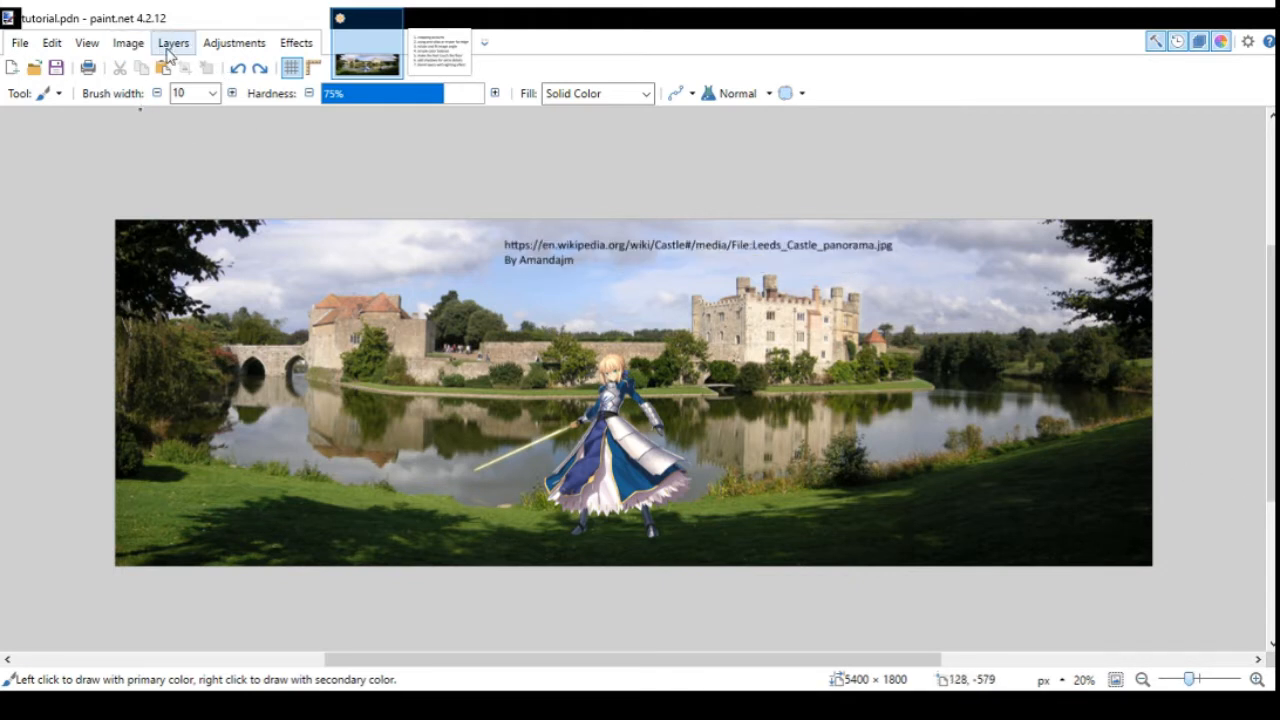
# Tilt the swordswoman's layer slightly with Rotate / Zoom to fit the scene's angle, discarding the trial enlargement.
pyautogui.click(279, 260)
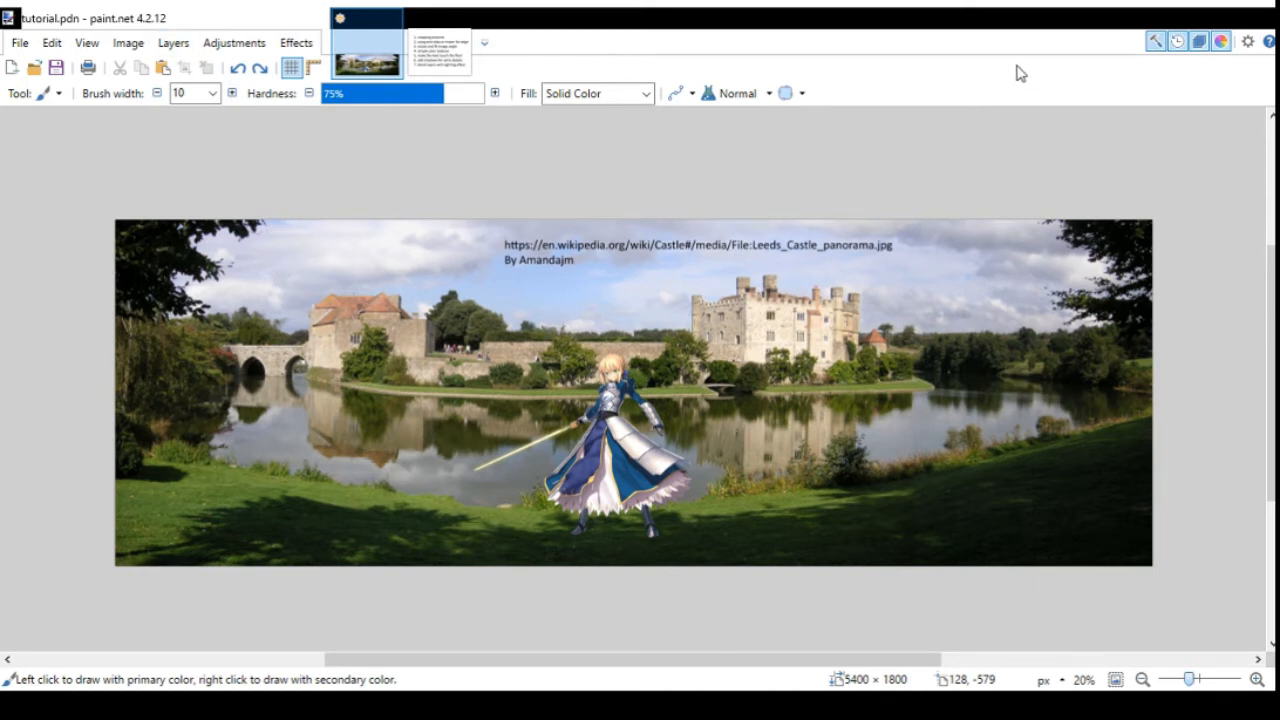
pyautogui.moveTo(948, 324)
pyautogui.mouseDown()
pyautogui.moveTo(937, 326)
pyautogui.moveTo(951, 317)
pyautogui.mouseUp()
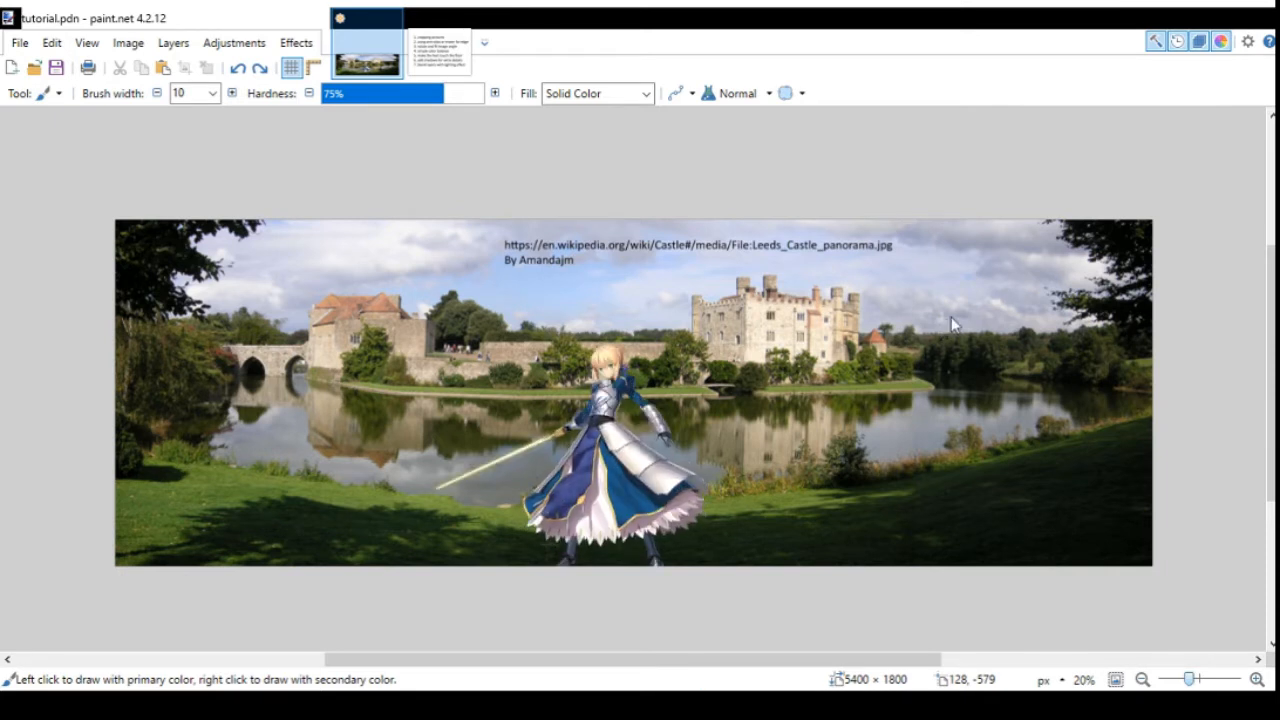
pyautogui.click(1184, 320)
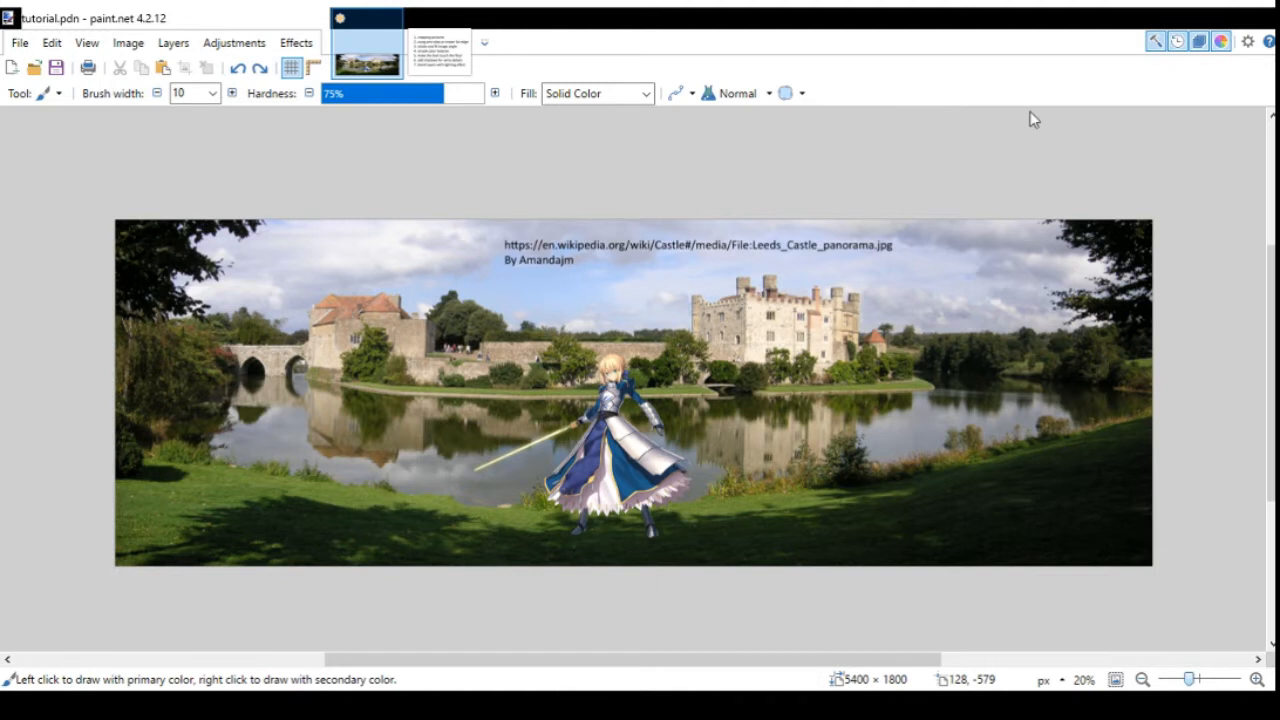
pyautogui.moveTo(1030, 112); pyautogui.dragTo(1181, 136)
pyautogui.click(1183, 124)
pyautogui.moveTo(930, 147); pyautogui.dragTo(1162, 138)
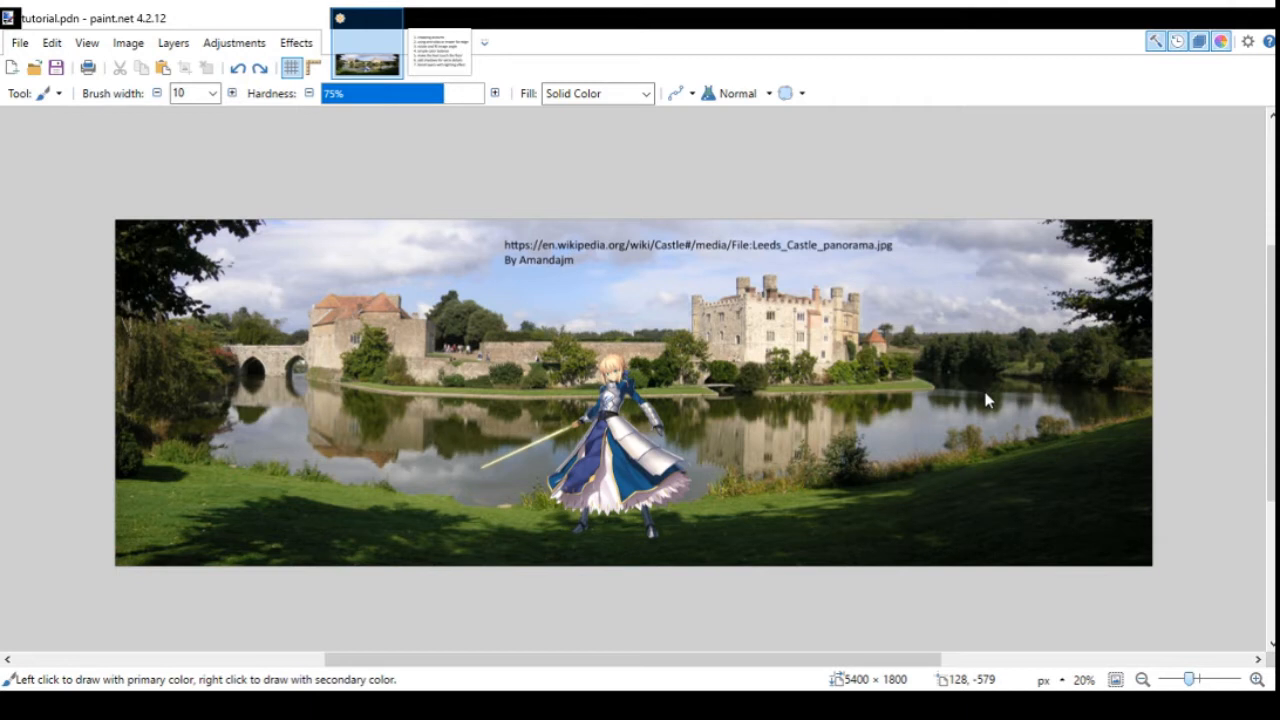
pyautogui.click(1081, 412)
# Examine how the tilted swordswoman fits the lawn, lake and castle across the whole panorama.
pyautogui.hscroll(-4, 598, 438)
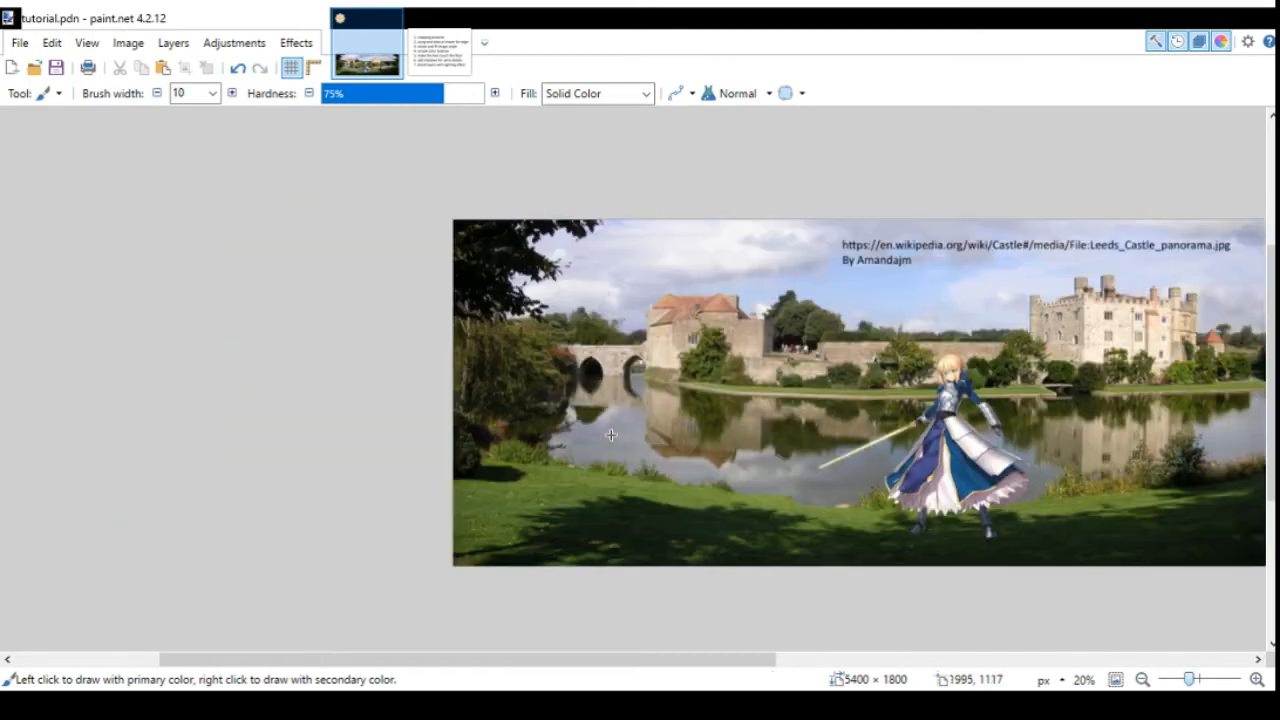
pyautogui.scroll(-2, 690, 437)
pyautogui.scroll(1, 560, 430)
pyautogui.scroll(1, 510, 610)
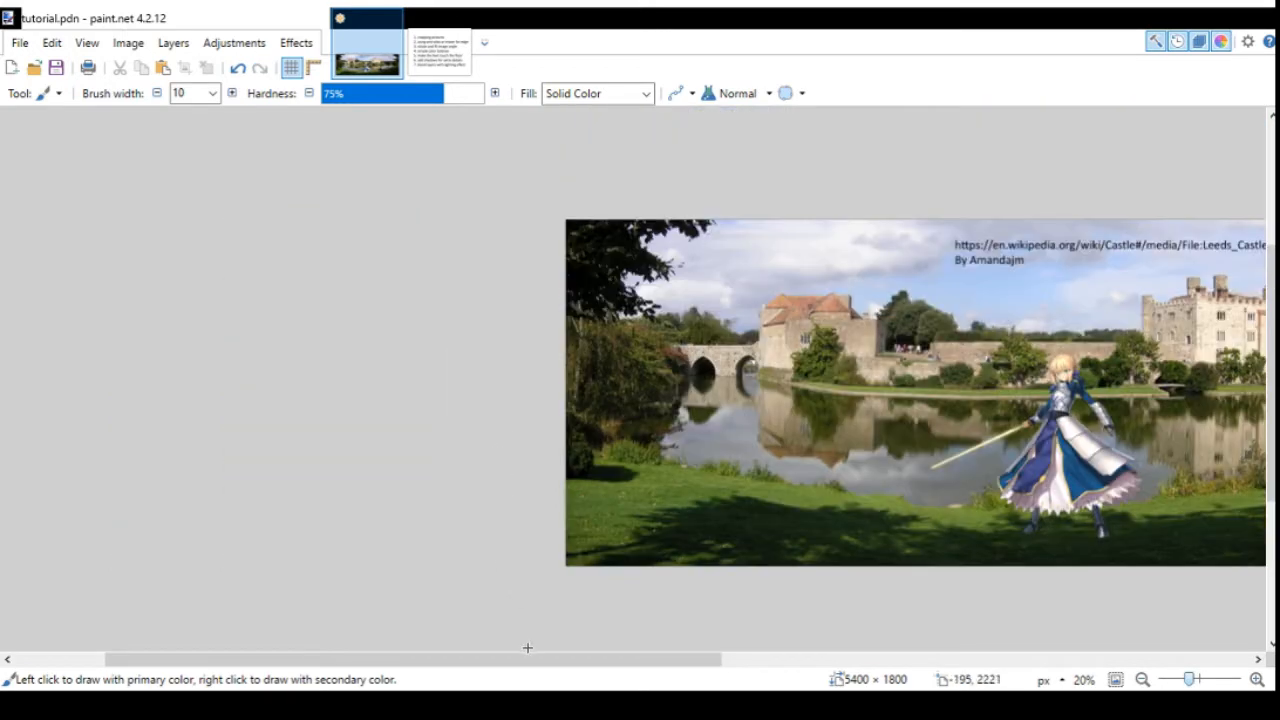
pyautogui.moveTo(530, 659); pyautogui.dragTo(728, 688)
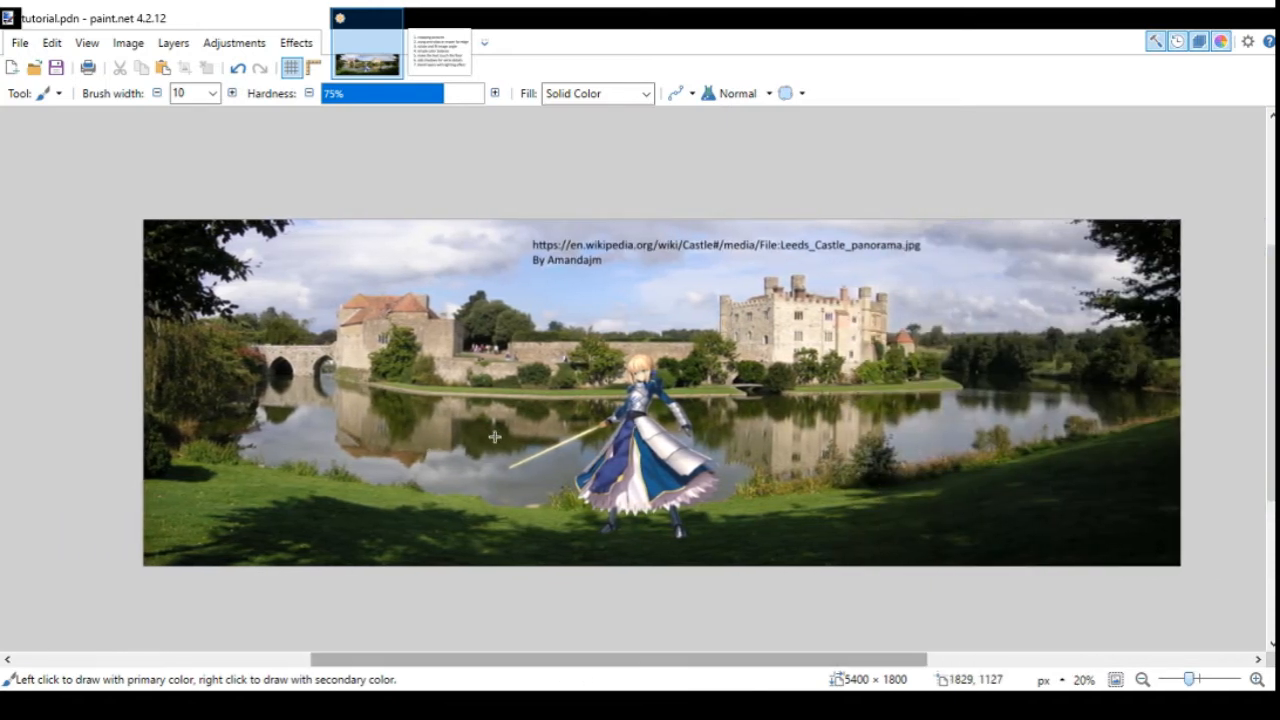
pyautogui.hscroll(-5, 693, 417)
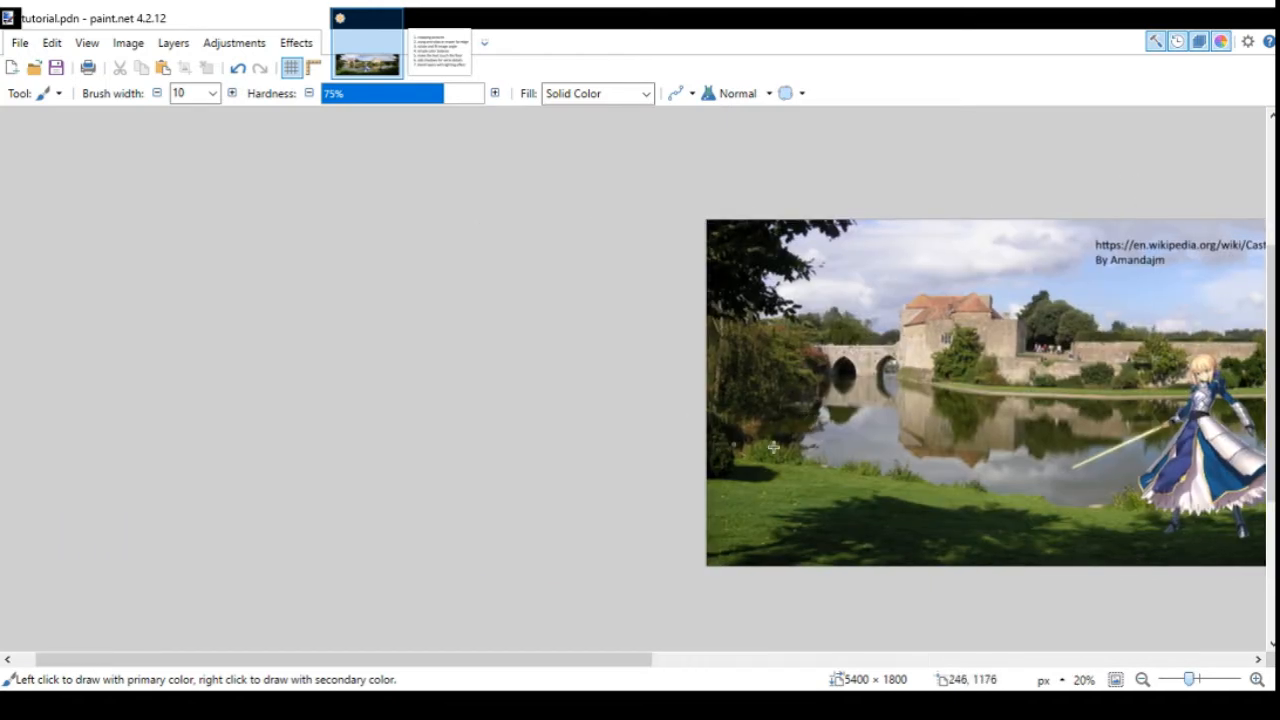
pyautogui.moveTo(607, 663); pyautogui.dragTo(831, 665)
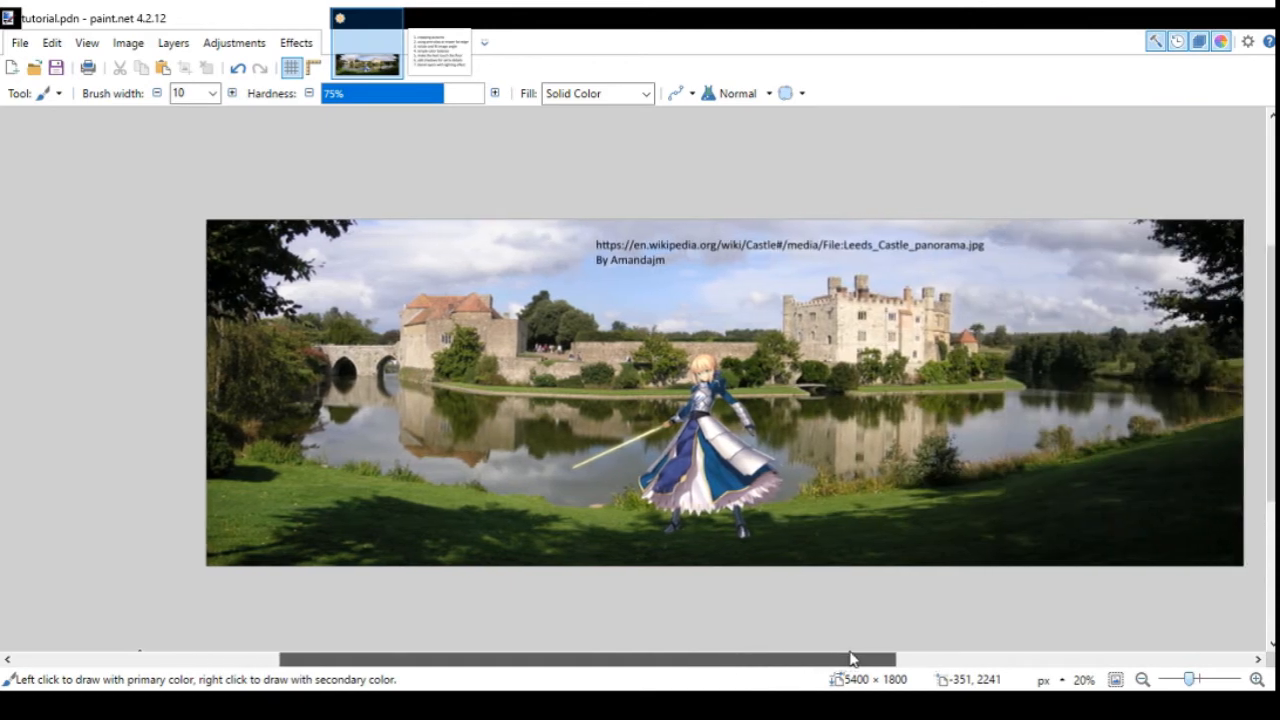
pyautogui.scroll(2, 771, 456)
pyautogui.scroll(1, 771, 456)
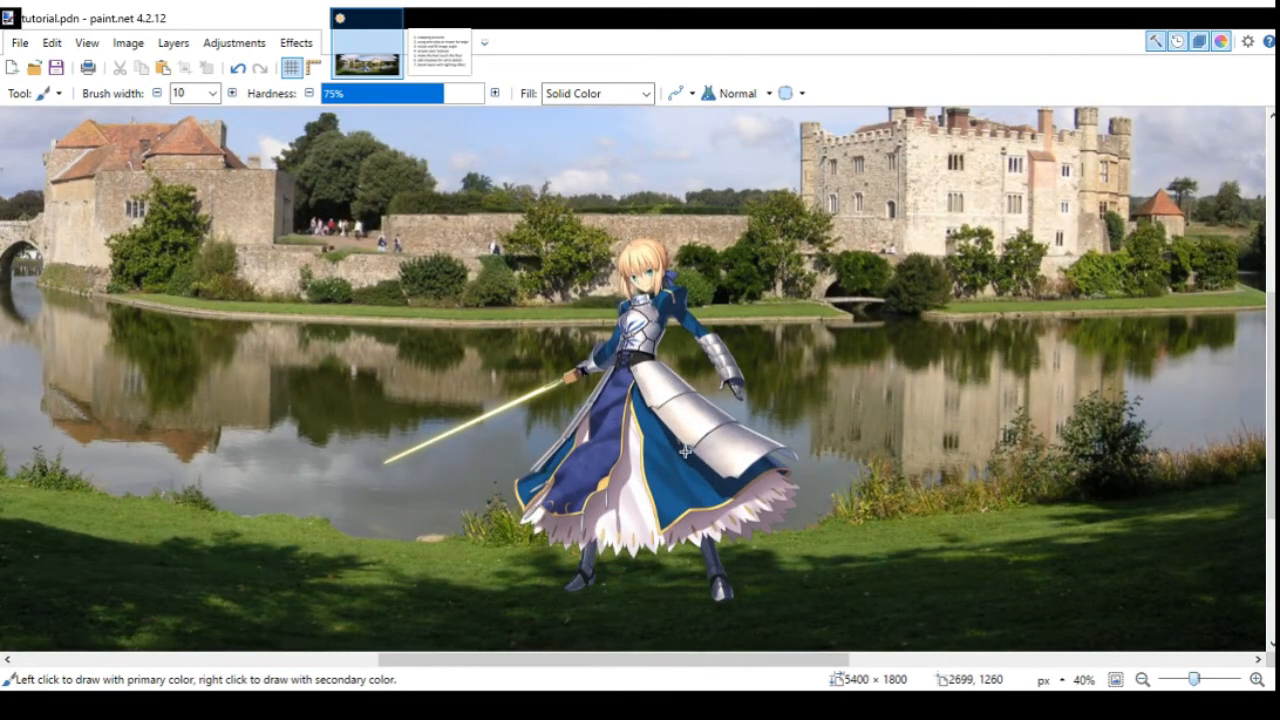
pyautogui.scroll(-1, 685, 452)
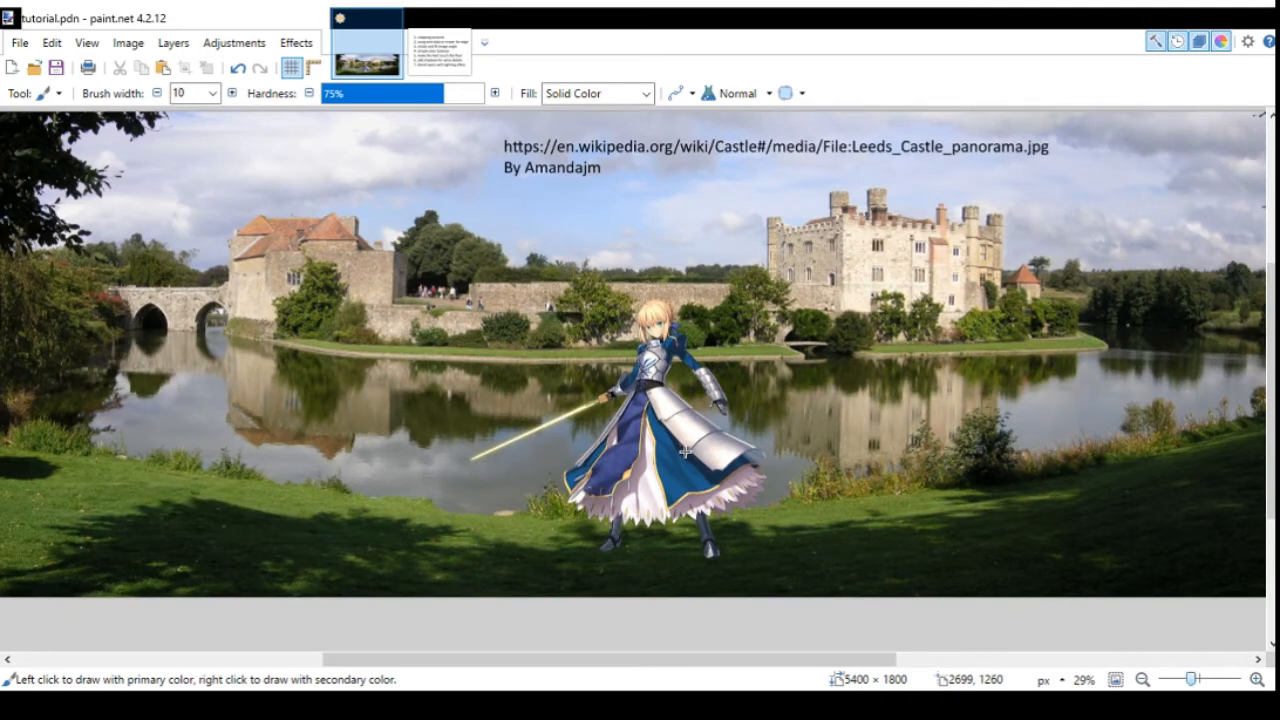
pyautogui.scroll(-1, 685, 452)
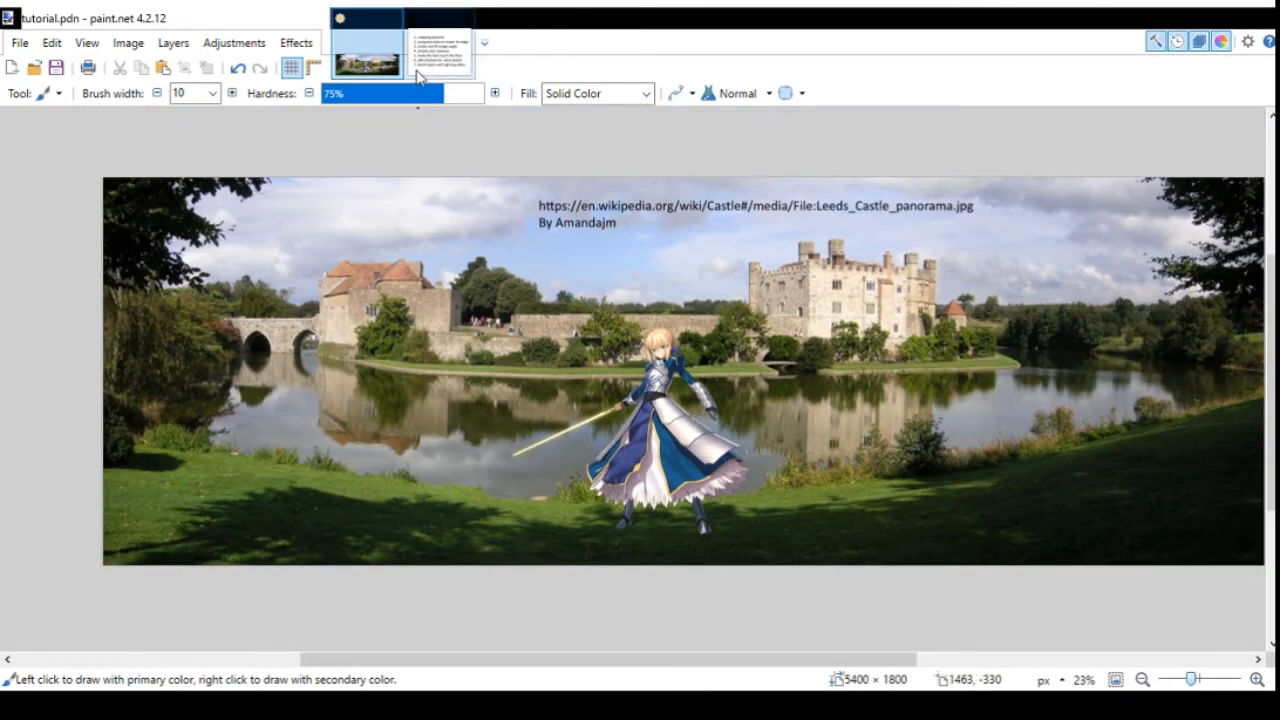
# Check the colour balance stage in the list in tutorial 1.png and return to the castle composition.
pyautogui.click(438, 45)
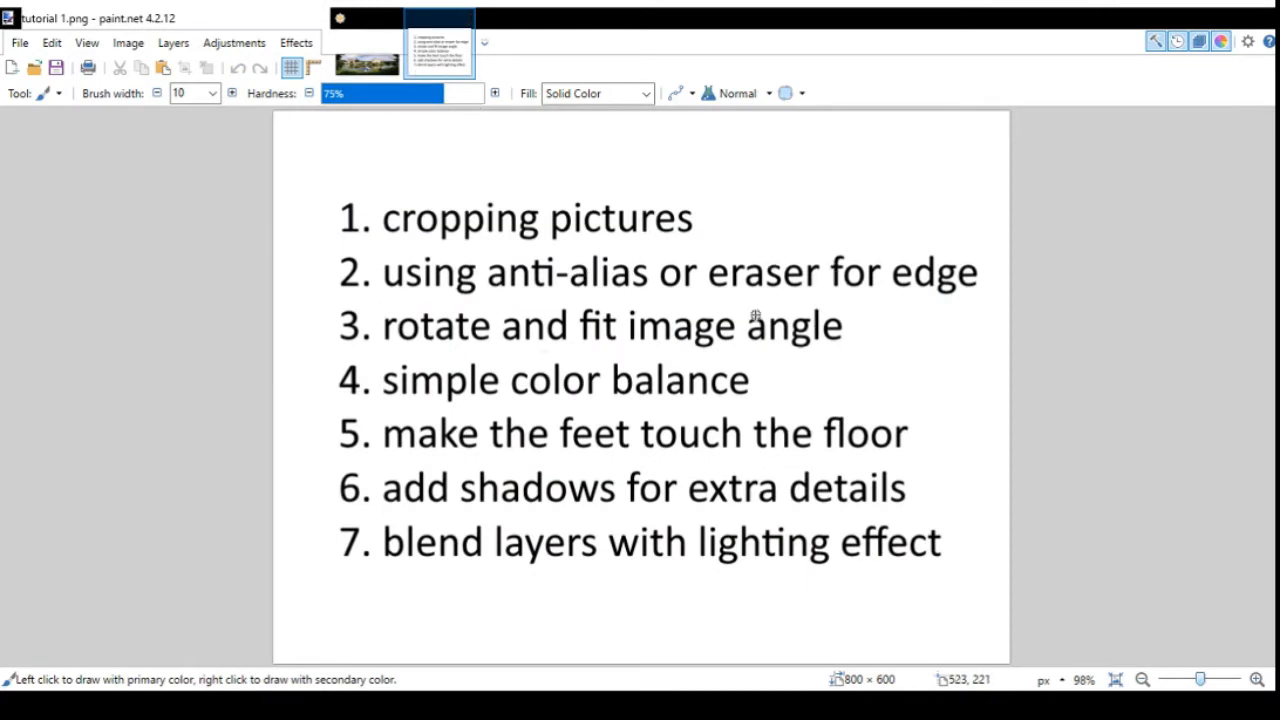
pyautogui.click(366, 50)
pyautogui.scroll(1, 660, 435)
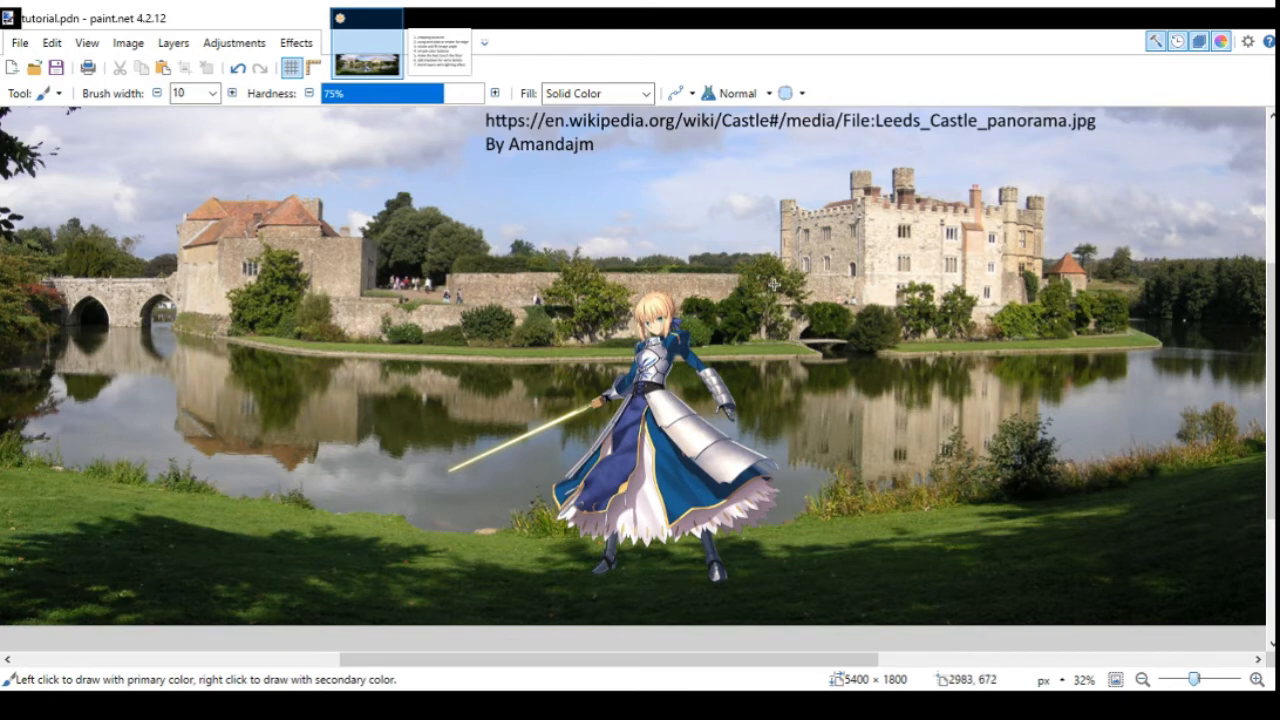
pyautogui.scroll(-2, 740, 282)
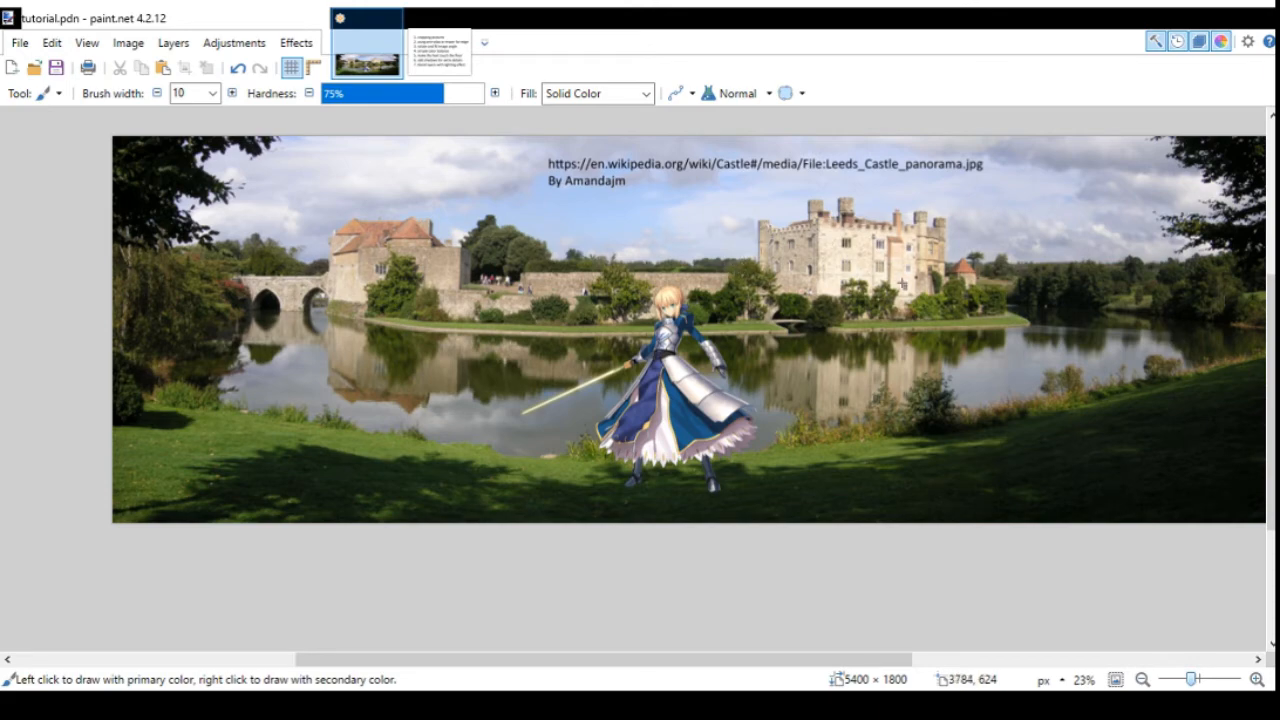
# Inspect the colours of the swordswoman's face and hair against the surrounding wall and bushes.
pyautogui.scroll(4, 638, 330)
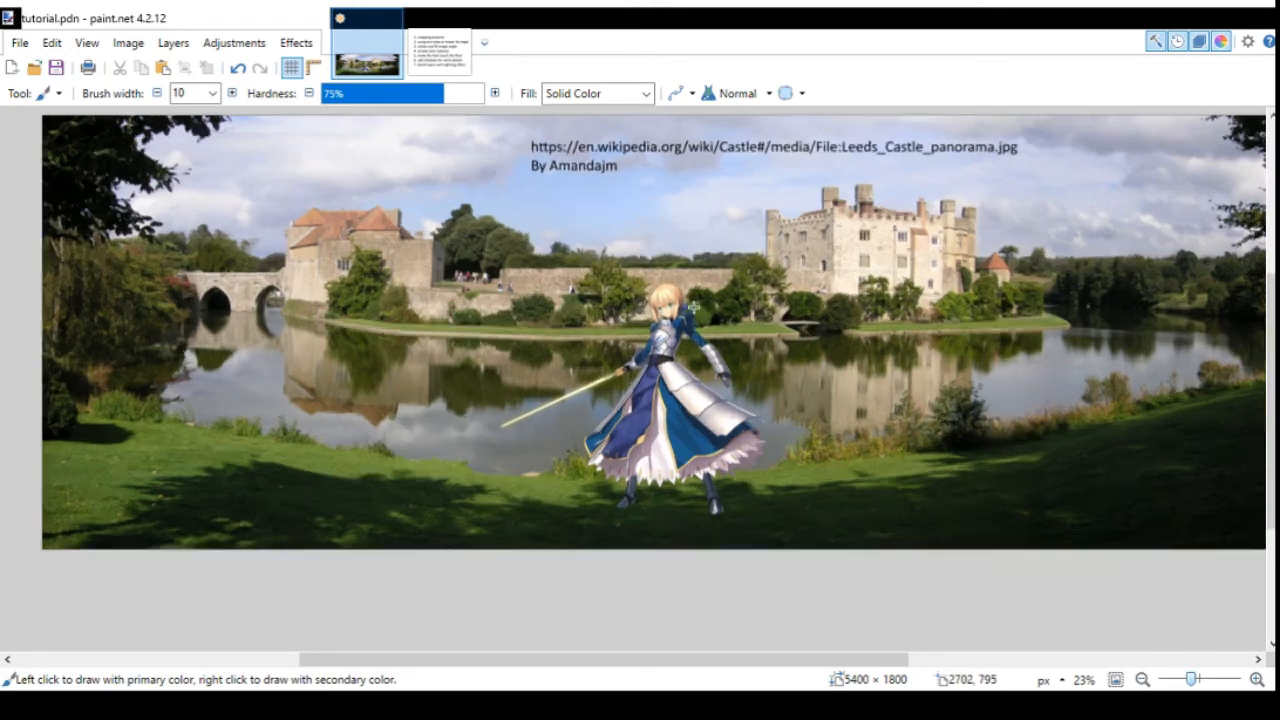
pyautogui.scroll(5, 697, 288)
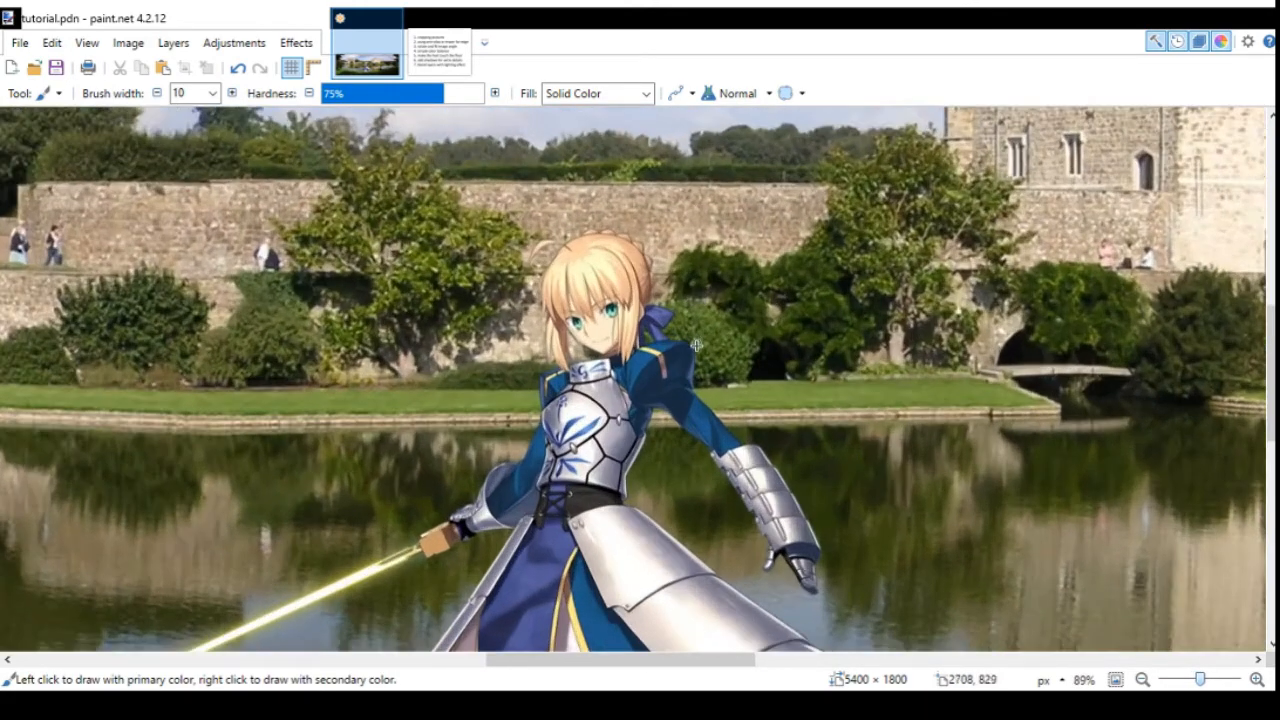
pyautogui.scroll(2, 450, 208)
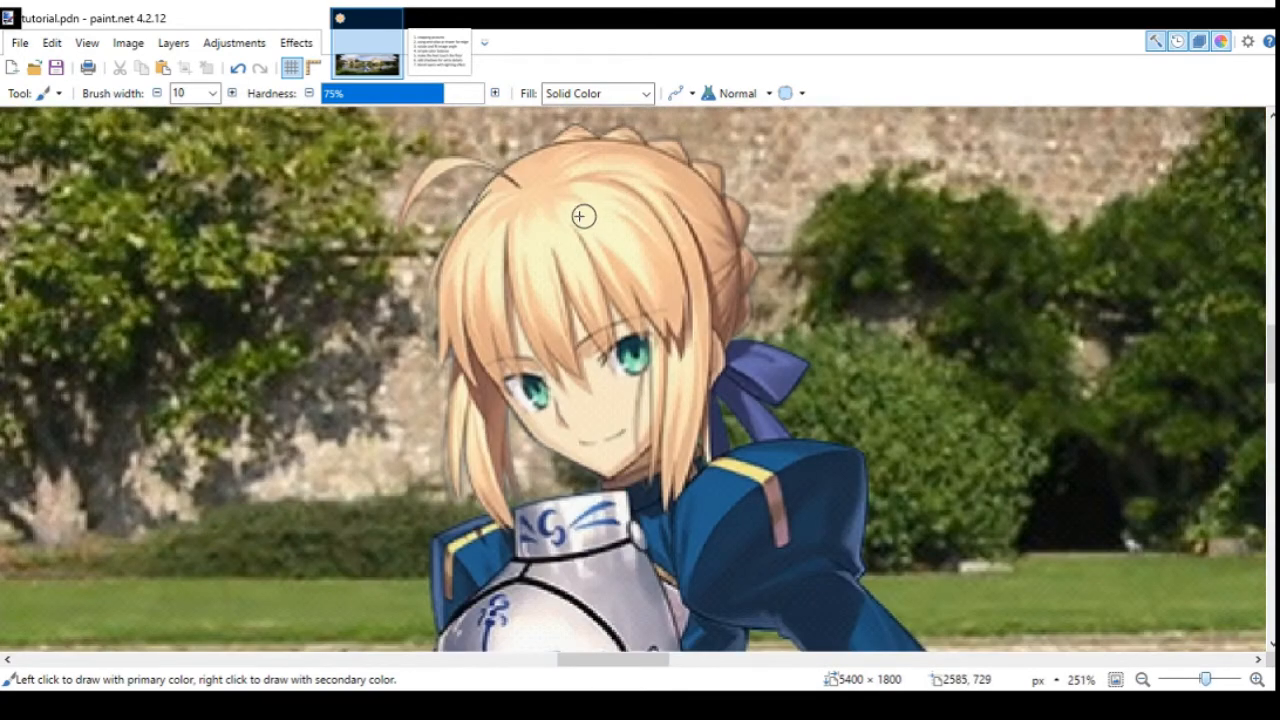
pyautogui.scroll(-4, 583, 214)
pyautogui.scroll(-3, 659, 257)
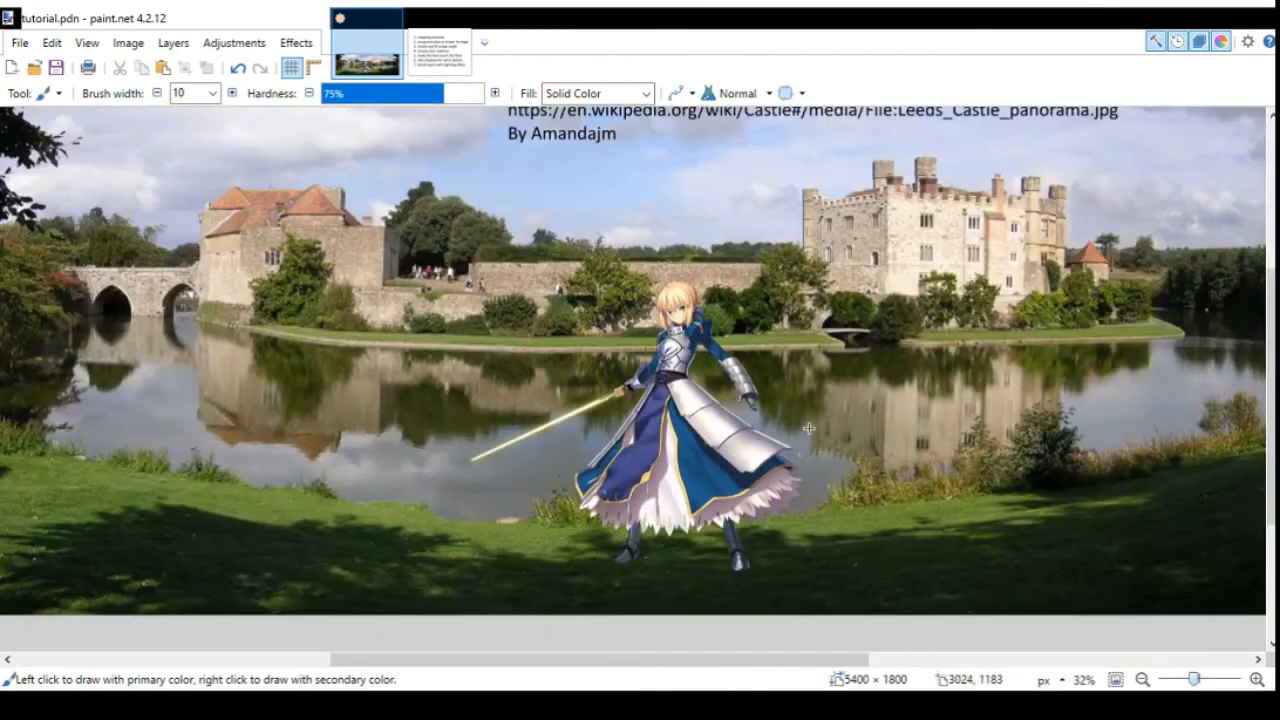
pyautogui.scroll(-2, 720, 300)
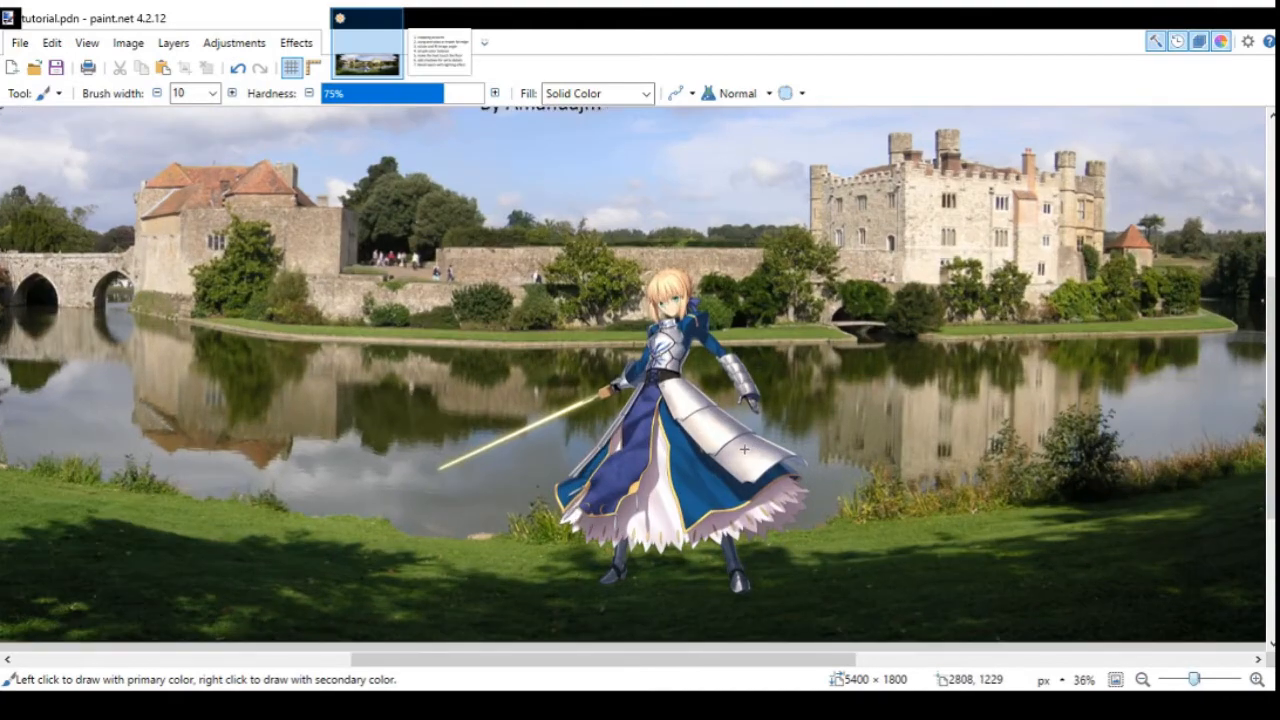
# Inspect the highlights and tones on the swordswoman's armour plates and skirt, and compare them with the castle, wall and lawn.
pyautogui.scroll(3, 730, 443)
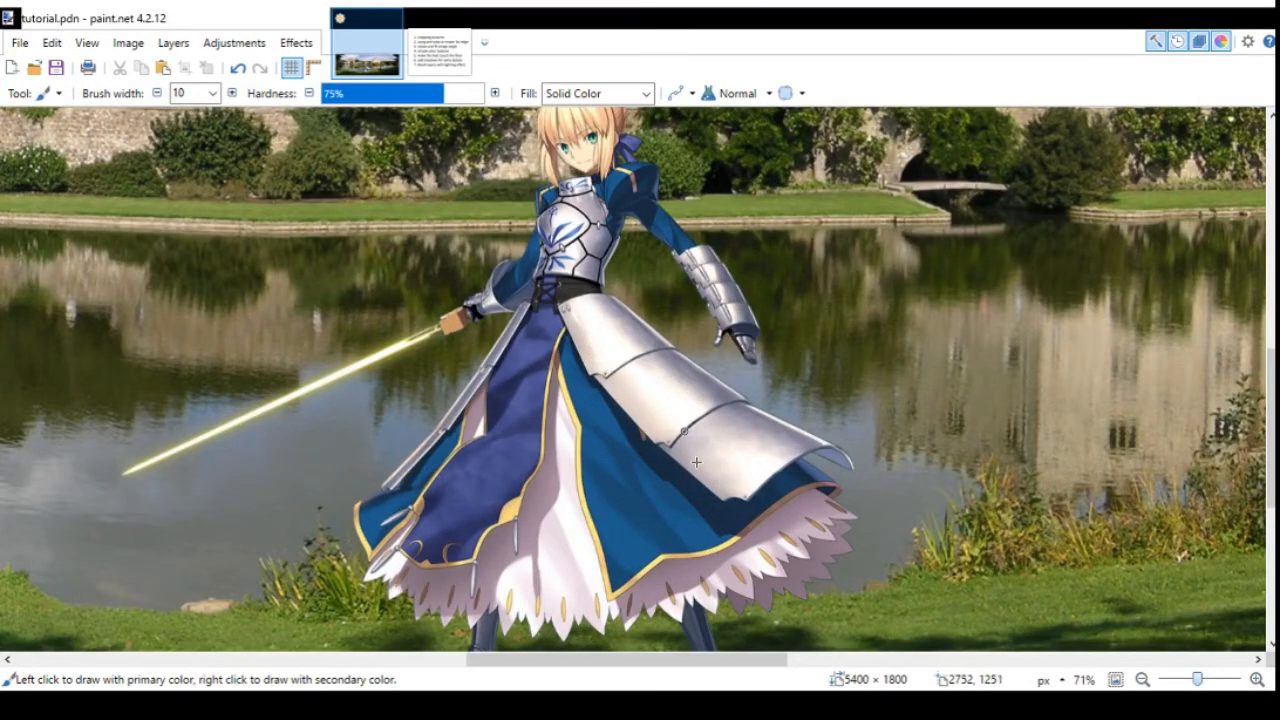
pyautogui.scroll(2, 706, 420)
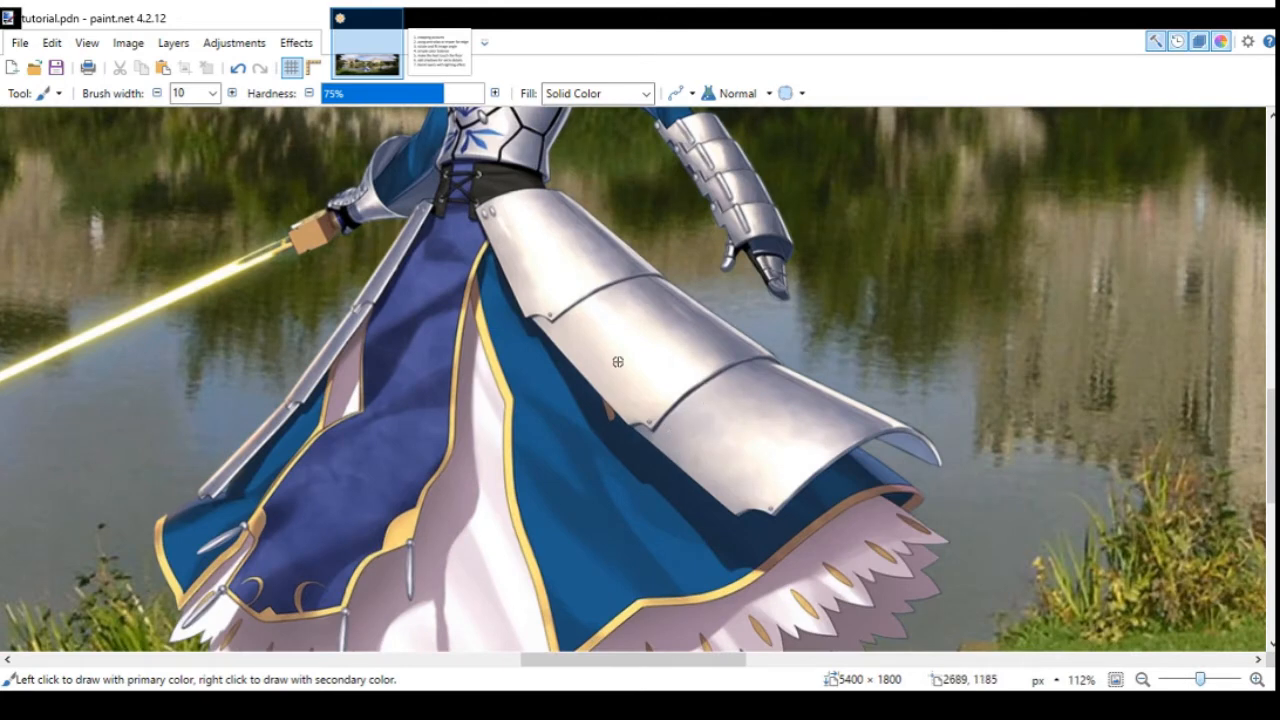
pyautogui.scroll(-2, 618, 362)
pyautogui.scroll(3, 672, 404)
pyautogui.scroll(4, 562, 312)
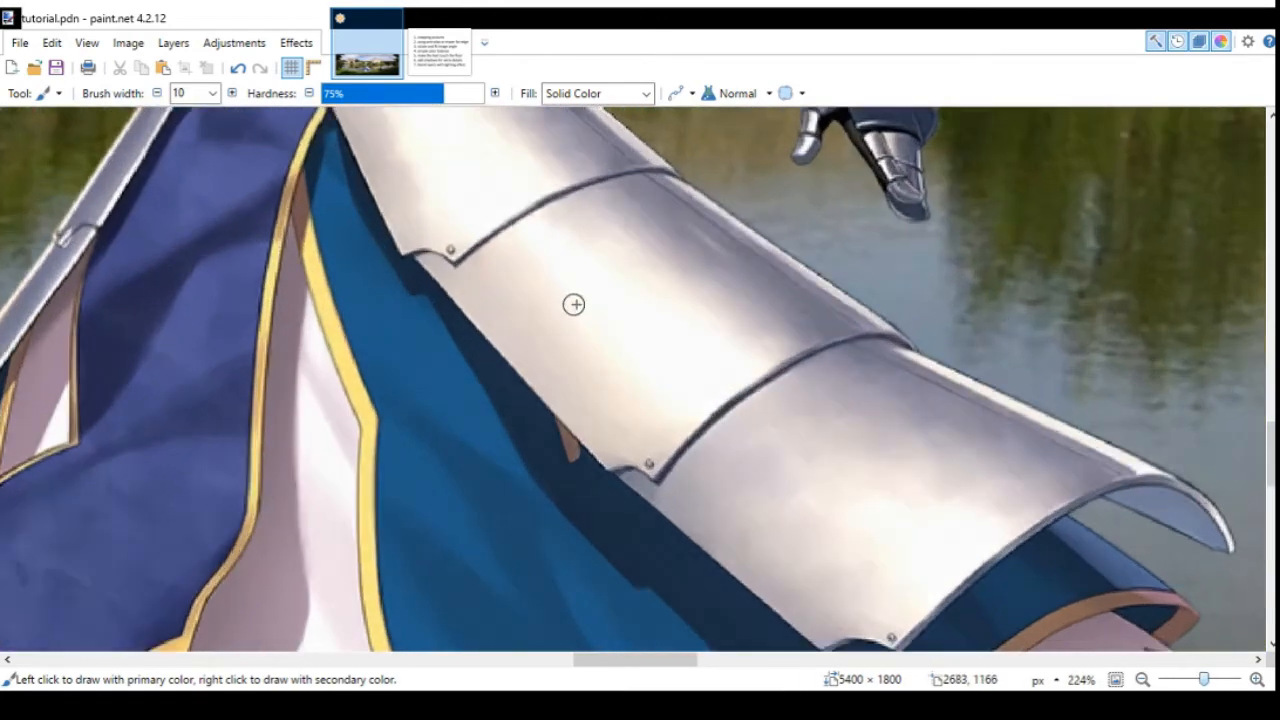
pyautogui.scroll(-2, 694, 274)
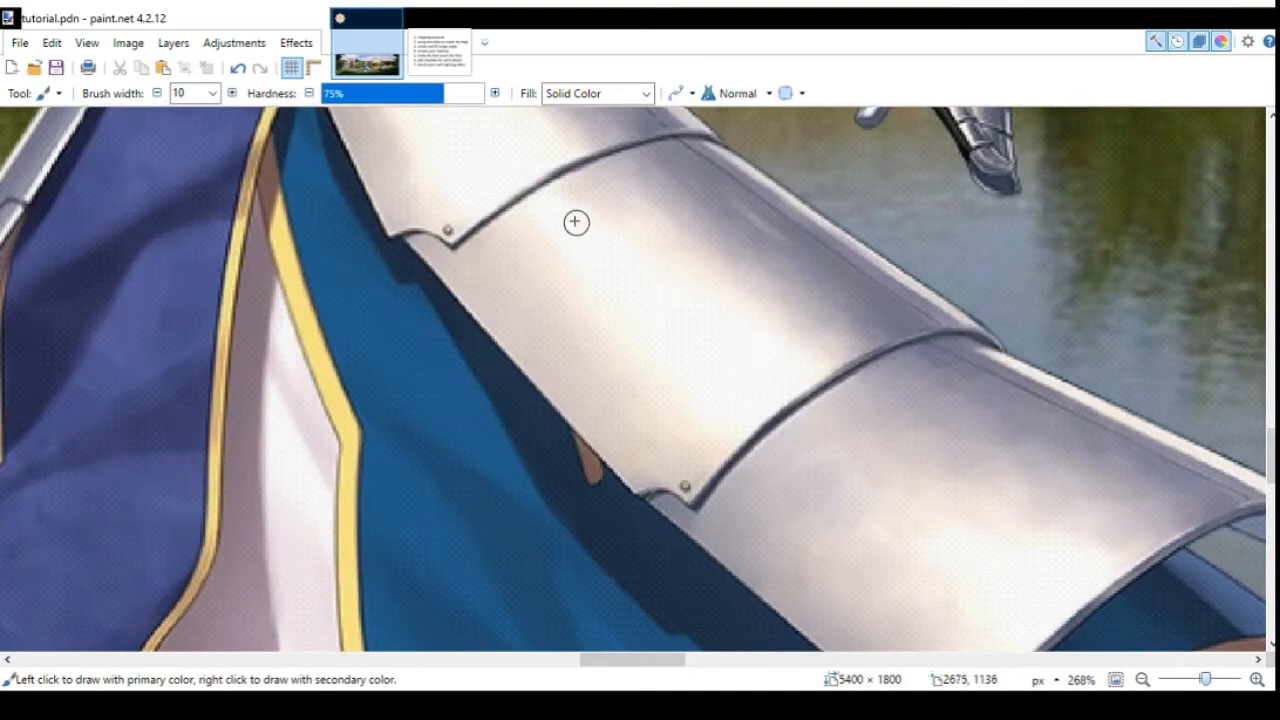
pyautogui.scroll(-2, 700, 345)
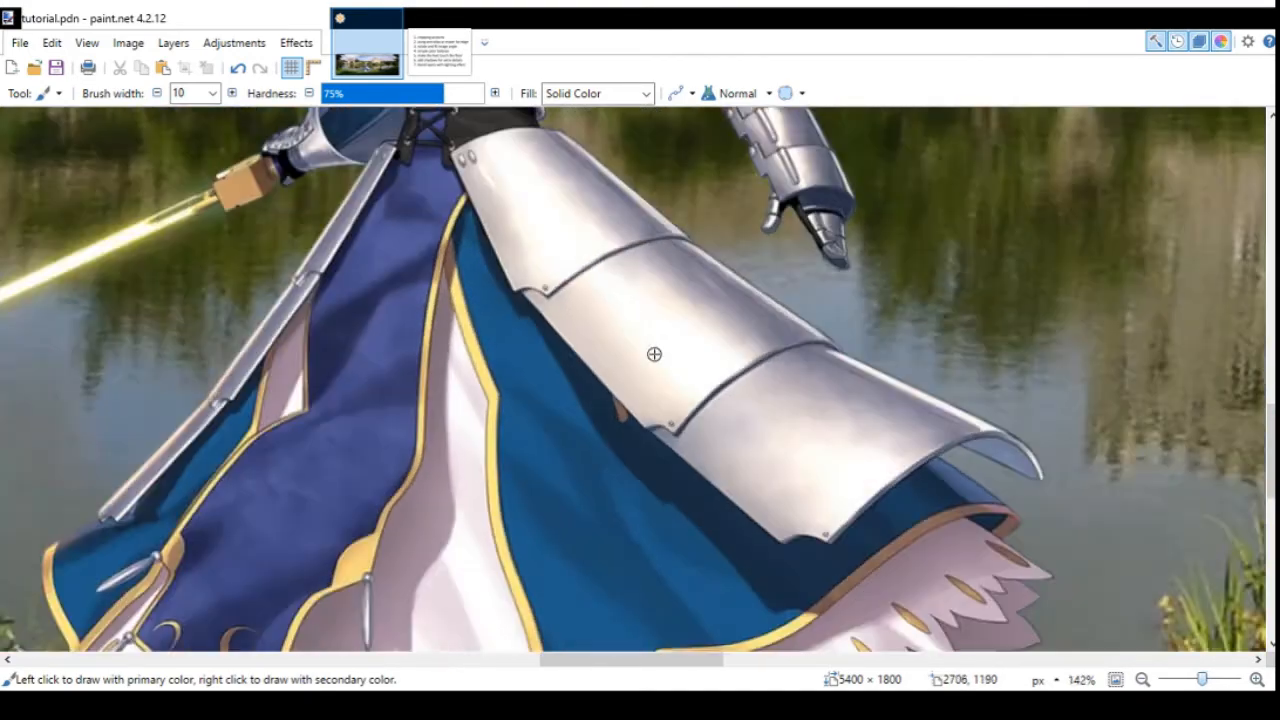
pyautogui.scroll(-2, 850, 450)
pyautogui.scroll(4, 870, 431)
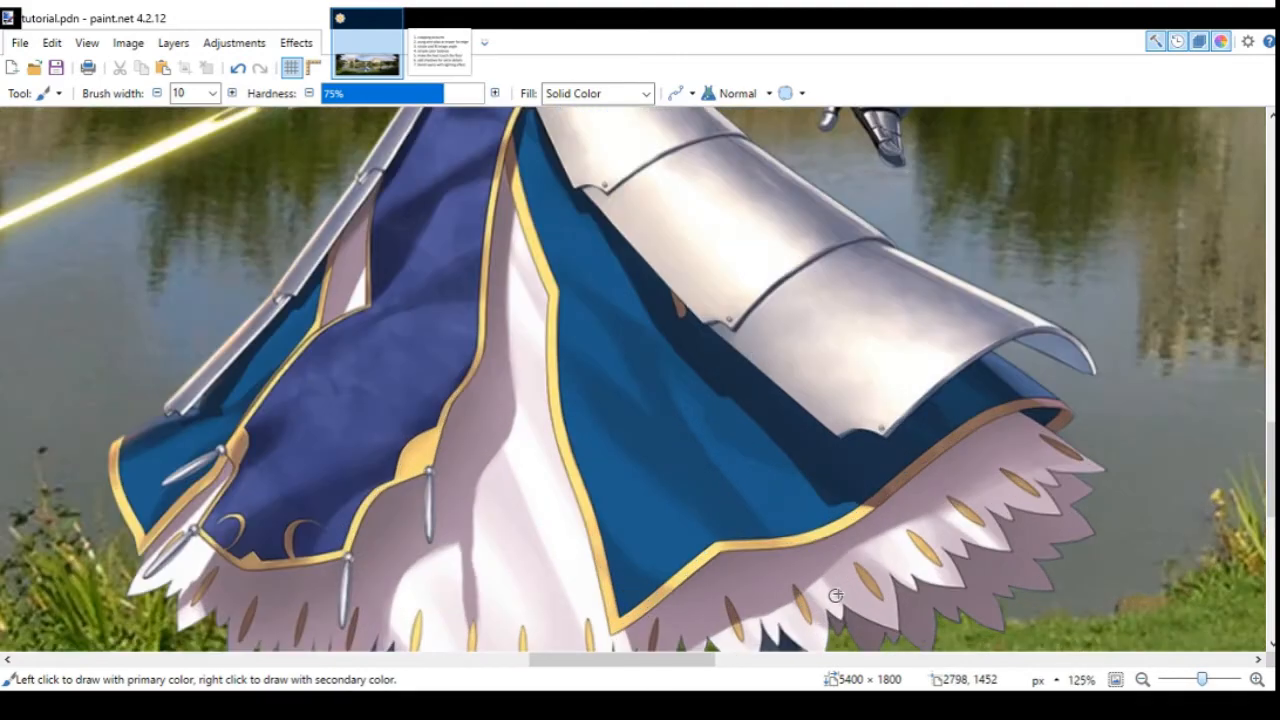
pyautogui.scroll(-4, 999, 460)
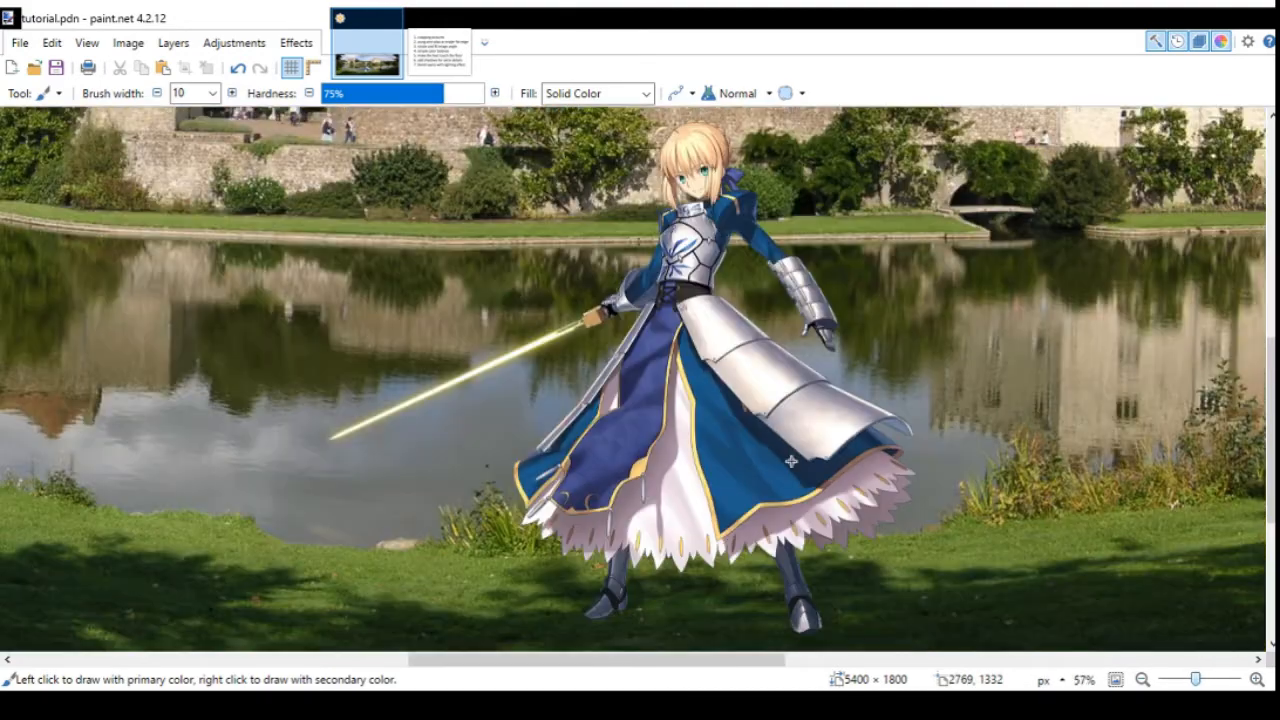
pyautogui.scroll(-2, 594, 236)
pyautogui.scroll(5, 594, 236)
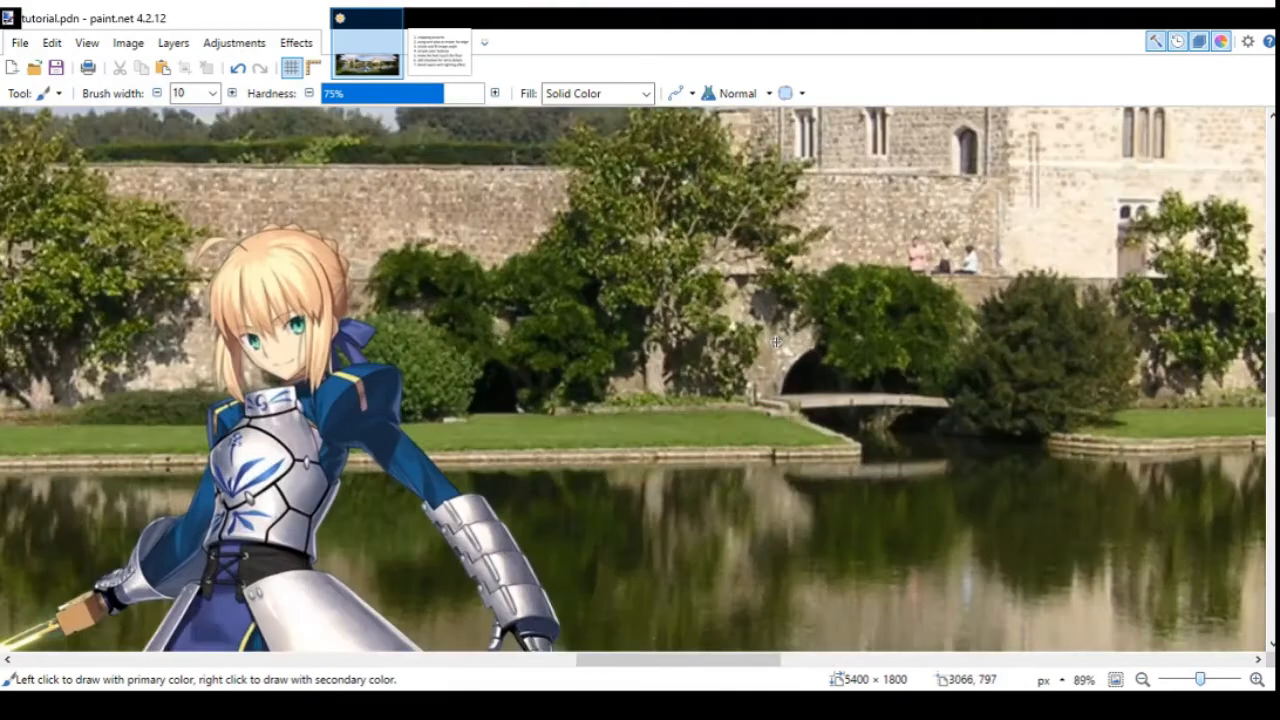
pyautogui.scroll(-5, 749, 480)
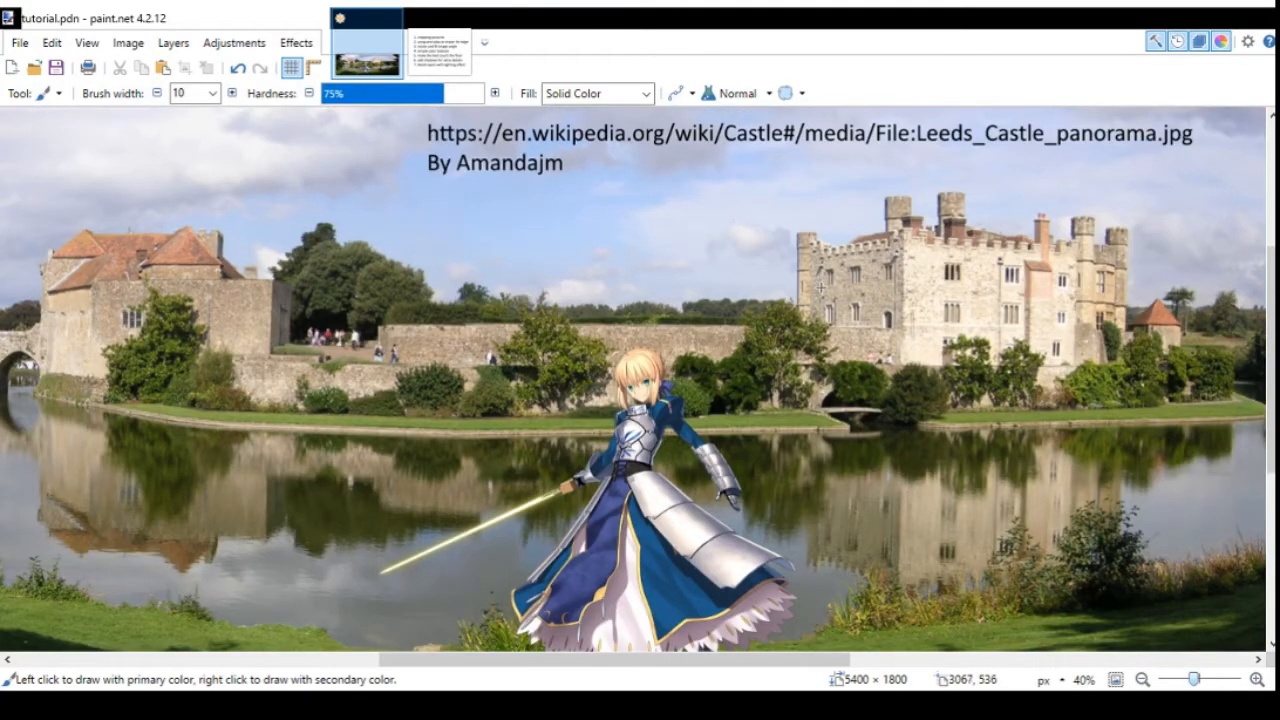
pyautogui.scroll(-3, 819, 290)
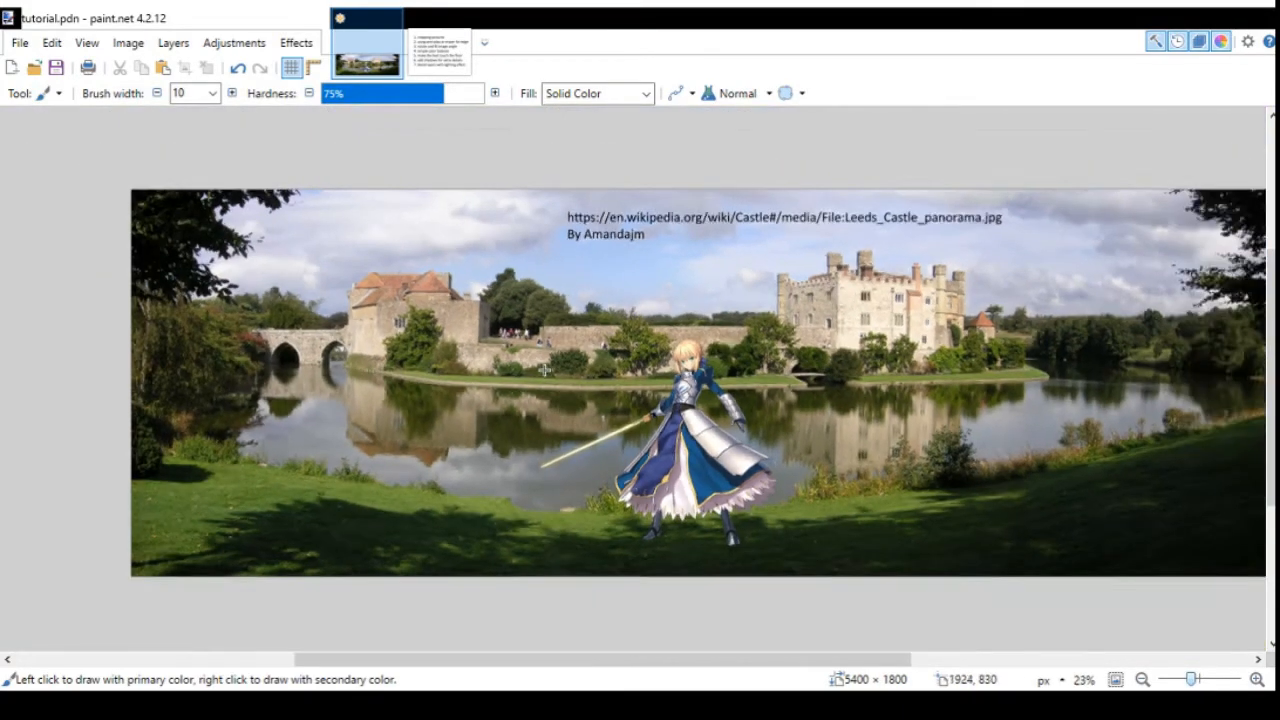
# Try progressively stronger green tints on the swordswoman with the colour adjustment, leaving the castle scene untouched.
pyautogui.scroll(1, 793, 425)
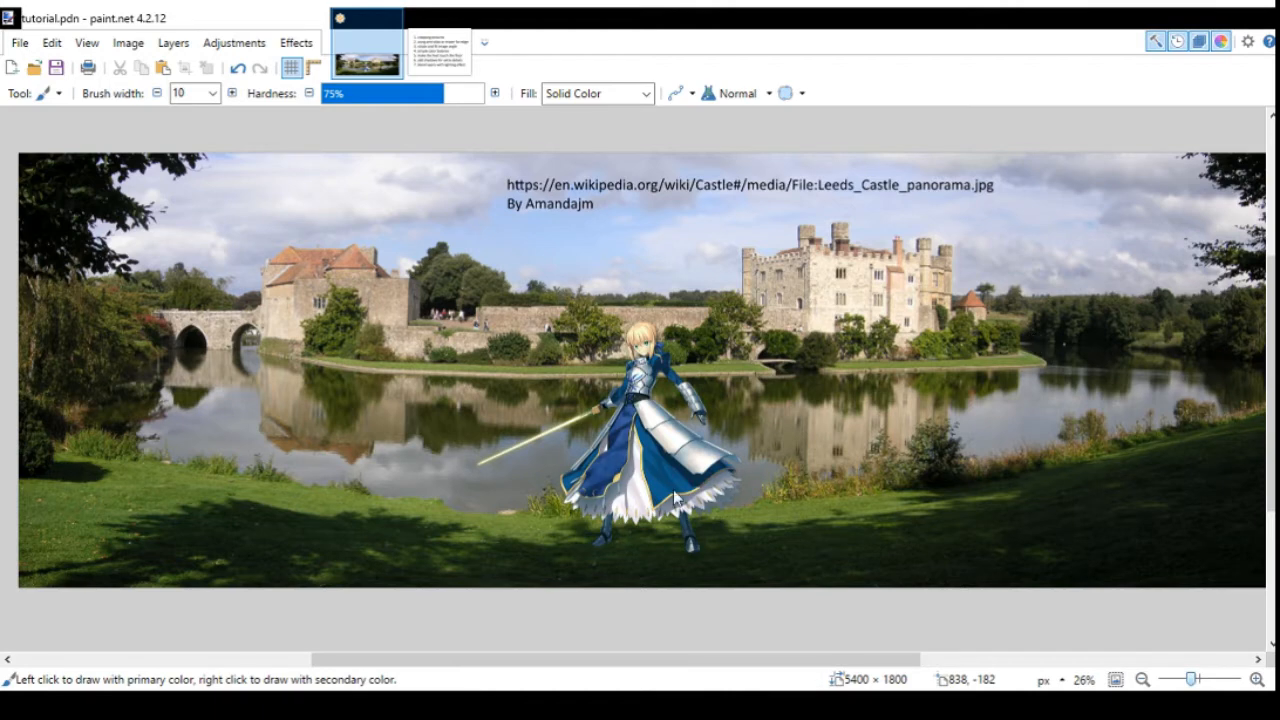
pyautogui.moveTo(1039, 338)
pyautogui.mouseDown()
pyautogui.moveTo(1077, 369)
pyautogui.moveTo(1031, 327)
pyautogui.mouseUp()
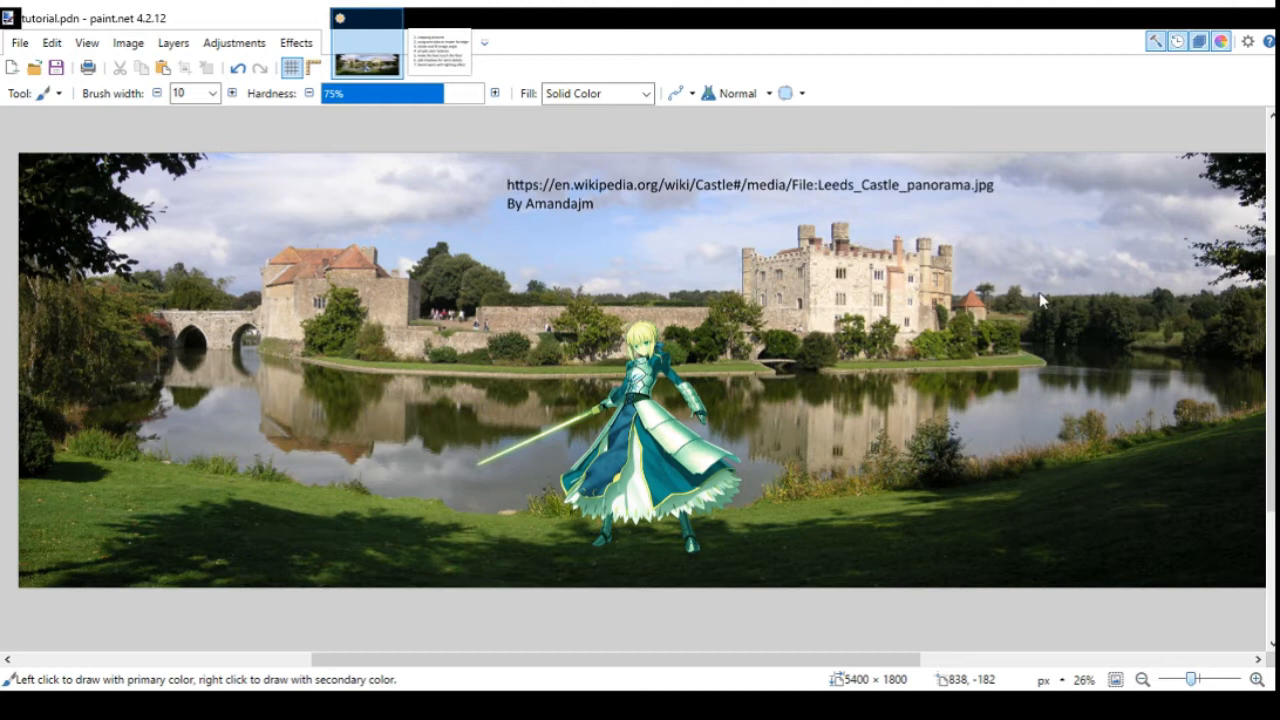
pyautogui.click(909, 371)
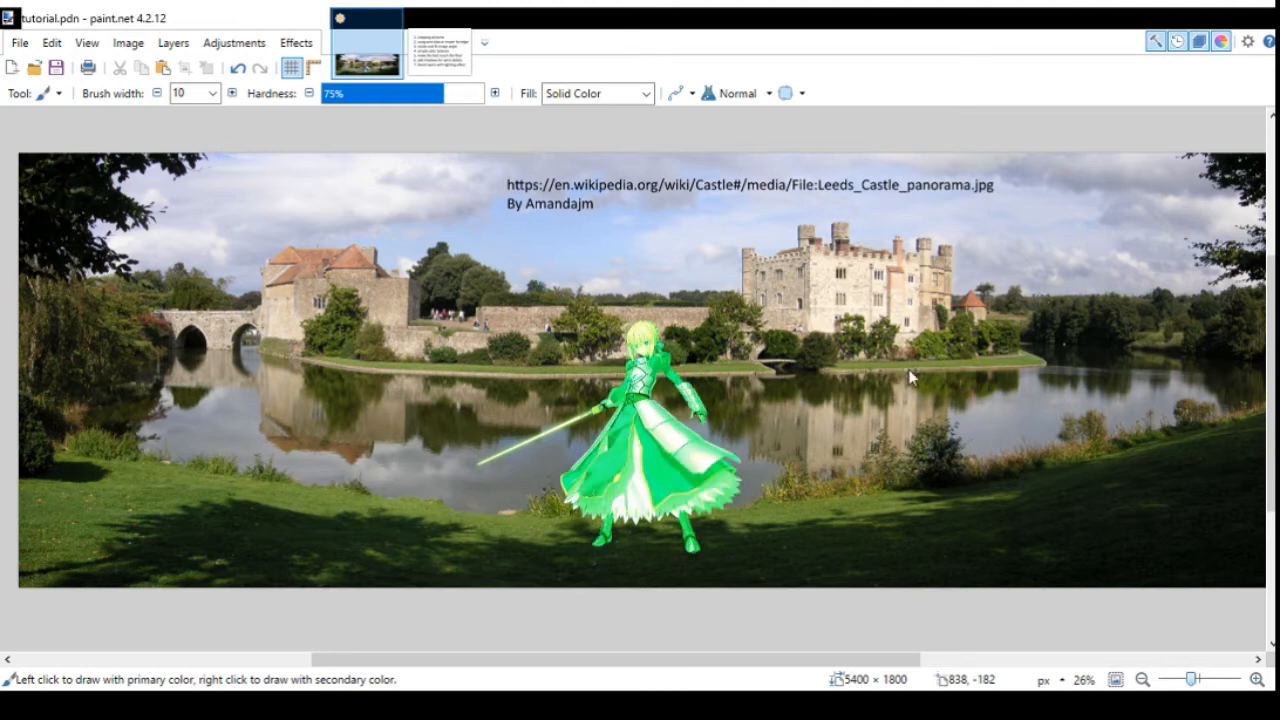
pyautogui.moveTo(909, 371); pyautogui.dragTo(919, 368)
pyautogui.click(919, 368)
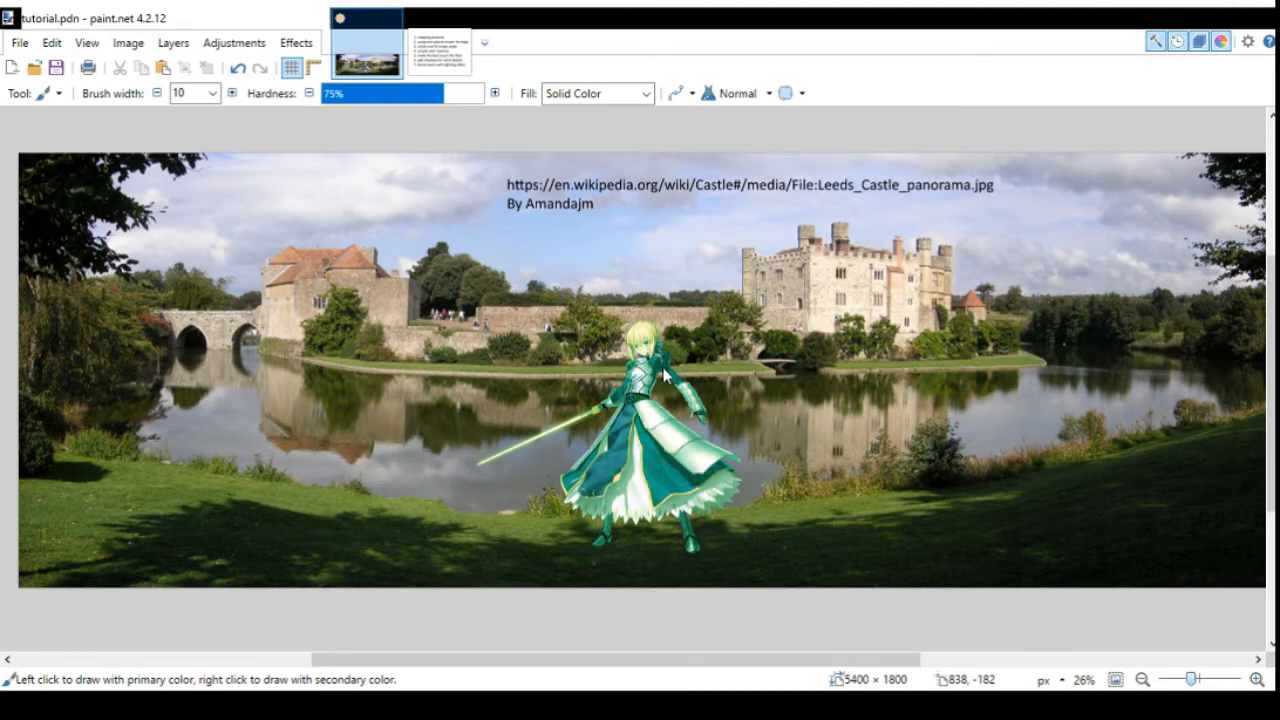
pyautogui.moveTo(932, 370); pyautogui.dragTo(916, 363)
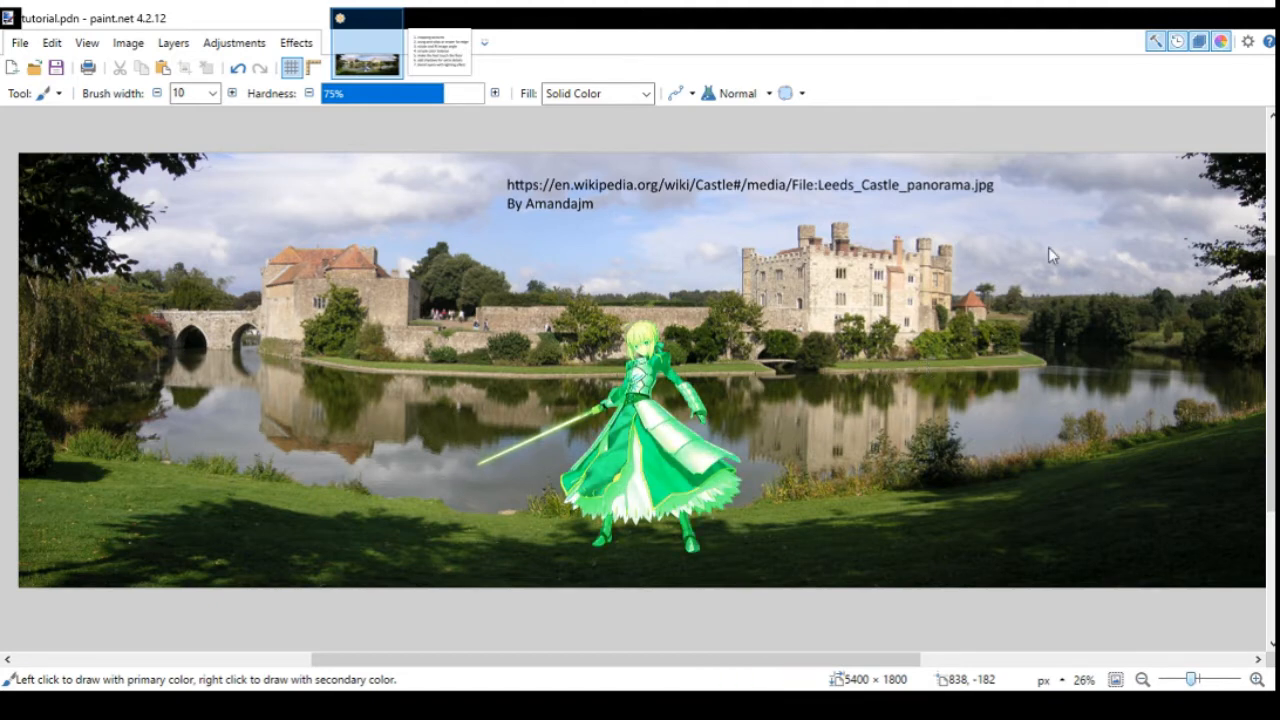
# Tone the swordswoman's tint down to a subtle teal-green cast that suits the lawn and lake, and apply the adjustment.
pyautogui.click(1095, 204)
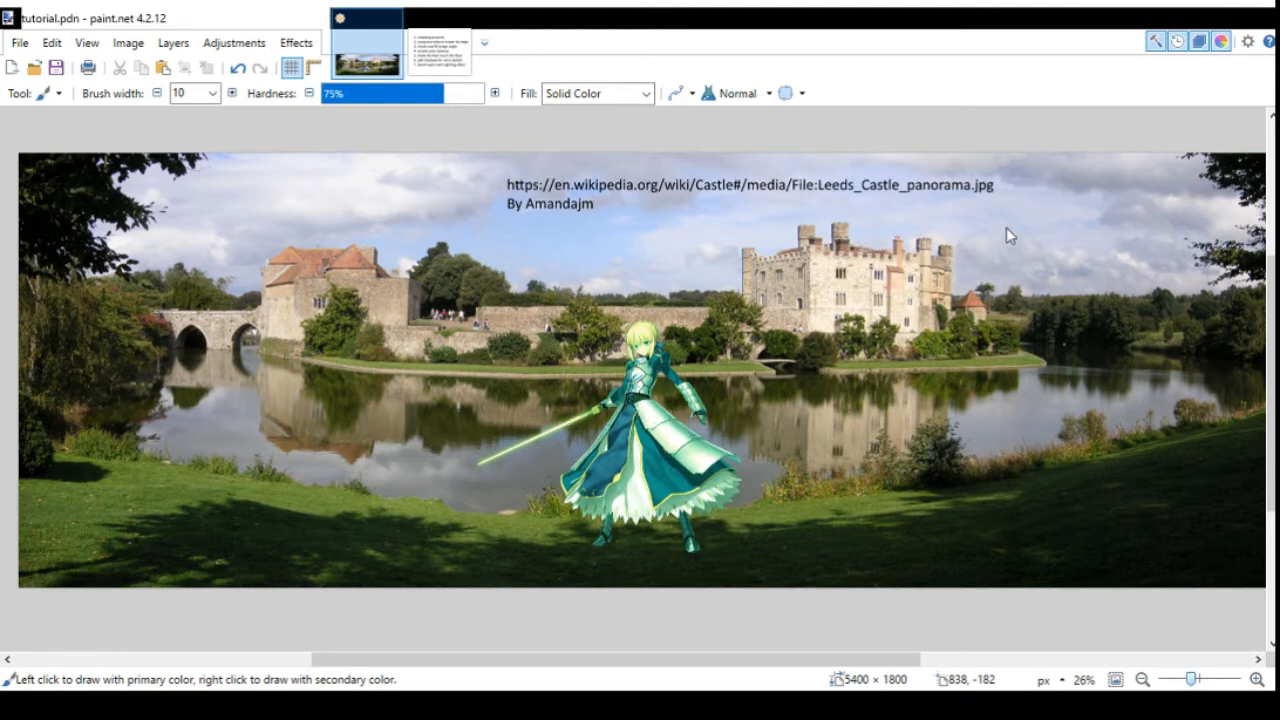
pyautogui.click(1066, 246)
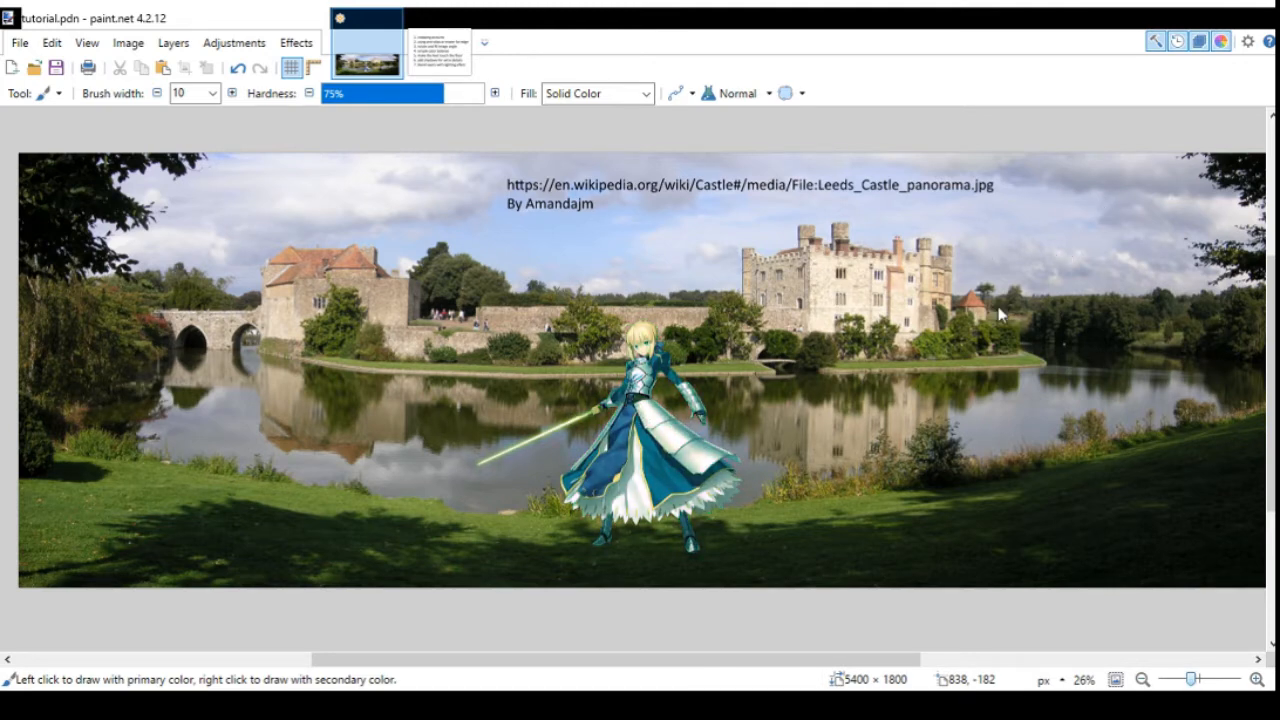
pyautogui.click(1098, 252)
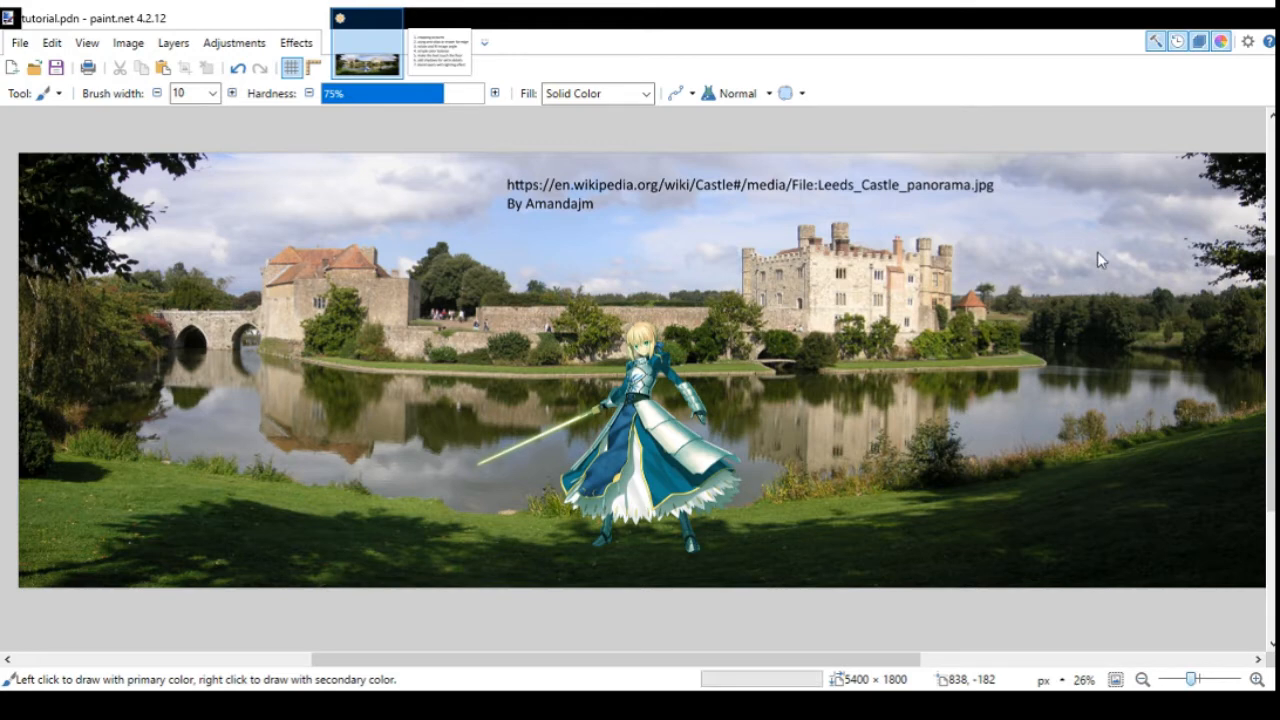
pyautogui.click(1098, 252)
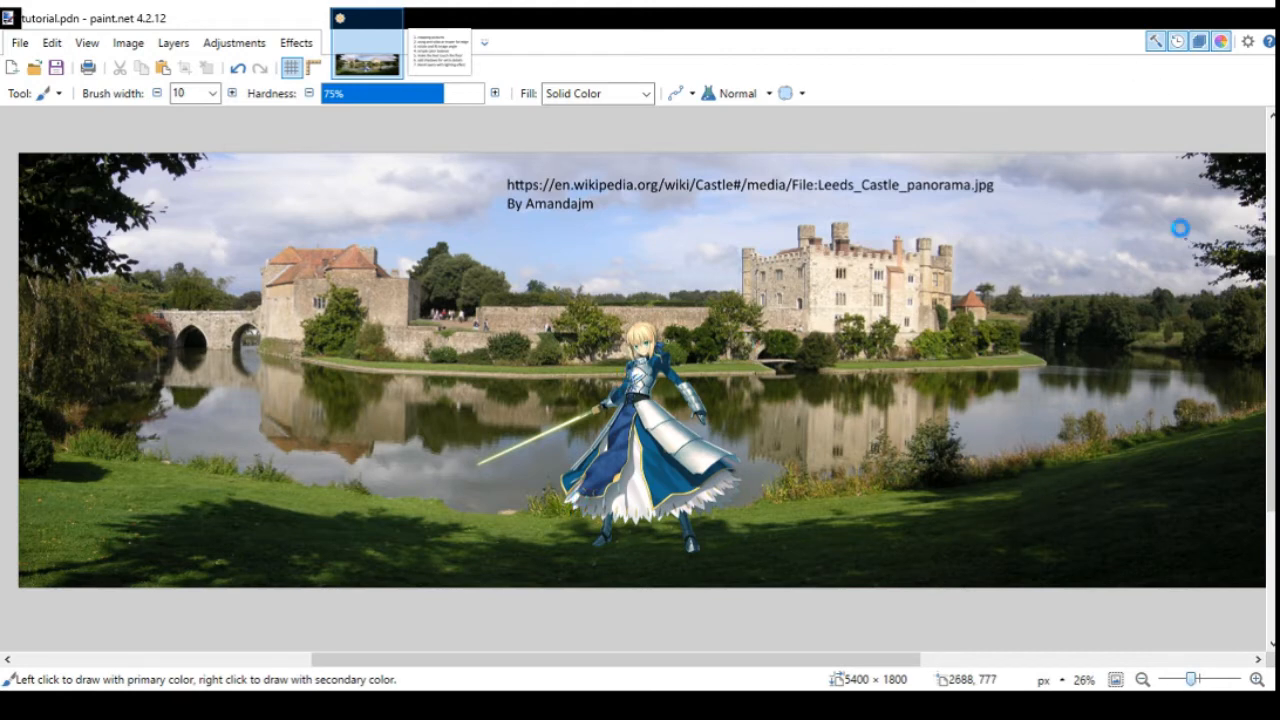
# Undo the colour adjustment to compare the swordswoman's original colours with the scene, and restore the adjusted colours.
pyautogui.hotkey('ctrl', 'z')
pyautogui.scroll(-1, 743, 375)
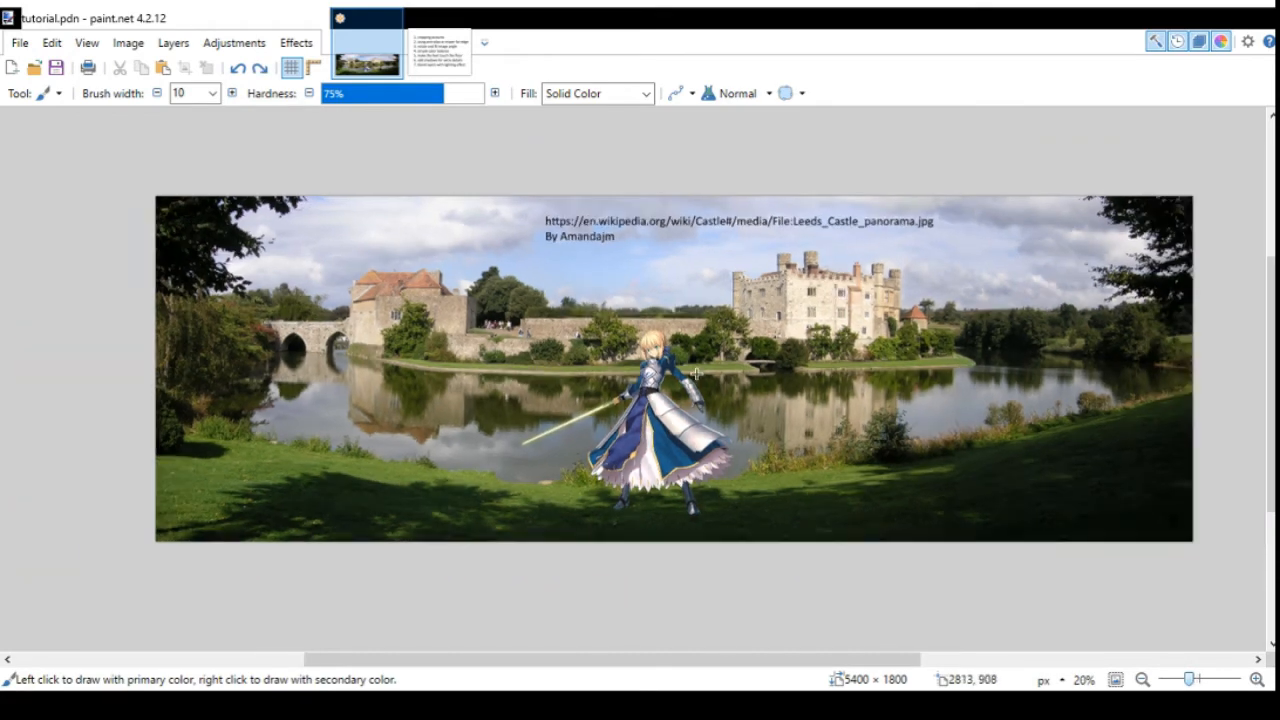
pyautogui.scroll(3, 743, 375)
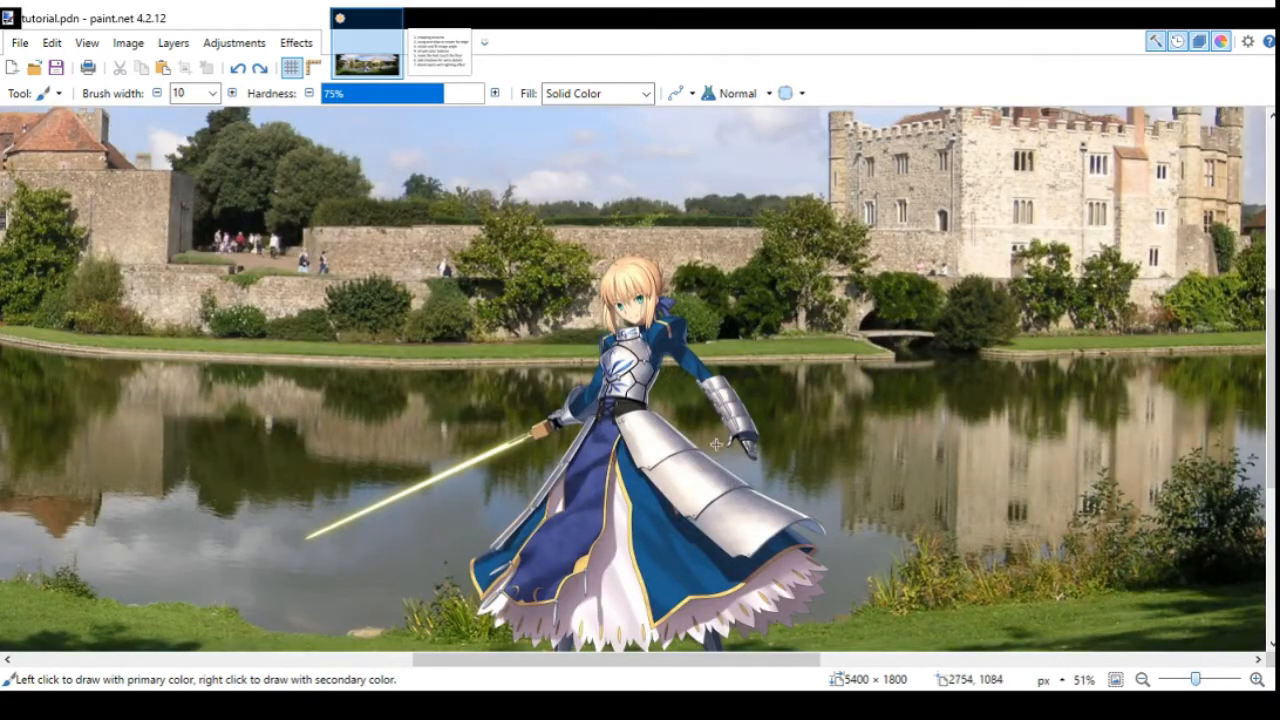
pyautogui.scroll(1, 720, 548)
pyautogui.scroll(-4, 752, 524)
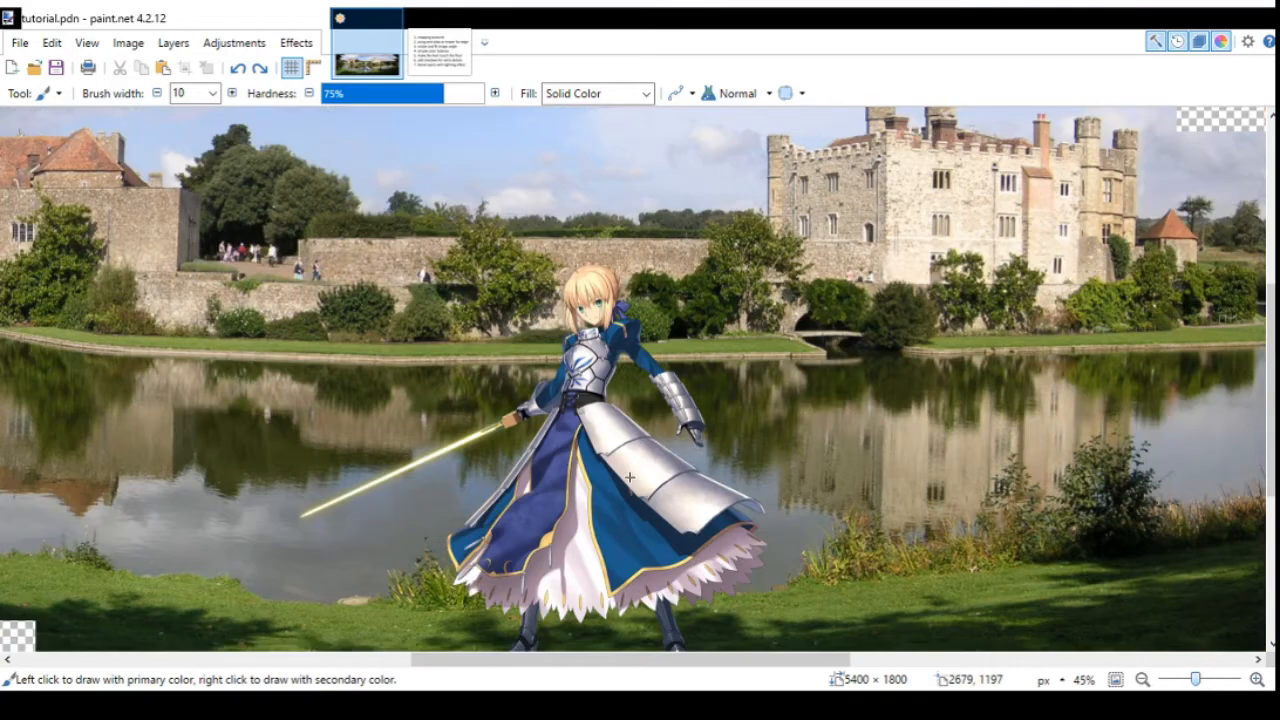
pyautogui.scroll(1, 813, 291)
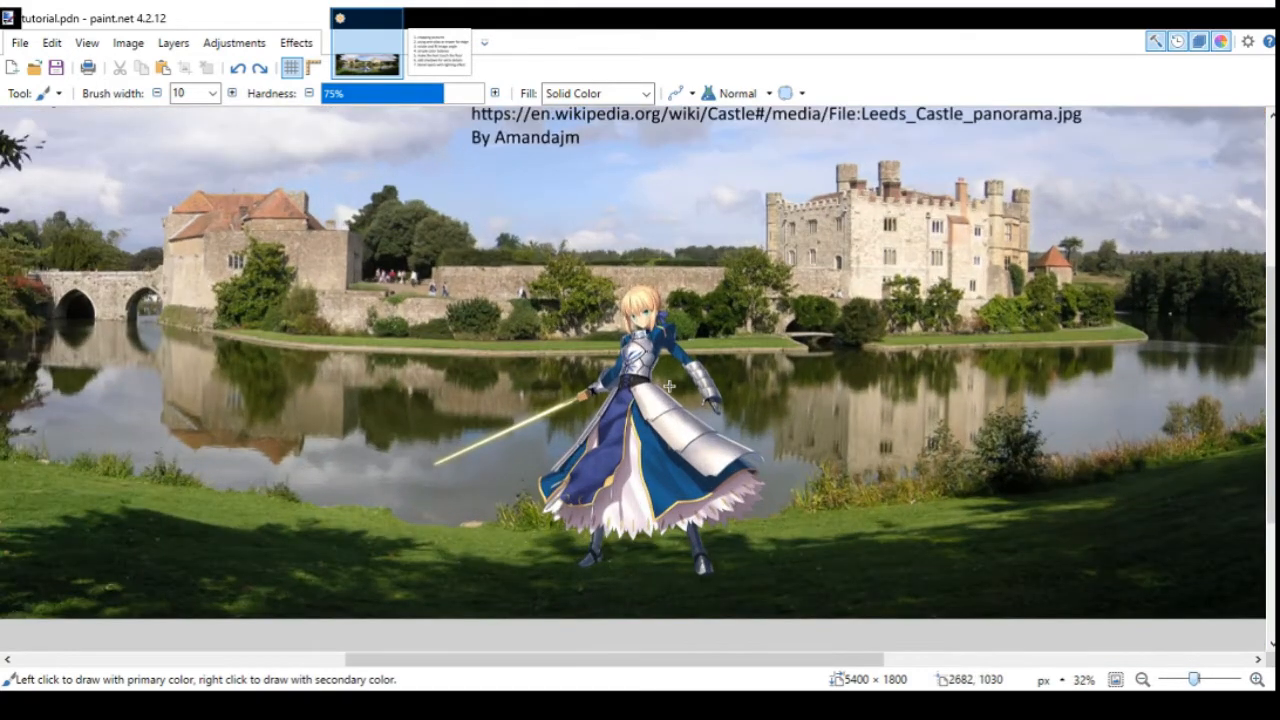
pyautogui.scroll(-1, 750, 343)
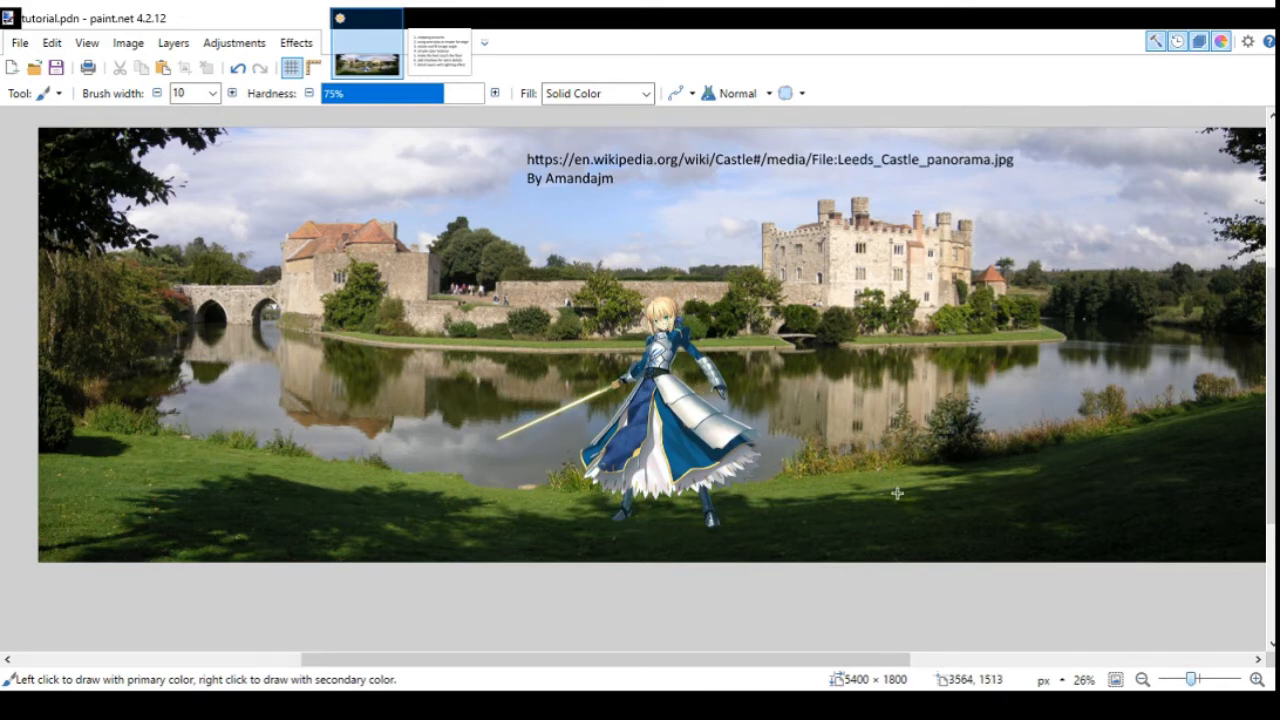
# Examine the recoloured swordswoman against the castle and lake, and consult the stage list in tutorial 1.png.
pyautogui.scroll(-2, 590, 390)
pyautogui.scroll(3, 700, 357)
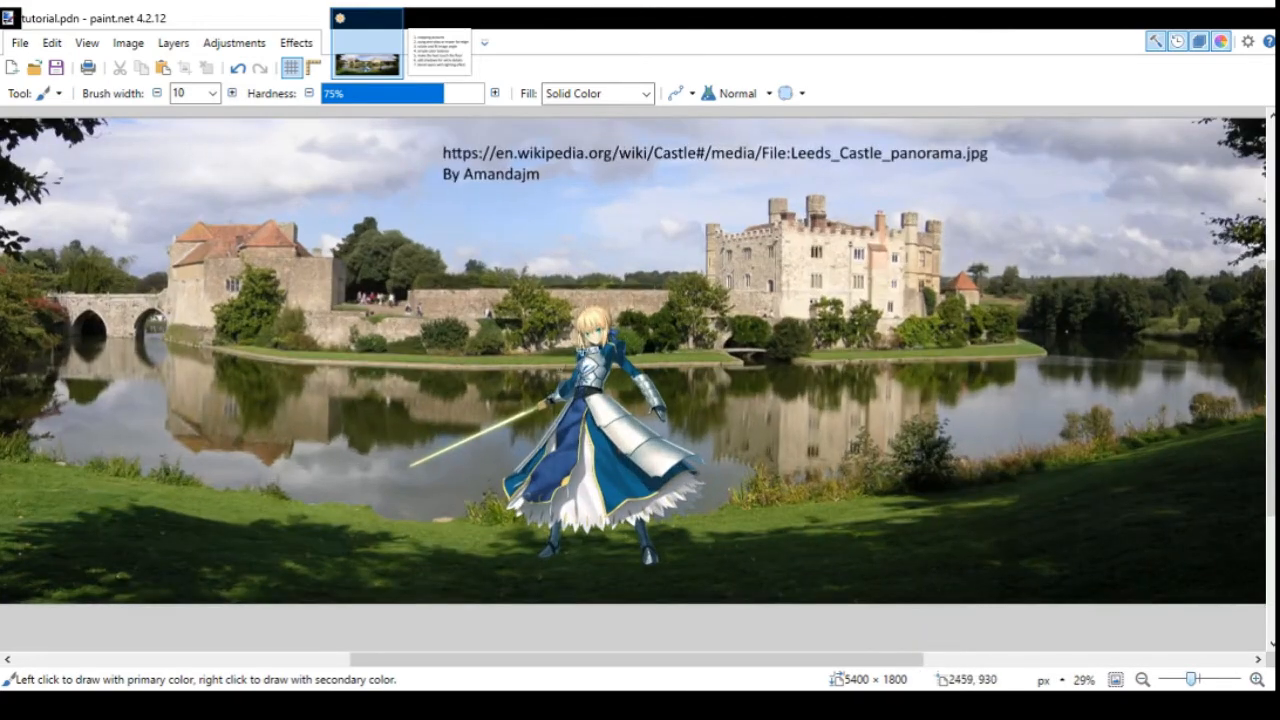
pyautogui.scroll(2, 698, 408)
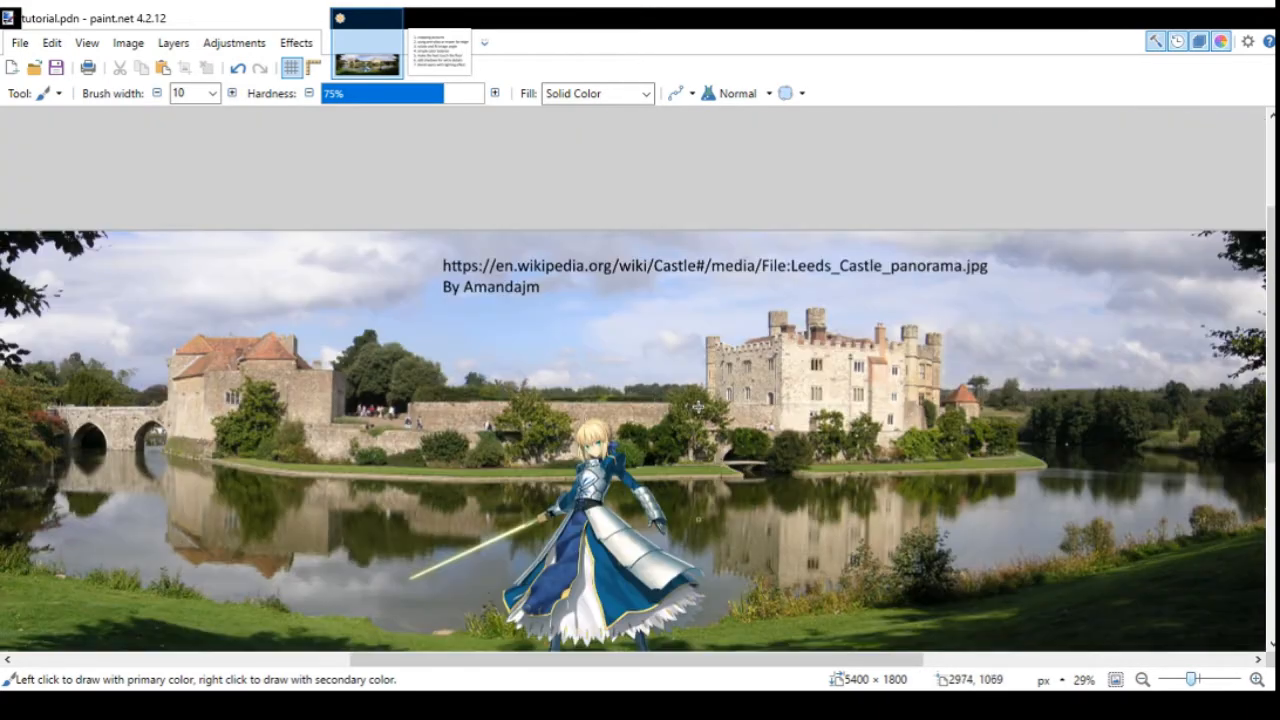
pyautogui.scroll(-2, 640, 420)
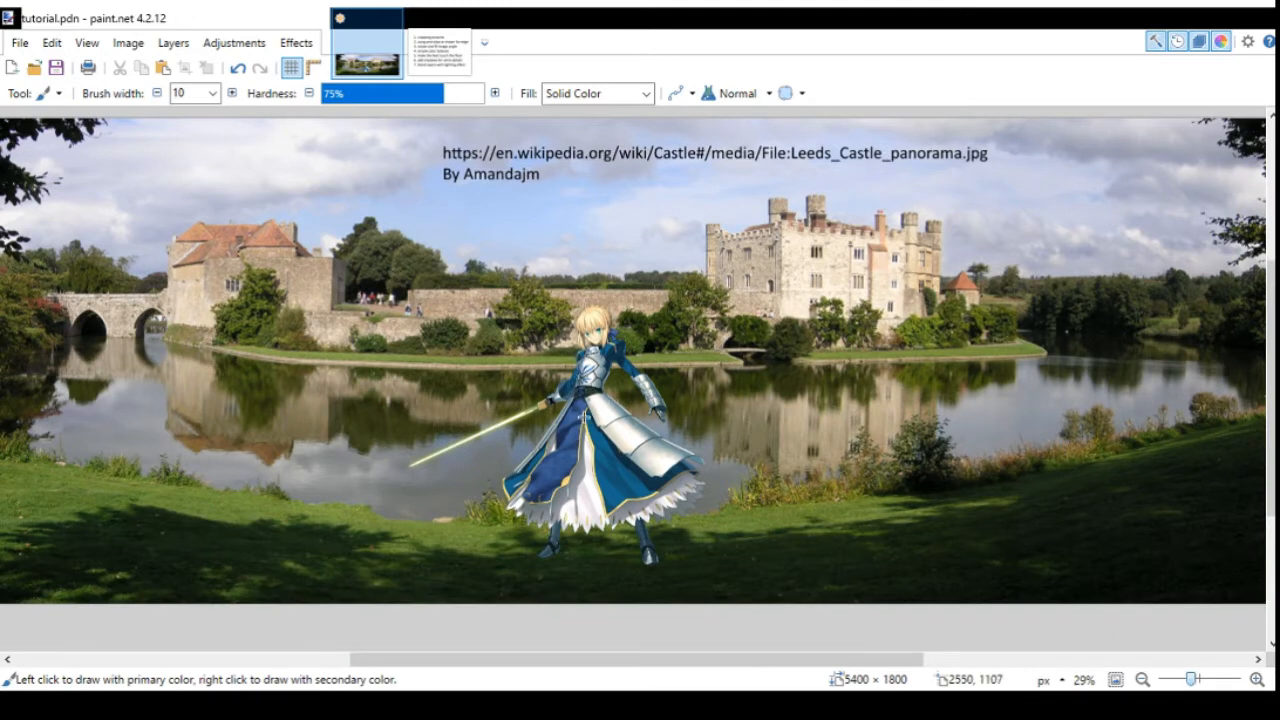
pyautogui.click(438, 50)
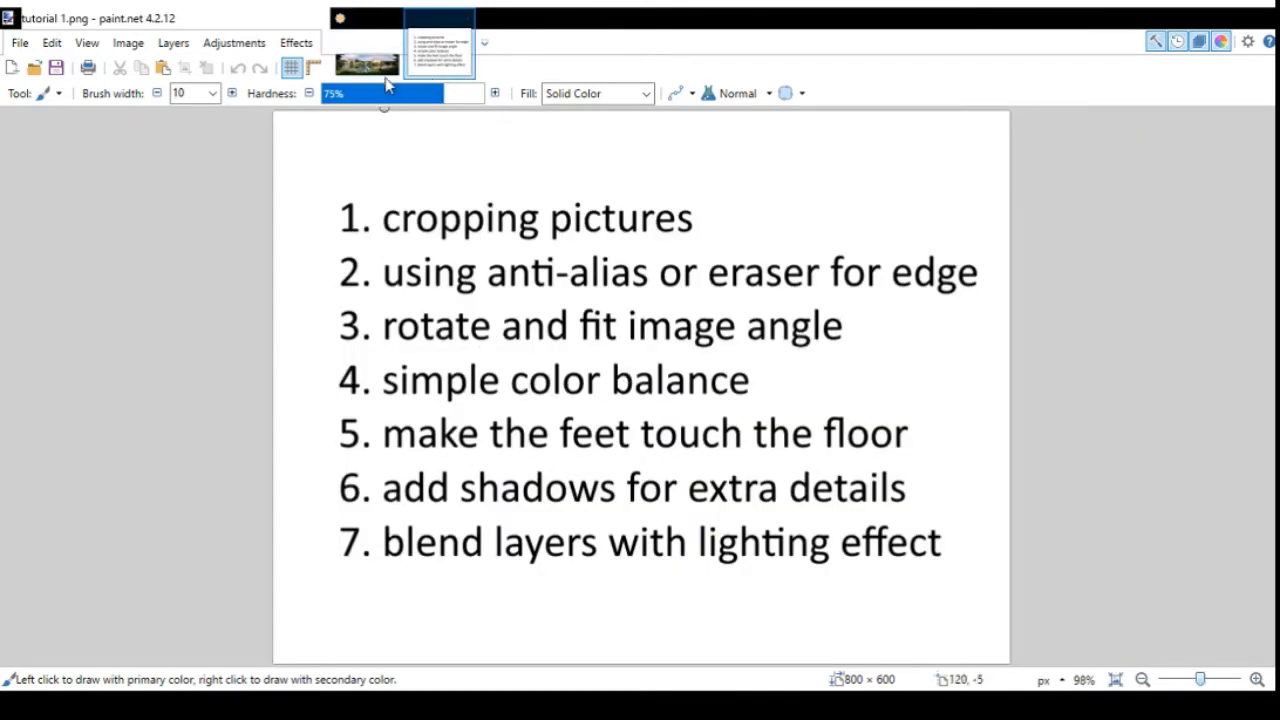
pyautogui.click(386, 74)
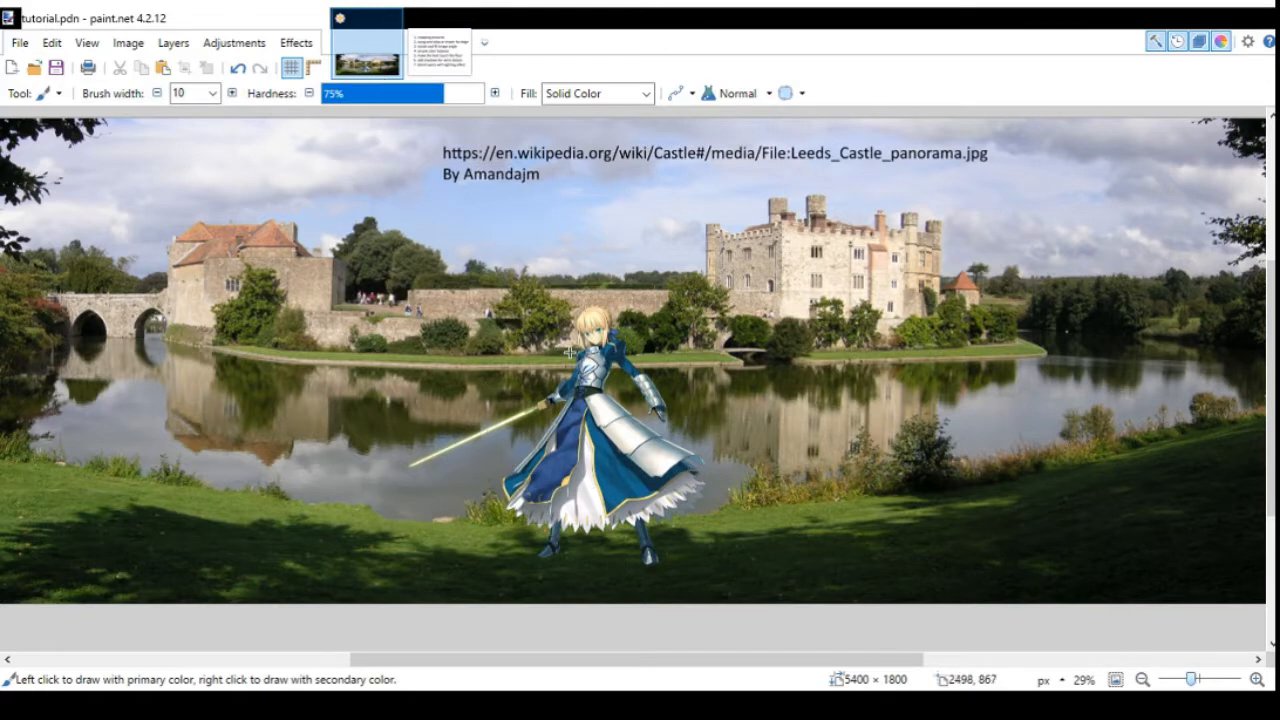
# Review the swordswoman's colours in the full panorama and check the list for the stage about making the feet touch the floor.
pyautogui.scroll(-1, 845, 395)
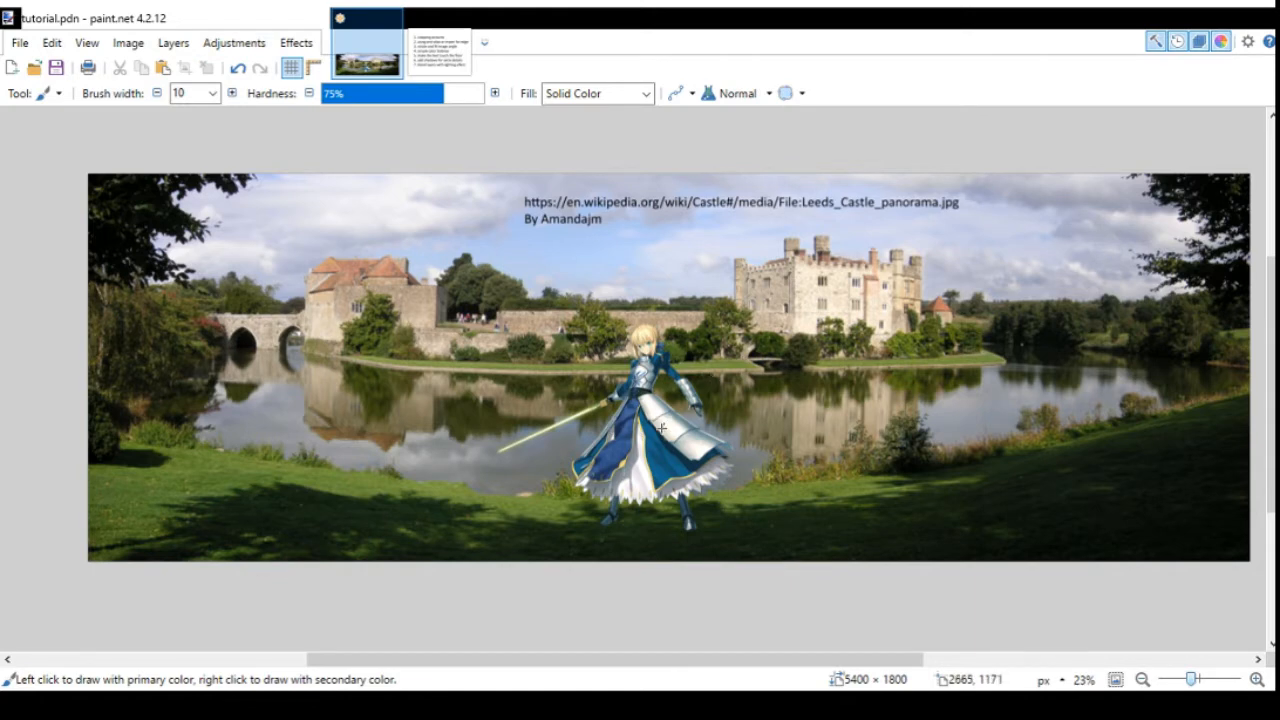
pyautogui.scroll(2, 665, 430)
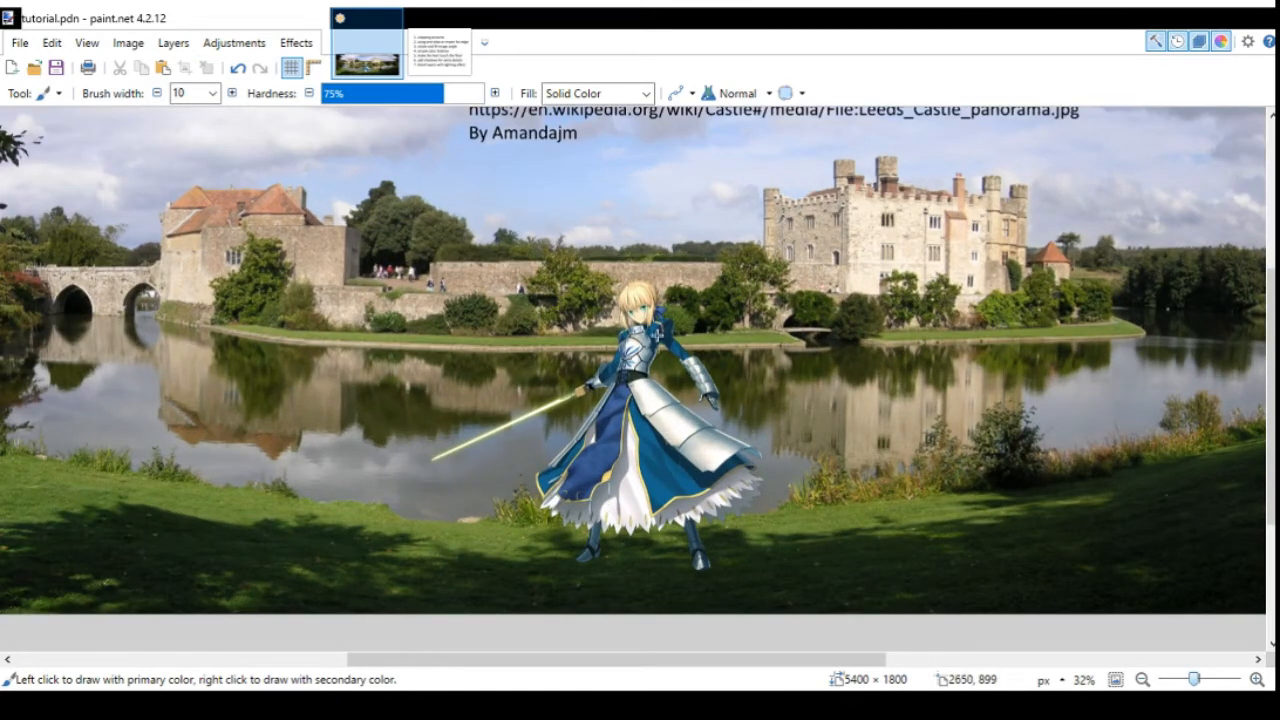
pyautogui.scroll(-1, 747, 278)
pyautogui.scroll(1, 747, 278)
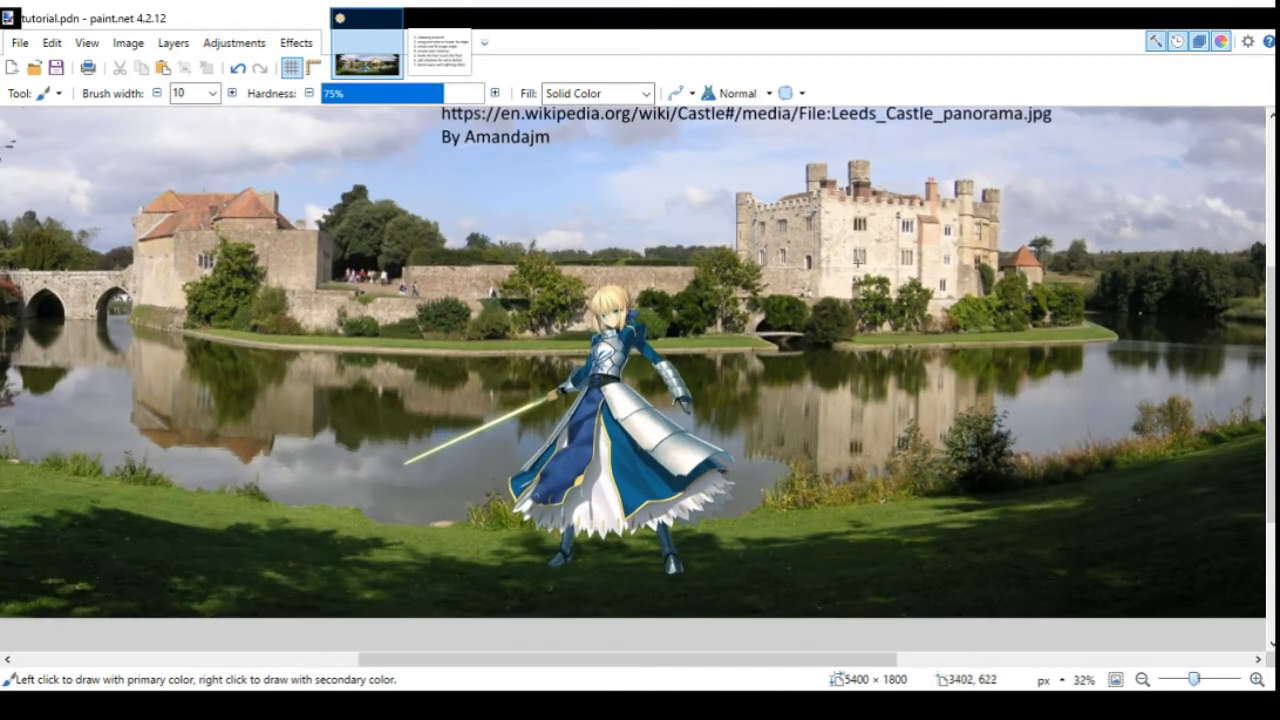
pyautogui.click(440, 55)
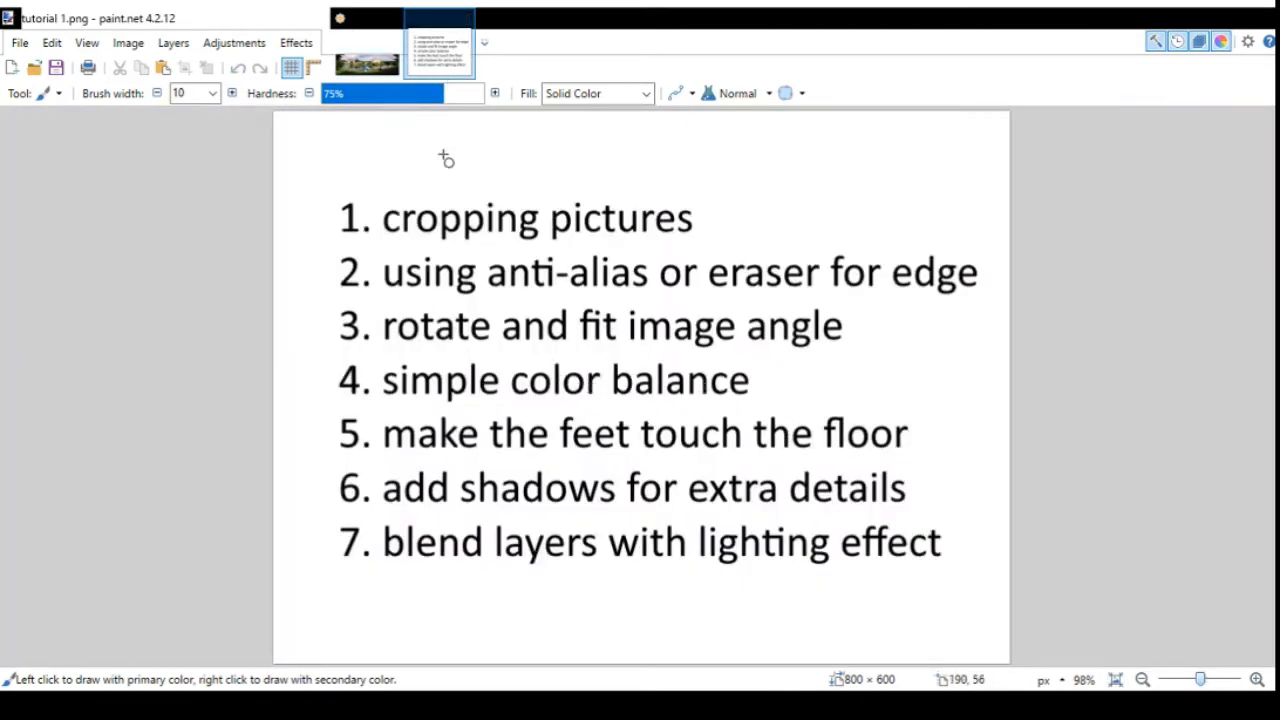
pyautogui.click(378, 80)
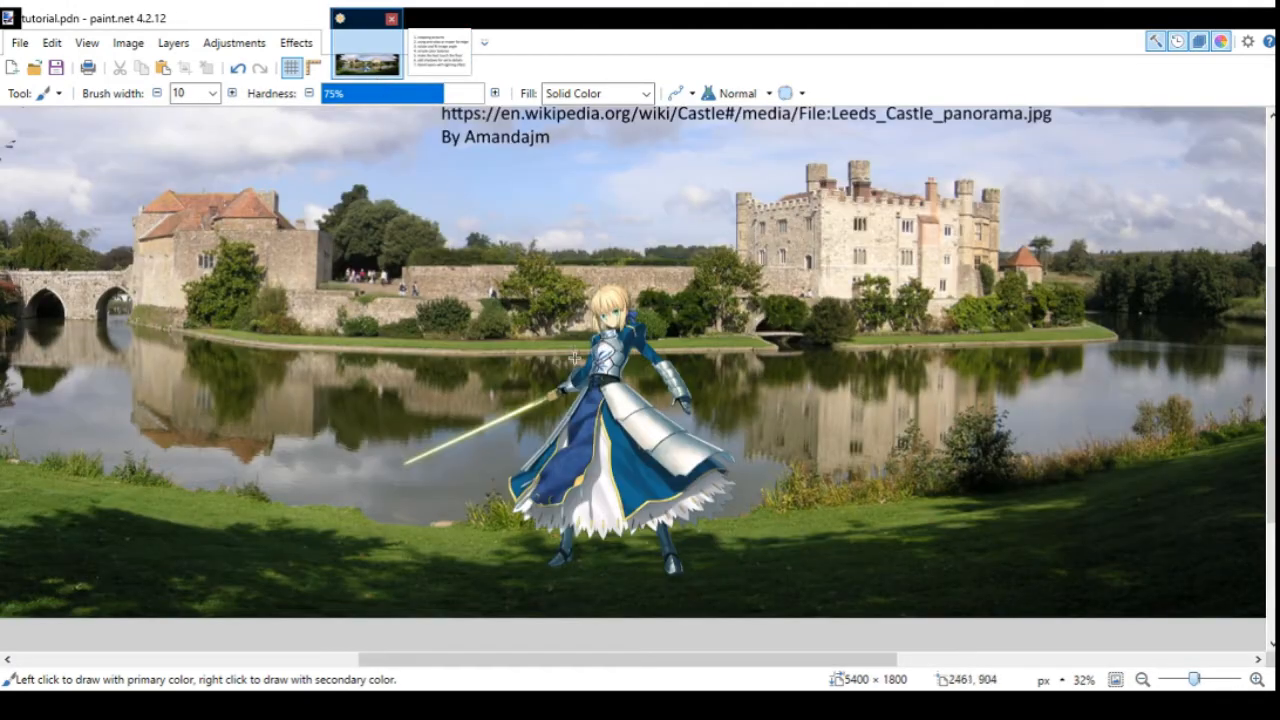
# Examine how the swordswoman's two boots meet the shaded grass below her skirt.
pyautogui.keyDown('ctrl'); pyautogui.scroll(2, 666, 546); pyautogui.keyUp('ctrl')
pyautogui.scroll(-3, 1051, 400)
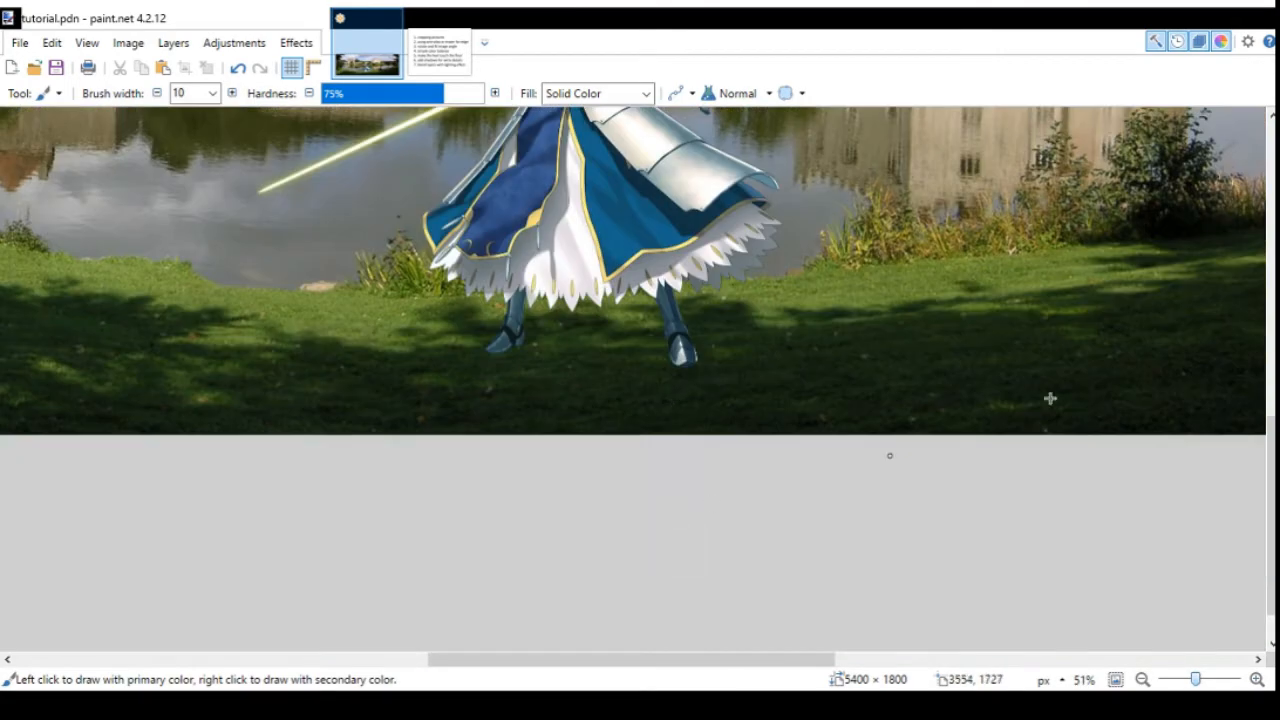
pyautogui.scroll(3, 1051, 400)
pyautogui.scroll(-2, 608, 415)
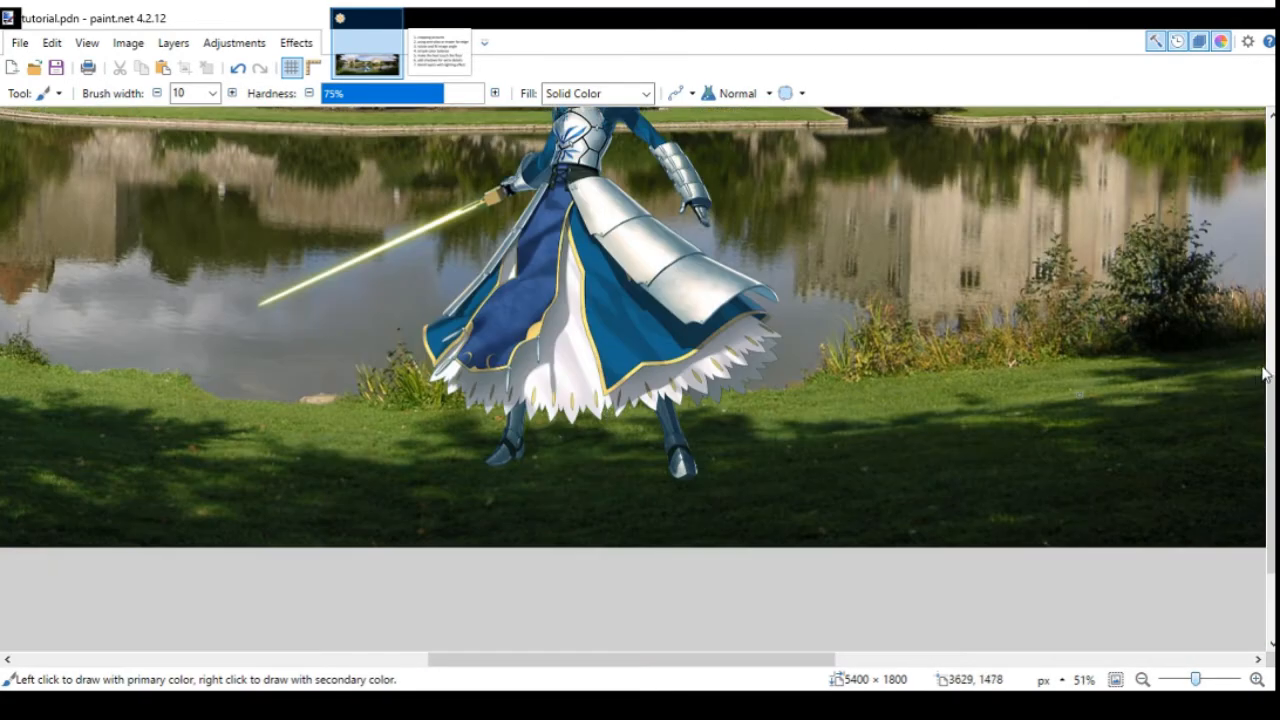
pyautogui.scroll(3, 542, 471)
pyautogui.scroll(-3, 548, 466)
pyautogui.keyDown('ctrl'); pyautogui.scroll(4, 517, 460); pyautogui.keyUp('ctrl')
pyautogui.keyDown('ctrl'); pyautogui.scroll(2, 487, 463); pyautogui.keyUp('ctrl')
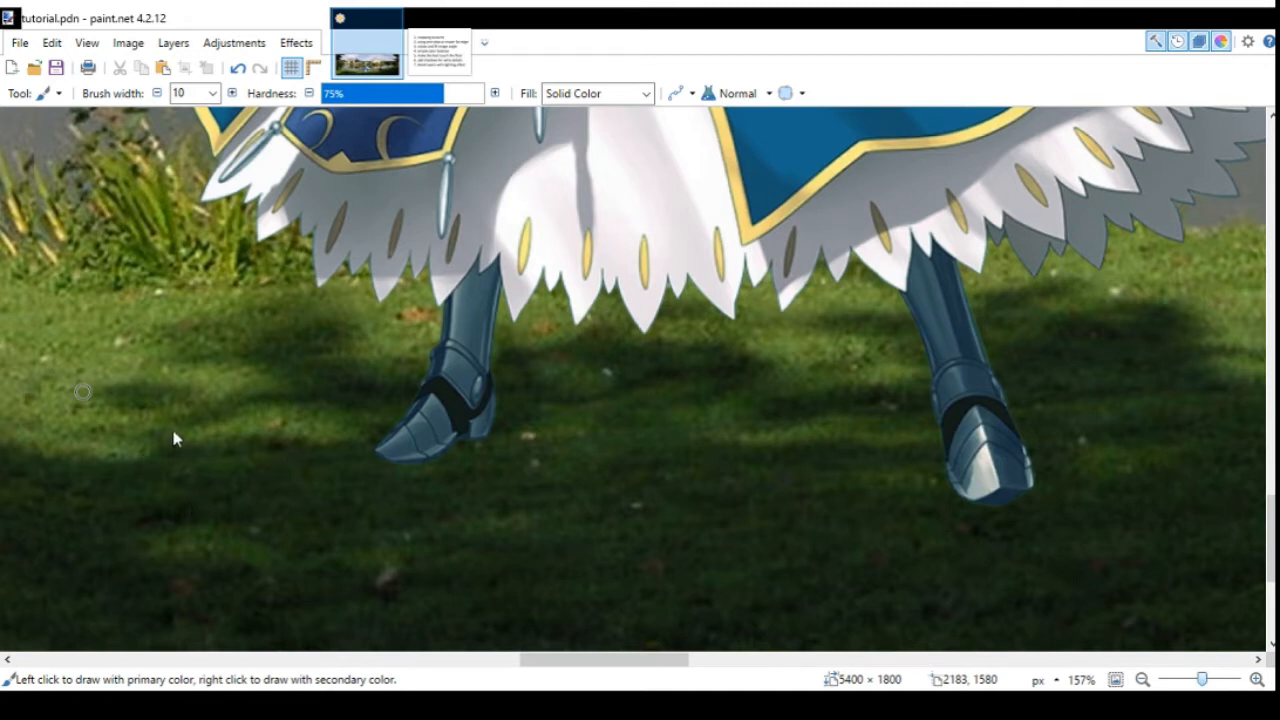
# Mark both of the swordswoman's boots with translucent red brush strokes where they meet the grass, and undo the marks.
pyautogui.moveTo(446, 490)
pyautogui.mouseDown()
pyautogui.moveTo(422, 425)
pyautogui.moveTo(465, 419)
pyautogui.moveTo(466, 436)
pyautogui.moveTo(393, 477)
pyautogui.moveTo(391, 433)
pyautogui.moveTo(526, 410)
pyautogui.mouseUp()
pyautogui.moveTo(1035, 468)
pyautogui.mouseDown()
pyautogui.moveTo(1005, 423)
pyautogui.moveTo(1025, 501)
pyautogui.moveTo(1000, 476)
pyautogui.moveTo(957, 496)
pyautogui.moveTo(1006, 507)
pyautogui.moveTo(1009, 442)
pyautogui.mouseUp()
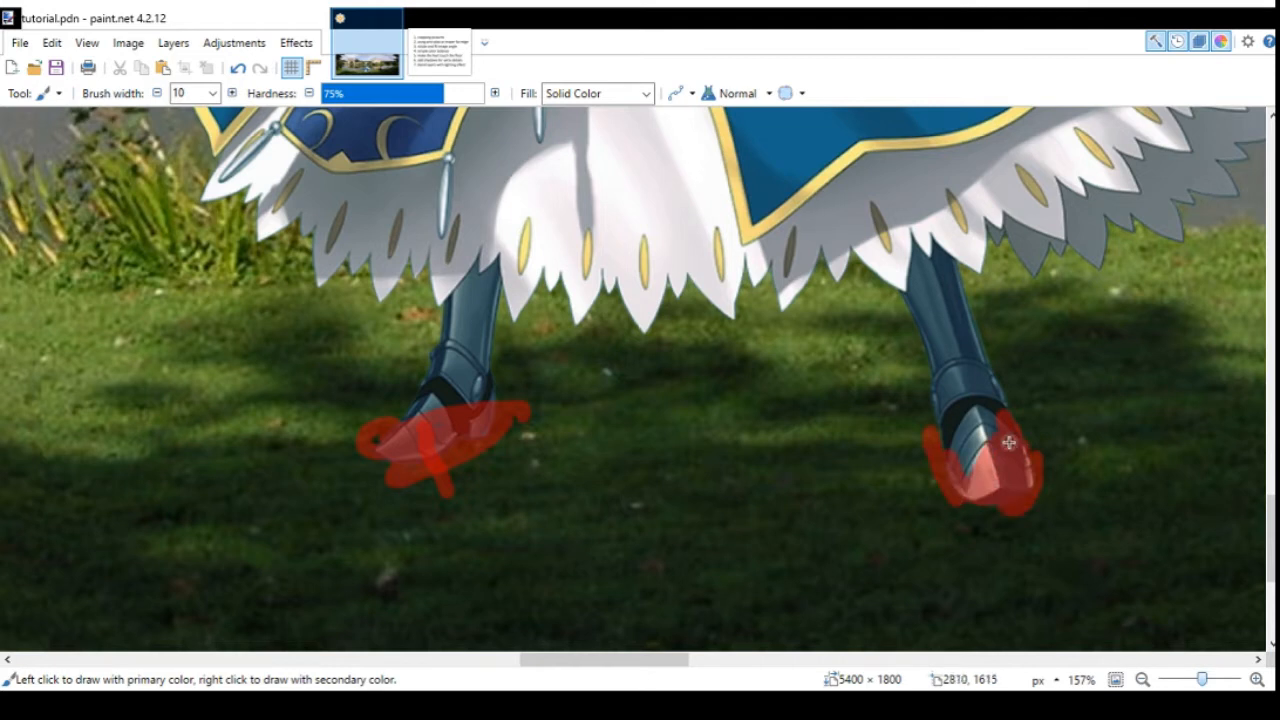
pyautogui.hotkey('ctrl', 'z')
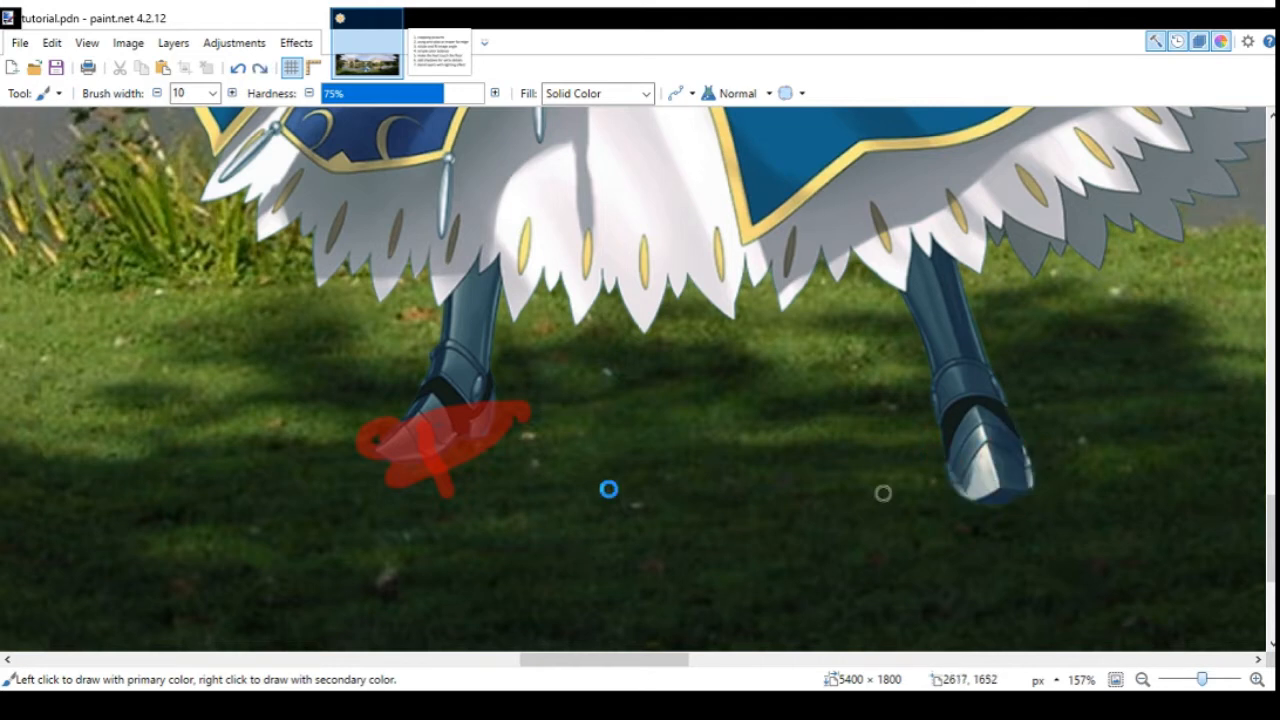
pyautogui.hotkey('ctrl', 'z')
# Inspect the swordswoman's stance on the lawn, both across the whole panorama and close up at her boots.
pyautogui.scroll(-2, 373, 484)
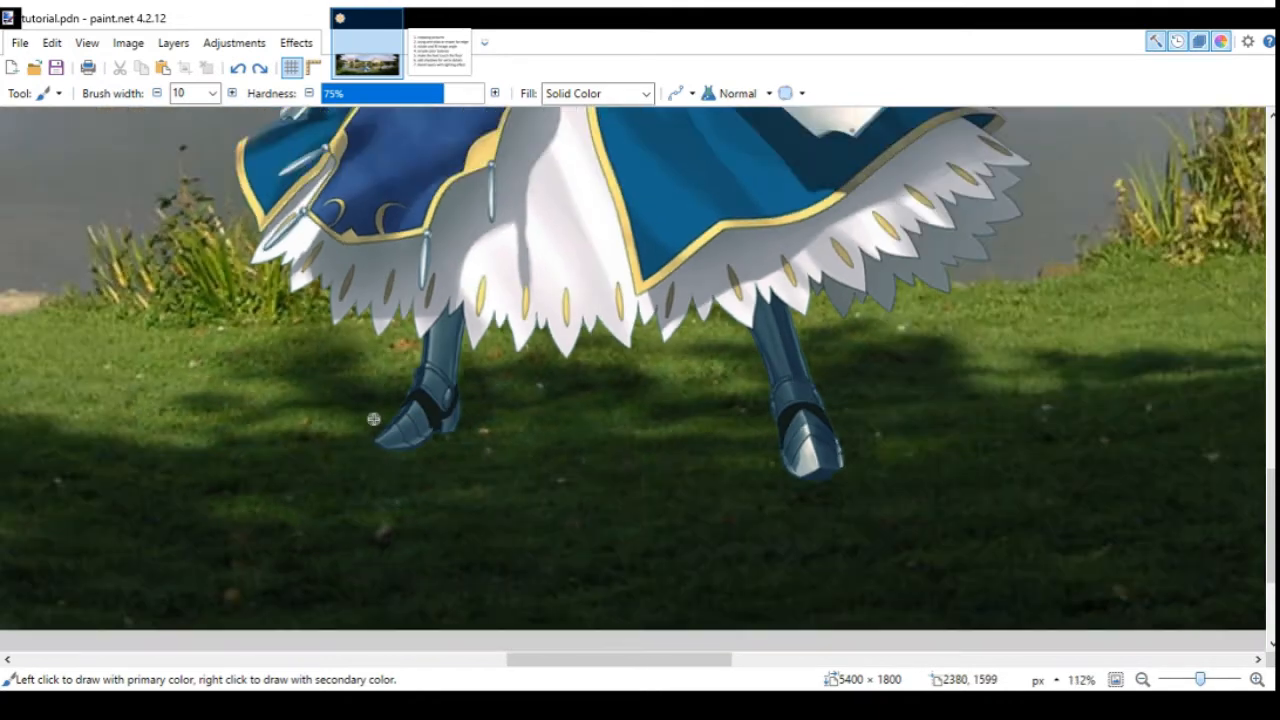
pyautogui.scroll(-3, 595, 433)
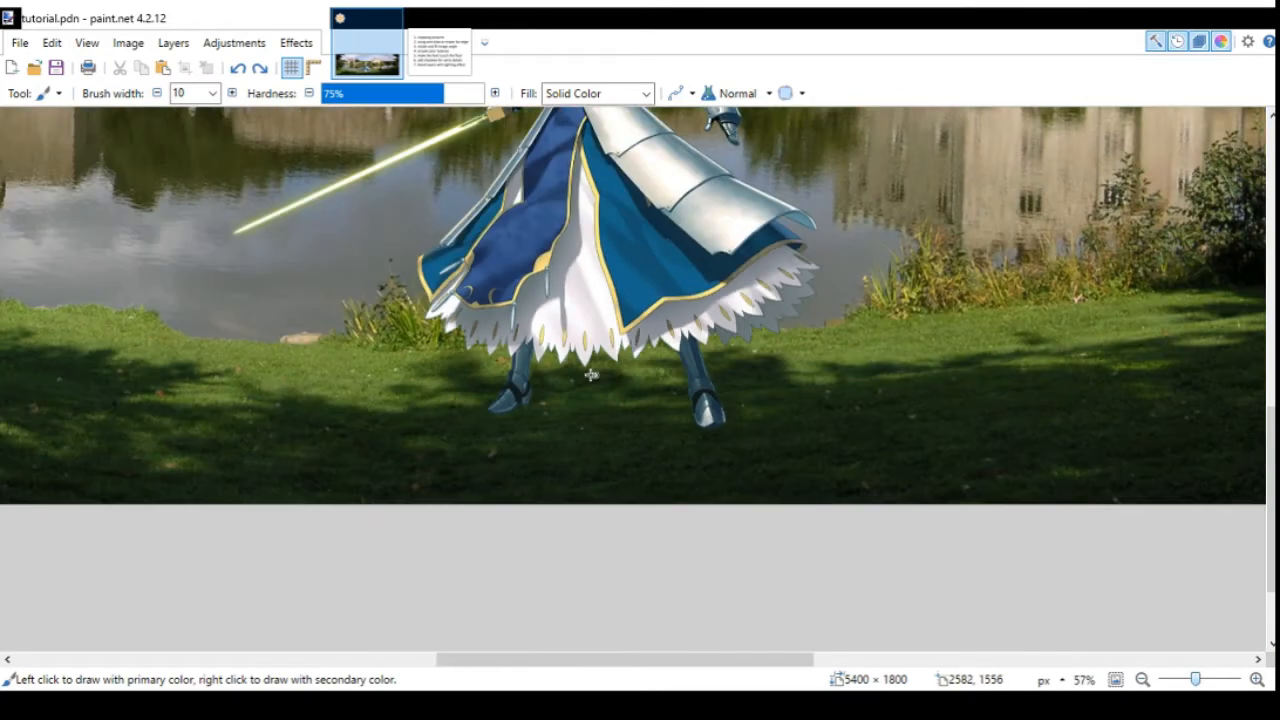
pyautogui.scroll(-3, 591, 374)
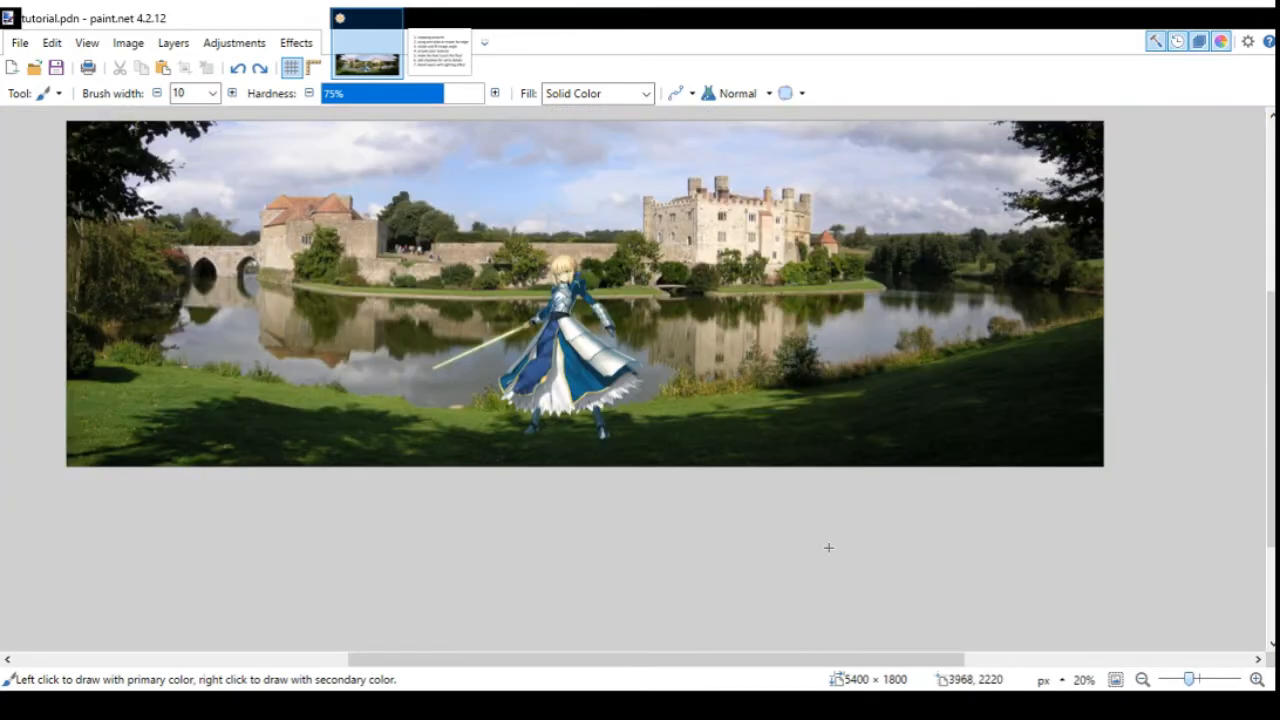
pyautogui.scroll(3, 581, 470)
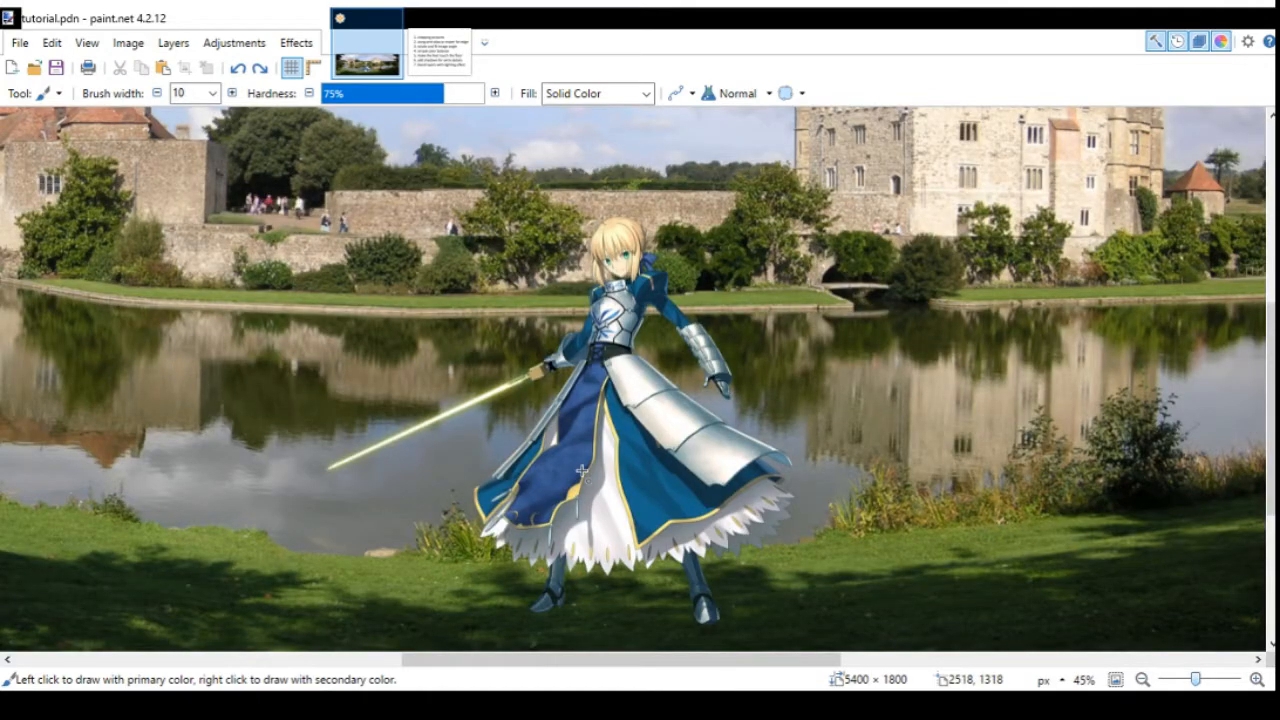
pyautogui.scroll(1, 581, 470)
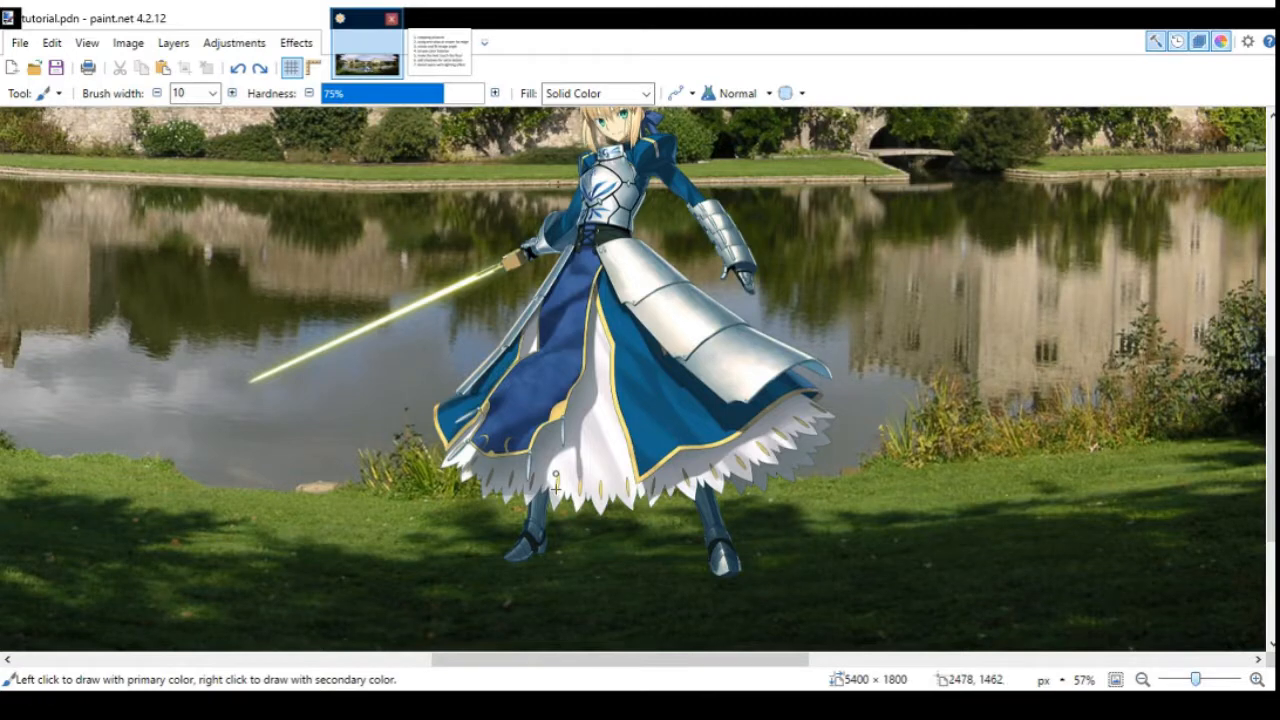
pyautogui.scroll(4, 556, 487)
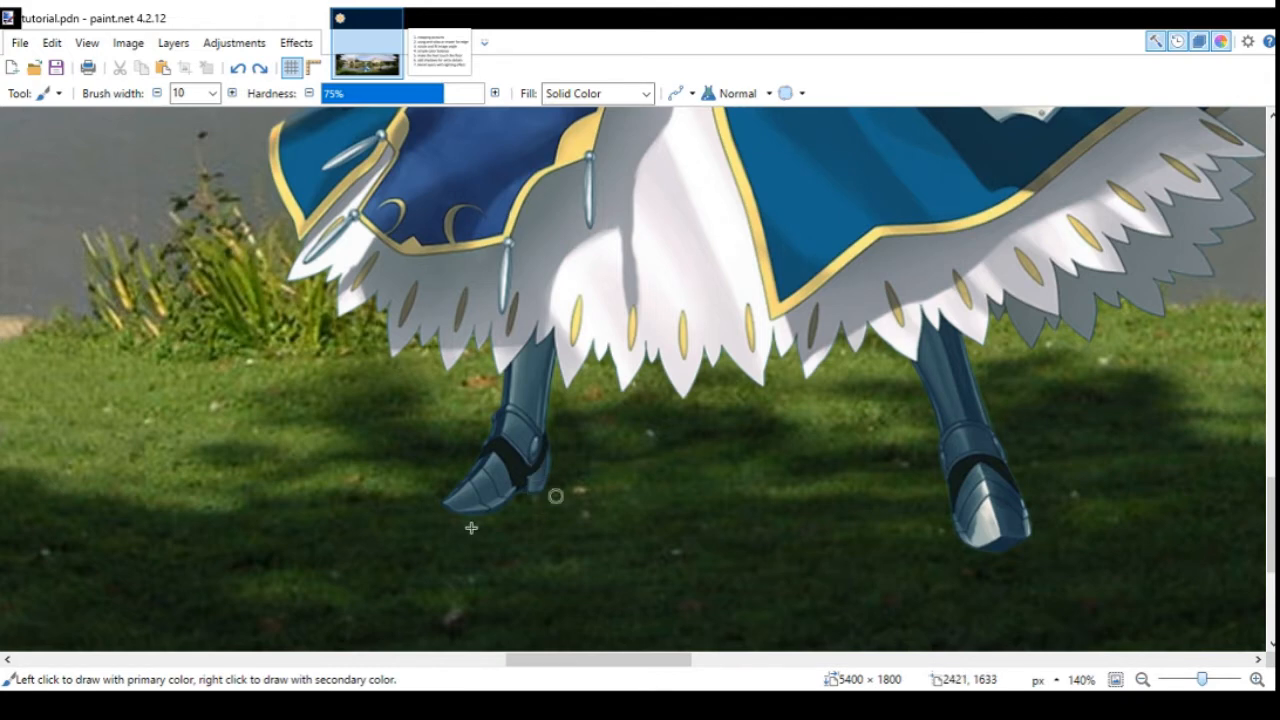
# Lasso-select a curved strip about 98 × 68 px along the toe and sole of the boot on the sword side.
pyautogui.scroll(3, 354, 575)
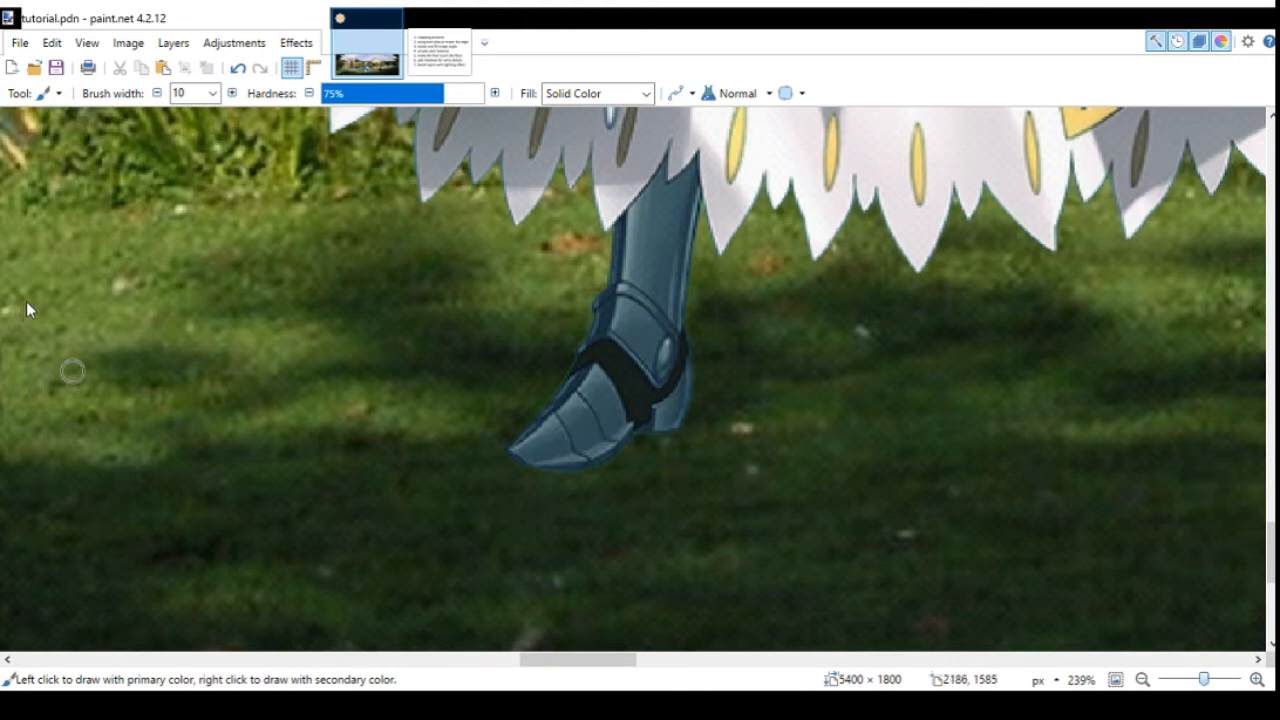
pyautogui.click(24, 172)
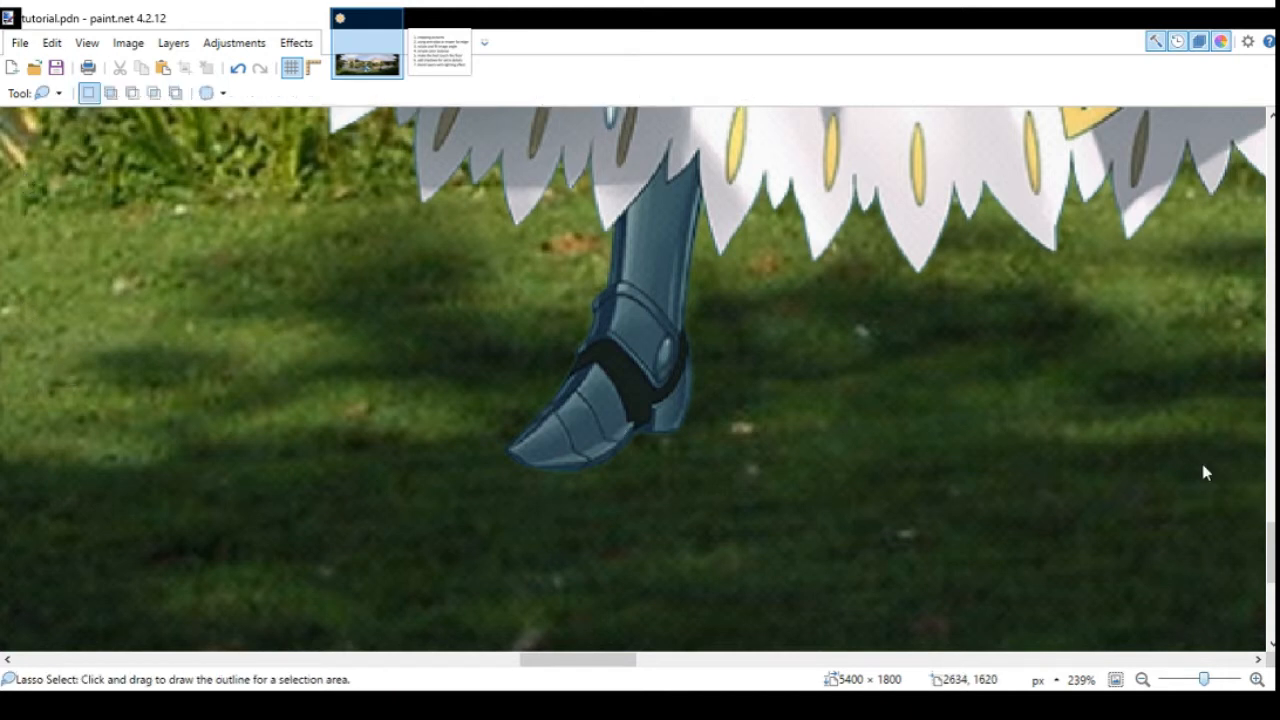
pyautogui.moveTo(700, 368)
pyautogui.mouseDown()
pyautogui.moveTo(603, 446)
pyautogui.moveTo(565, 458)
pyautogui.moveTo(511, 513)
pyautogui.moveTo(700, 430)
pyautogui.moveTo(697, 396)
pyautogui.mouseUp()
# Add a freehand lasso area around the front-facing boot's toe tip and sole to the selection, redrawing it until it follows the toe cap.
pyautogui.scroll(-5, 697, 396)
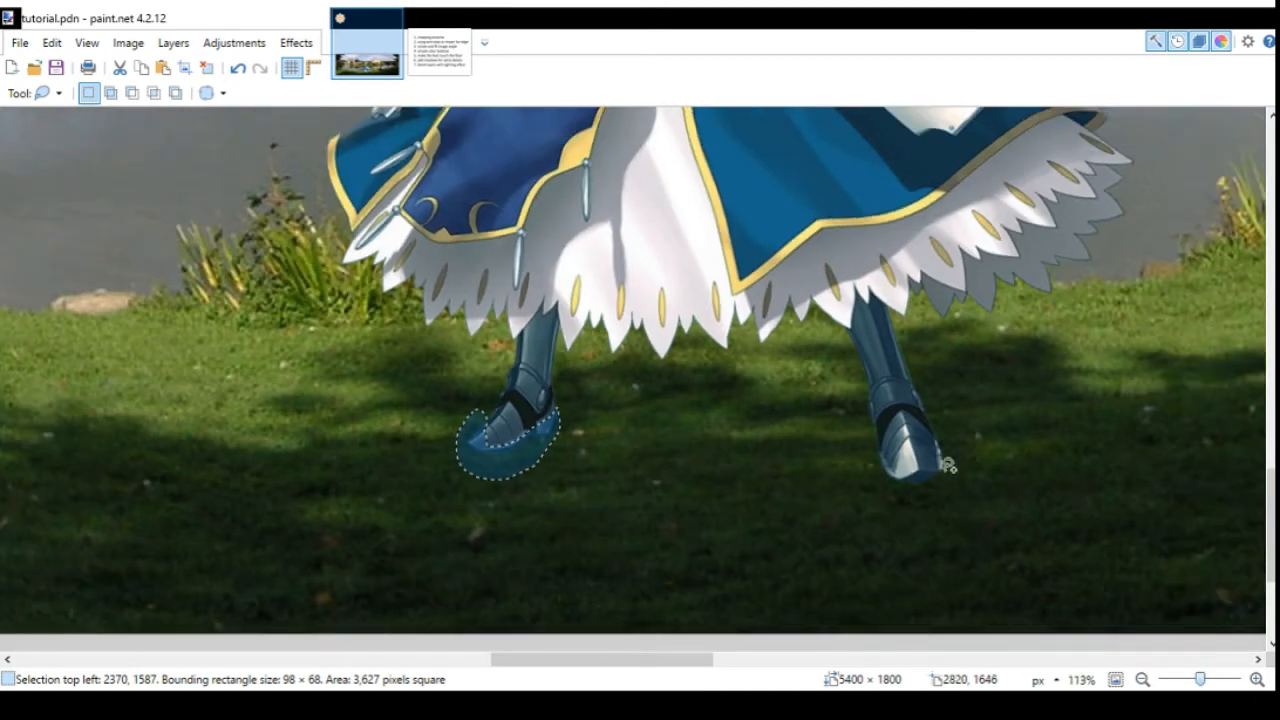
pyautogui.scroll(3, 946, 465)
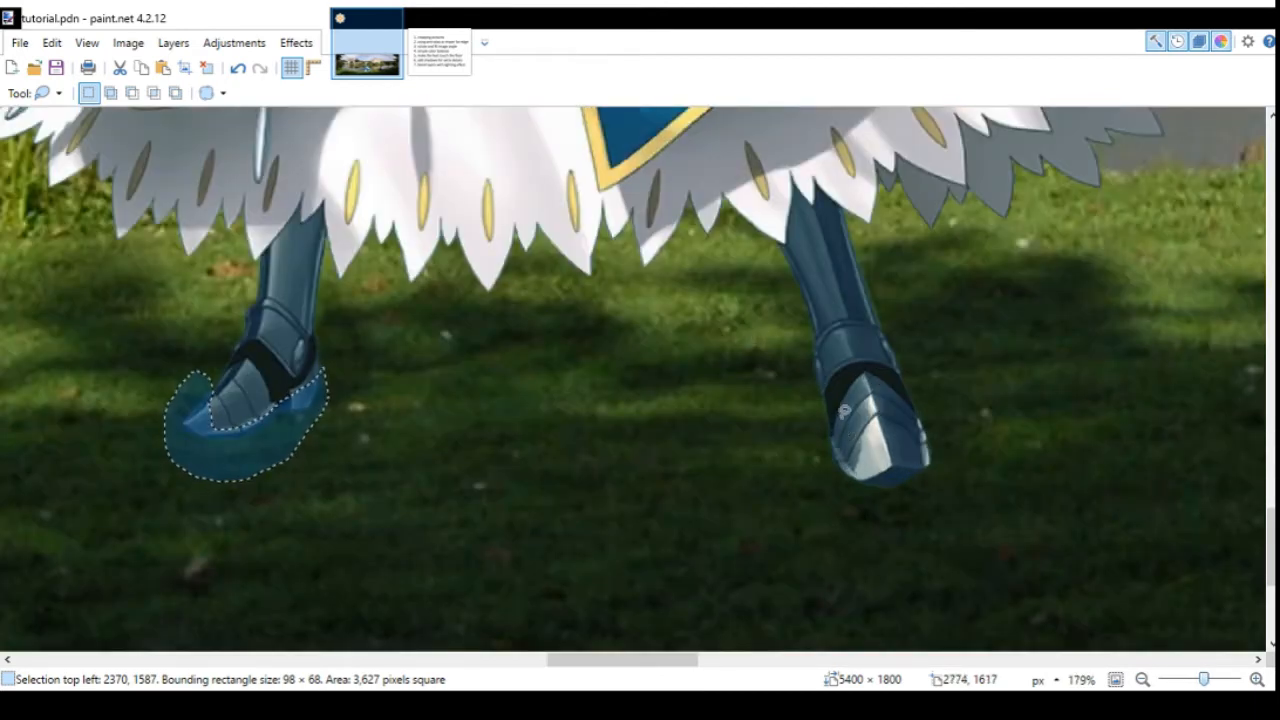
pyautogui.moveTo(836, 414)
pyautogui.mouseDown()
pyautogui.moveTo(814, 397)
pyautogui.moveTo(807, 408)
pyautogui.mouseUp()
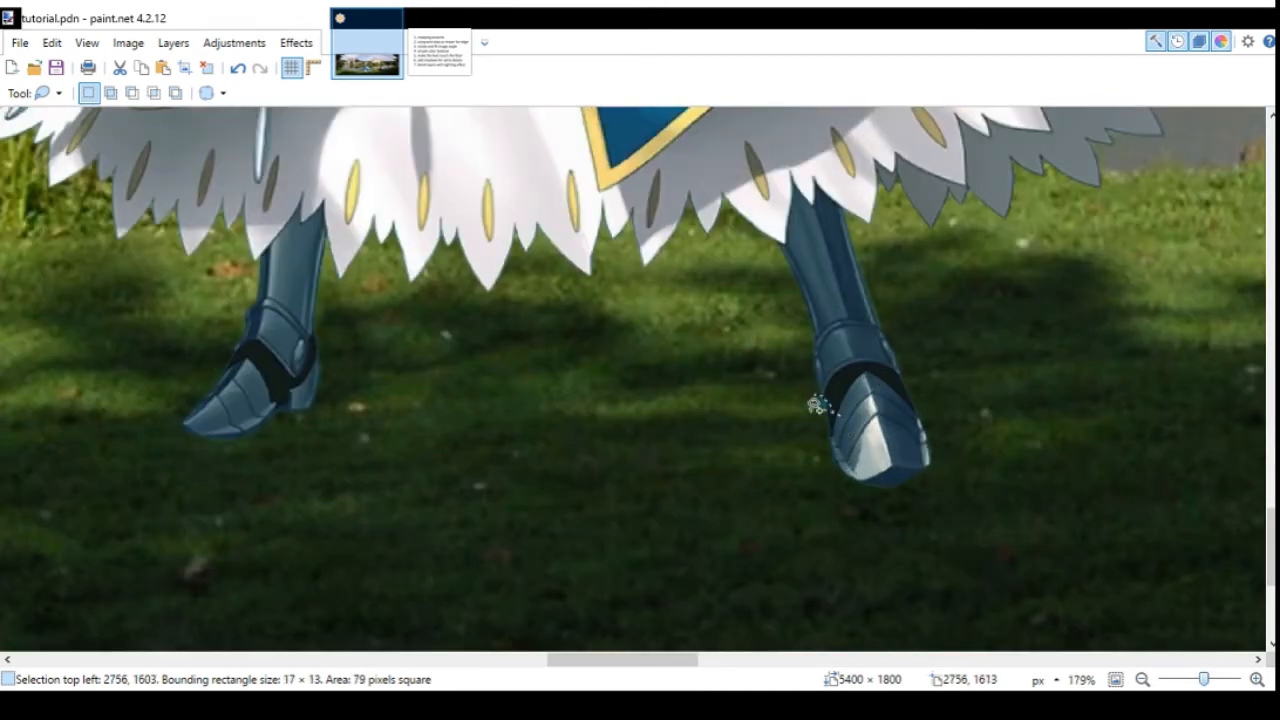
pyautogui.hotkey('ctrl', 'z')
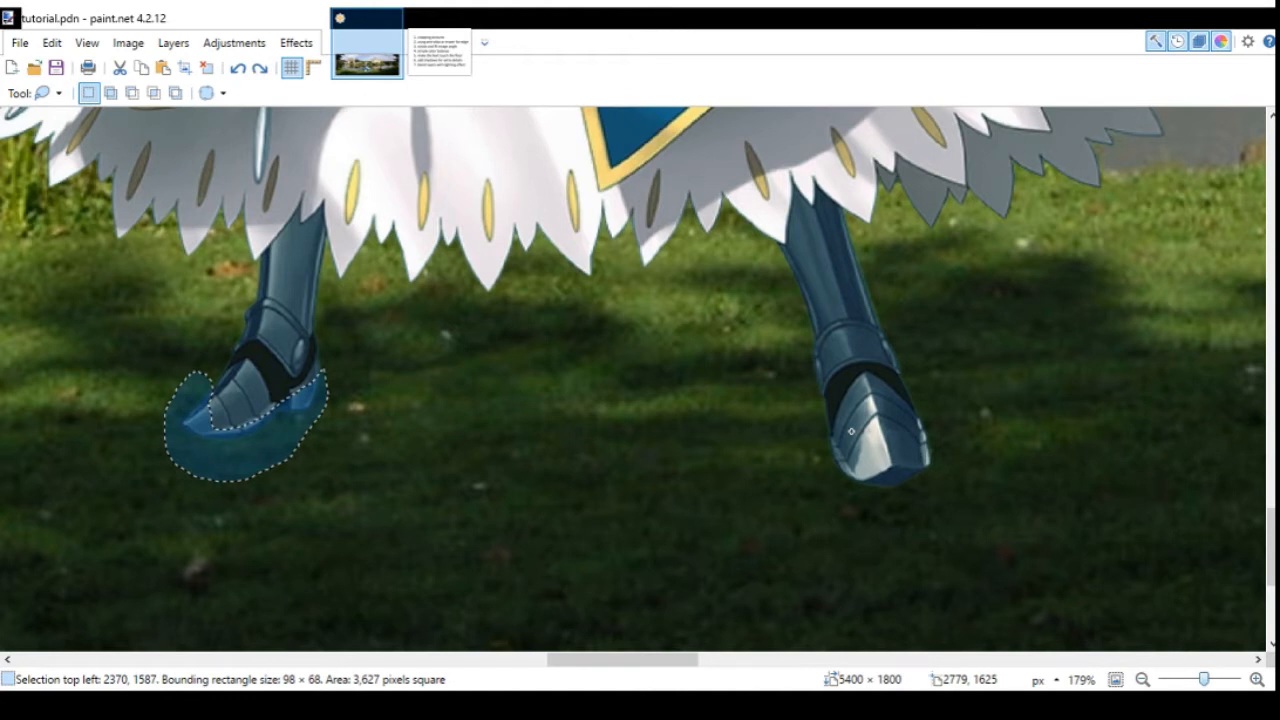
pyautogui.moveTo(851, 431)
pyautogui.mouseDown()
pyautogui.moveTo(952, 408)
pyautogui.moveTo(1001, 472)
pyautogui.mouseUp()
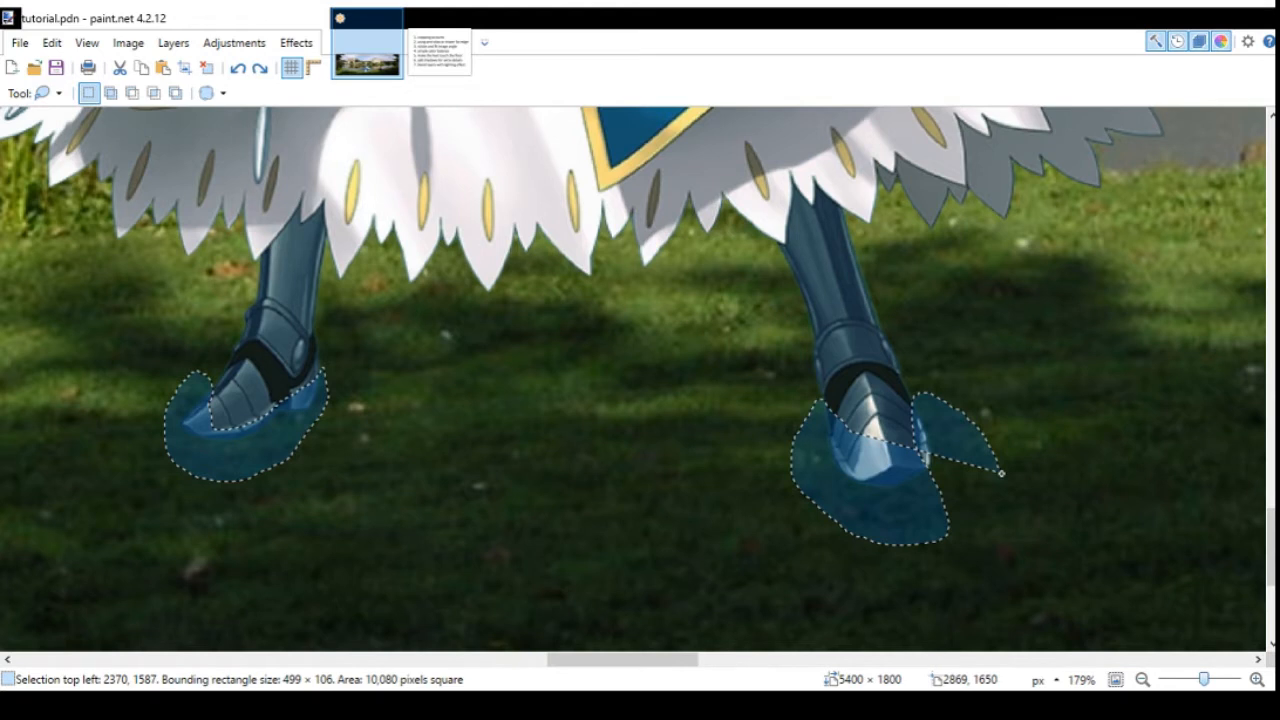
pyautogui.moveTo(1001, 472); pyautogui.dragTo(817, 434)
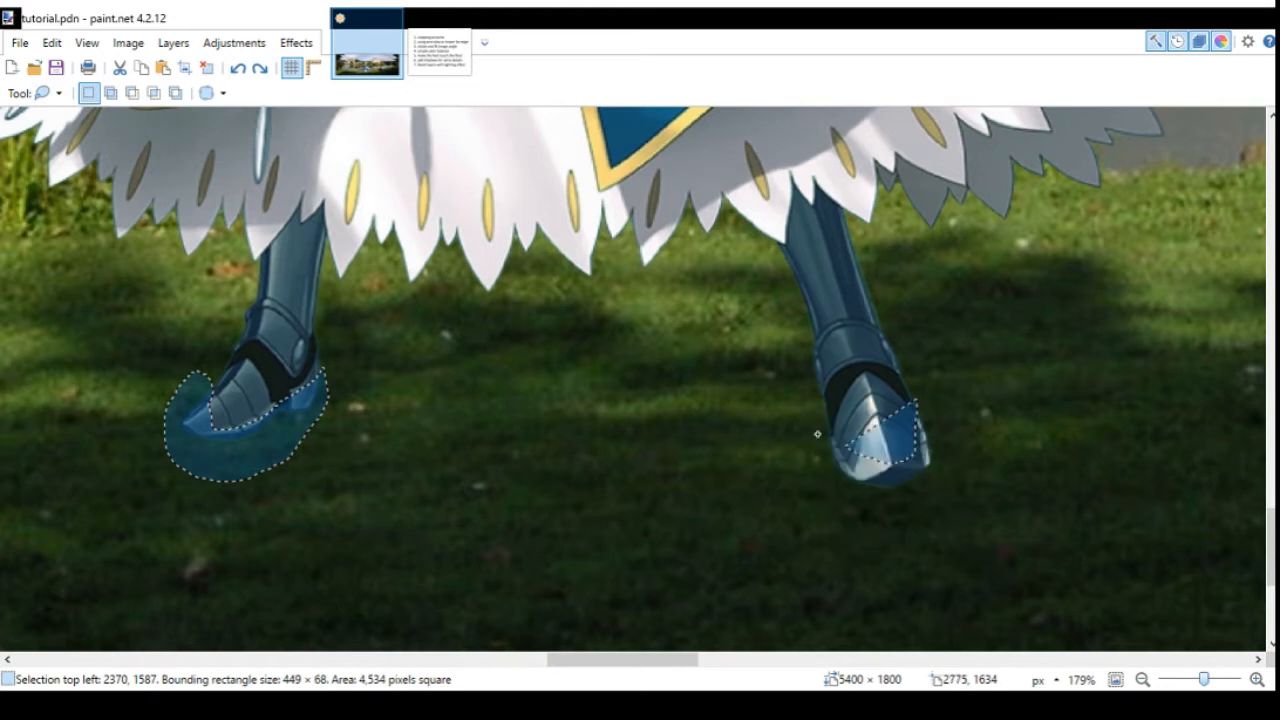
pyautogui.moveTo(817, 434); pyautogui.dragTo(936, 521)
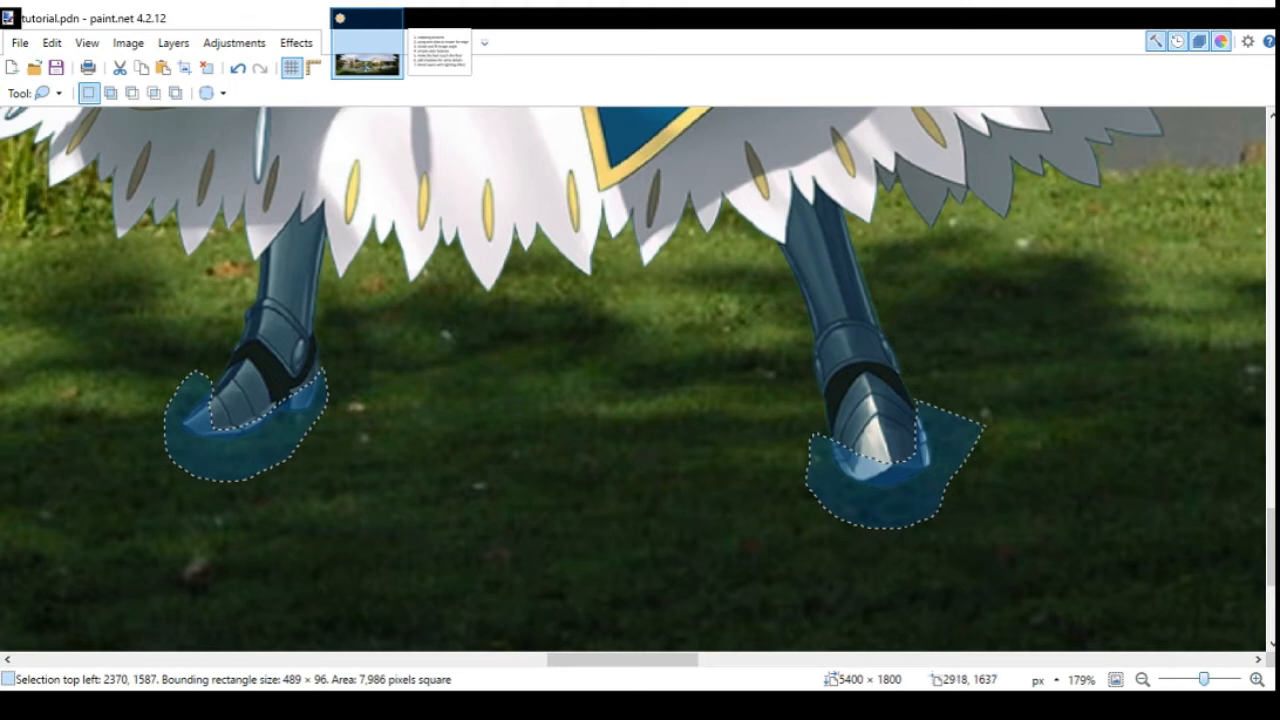
# Delete the selected strips along the soles of both boots and check the swordswoman's stance in the panorama.
pyautogui.press('m')
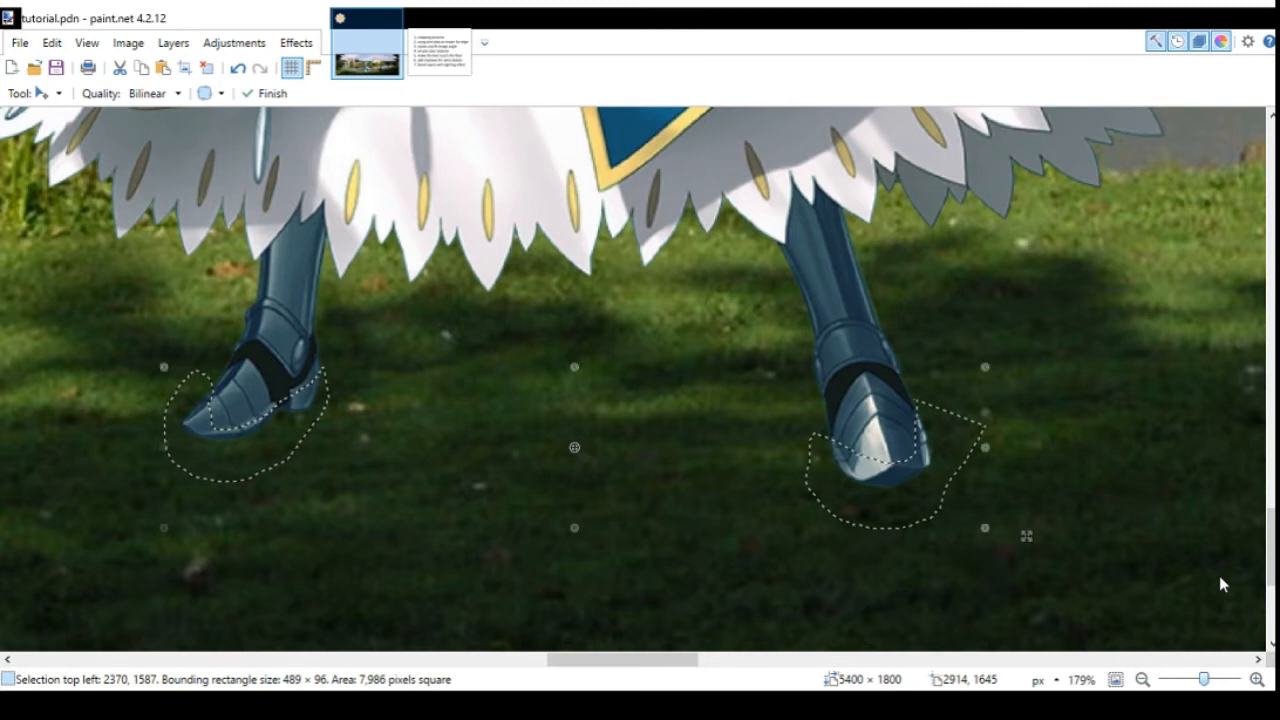
pyautogui.press('Delete')
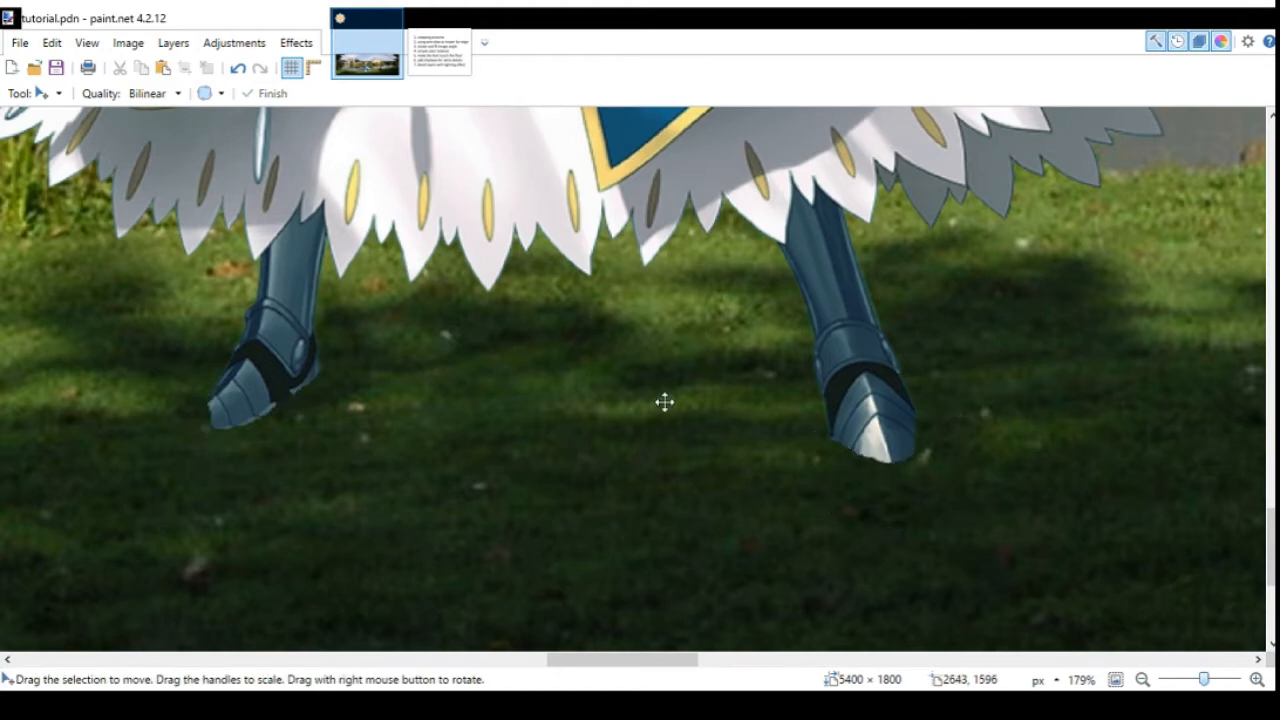
pyautogui.scroll(-8, 665, 402)
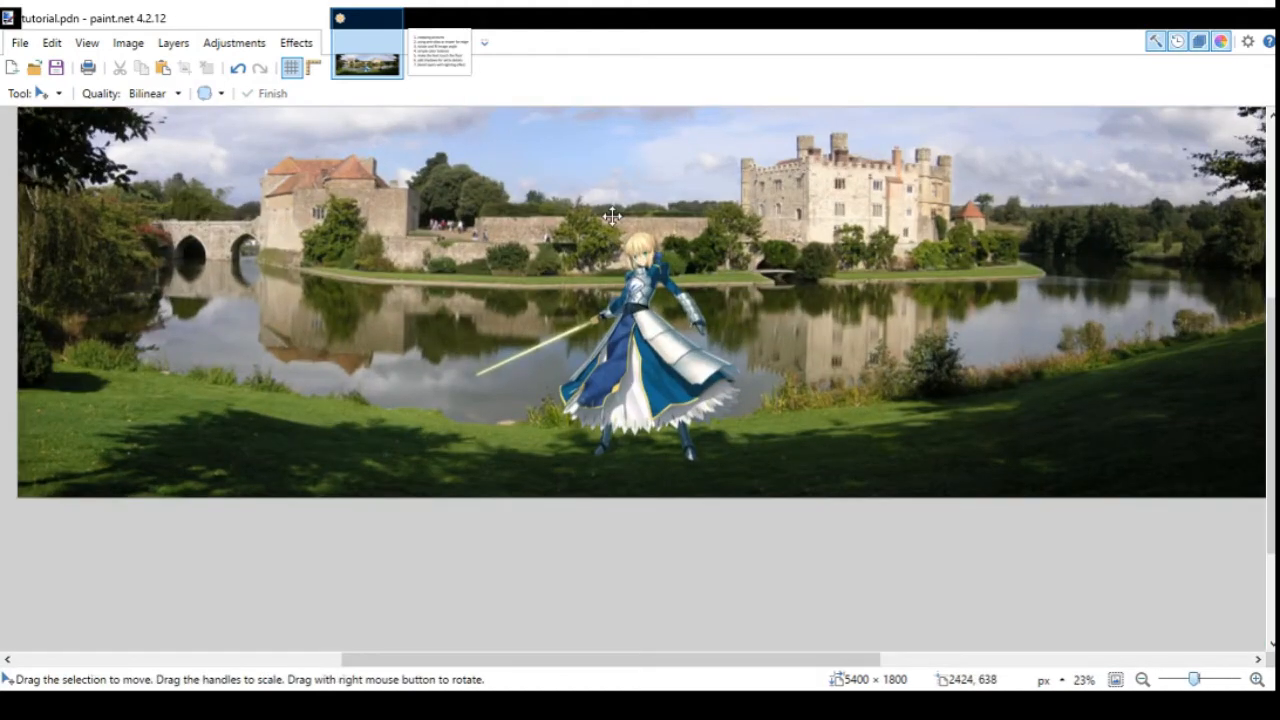
pyautogui.scroll(3, 605, 260)
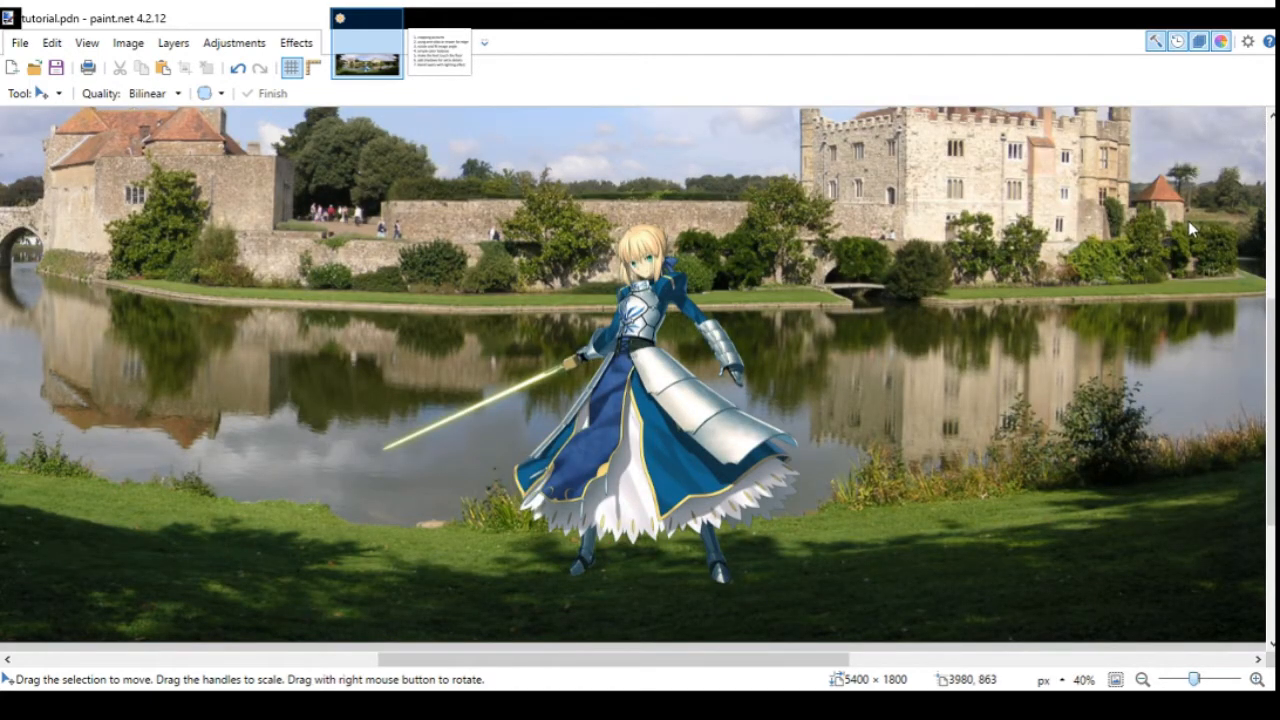
# Undo the deletion along the boot soles and clear the selection to compare the stance with the uncut boots.
pyautogui.hotkey('ctrl', 'z')
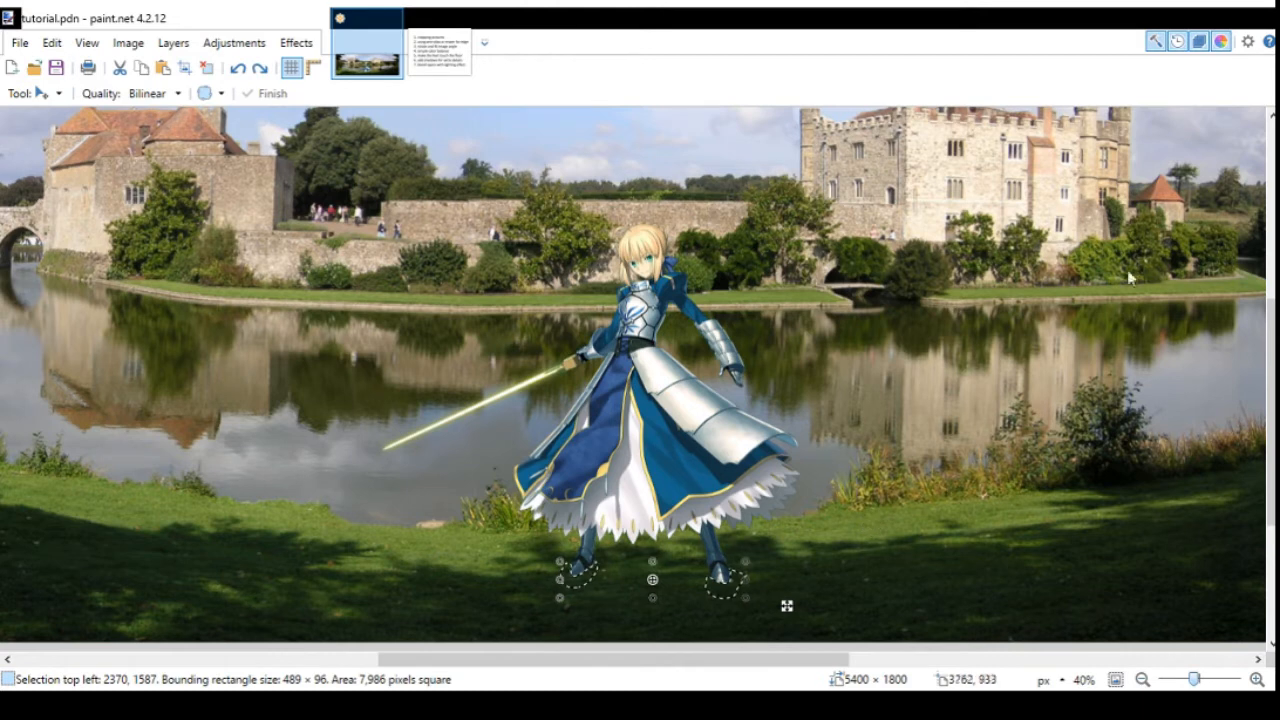
pyautogui.click(1180, 196)
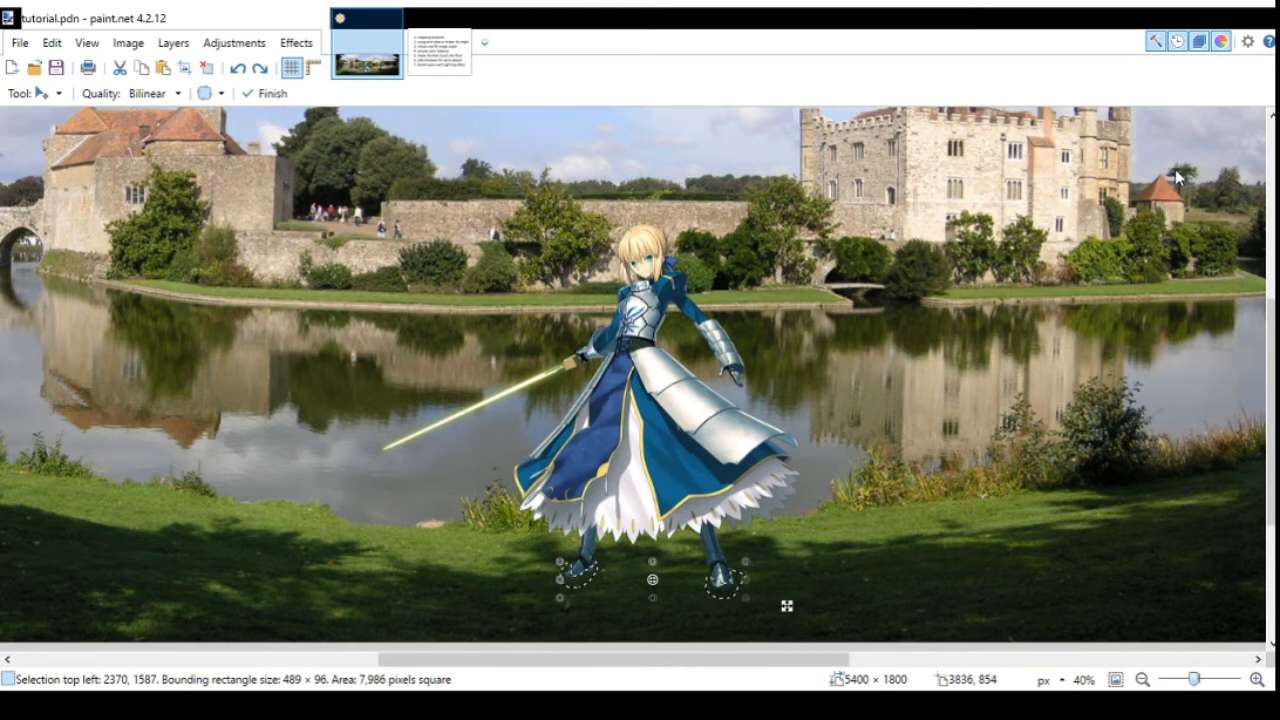
pyautogui.click(1177, 170)
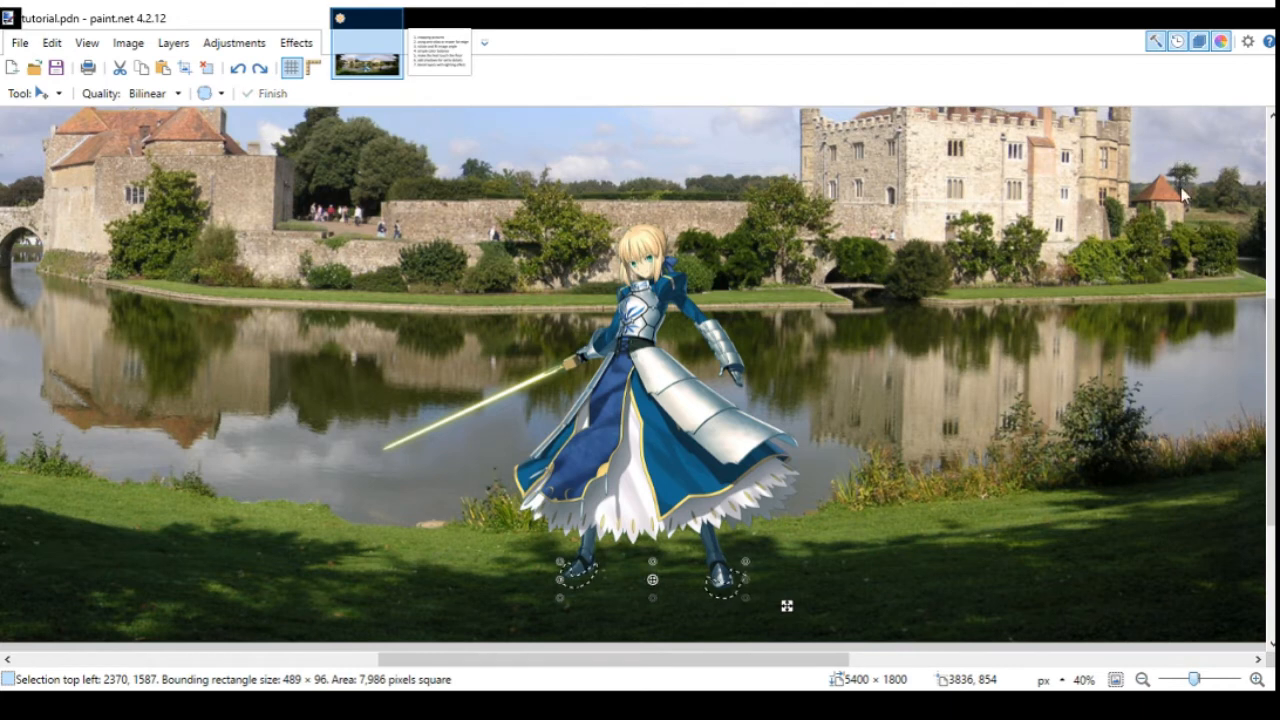
pyautogui.hotkey('ctrl', 'd')
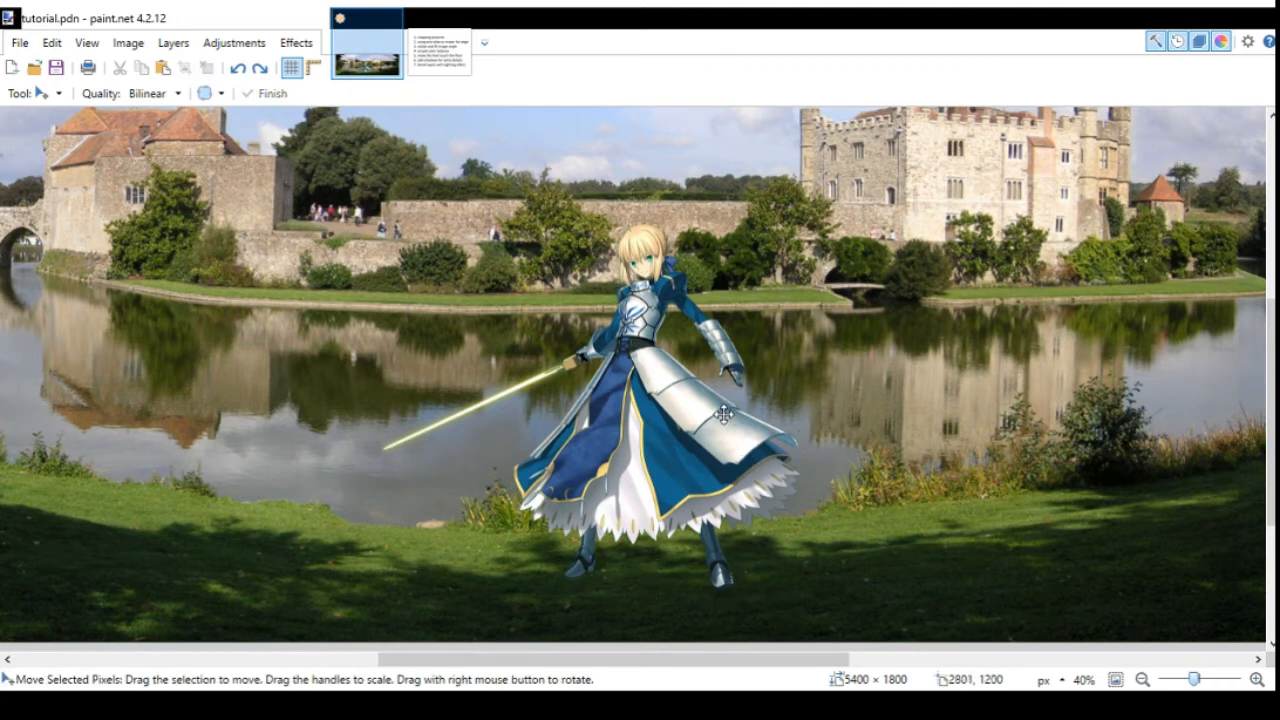
# Examine how the swordswoman's trimmed boots sit on the shaded grass, both close up and from farther away.
pyautogui.scroll(1, 694, 614)
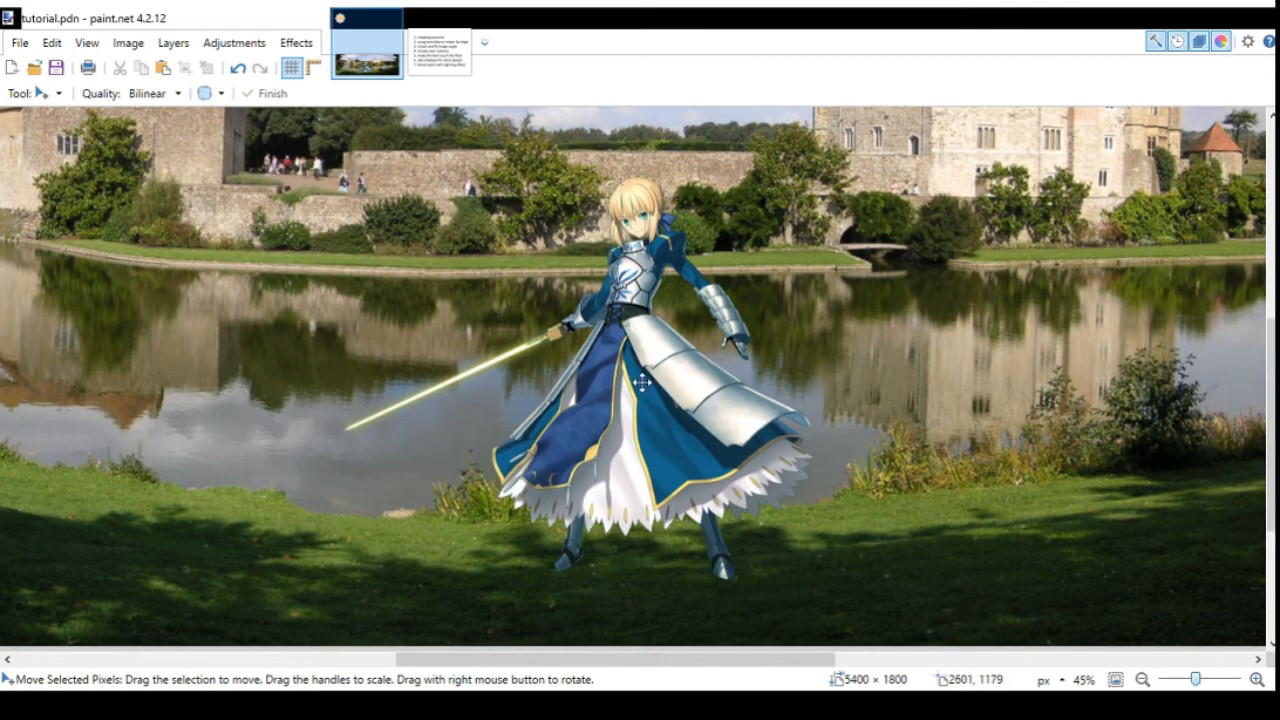
pyautogui.scroll(2, 600, 320)
pyautogui.scroll(-1, 539, 238)
pyautogui.scroll(-2, 729, 503)
pyautogui.scroll(3, 451, 551)
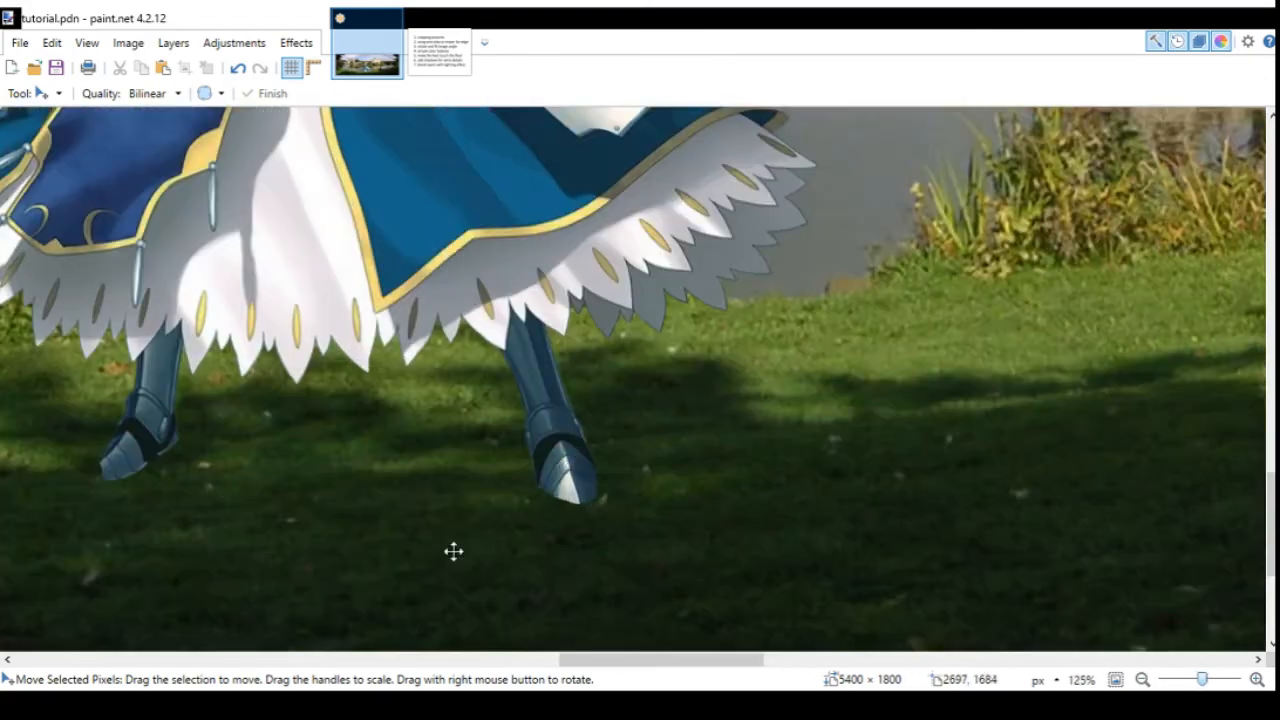
pyautogui.scroll(-2, 766, 469)
pyautogui.scroll(2, 609, 399)
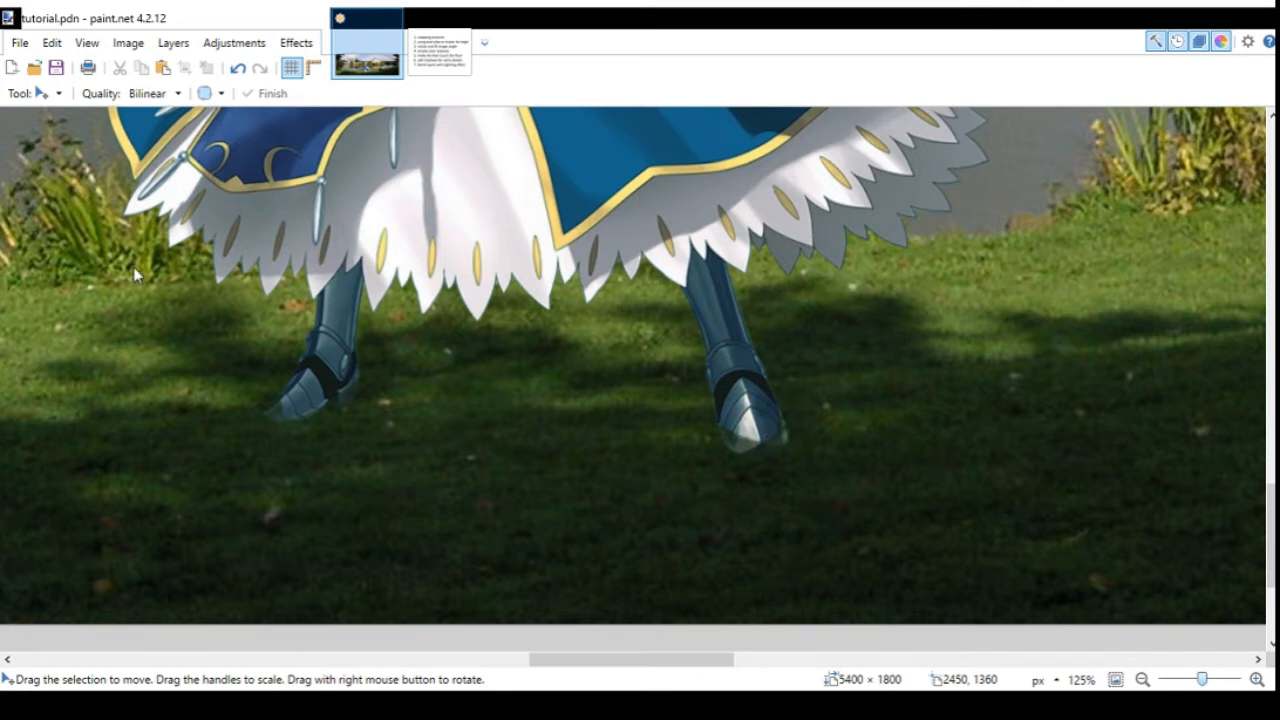
# Set up the Eraser with a brush width of 25 for the sword-side boot's lower edge.
pyautogui.press('e')
pyautogui.scroll(3, 291, 388)
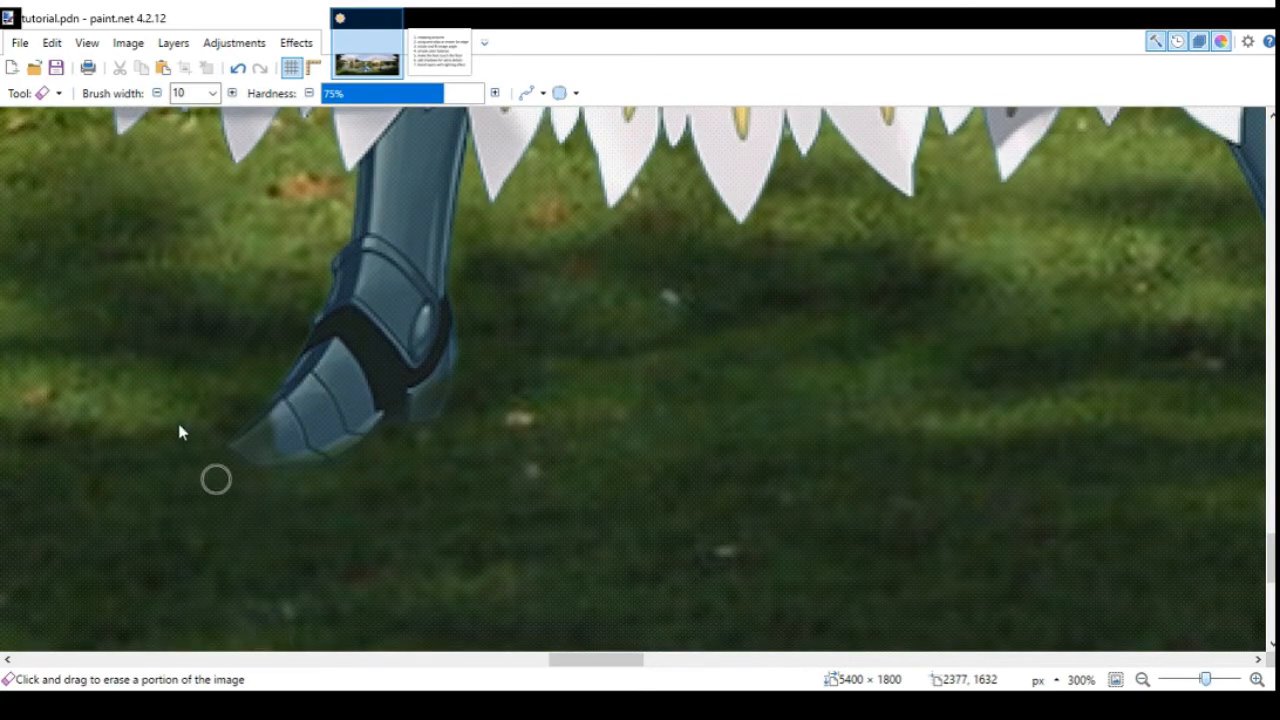
pyautogui.scroll(-2, 726, 394)
pyautogui.scroll(2, 560, 390)
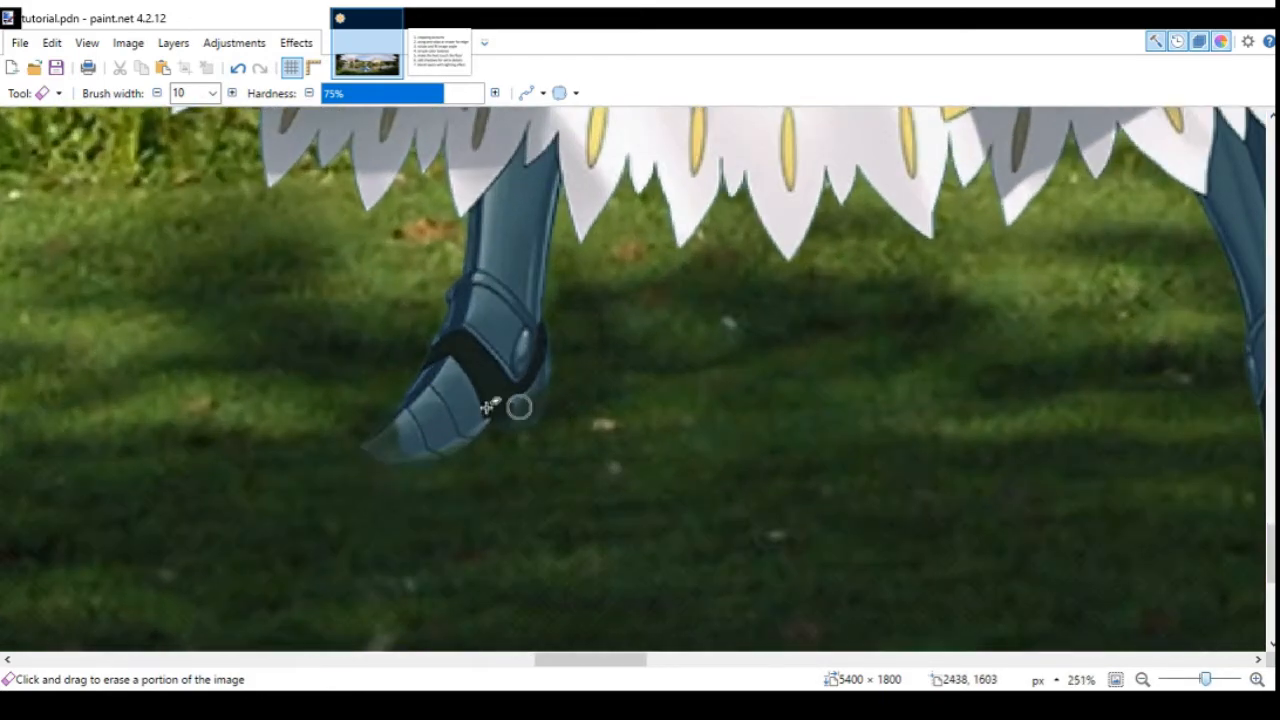
pyautogui.click(231, 94)
pyautogui.click(231, 94)
pyautogui.click(231, 94)
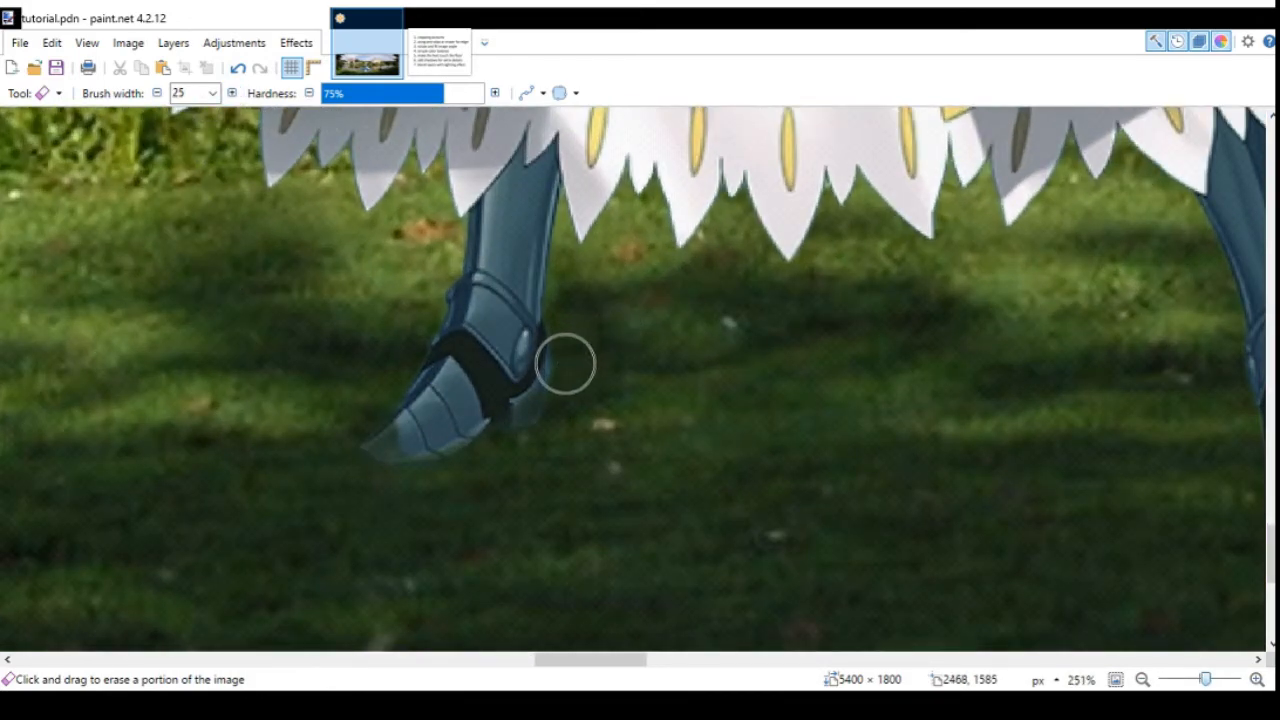
# Fade the toe and heel edges of the sword-side boot into the grass with the eraser, checking both boots.
pyautogui.scroll(-3, 370, 346)
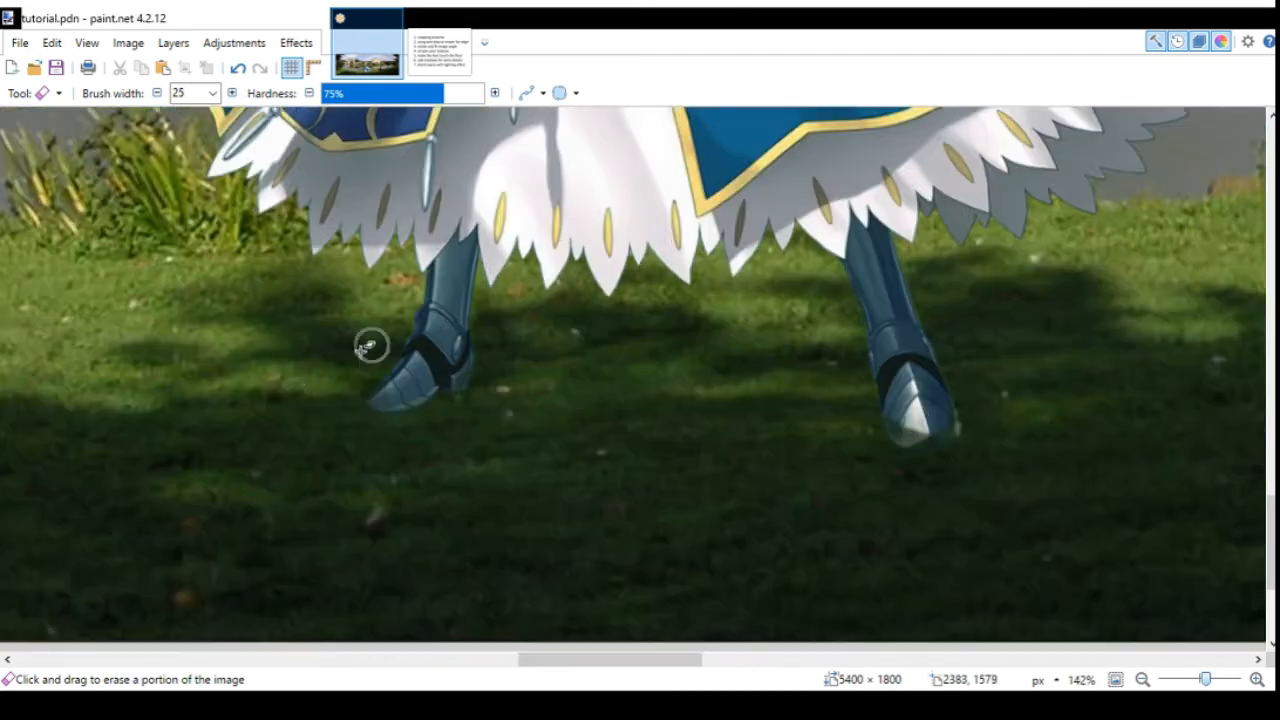
pyautogui.scroll(-1, 370, 346)
pyautogui.scroll(3, 883, 397)
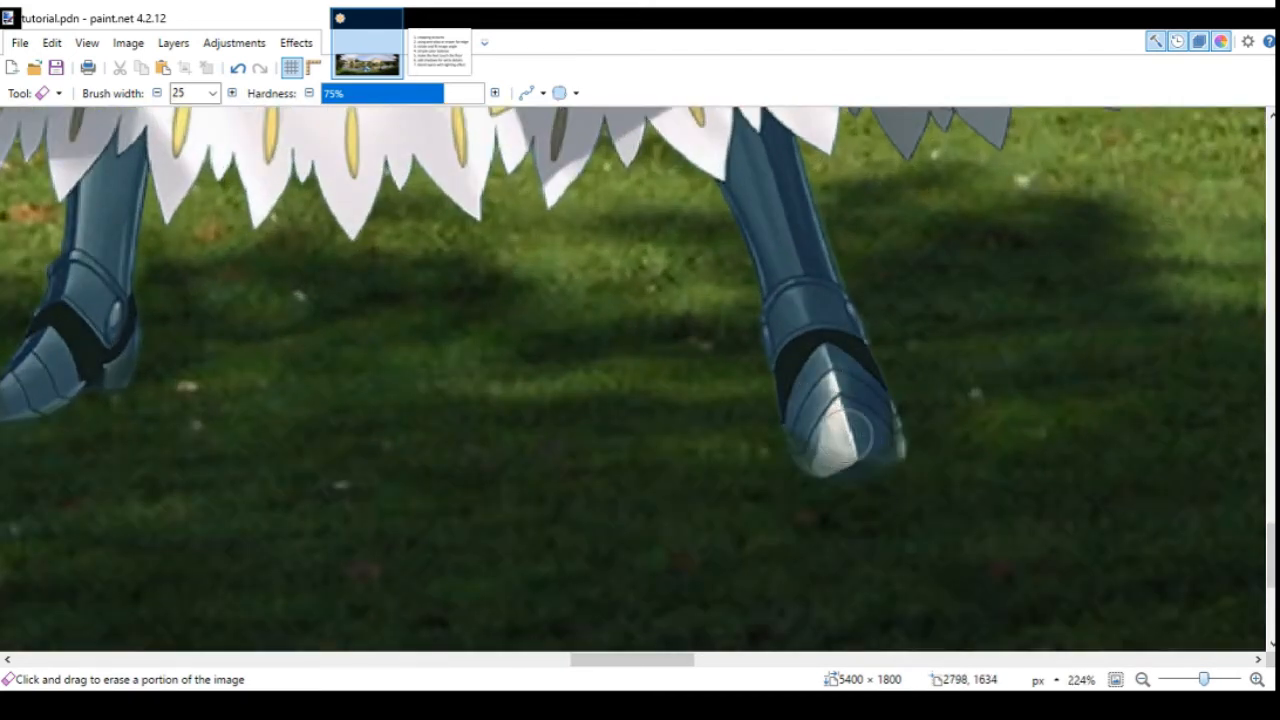
pyautogui.scroll(-3, 891, 380)
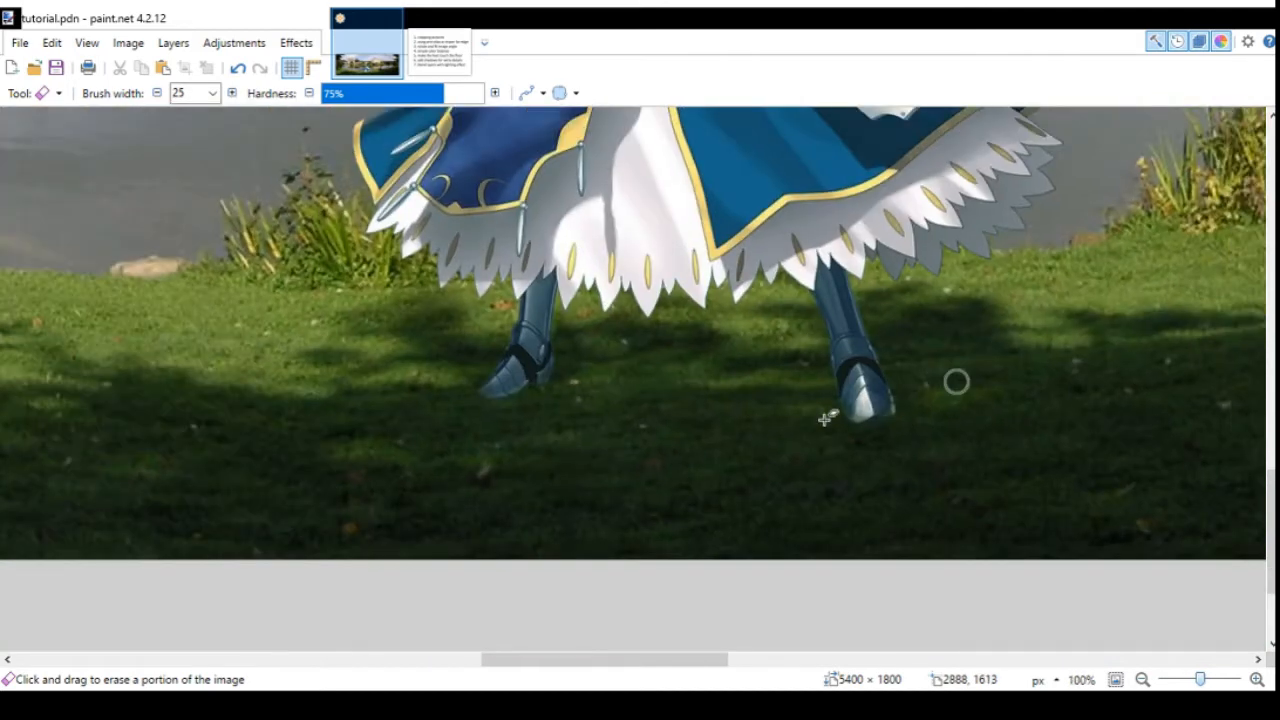
pyautogui.scroll(5, 825, 418)
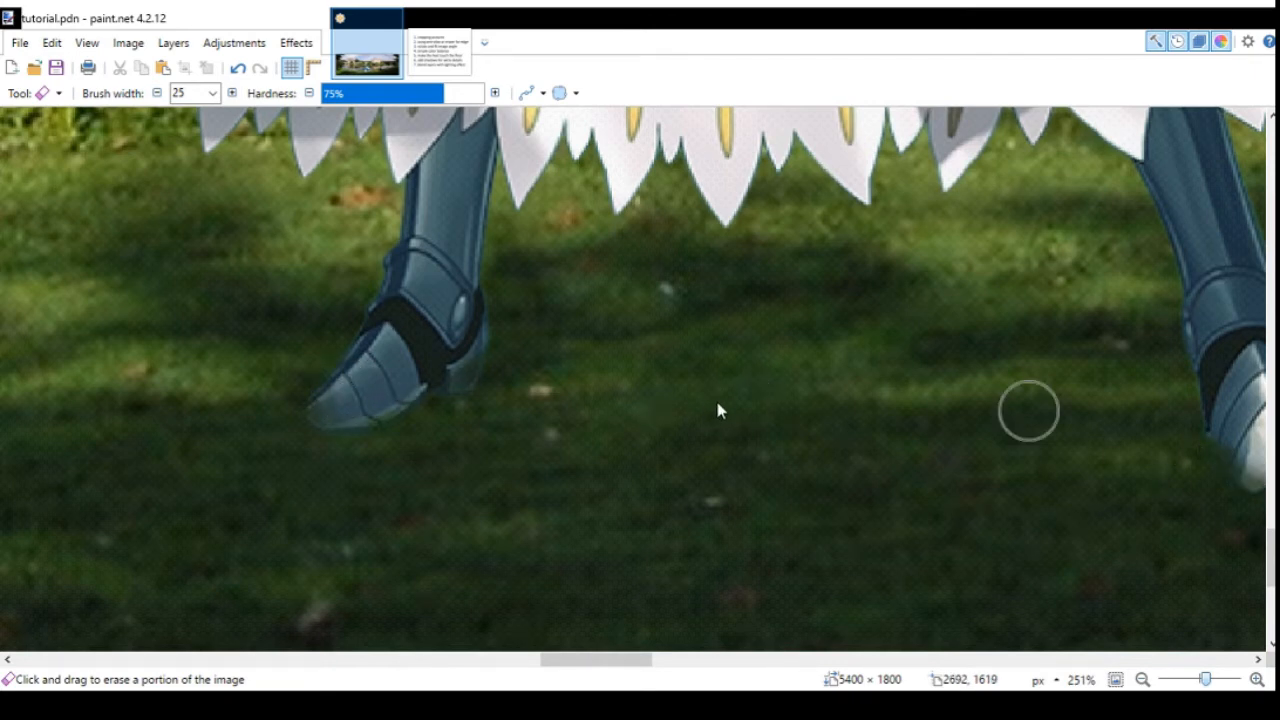
pyautogui.scroll(-4, 675, 442)
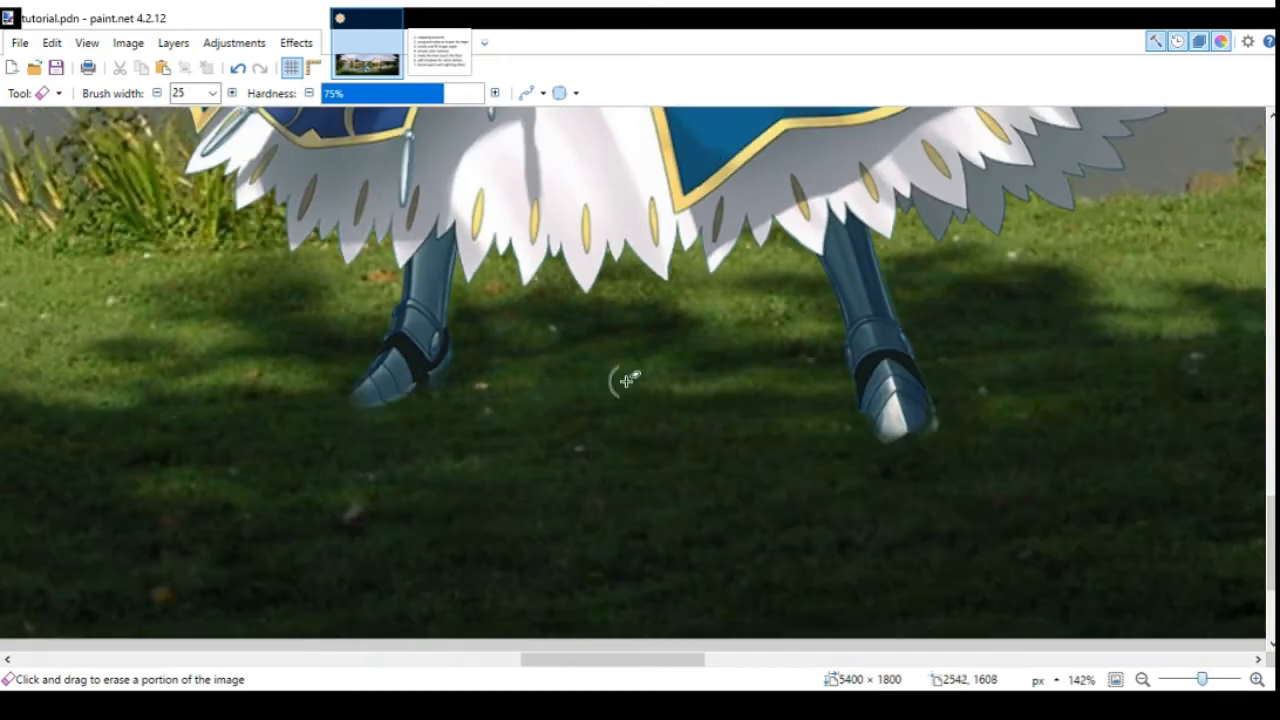
# Soften the front-facing boot's toe edge into the grass with the eraser and check both feet against the panorama.
pyautogui.scroll(2, 963, 429)
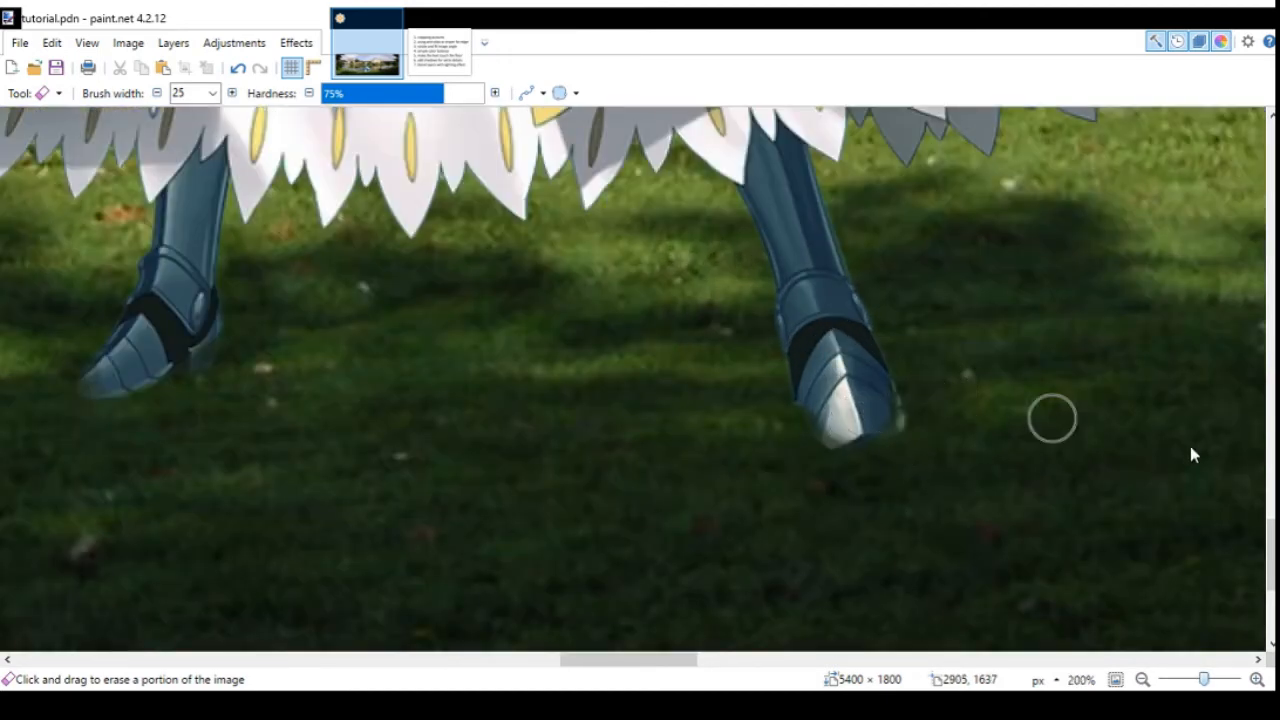
pyautogui.scroll(7, 1003, 383)
pyautogui.scroll(-4, 805, 503)
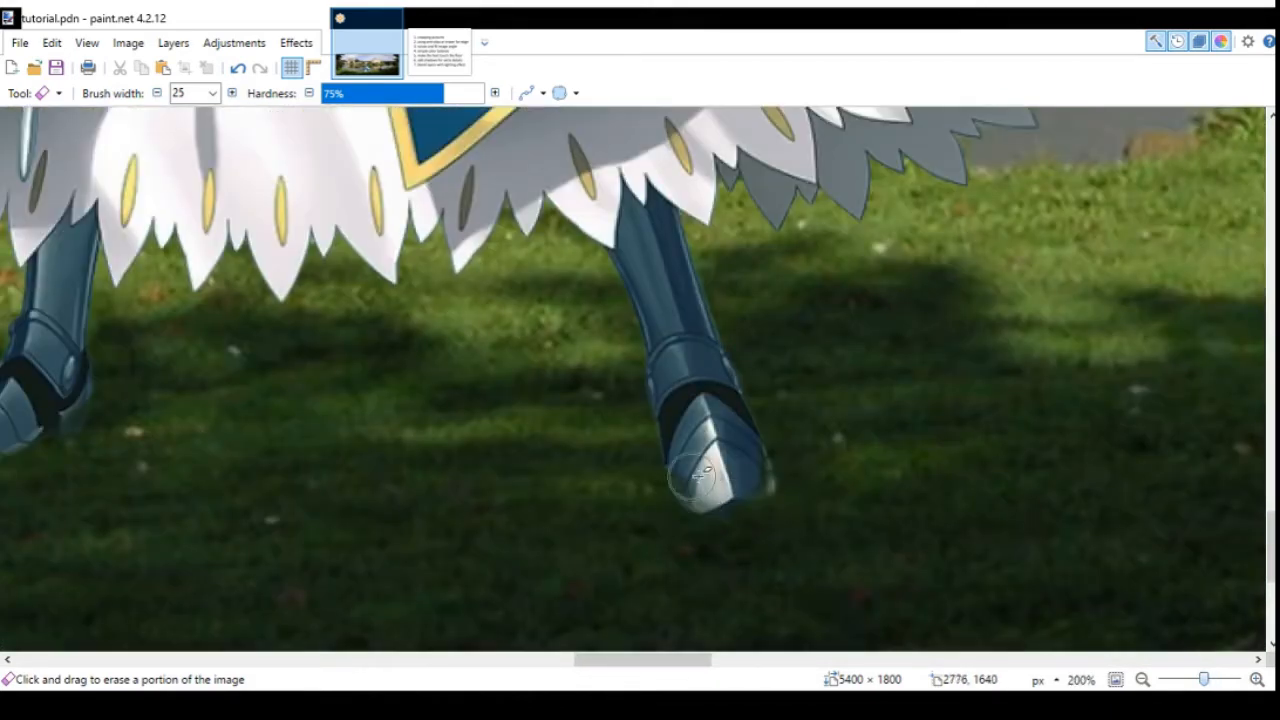
pyautogui.scroll(-4, 903, 434)
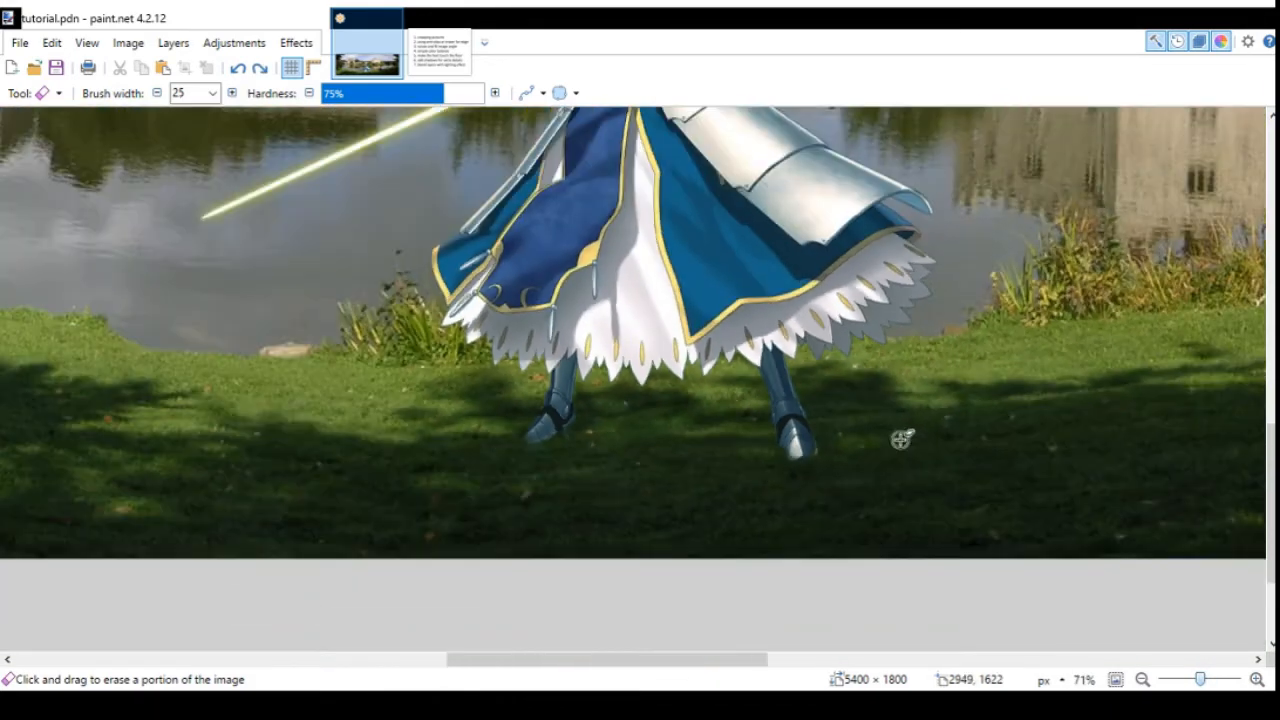
pyautogui.scroll(3, 900, 440)
pyautogui.scroll(-3, 800, 468)
pyautogui.scroll(4, 800, 466)
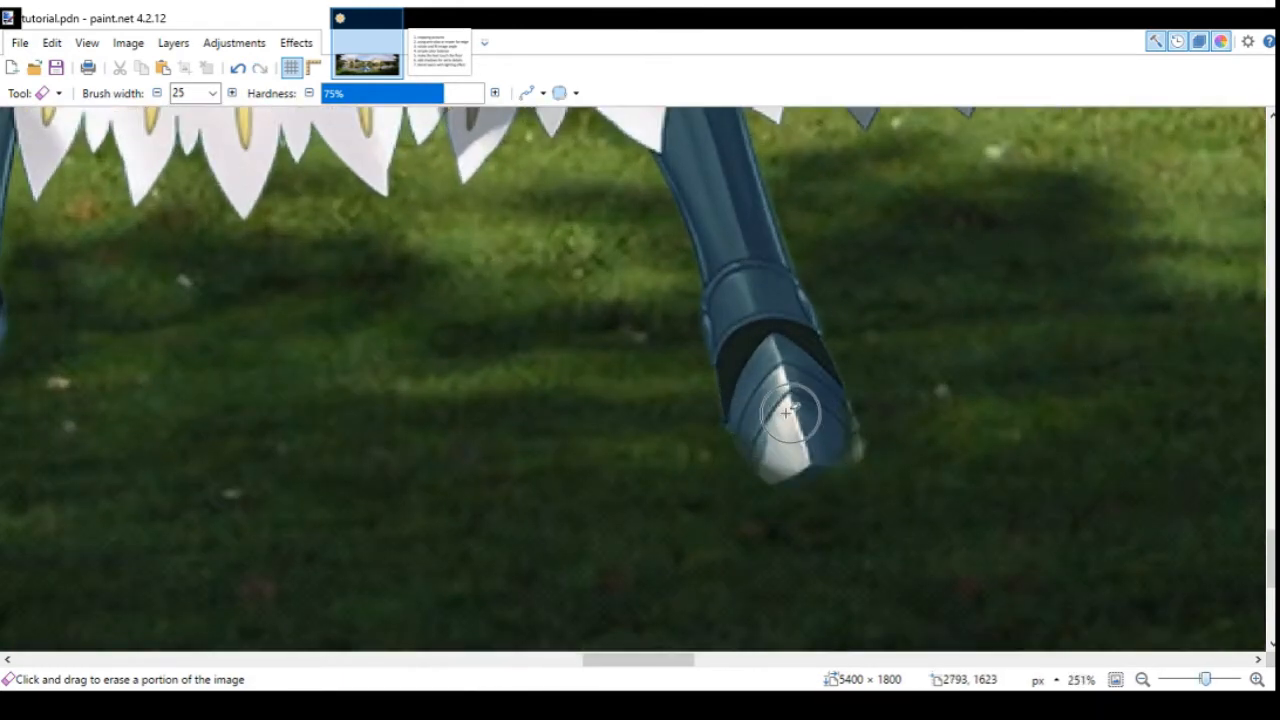
pyautogui.scroll(-2, 880, 410)
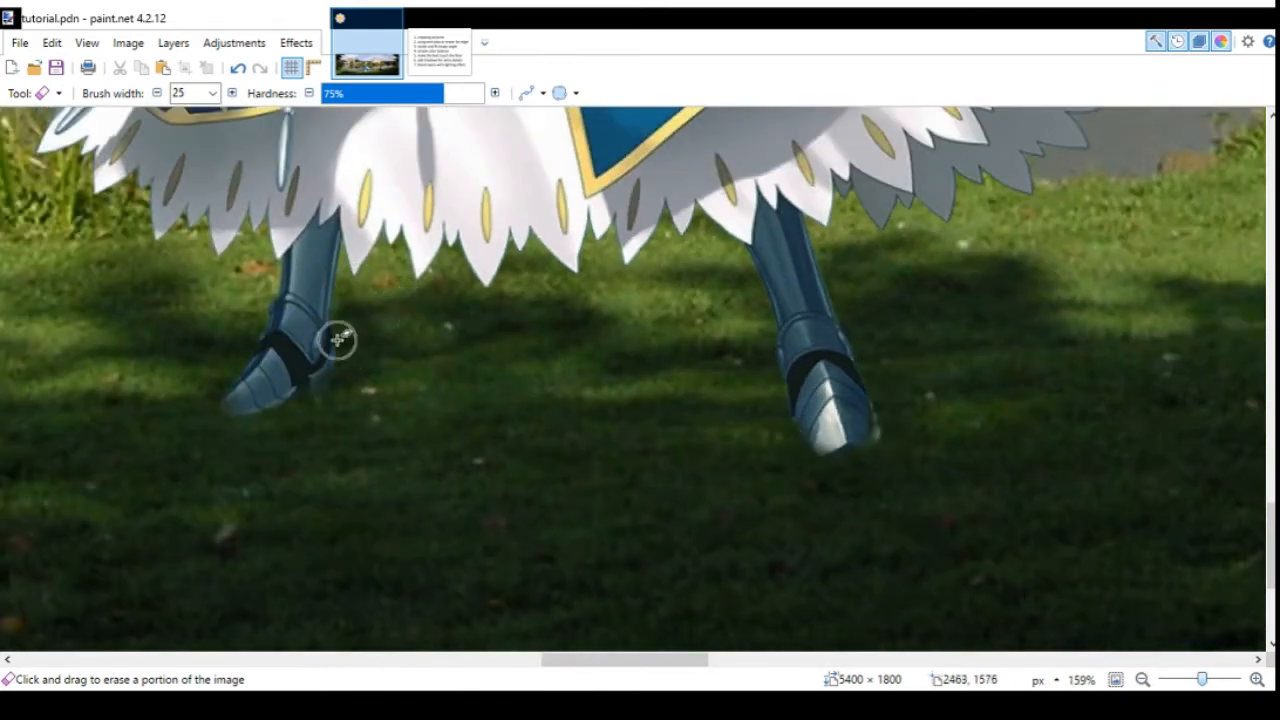
pyautogui.scroll(-2, 843, 337)
pyautogui.scroll(-4, 843, 337)
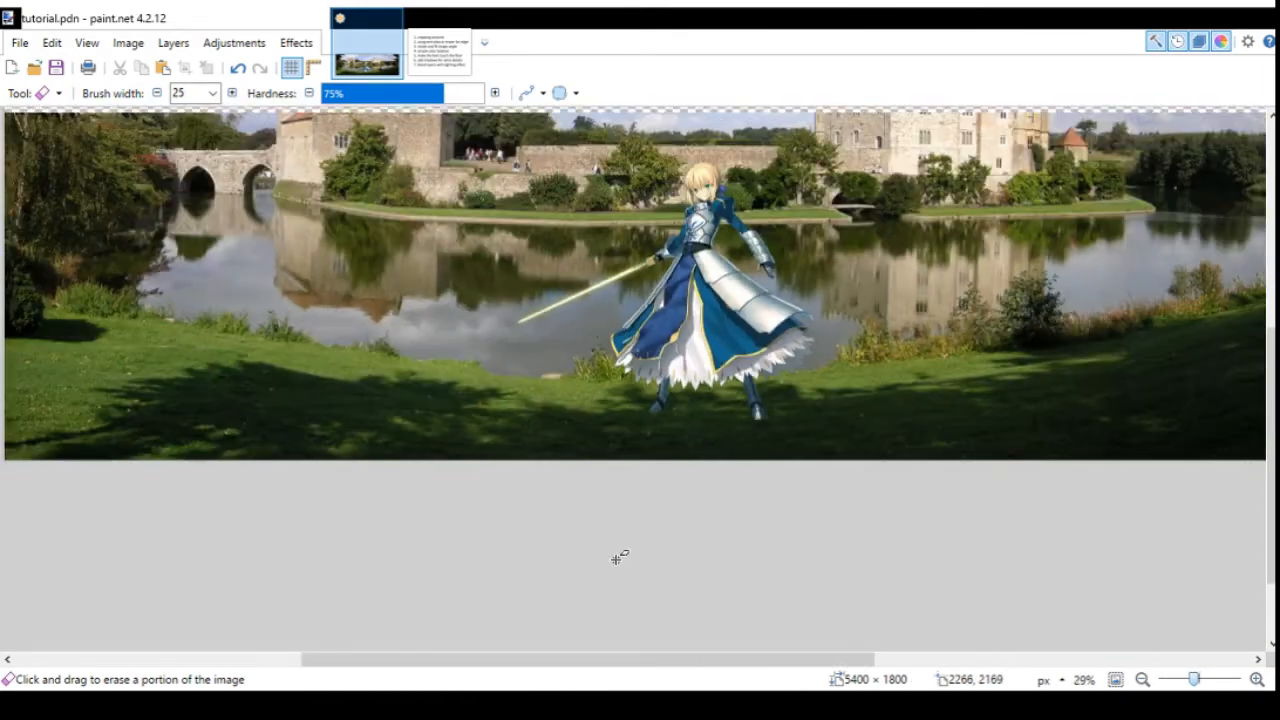
pyautogui.scroll(2, 661, 463)
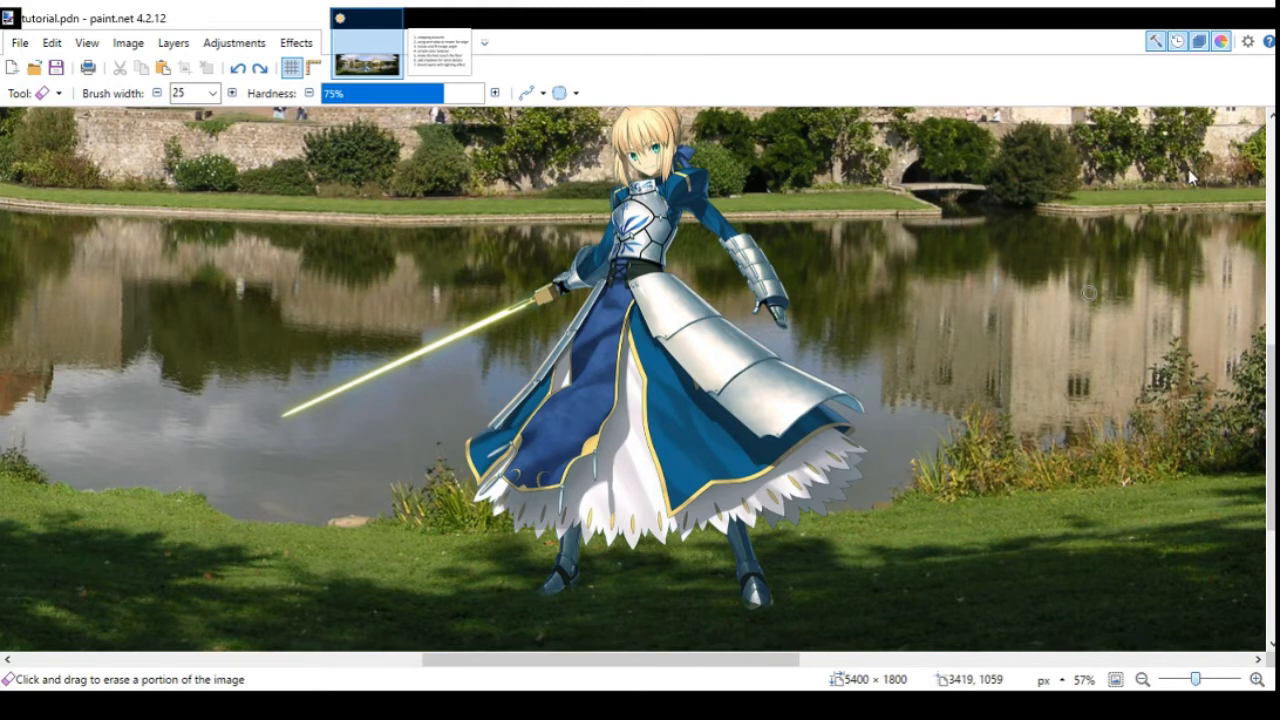
# Examine the swordswoman's faded boots from several distances against the panorama, and review the checklist image tutorial 1.png.
pyautogui.press('m')
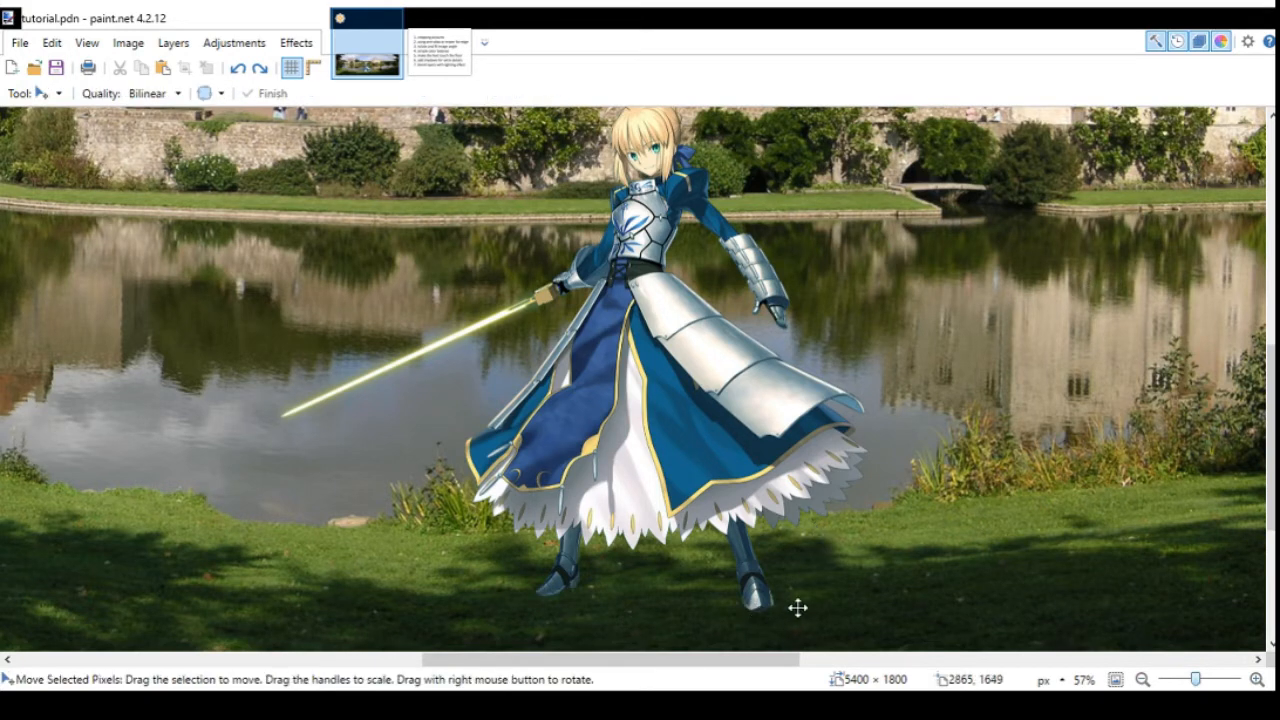
pyautogui.scroll(-3, 797, 607)
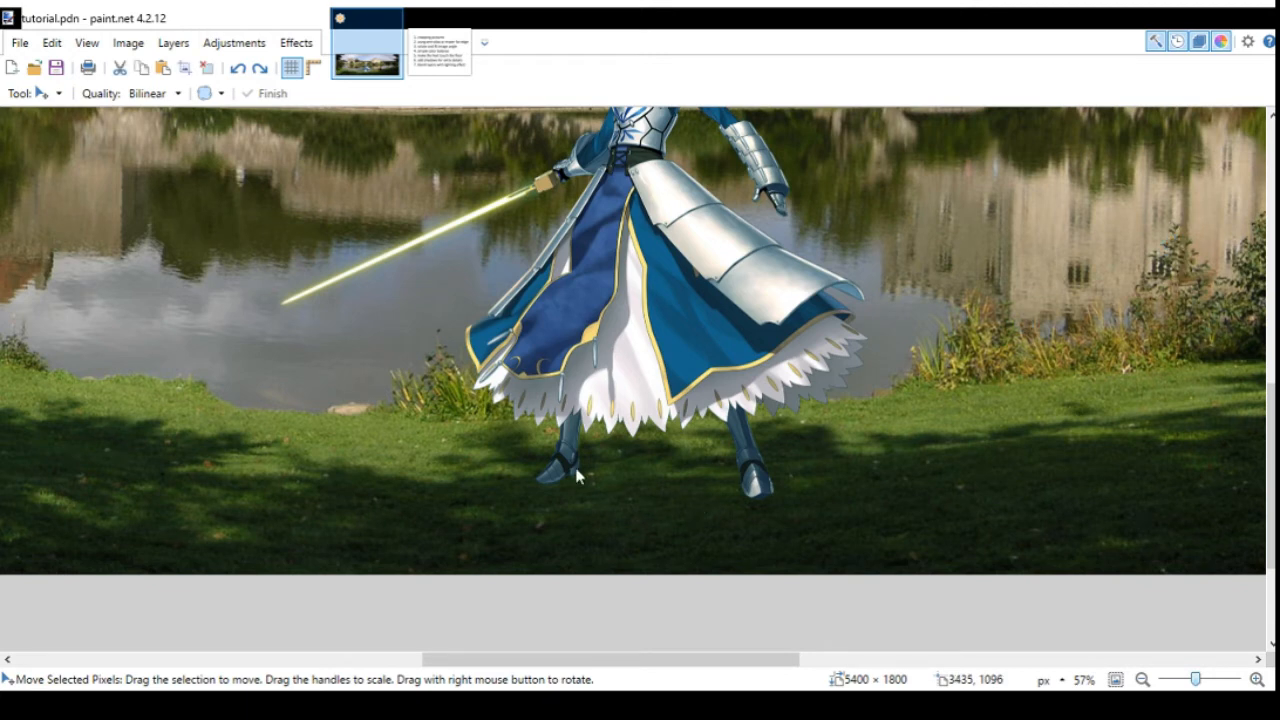
pyautogui.press('e')
pyautogui.scroll(-5, 816, 466)
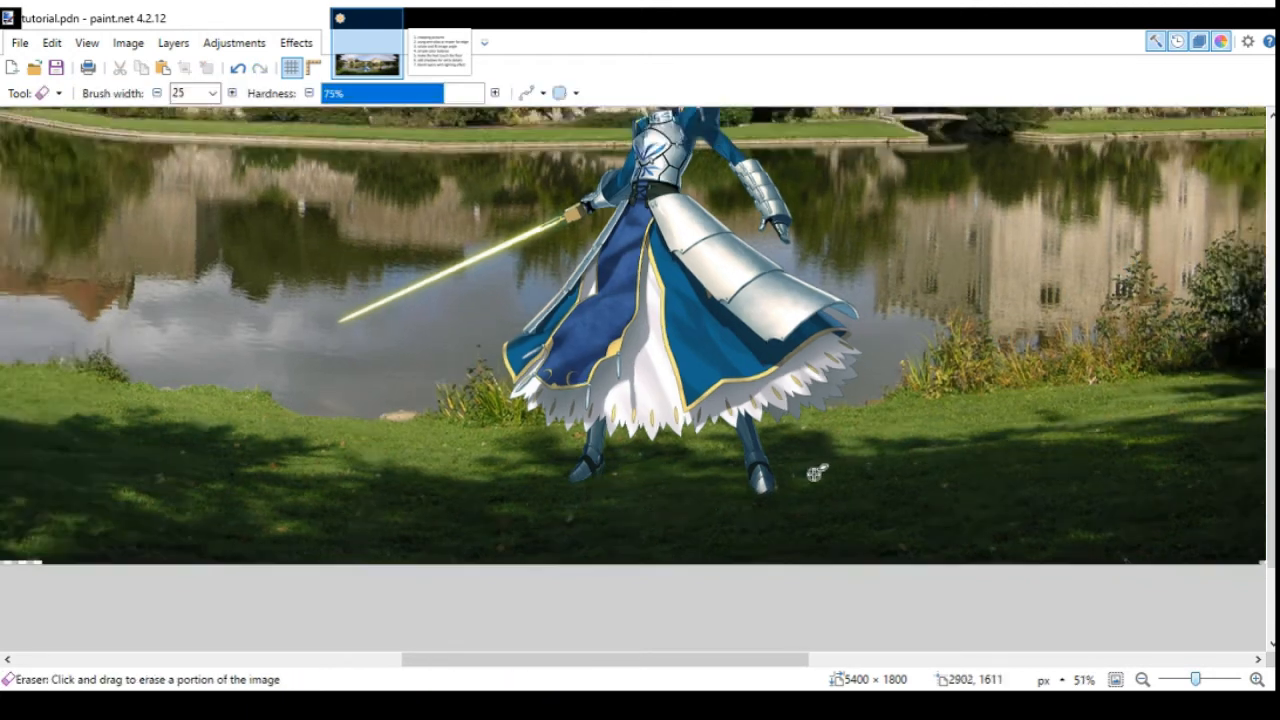
pyautogui.scroll(2, 818, 405)
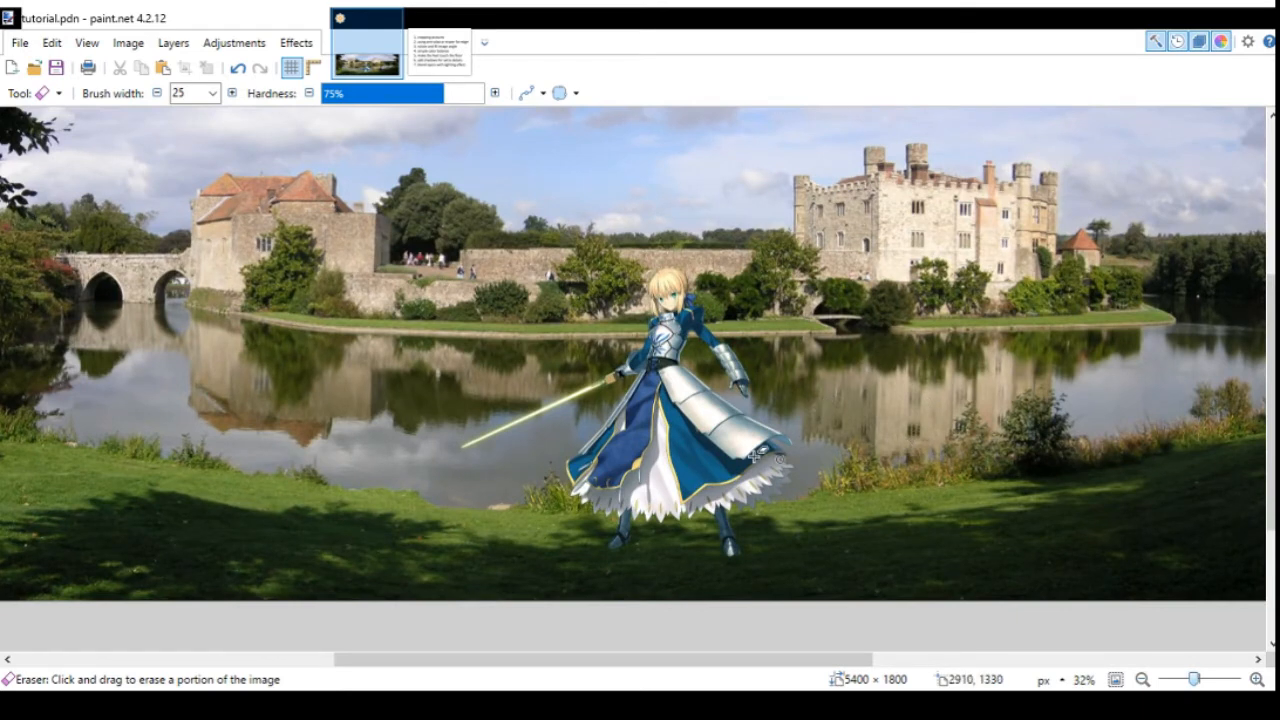
pyautogui.scroll(-1, 656, 415)
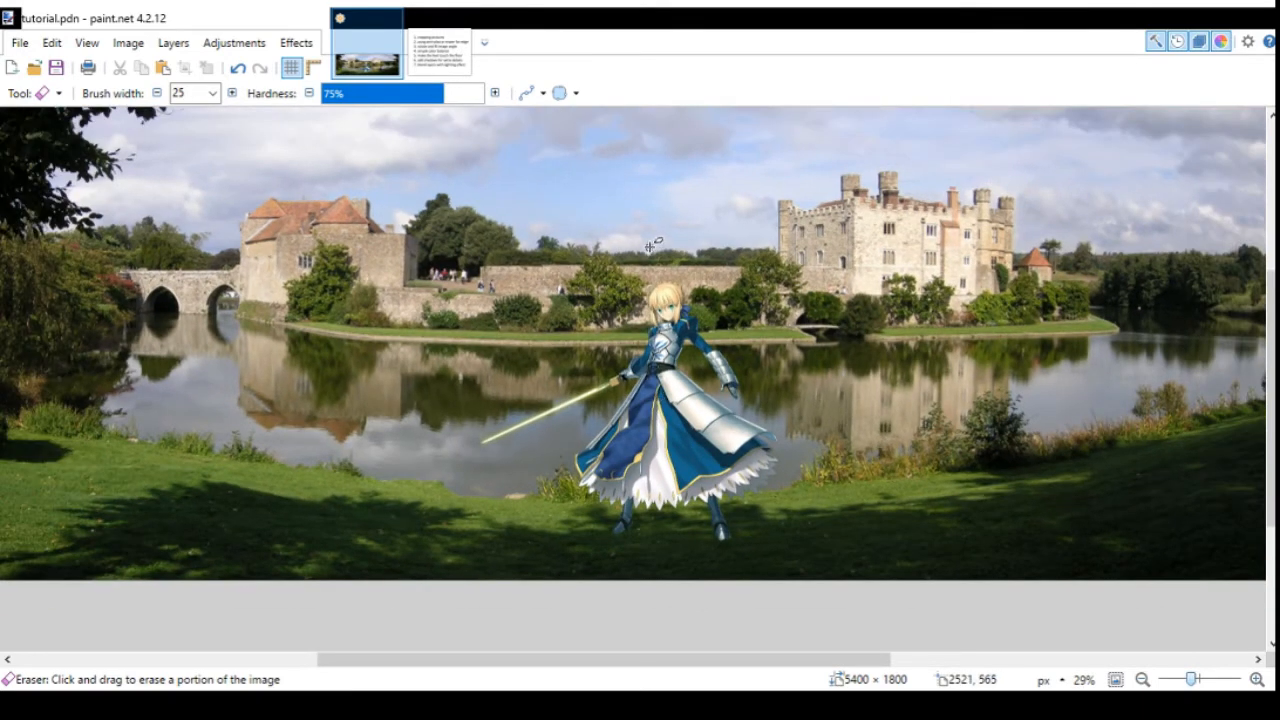
pyautogui.scroll(-1, 655, 370)
pyautogui.scroll(1, 665, 365)
pyautogui.click(448, 74)
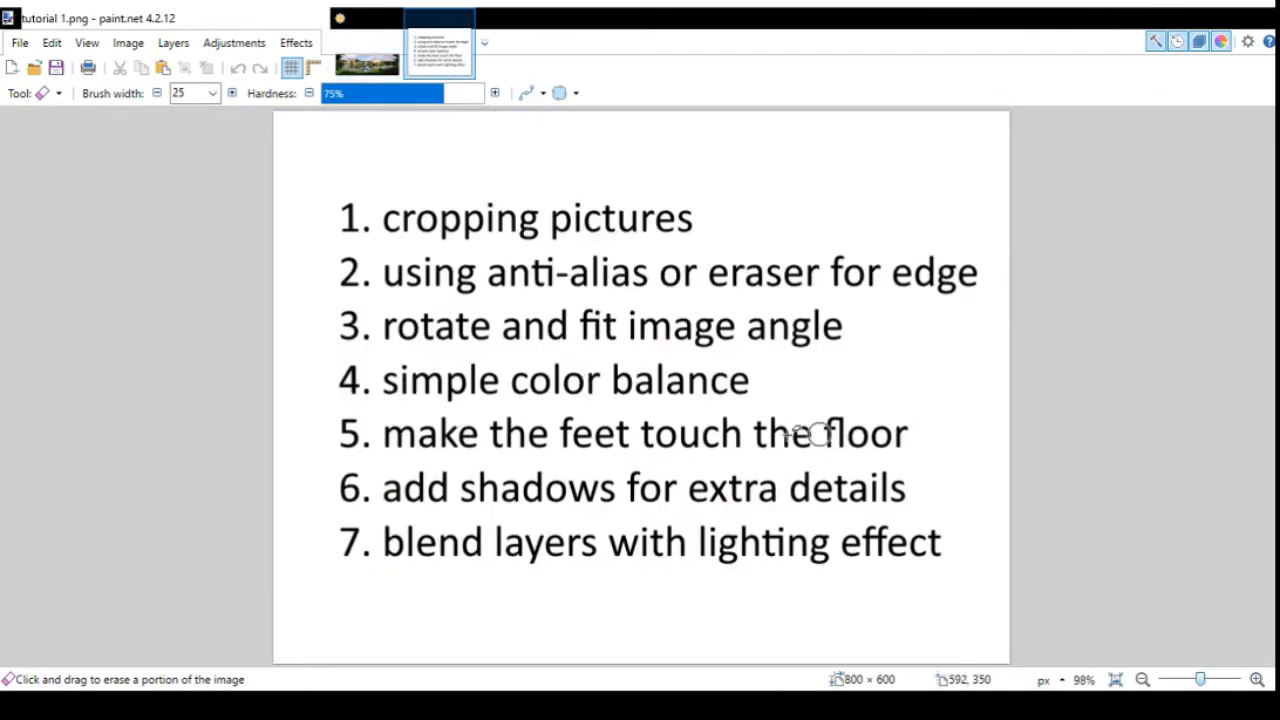
pyautogui.click(367, 60)
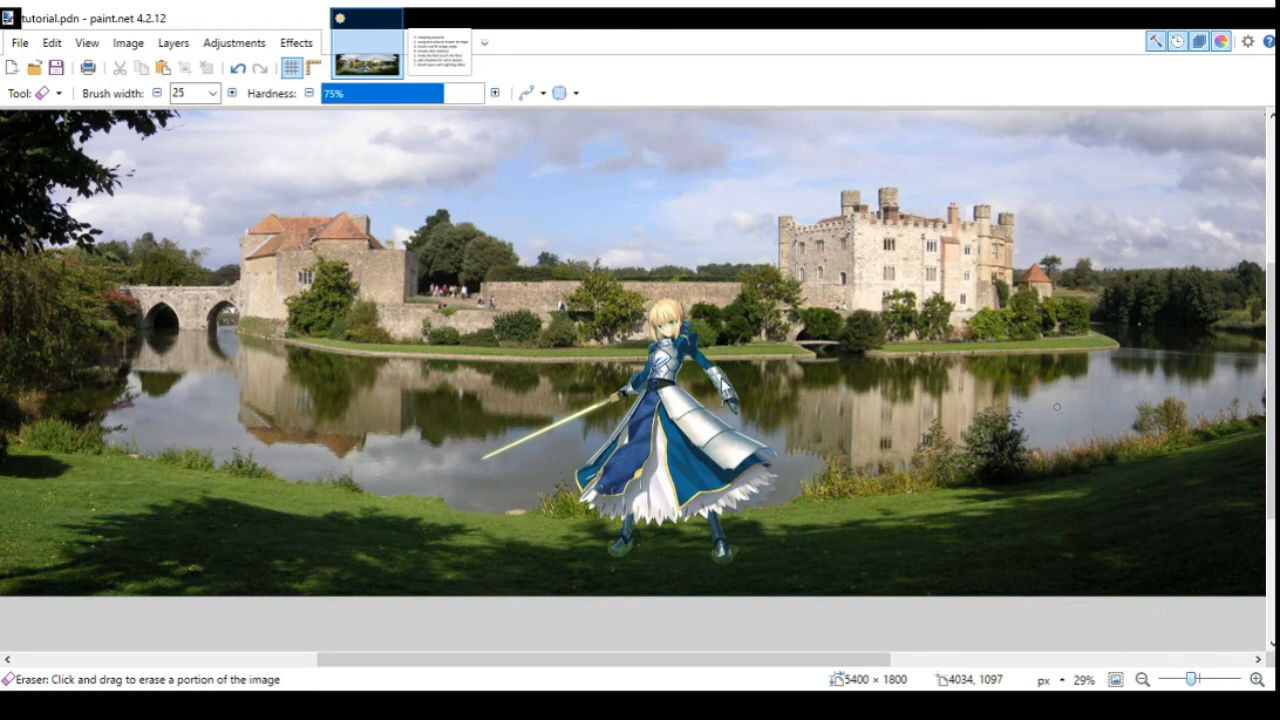
# Compare the boots with and without the last edit, examine the whole scene, and review the checklist for the shadow step.
pyautogui.hotkey('ctrl', 'z')
pyautogui.hotkey('ctrl', 'y')
pyautogui.scroll(-2, 674, 540)
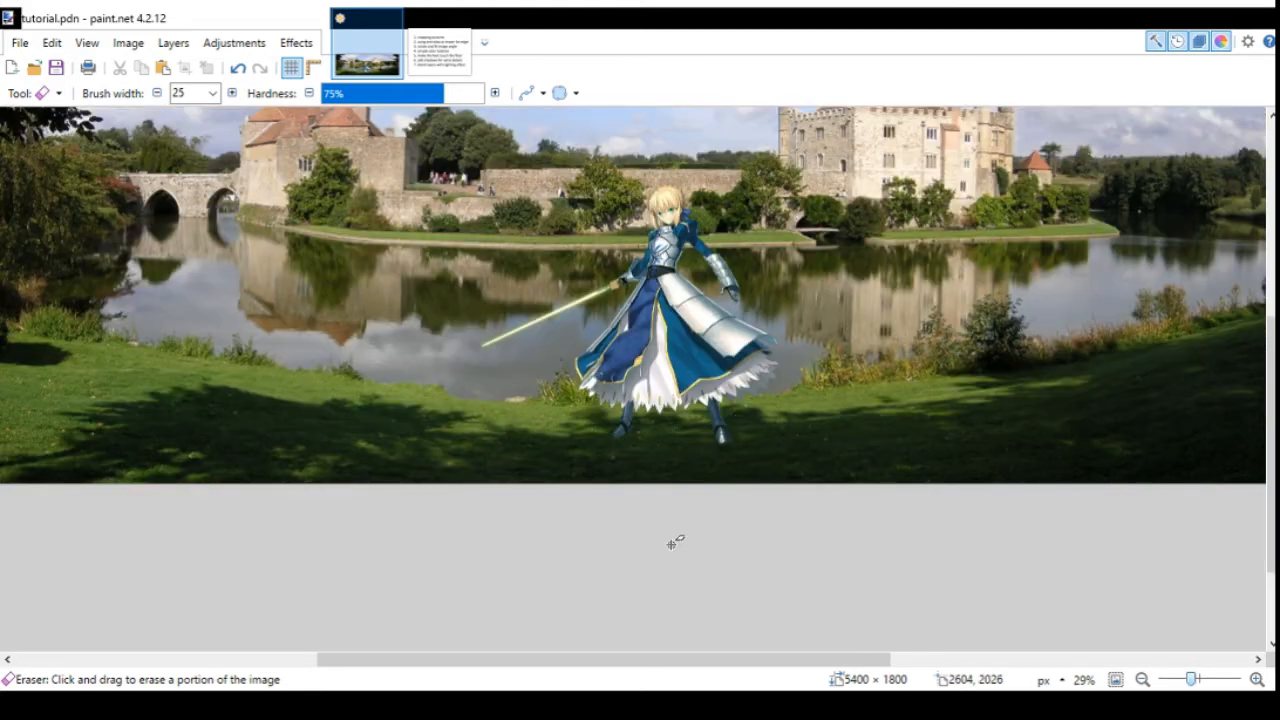
pyautogui.keyDown('ctrl'); pyautogui.scroll(3, 736, 443); pyautogui.keyUp('ctrl')
pyautogui.scroll(1, 736, 443)
pyautogui.scroll(-4, 790, 443)
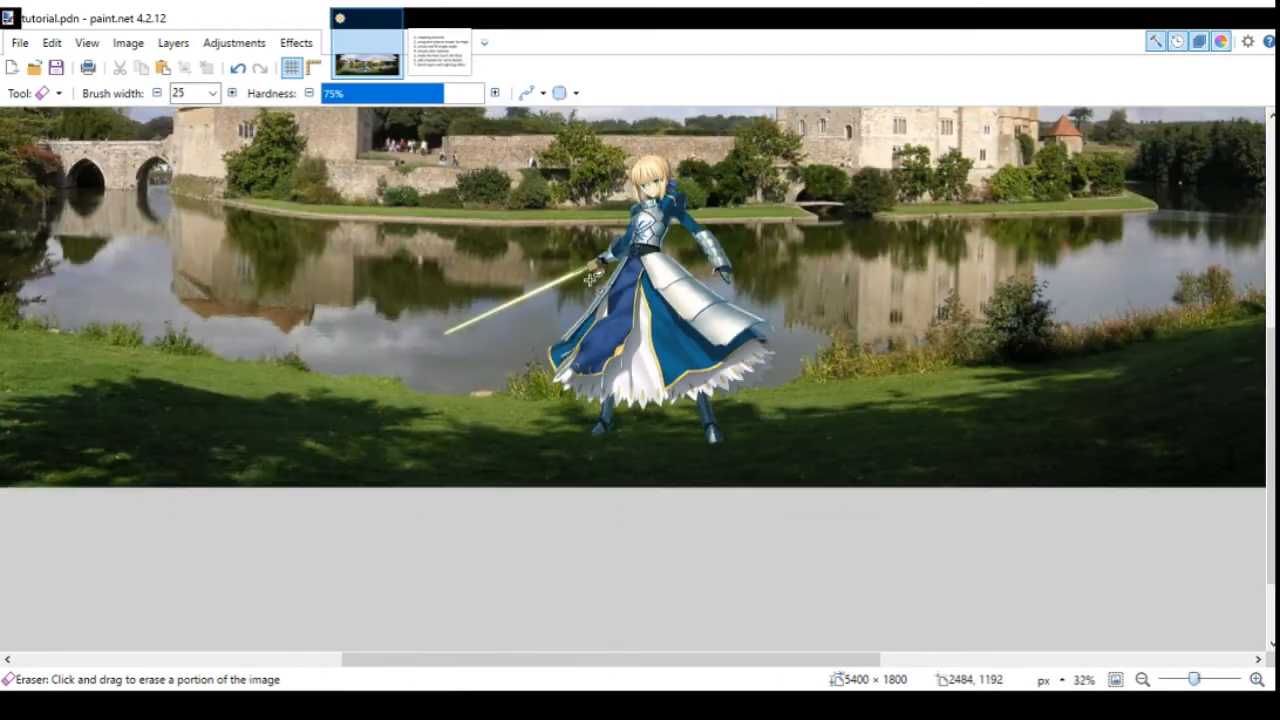
pyautogui.scroll(-2, 650, 560)
pyautogui.scroll(4, 685, 335)
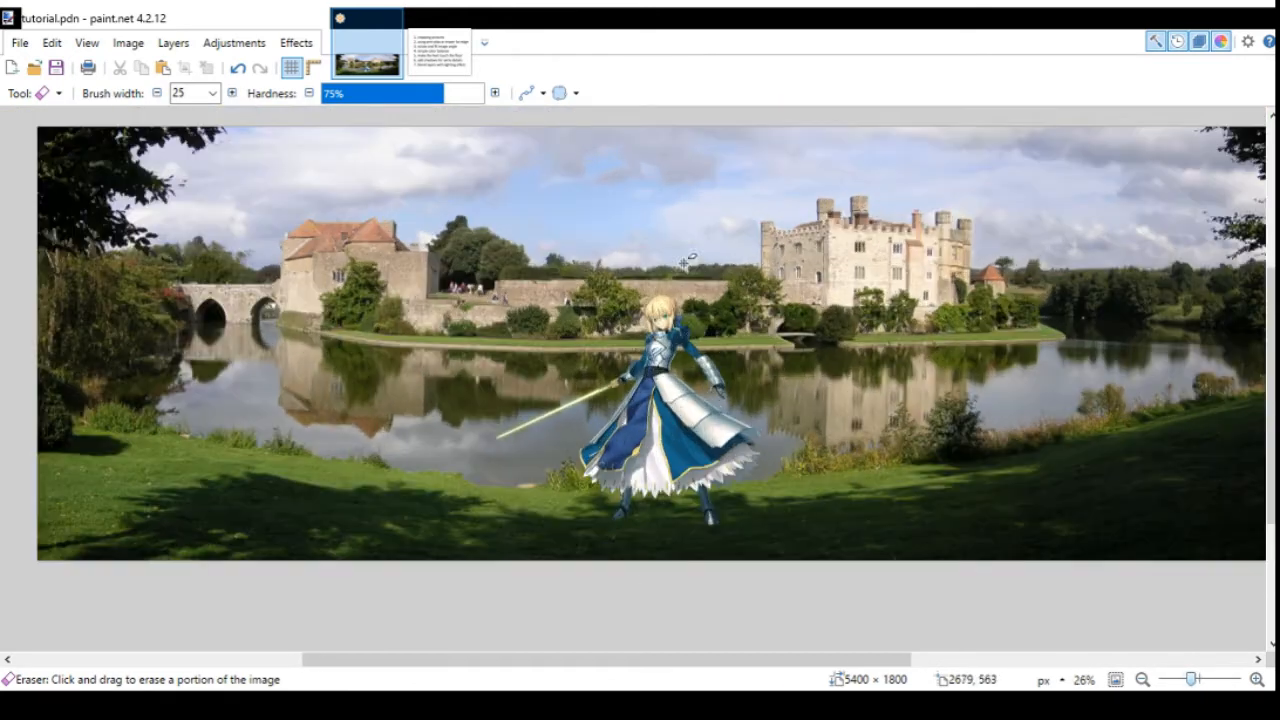
pyautogui.scroll(-1, 680, 345)
pyautogui.scroll(1, 679, 341)
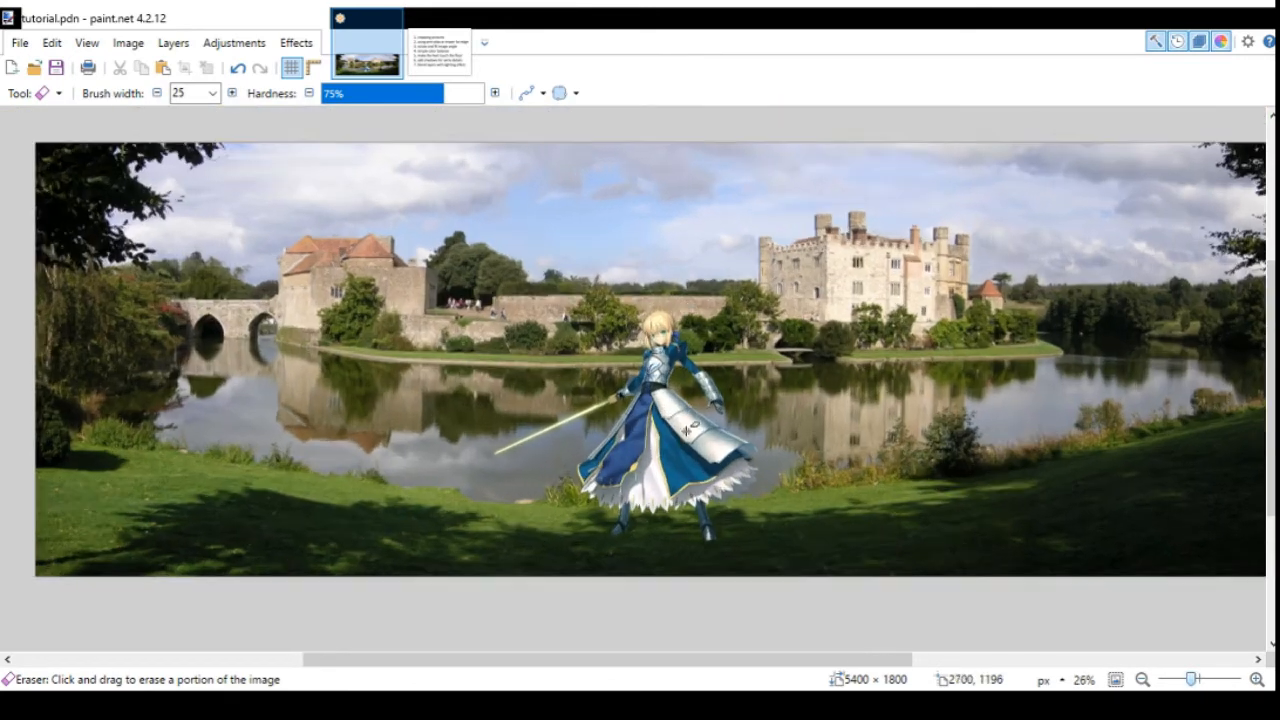
pyautogui.click(441, 60)
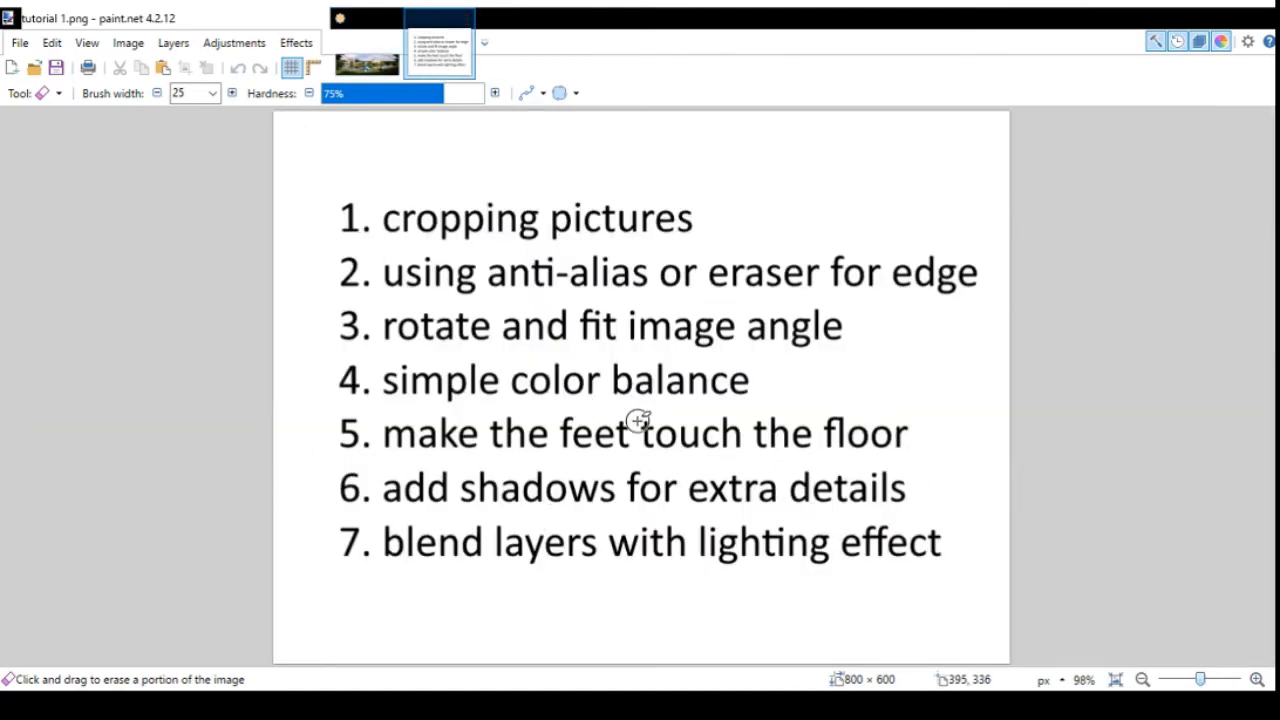
pyautogui.click(368, 66)
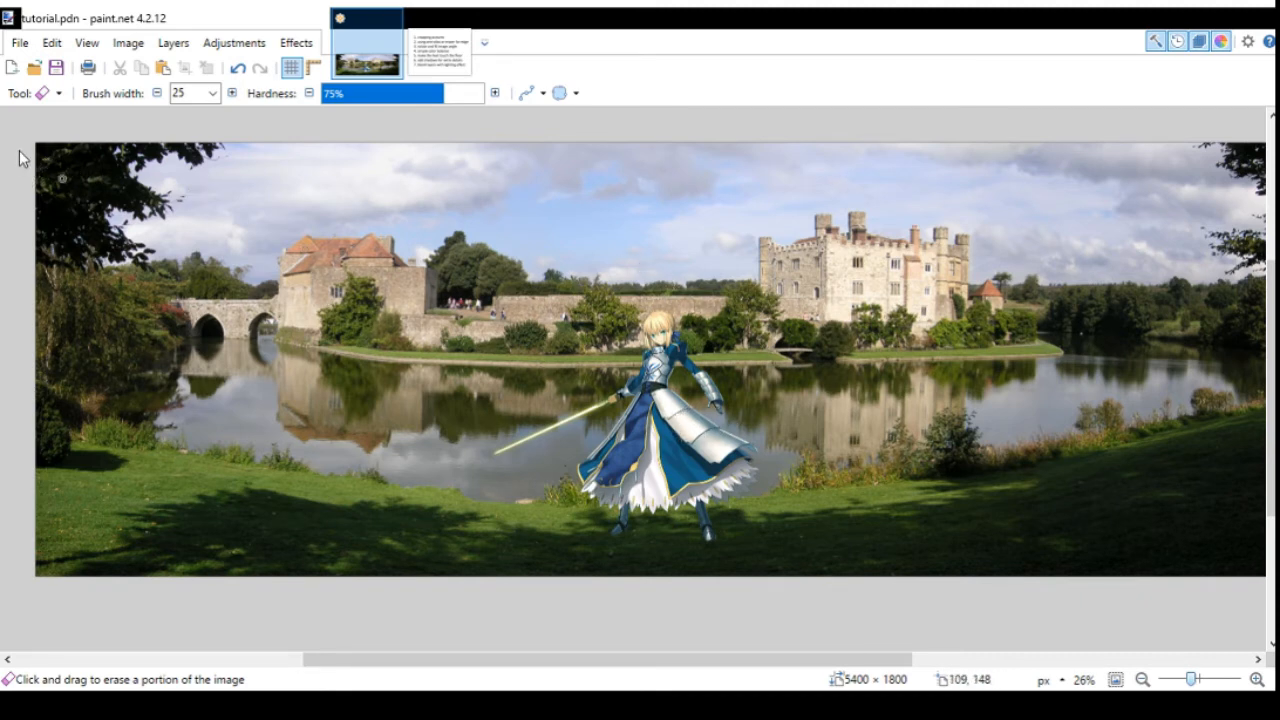
pyautogui.press('s')
pyautogui.moveTo(772, 260)
pyautogui.mouseDown()
pyautogui.moveTo(707, 267)
pyautogui.moveTo(513, 376)
pyautogui.moveTo(461, 611)
pyautogui.moveTo(437, 609)
pyautogui.mouseUp()
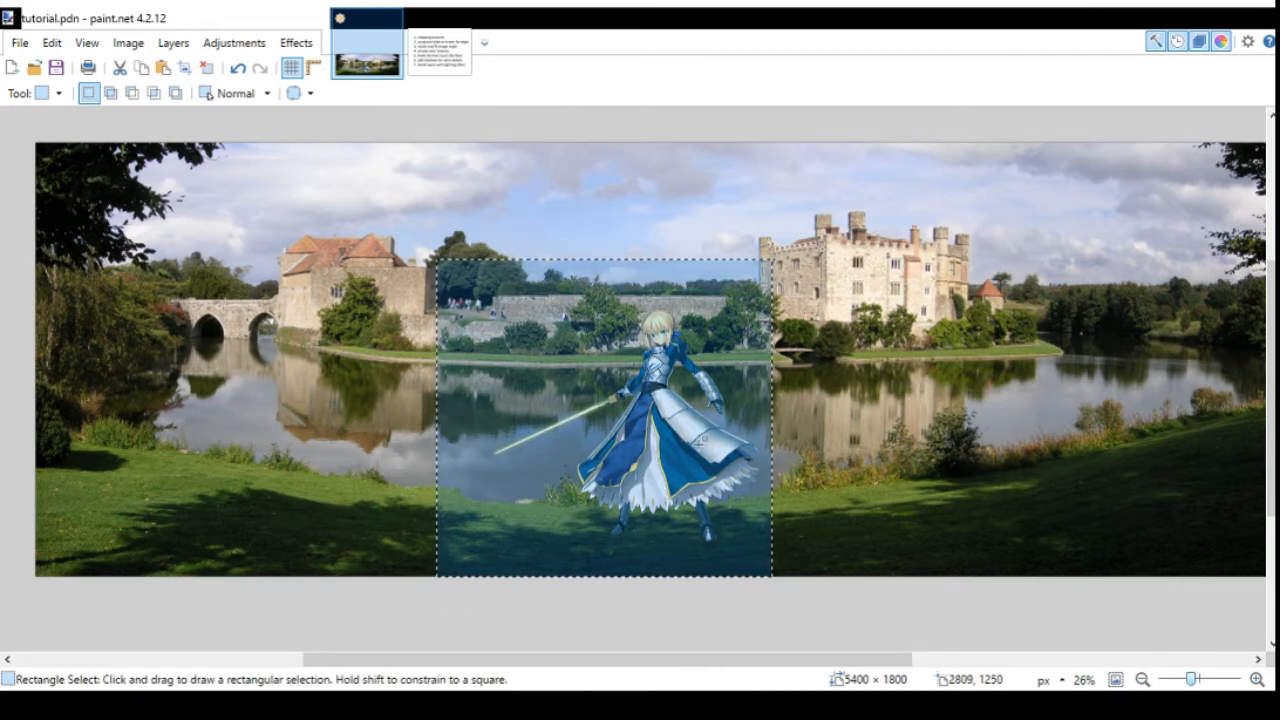
pyautogui.press('m')
pyautogui.hotkey('ctrl', 'd')
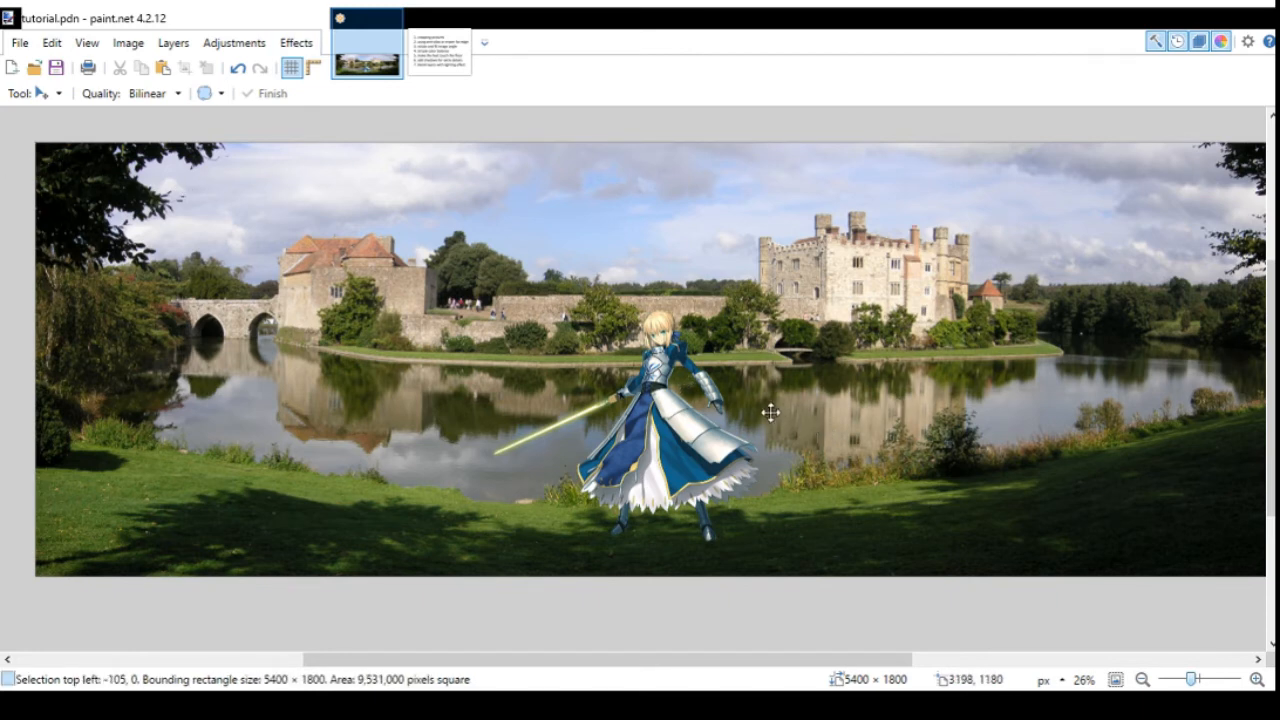
# Paste a copy of the swordswoman beside the original on the sword side and select its silhouette with the Magic Wand and an inverted selection.
pyautogui.hotkey('ctrl', 'v')
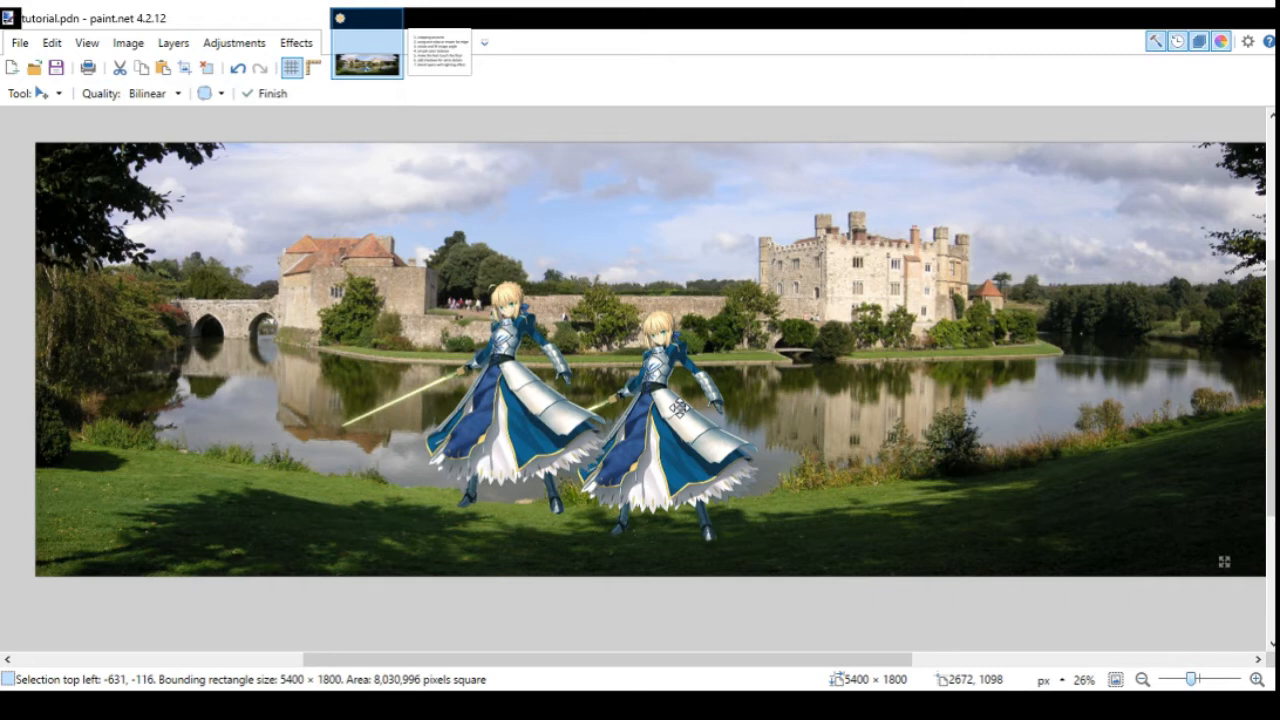
pyautogui.hotkey('ctrl', 'd')
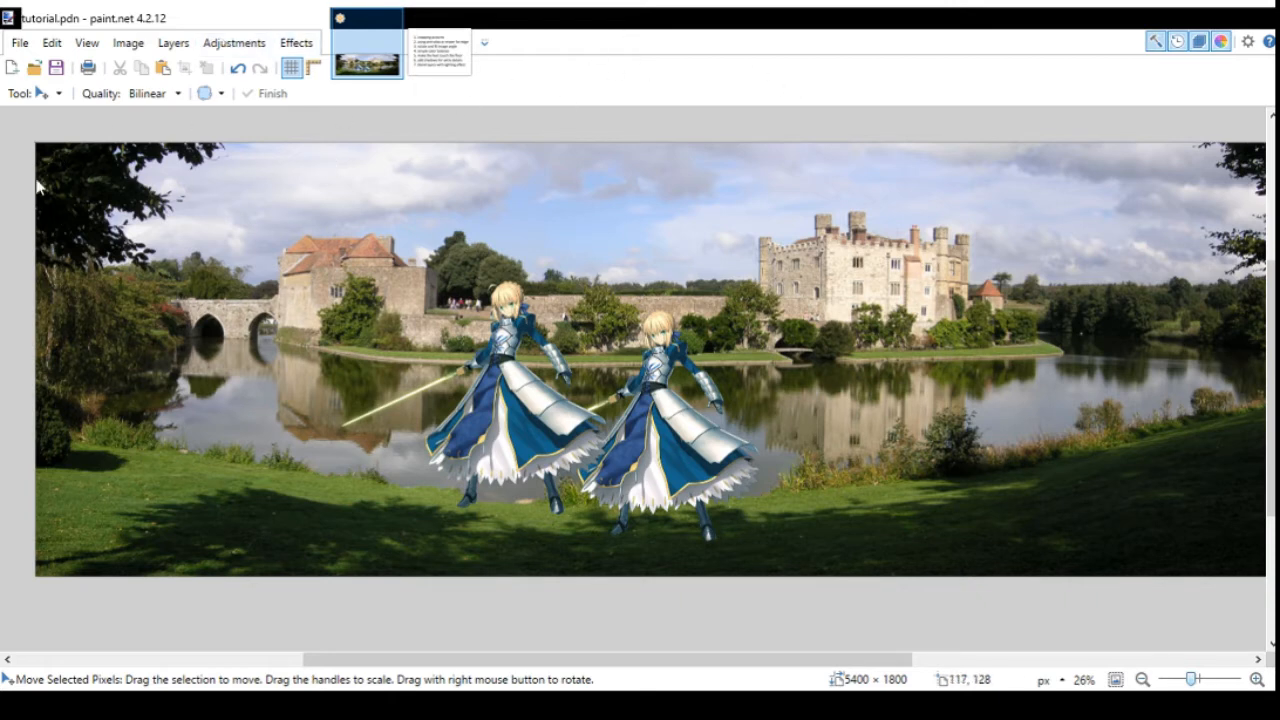
pyautogui.click(15, 226)
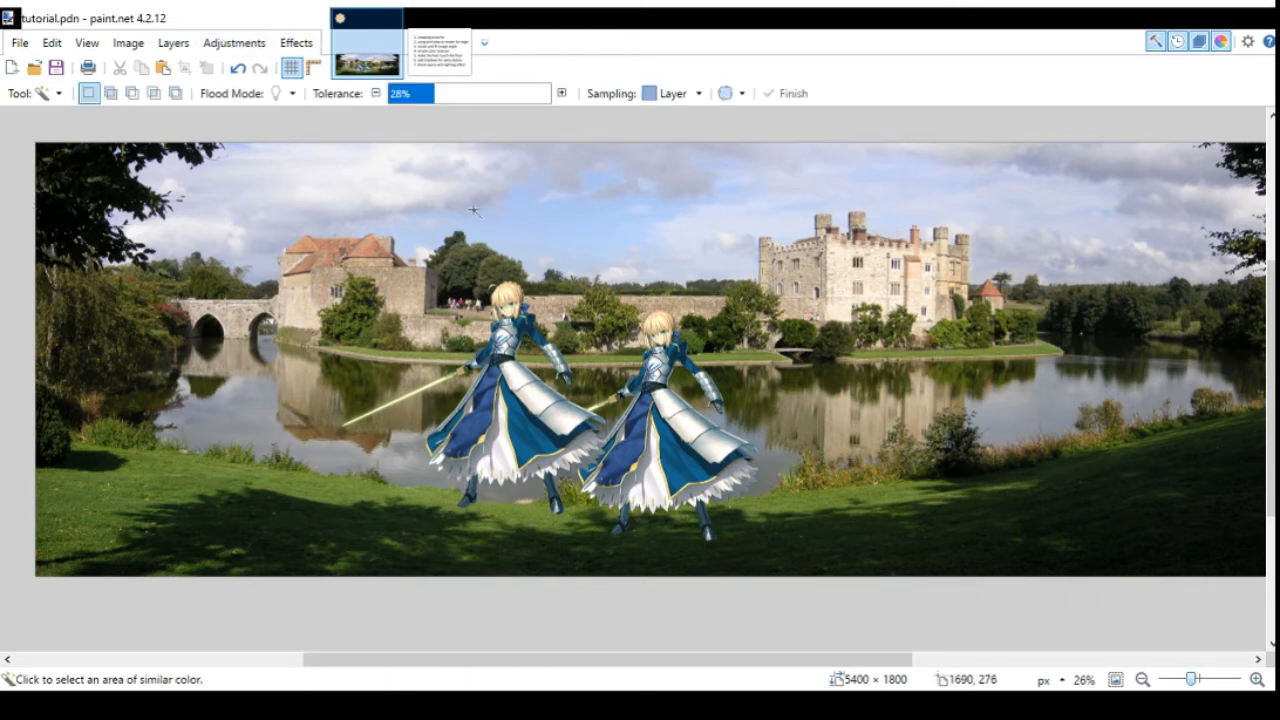
pyautogui.click(595, 235)
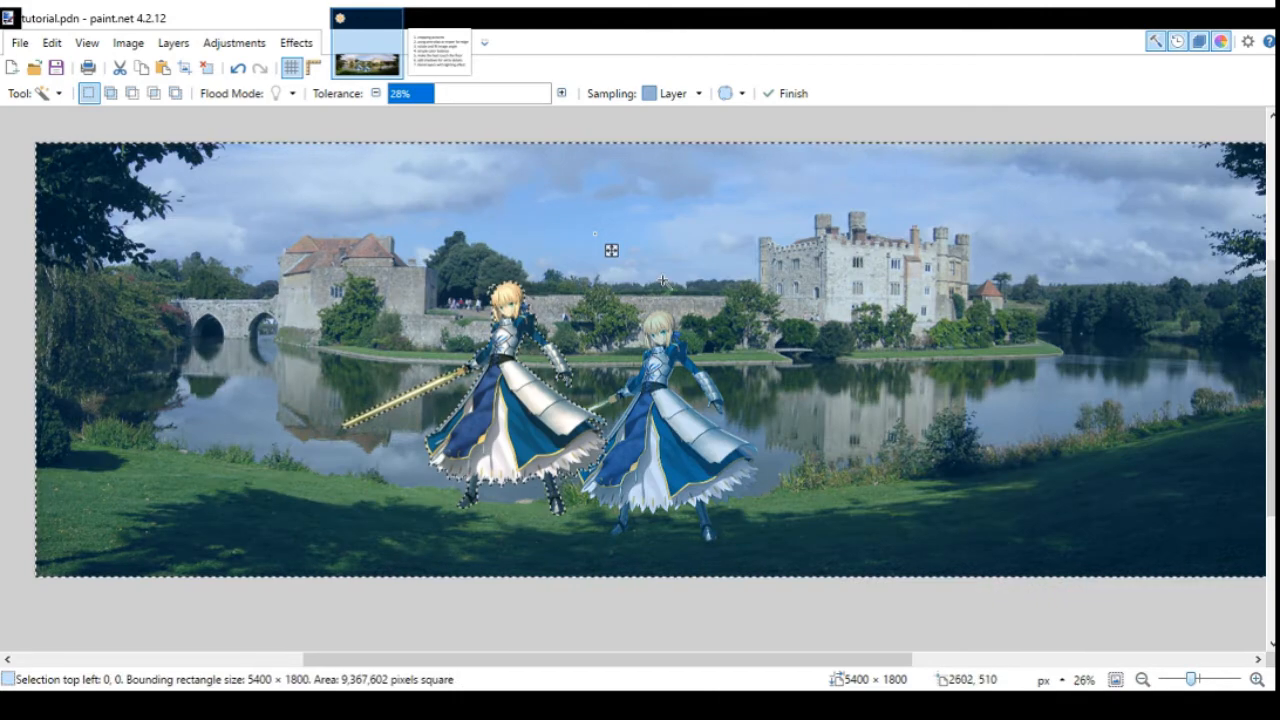
pyautogui.scroll(3, 611, 250)
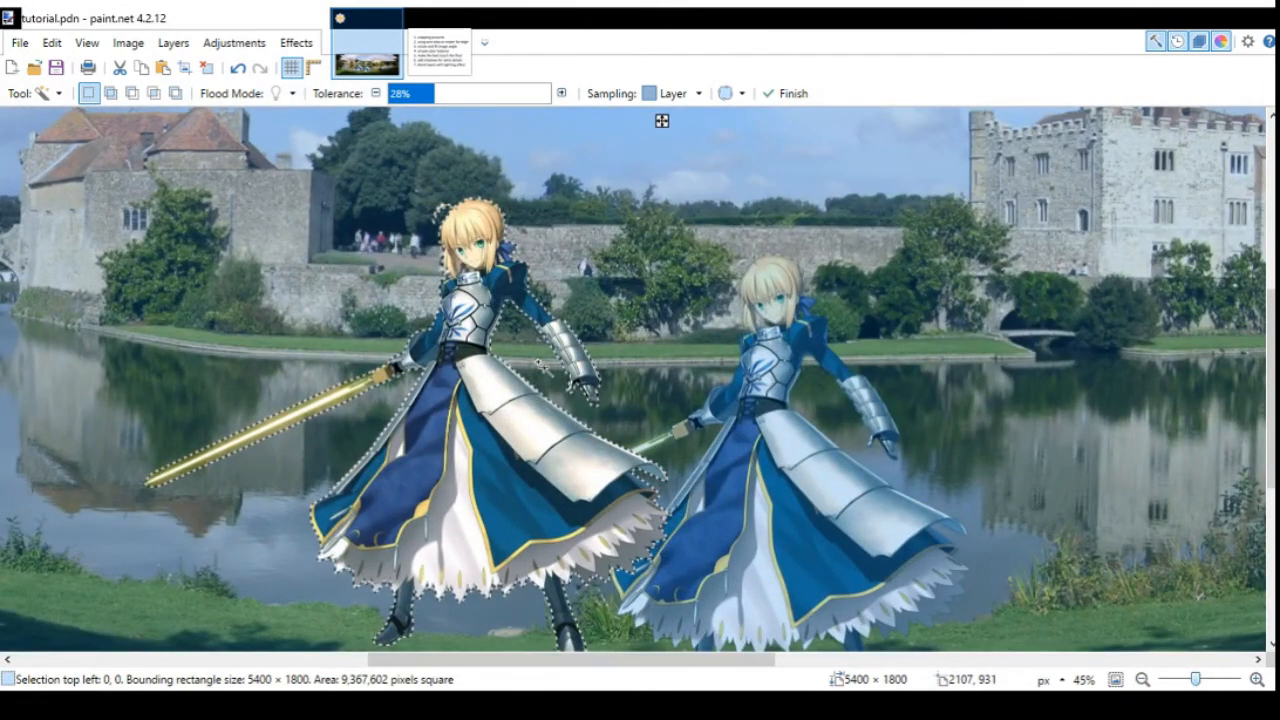
pyautogui.scroll(-1, 539, 364)
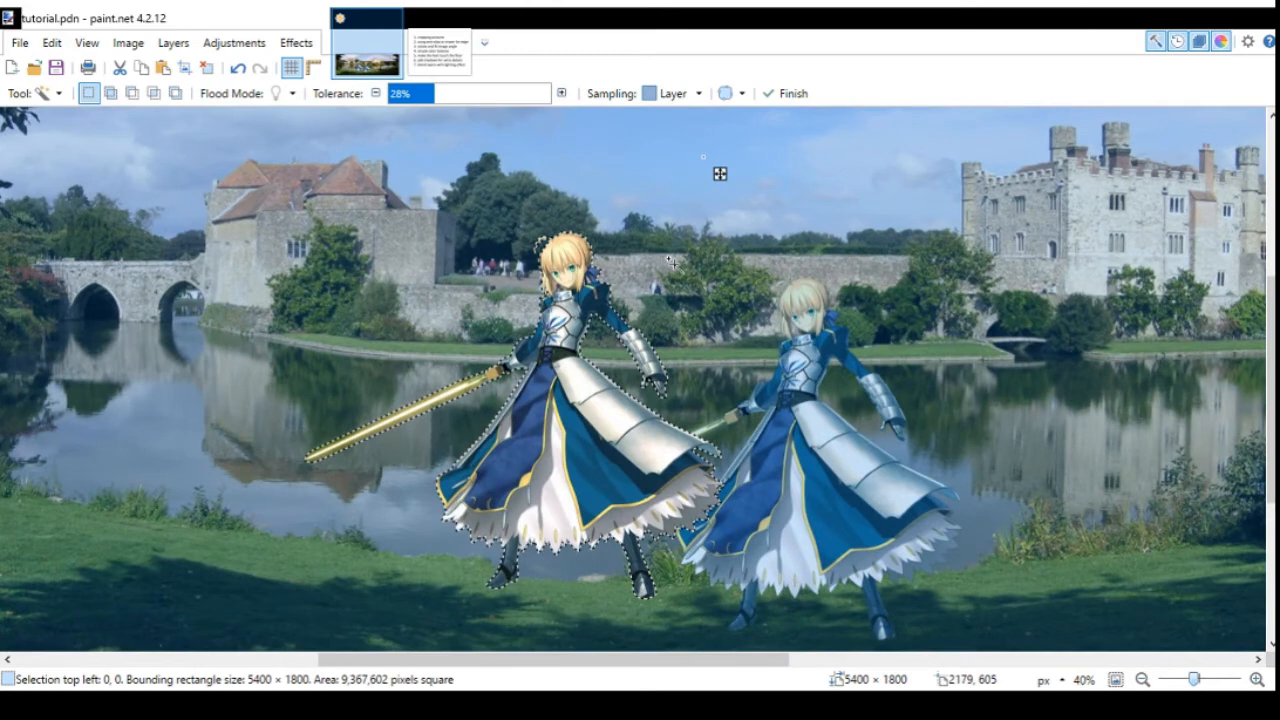
pyautogui.hotkey('ctrl', 'i')
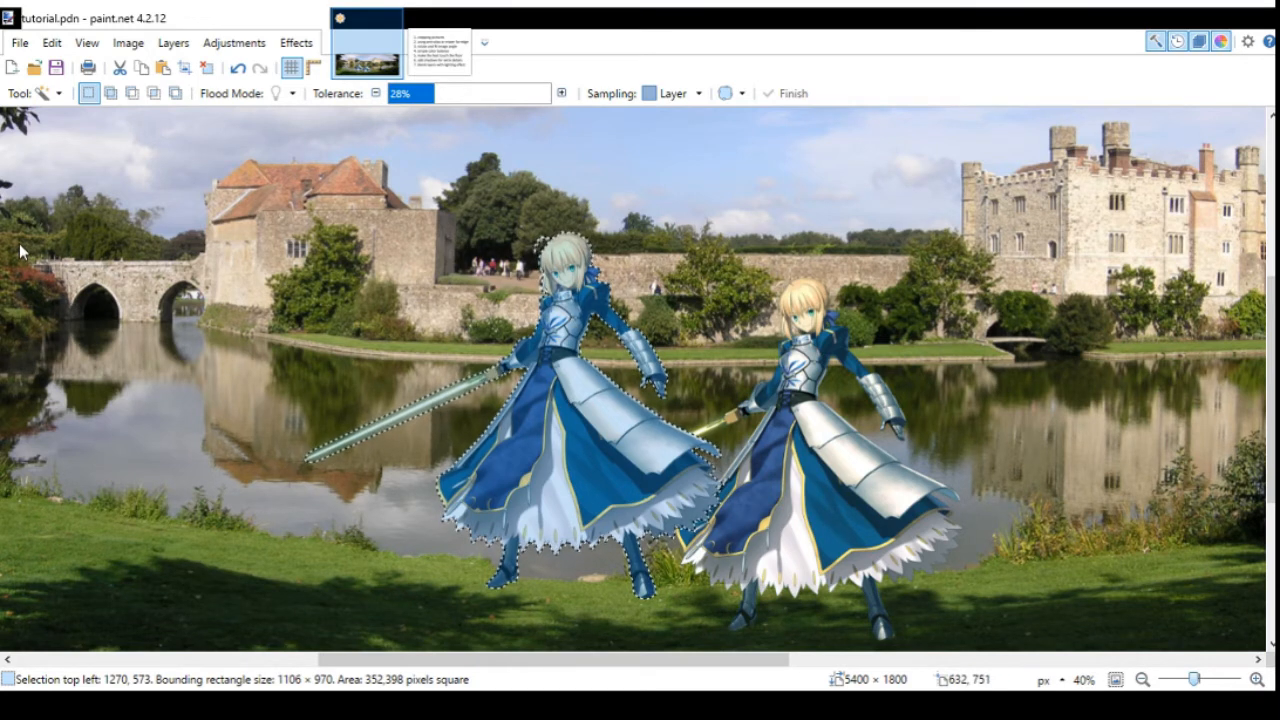
# Try to fill the selected swordswoman copy with solid black using the Paint Bucket at 100% tolerance.
pyautogui.press('f')
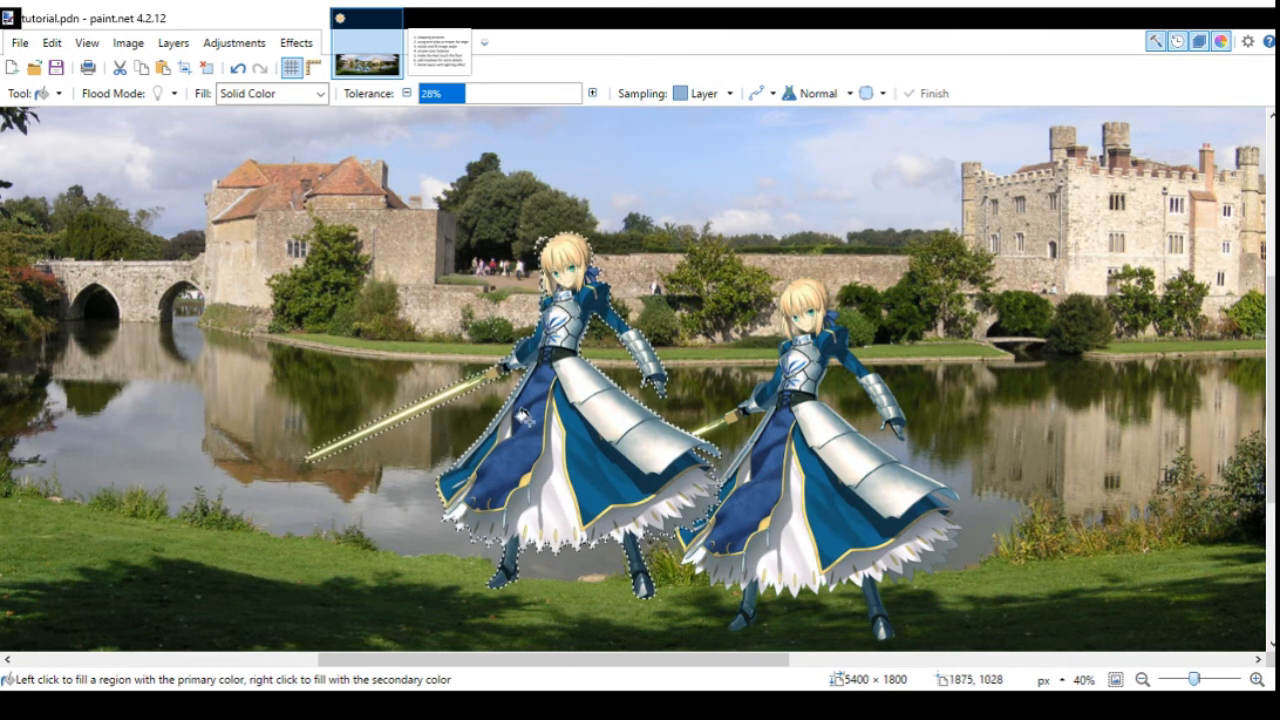
pyautogui.click(598, 422)
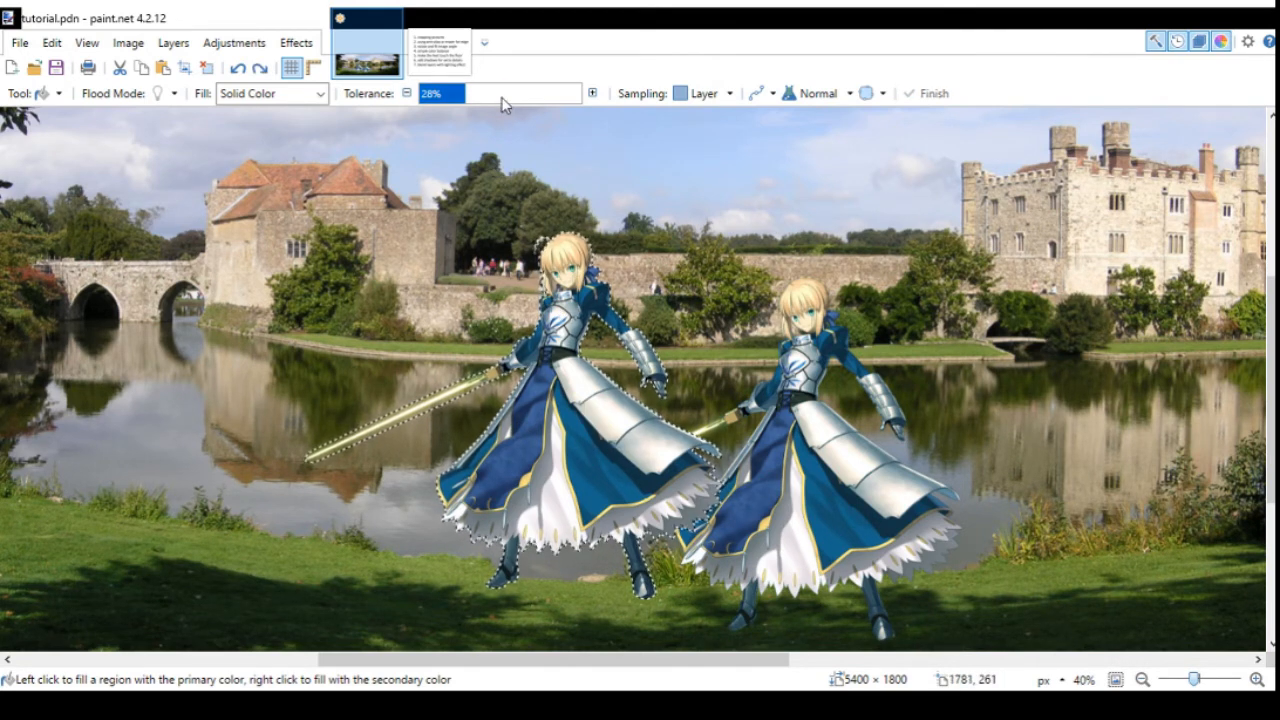
pyautogui.moveTo(500, 94); pyautogui.dragTo(588, 93)
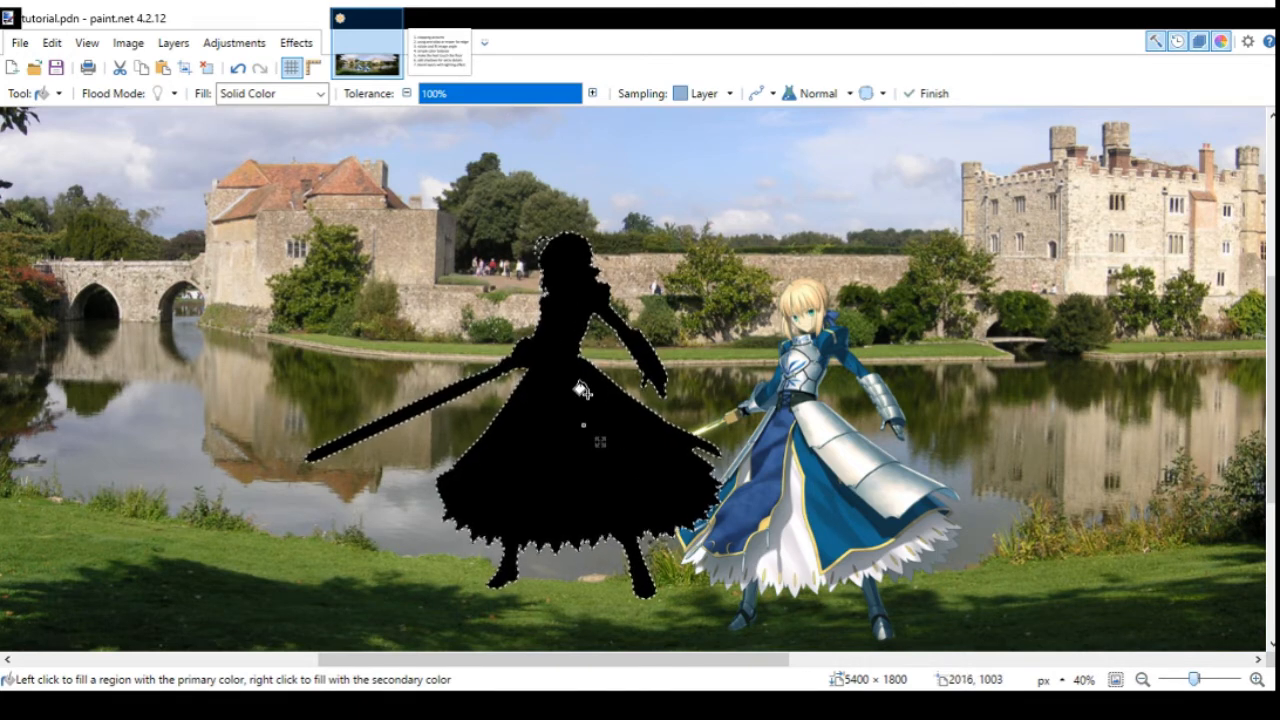
pyautogui.hotkey('ctrl', 'z')
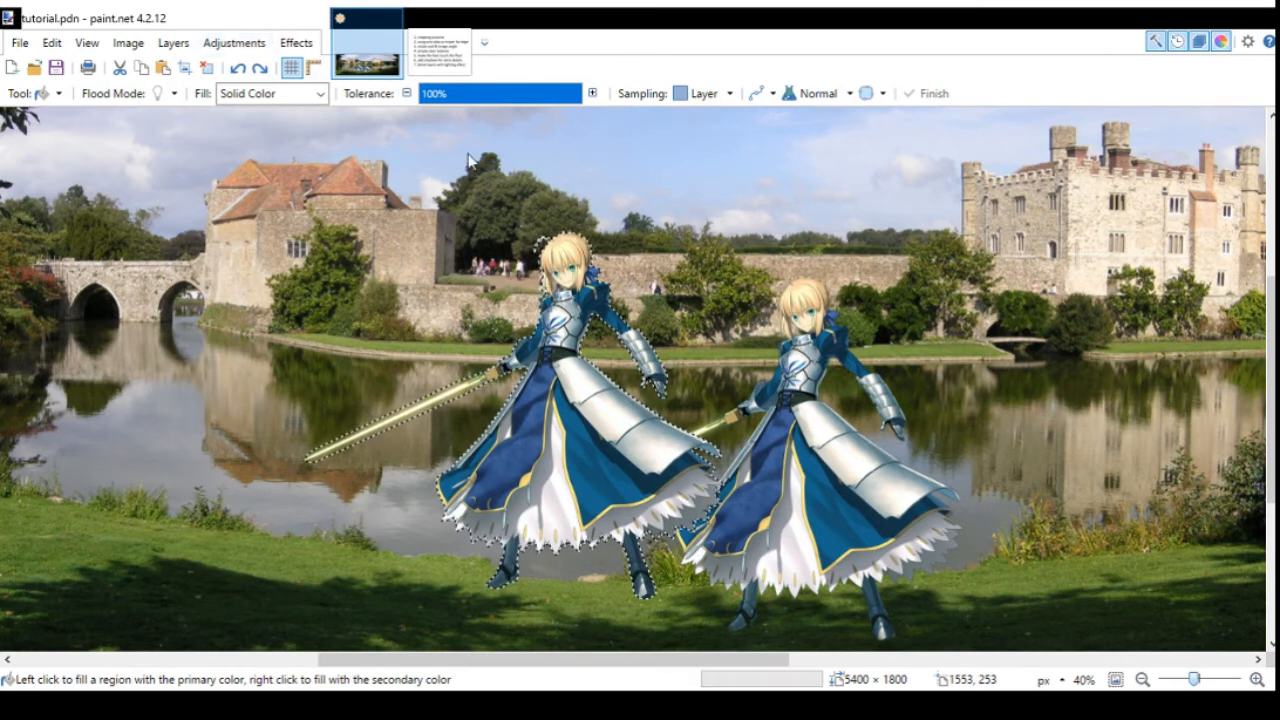
# Convert the selected swordswoman copy to black and white, and lower its brightness and contrast to a dark grey.
pyautogui.hotkey('ctrl', 'shift', 'g')
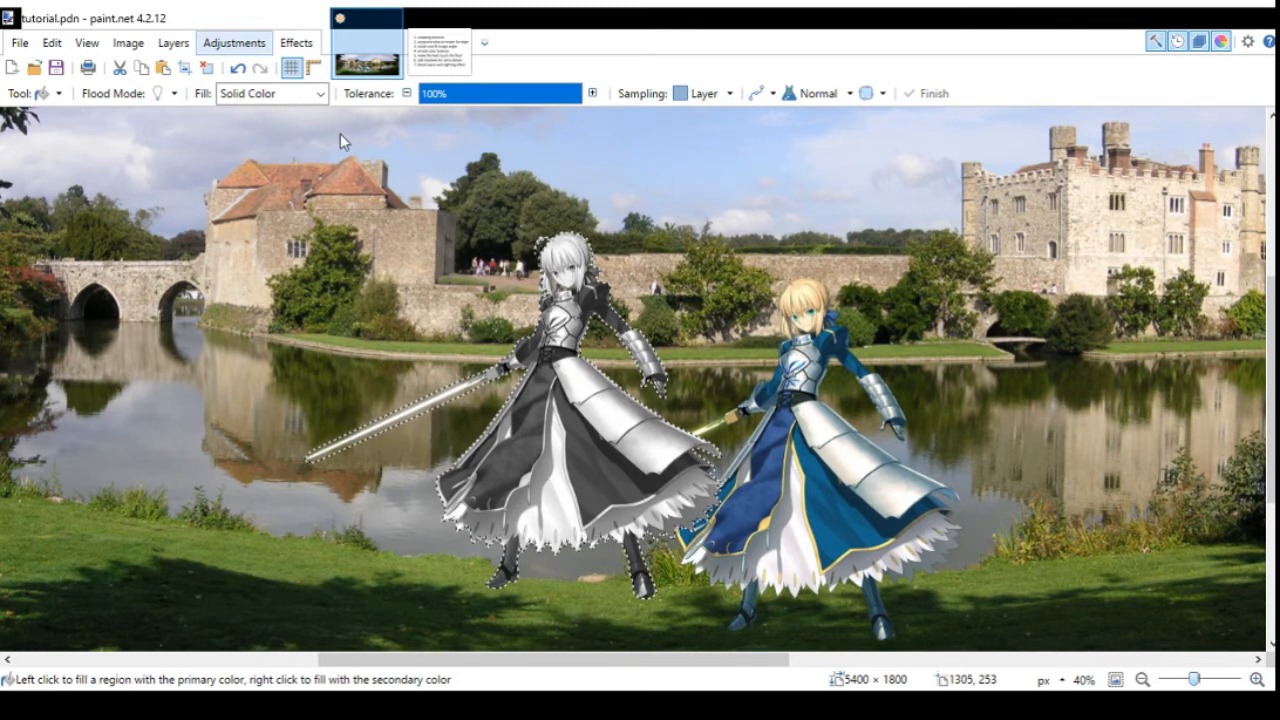
pyautogui.click(846, 195)
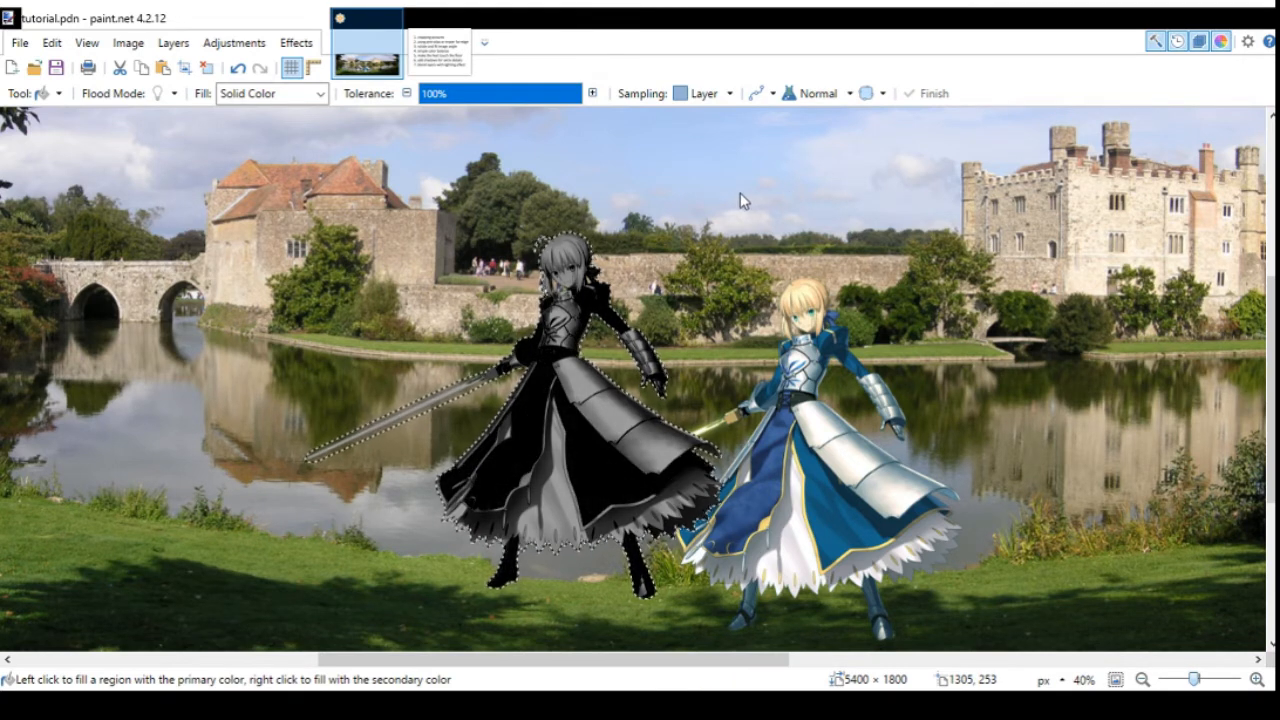
pyautogui.click(865, 242)
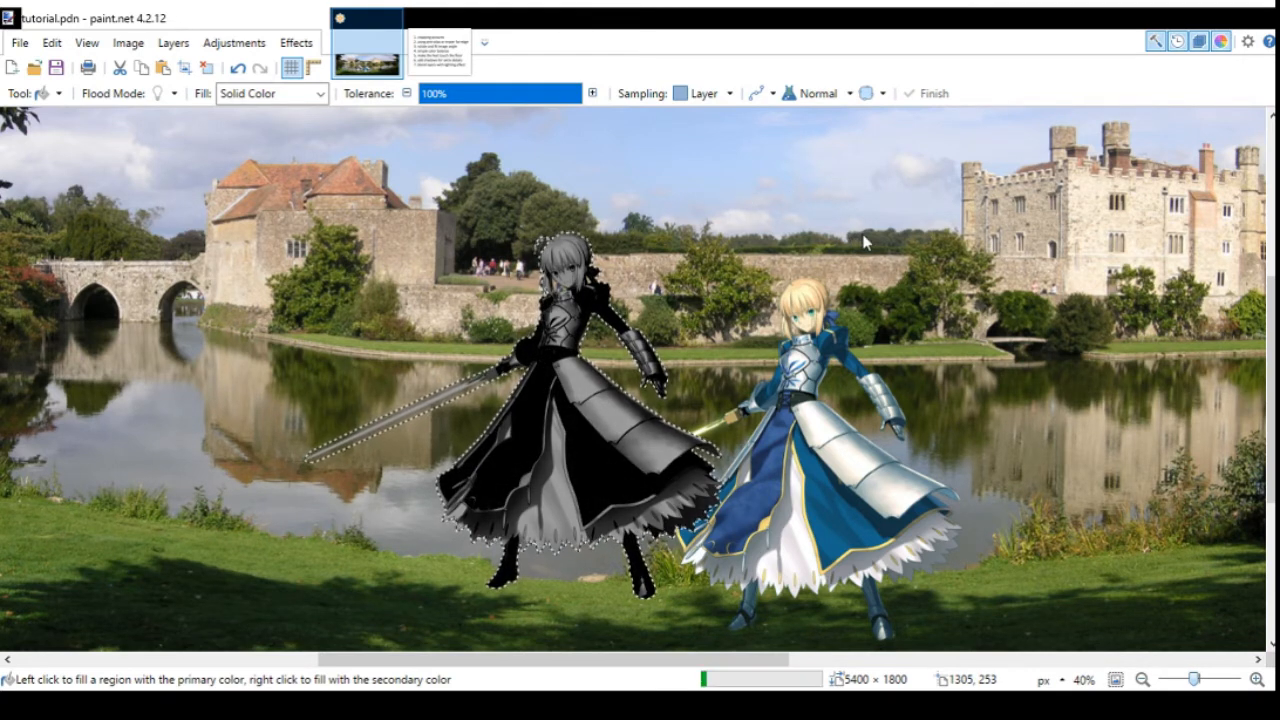
pyautogui.click(919, 233)
pyautogui.click(782, 233)
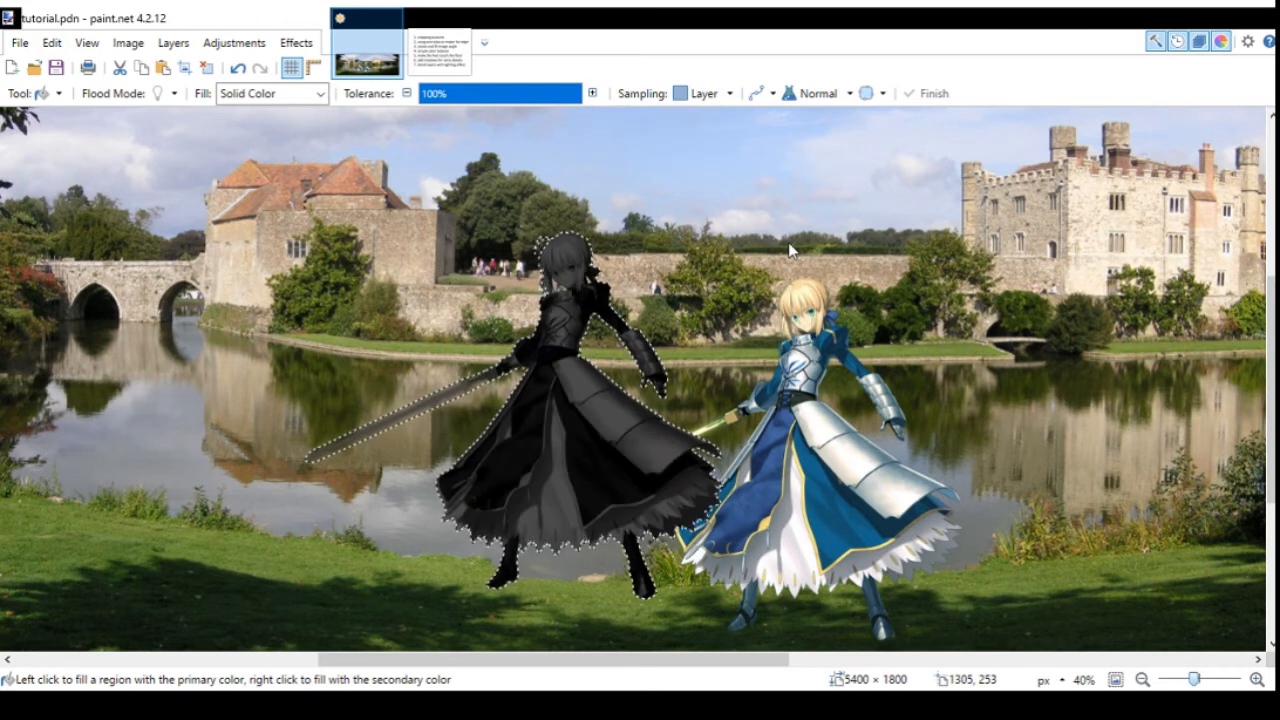
pyautogui.click(781, 253)
pyautogui.moveTo(749, 187)
pyautogui.mouseDown()
pyautogui.moveTo(788, 187)
pyautogui.moveTo(725, 190)
pyautogui.mouseUp()
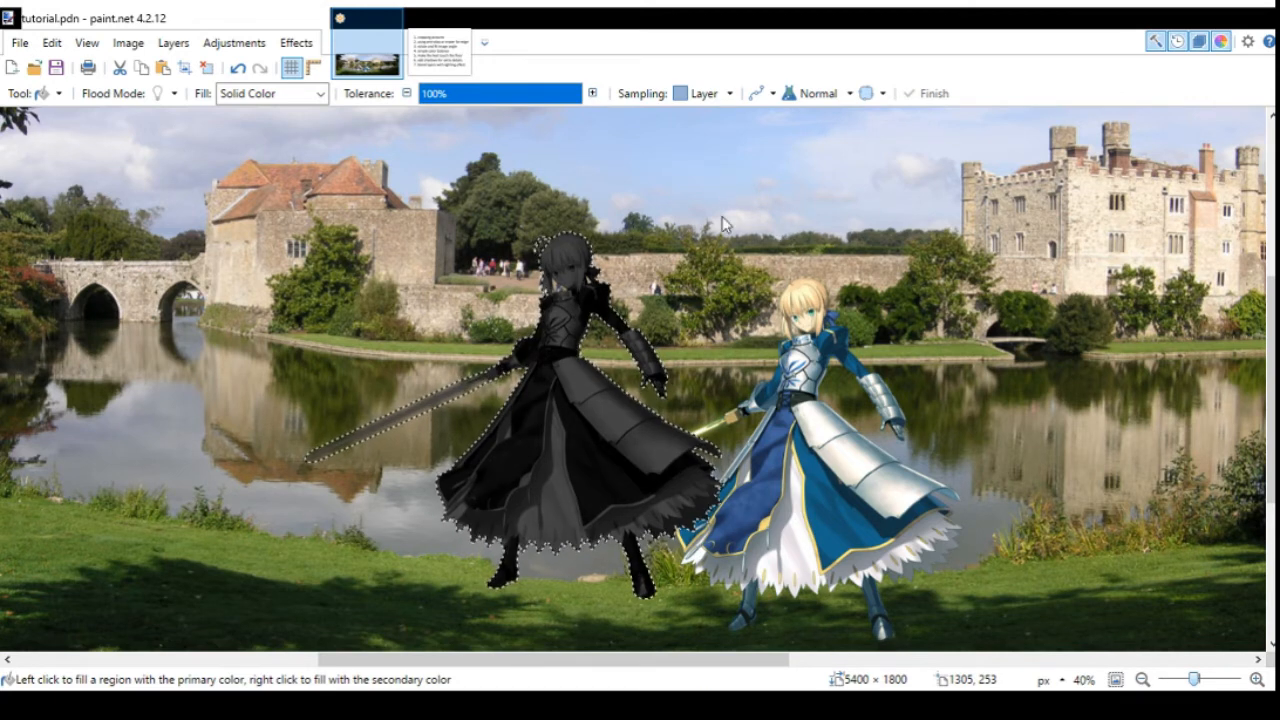
pyautogui.moveTo(769, 235); pyautogui.dragTo(764, 235)
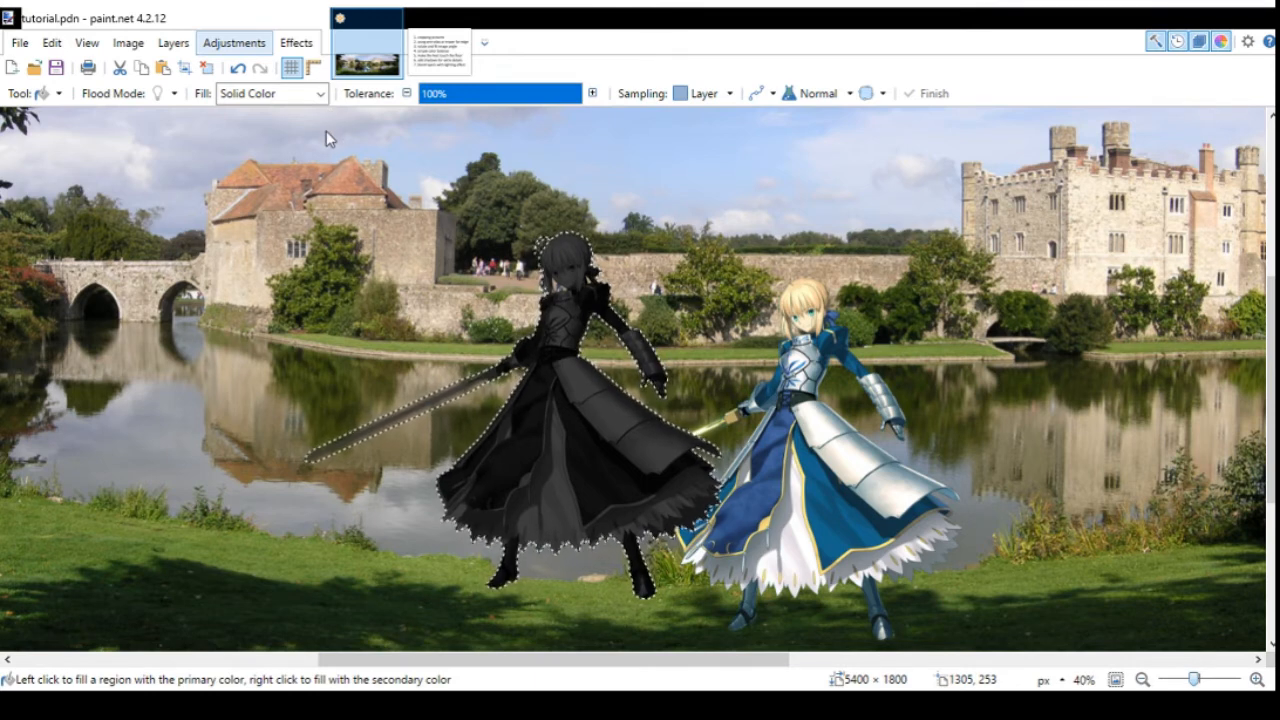
# Darken the selected swordswoman copy to near-black by adjusting its brightness and contrast further, and deselect it.
pyautogui.click(652, 260)
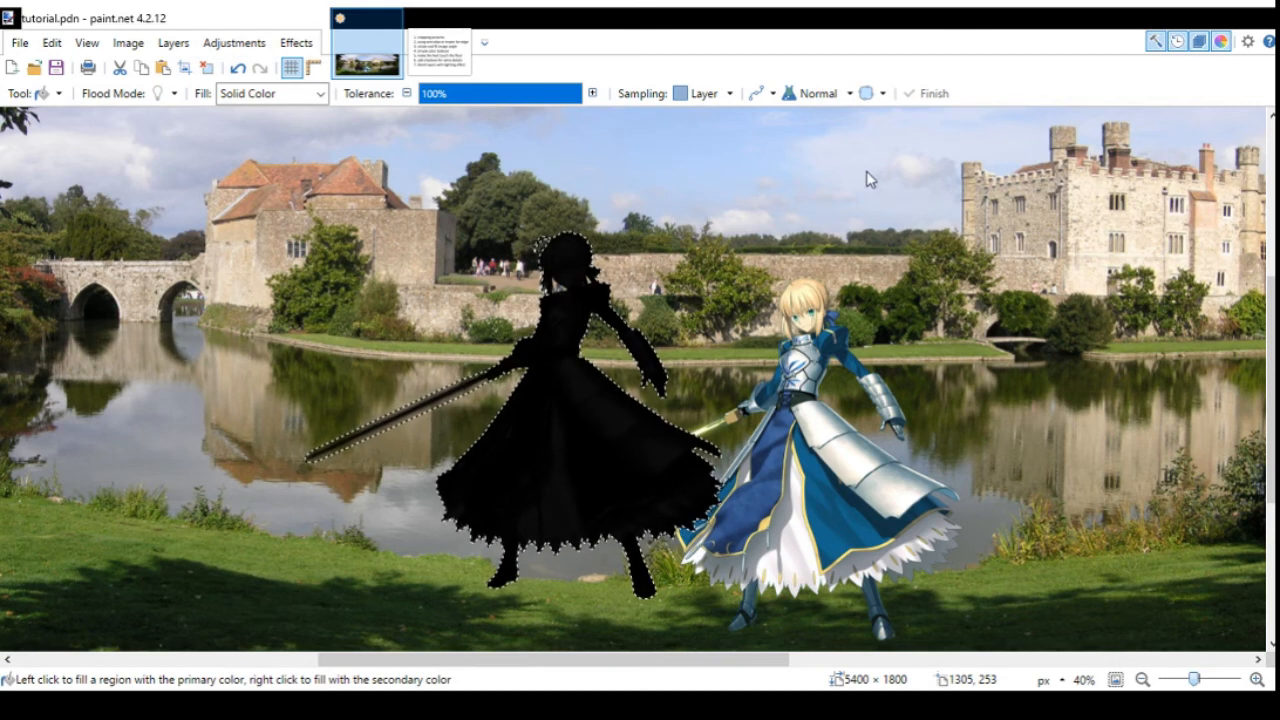
pyautogui.click(714, 215)
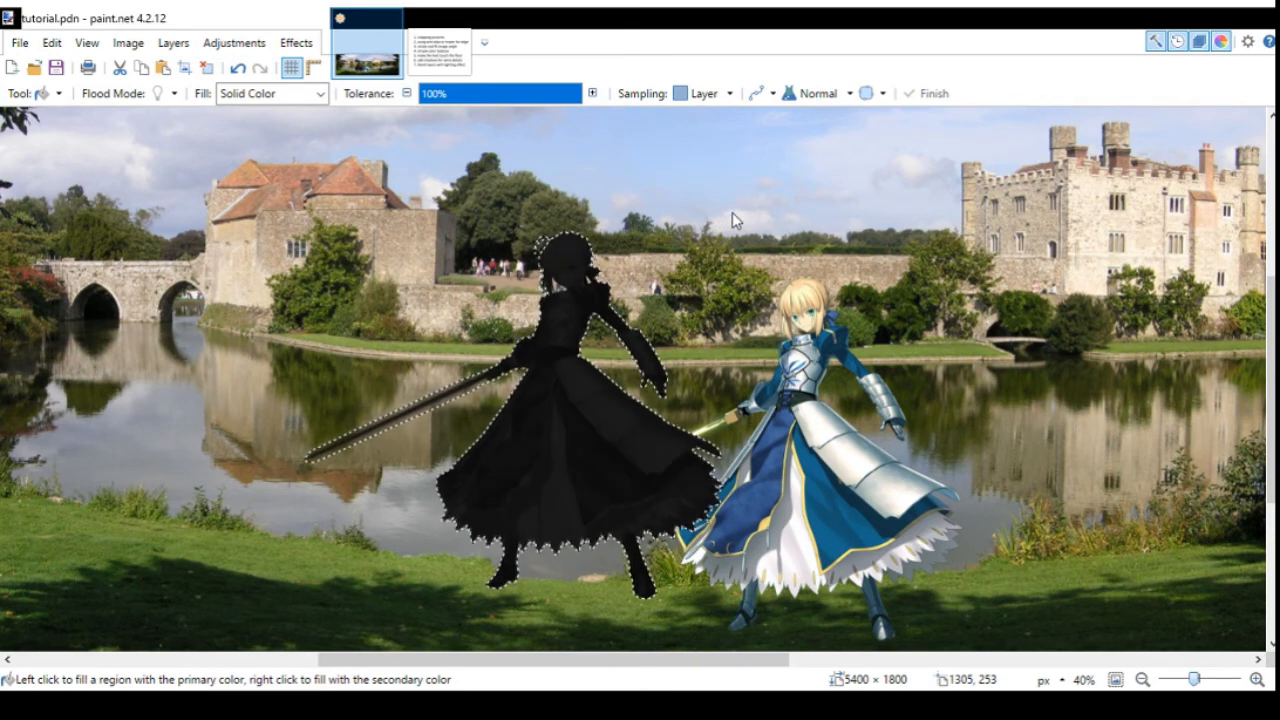
pyautogui.click(732, 212)
pyautogui.click(734, 213)
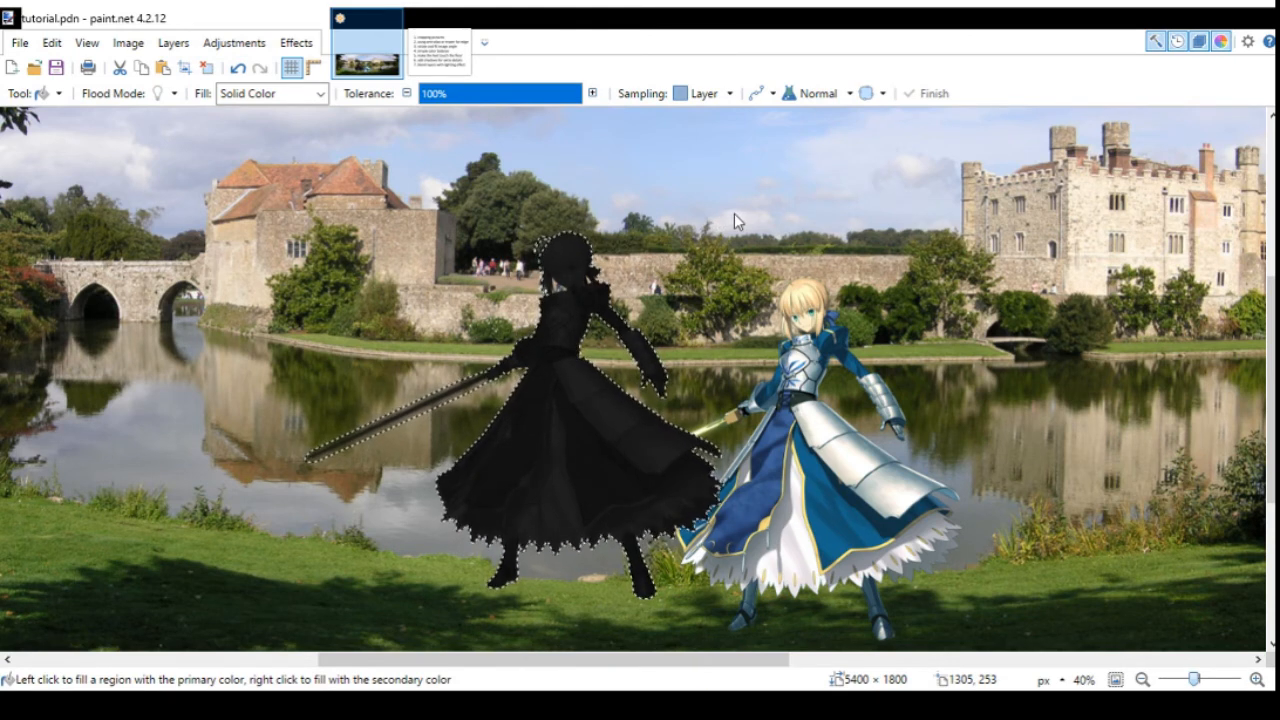
pyautogui.click(734, 213)
pyautogui.click(740, 252)
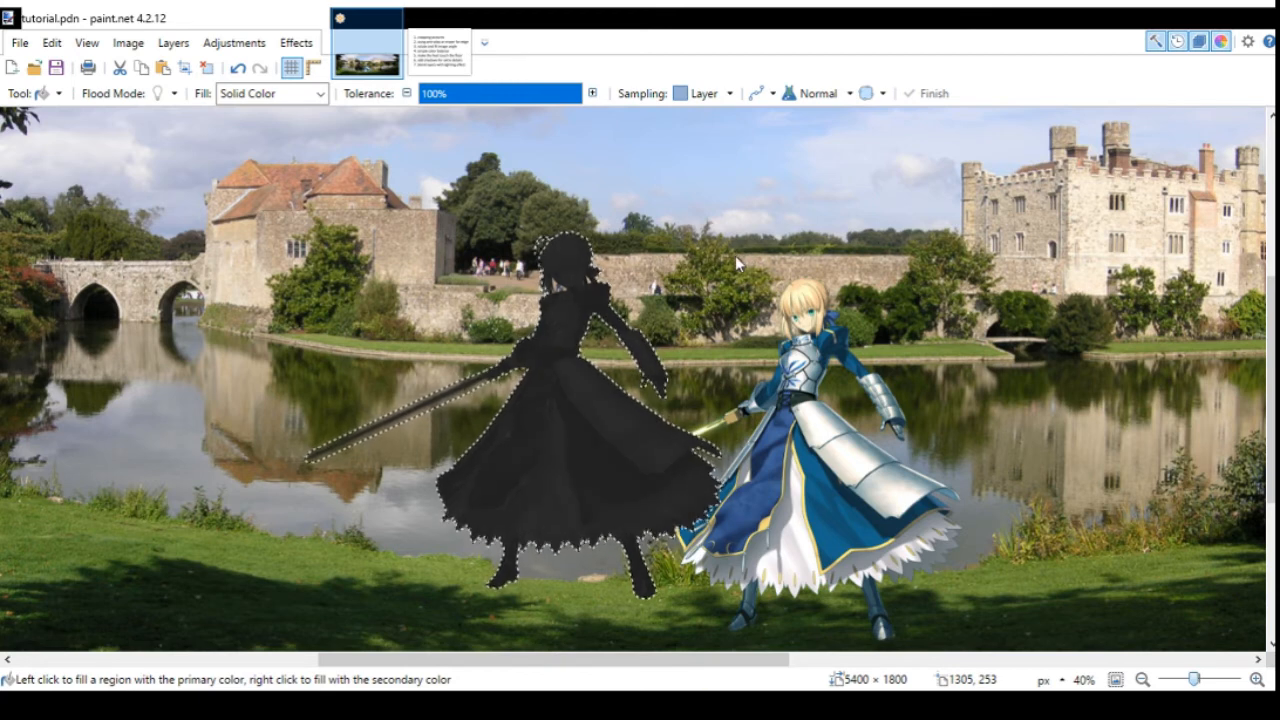
pyautogui.click(735, 255)
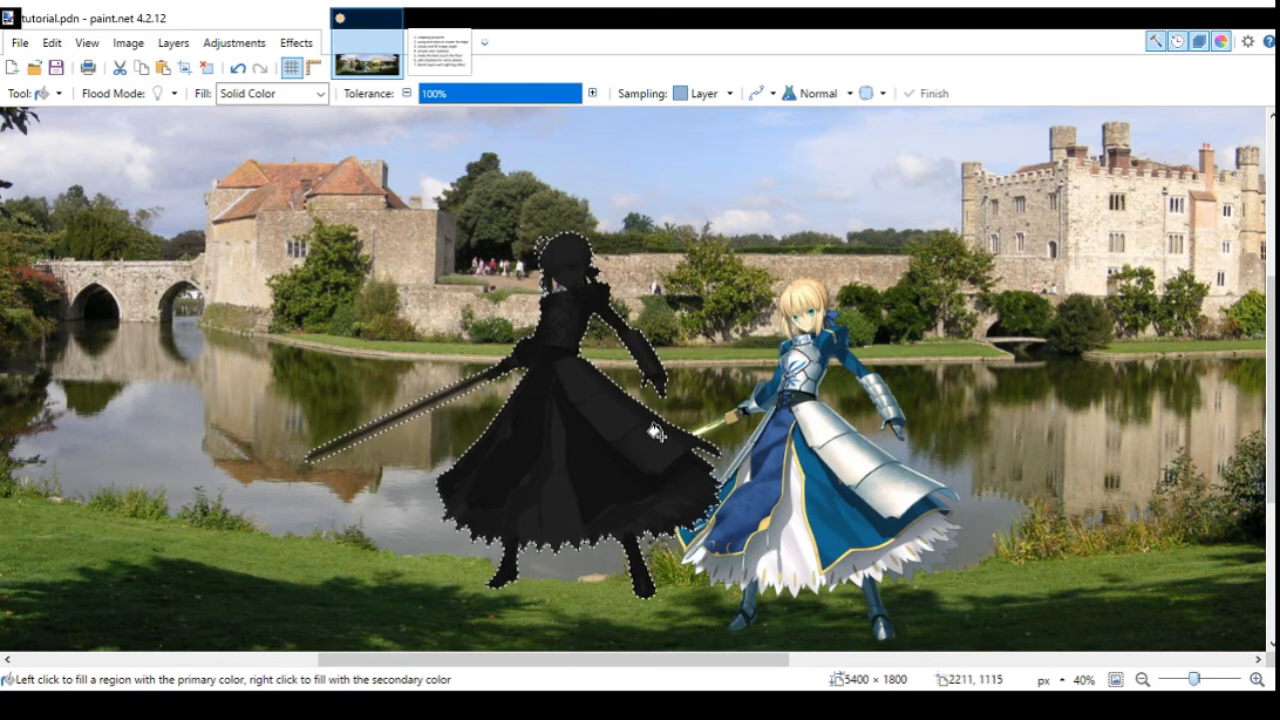
pyautogui.hotkey('ctrl', 'd')
pyautogui.scroll(-1, 525, 428)
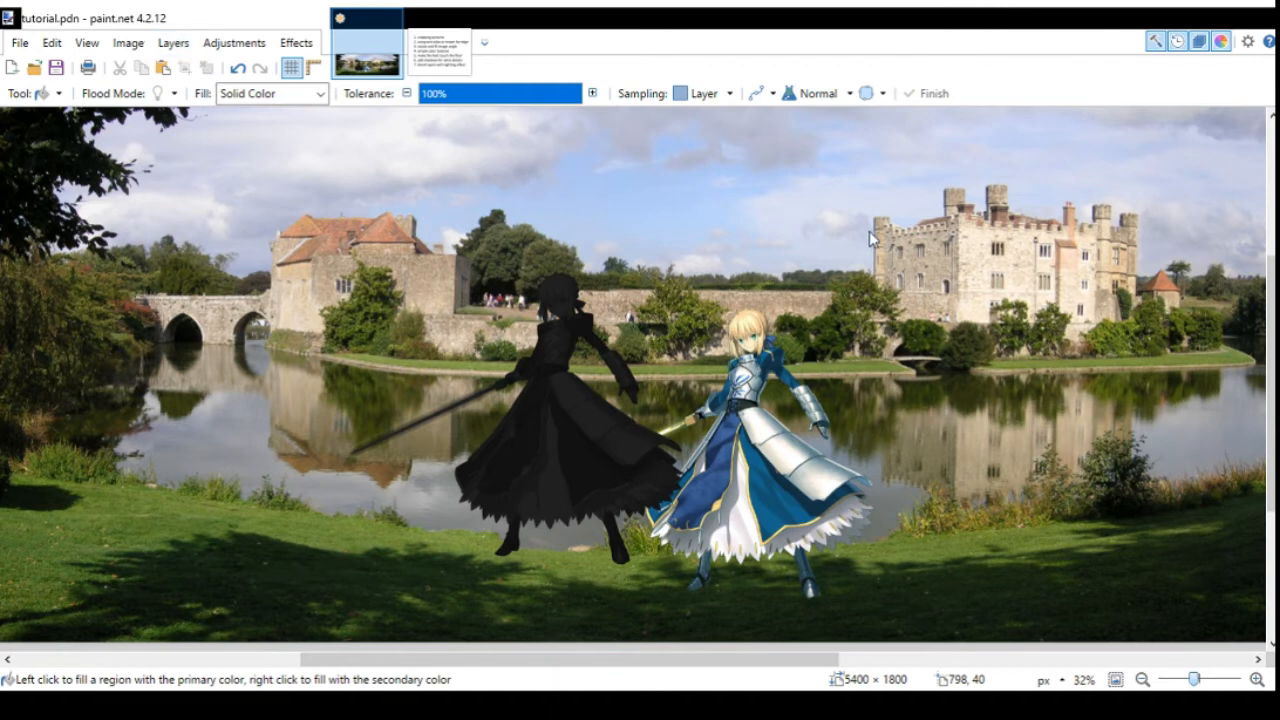
# Rotate and tilt the darkened swordswoman copy until it lies nearly flat, and shift it over the original's feet.
pyautogui.moveTo(870, 238); pyautogui.dragTo(857, 199)
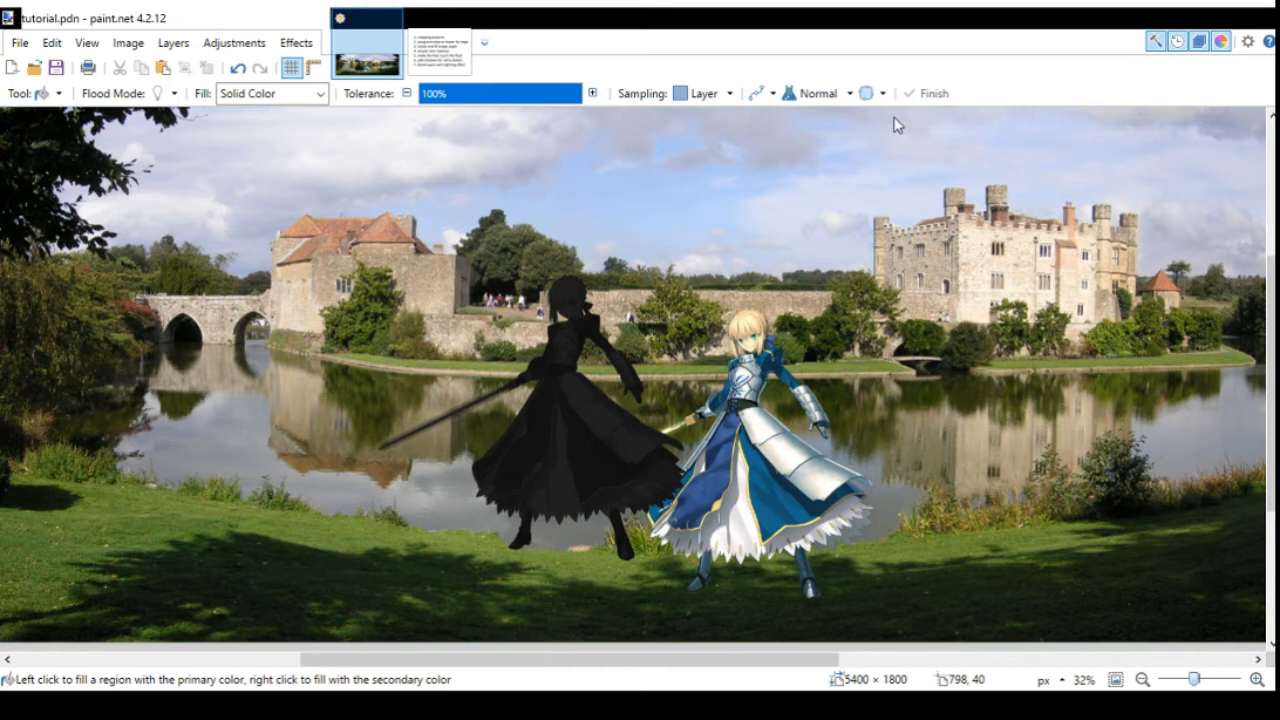
pyautogui.moveTo(889, 116); pyautogui.dragTo(896, 124)
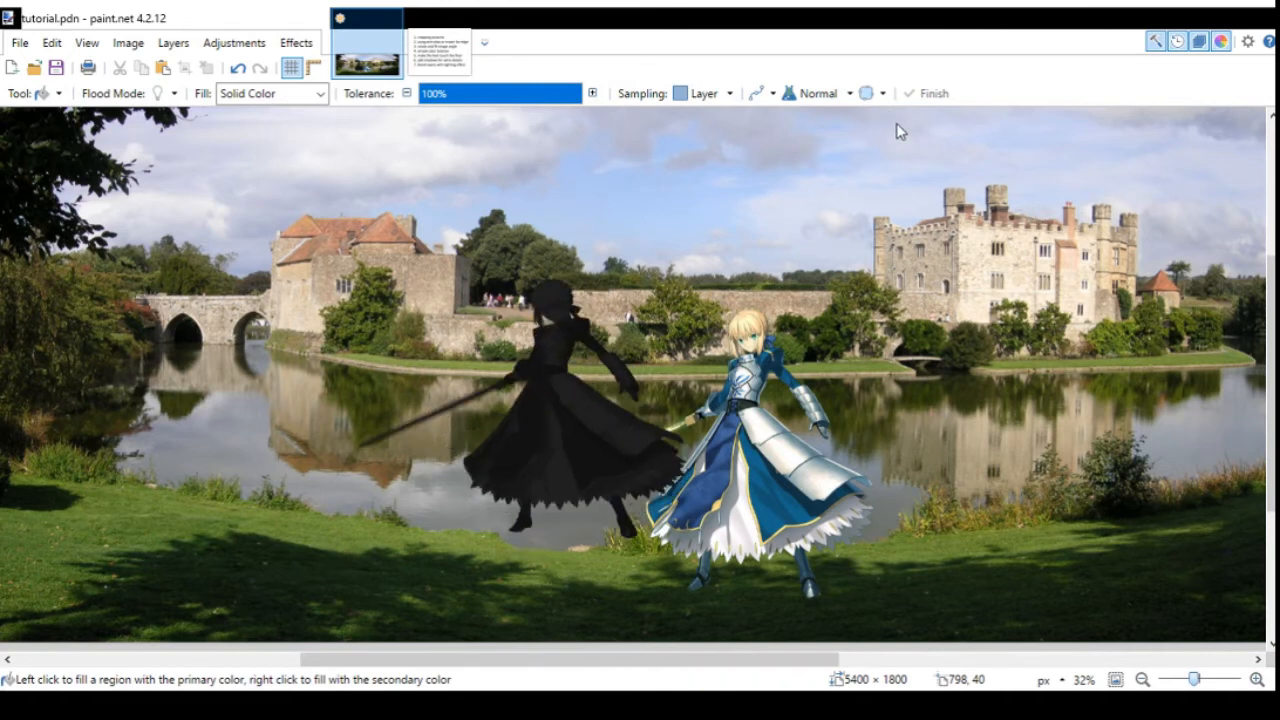
pyautogui.moveTo(899, 131); pyautogui.dragTo(897, 111)
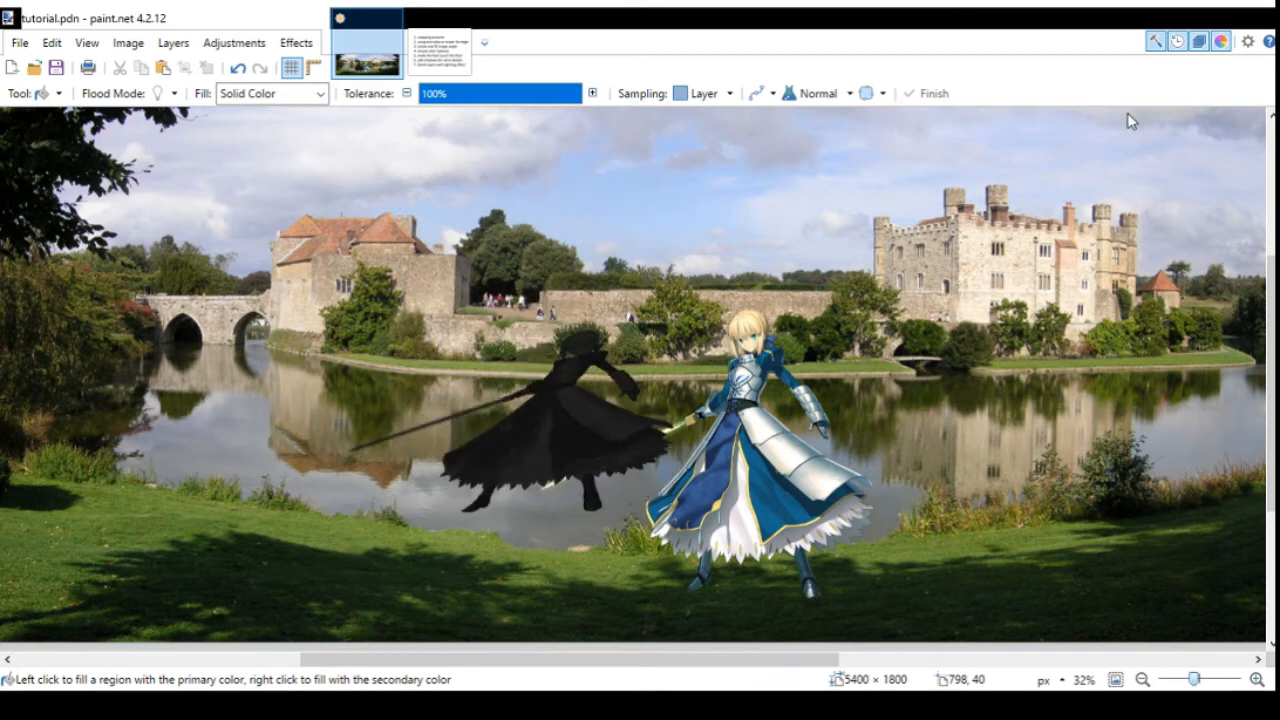
pyautogui.moveTo(1130, 121)
pyautogui.mouseDown()
pyautogui.moveTo(1125, 95)
pyautogui.moveTo(1121, 152)
pyautogui.moveTo(1133, 133)
pyautogui.mouseUp()
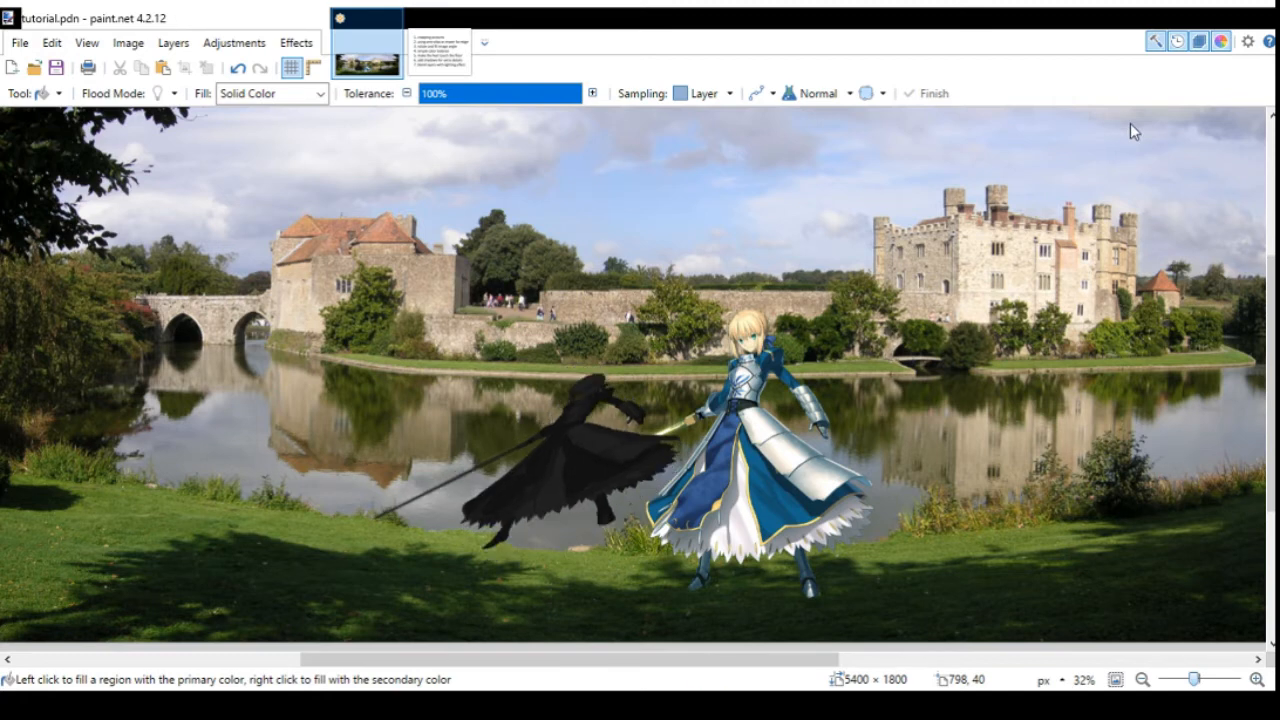
pyautogui.moveTo(1130, 123); pyautogui.dragTo(1128, 111)
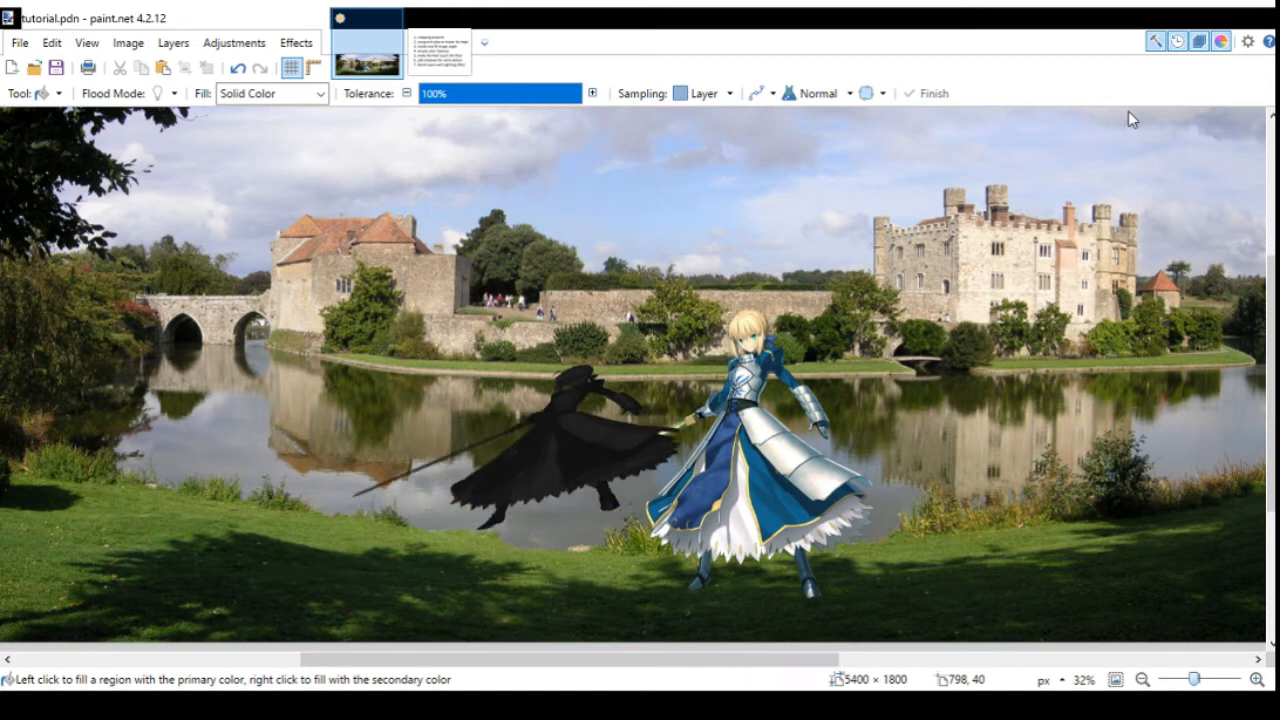
pyautogui.moveTo(1128, 111); pyautogui.dragTo(1130, 148)
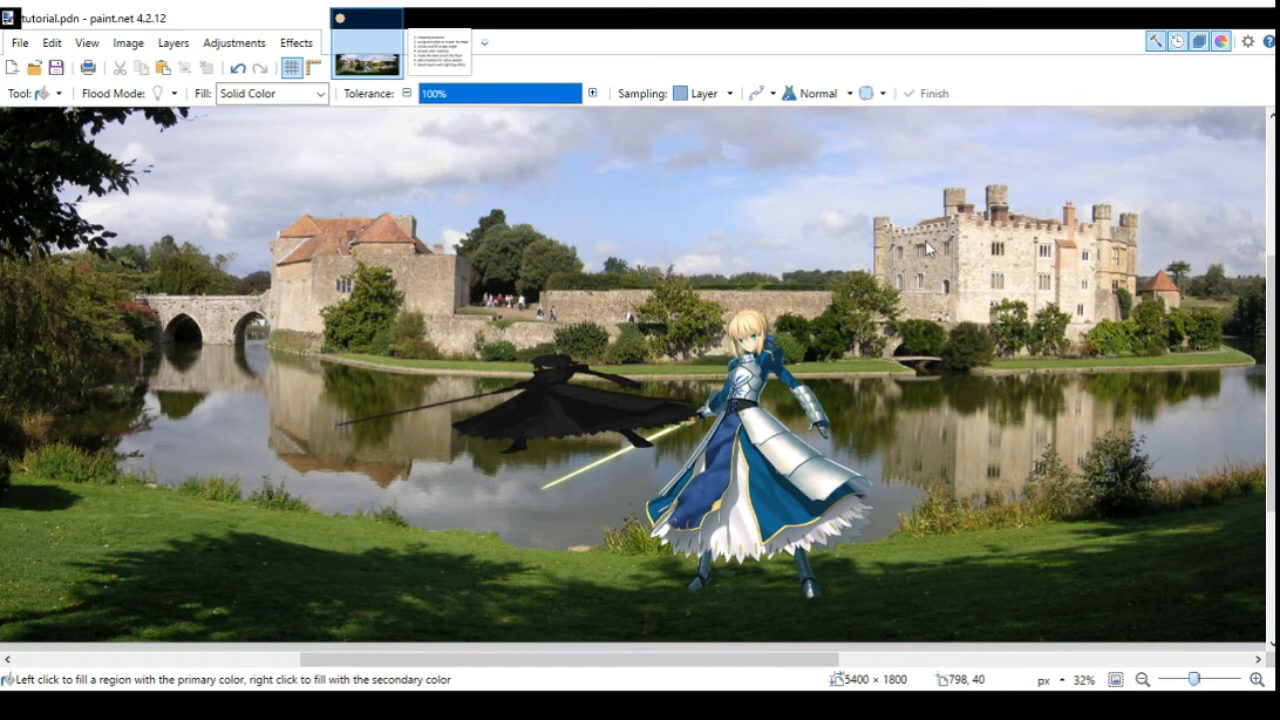
pyautogui.click(1129, 188)
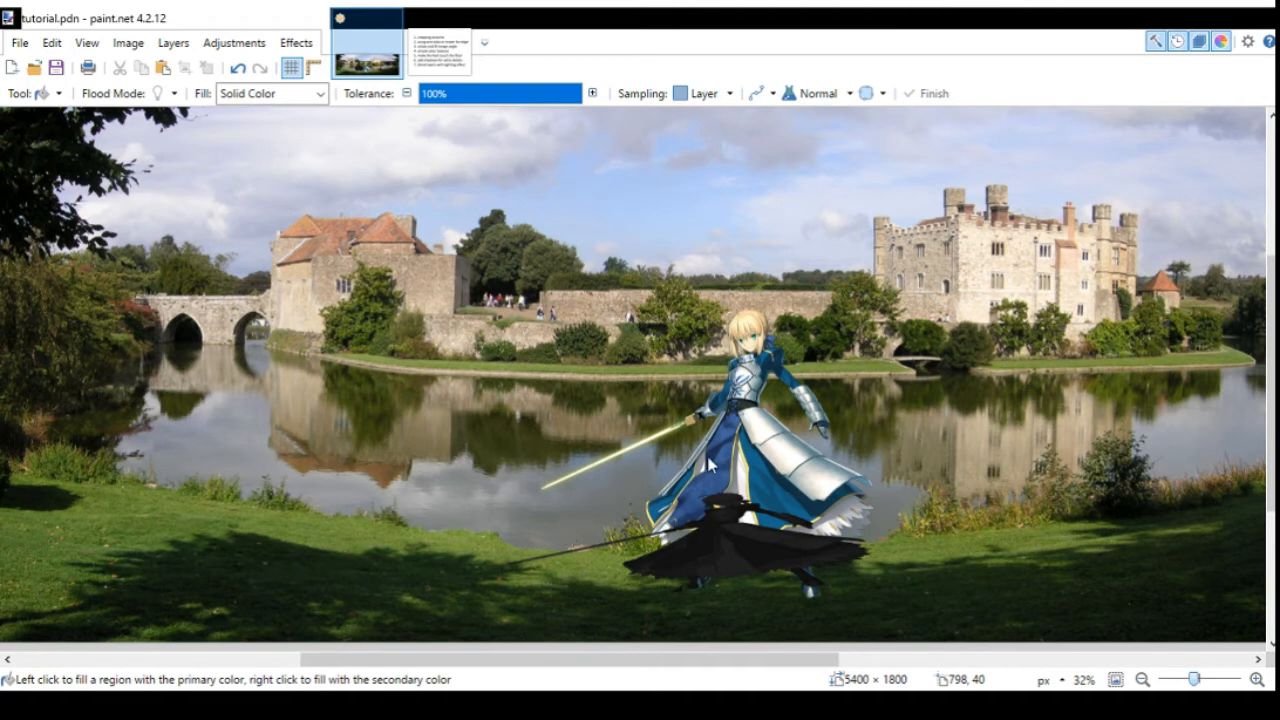
pyautogui.click(1125, 137)
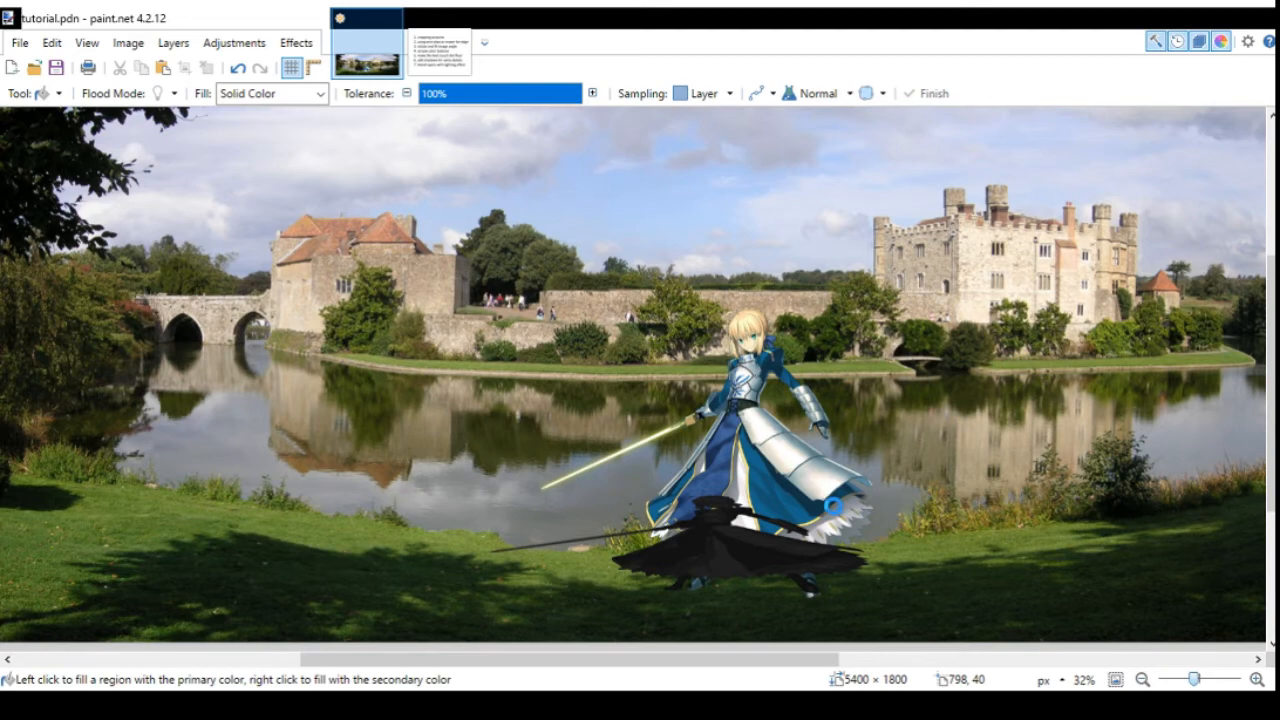
# Examine the panorama's existing shadows on the grass and around the trees to judge the light direction for the swordswoman's shadow.
pyautogui.scroll(-3, 834, 506)
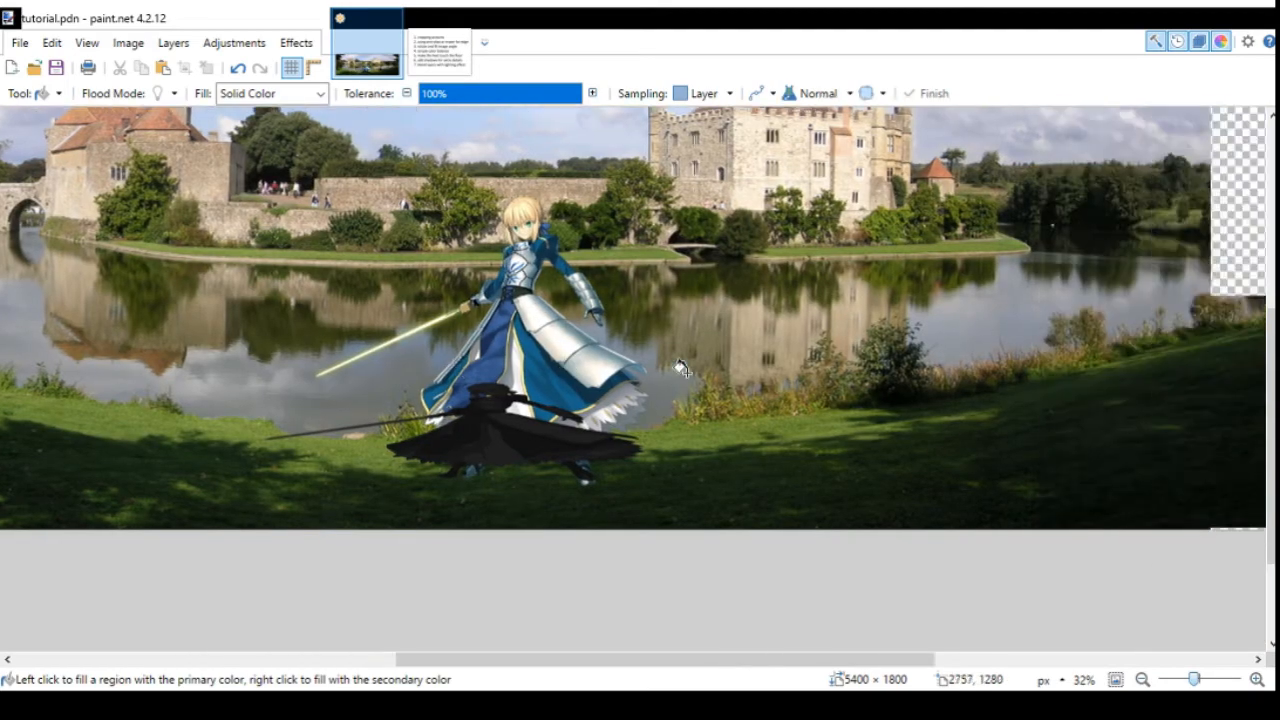
pyautogui.hscroll(4, 683, 370)
pyautogui.scroll(-4, 683, 370)
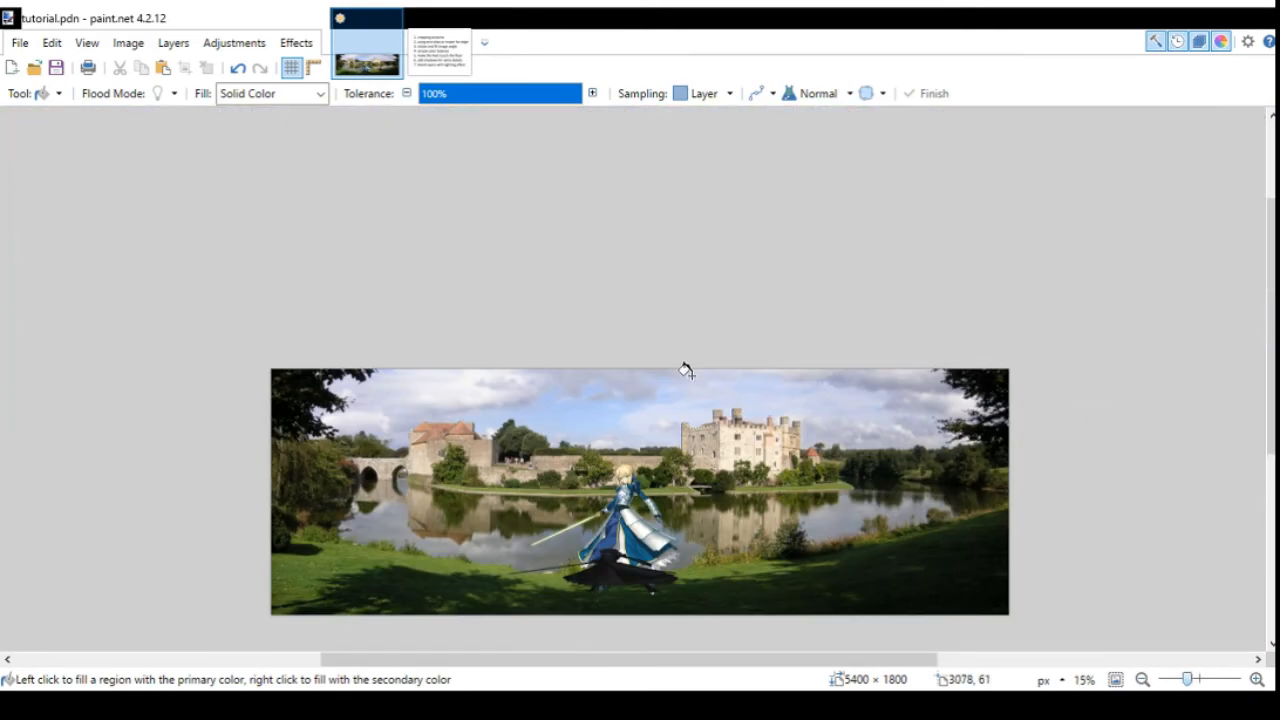
pyautogui.scroll(3, 830, 545)
pyautogui.scroll(-2, 851, 580)
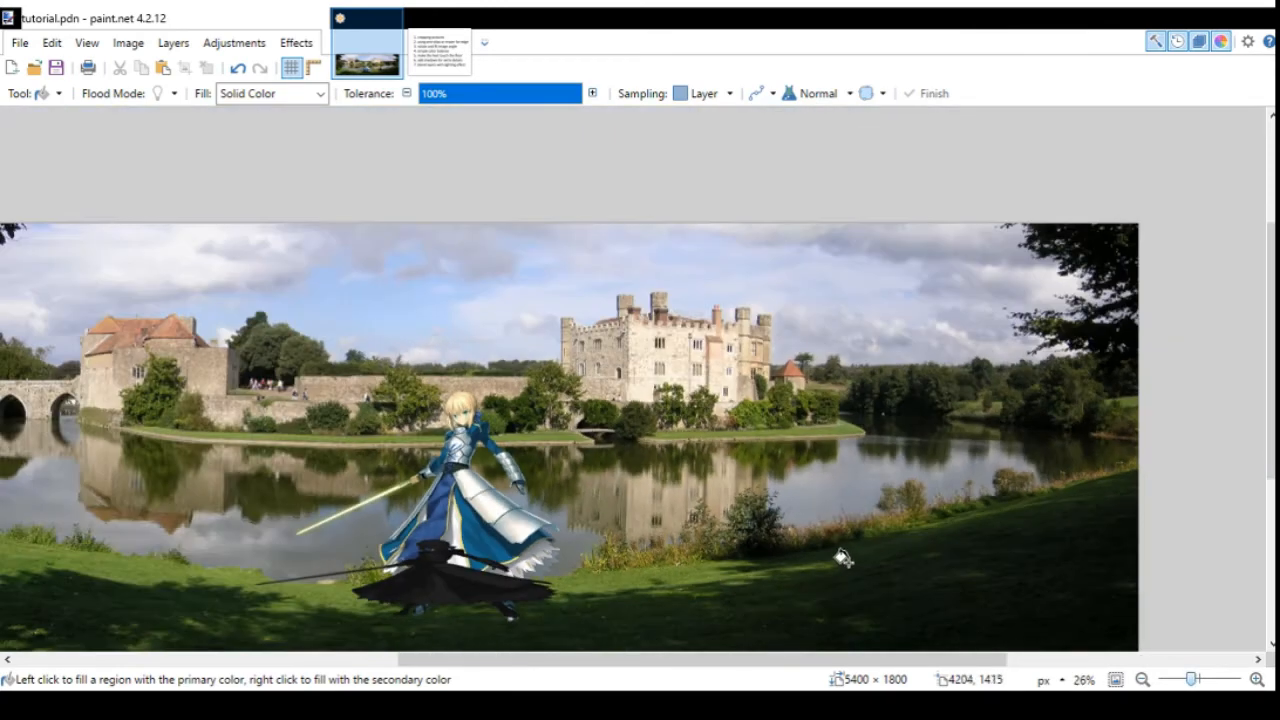
pyautogui.scroll(-1, 718, 488)
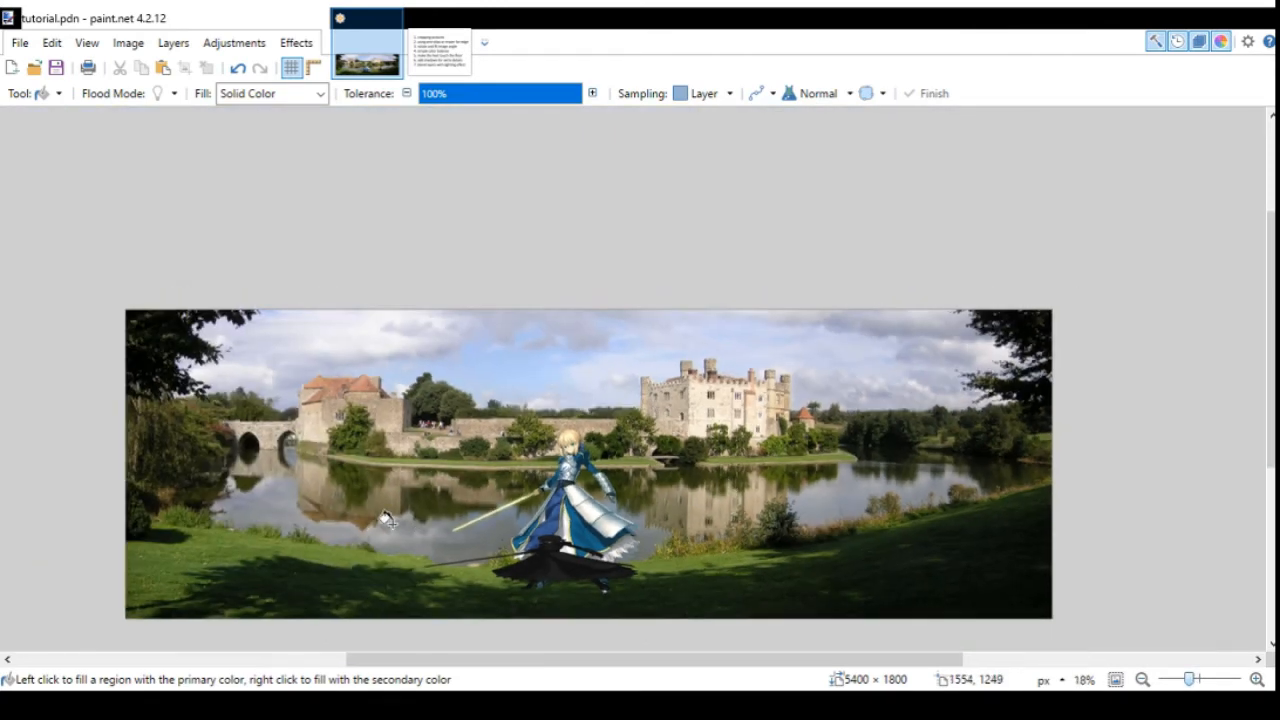
pyautogui.scroll(1, 370, 515)
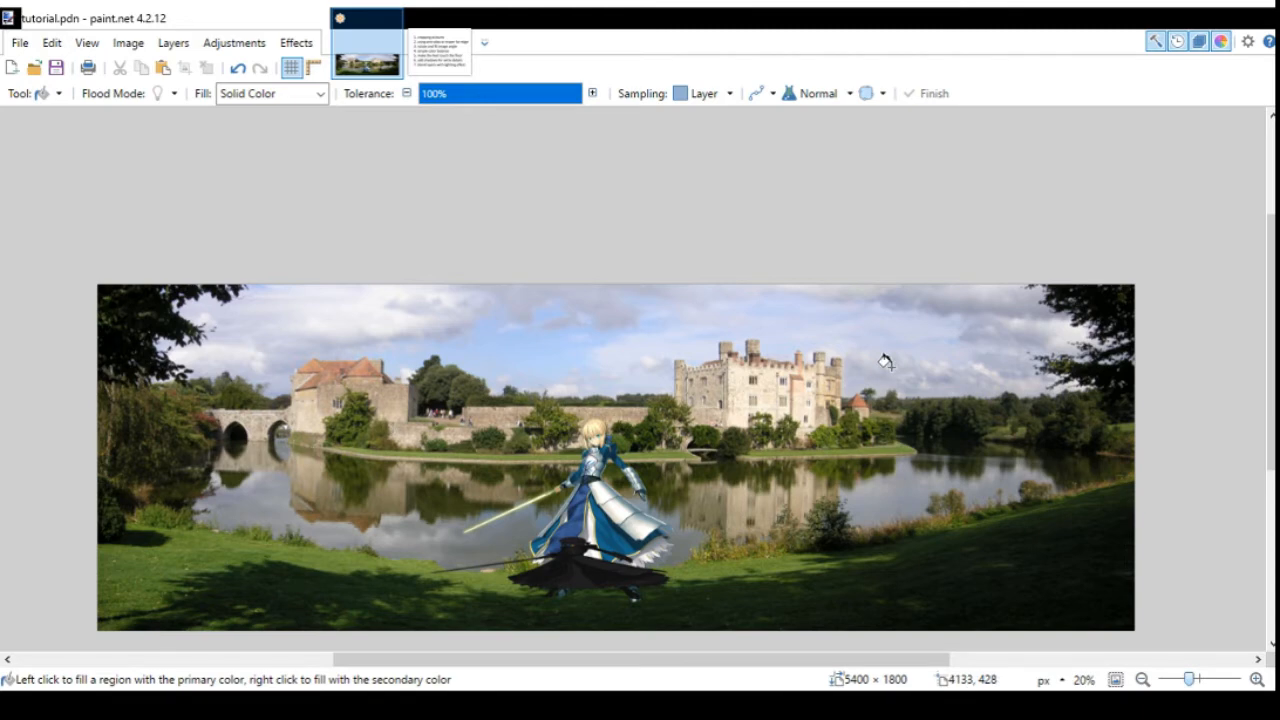
pyautogui.scroll(2, 286, 534)
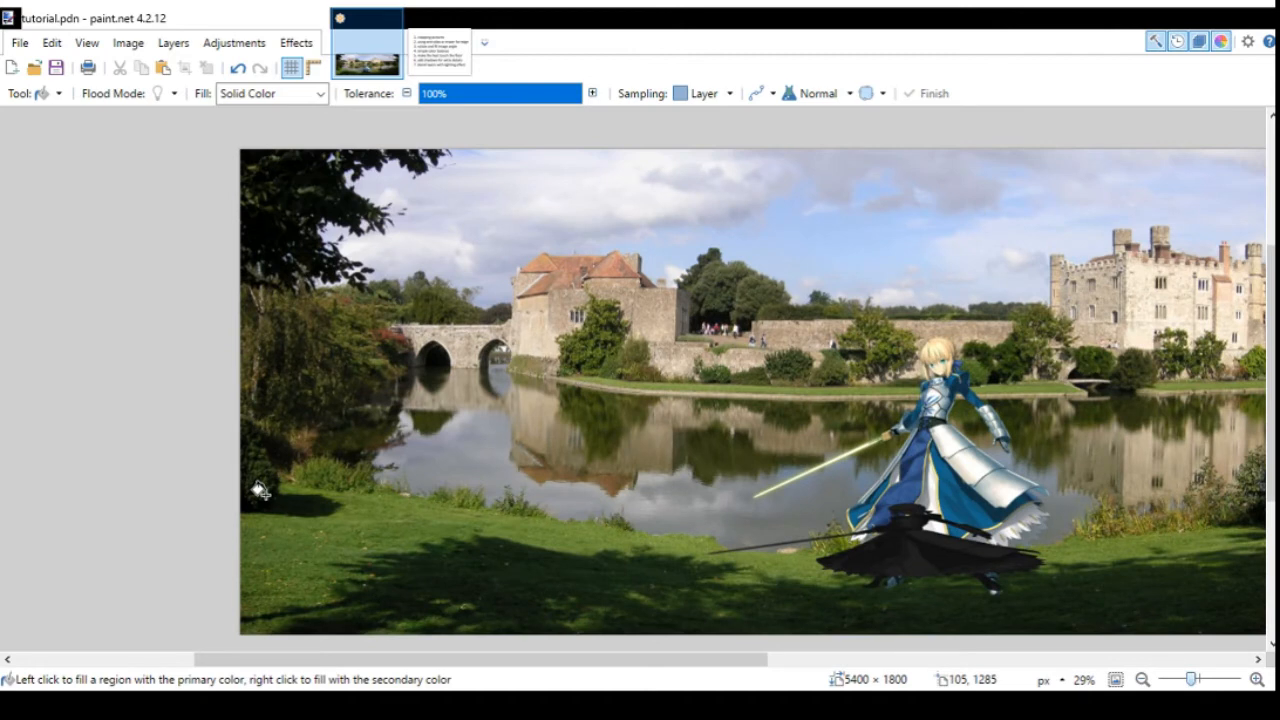
pyautogui.scroll(2, 258, 490)
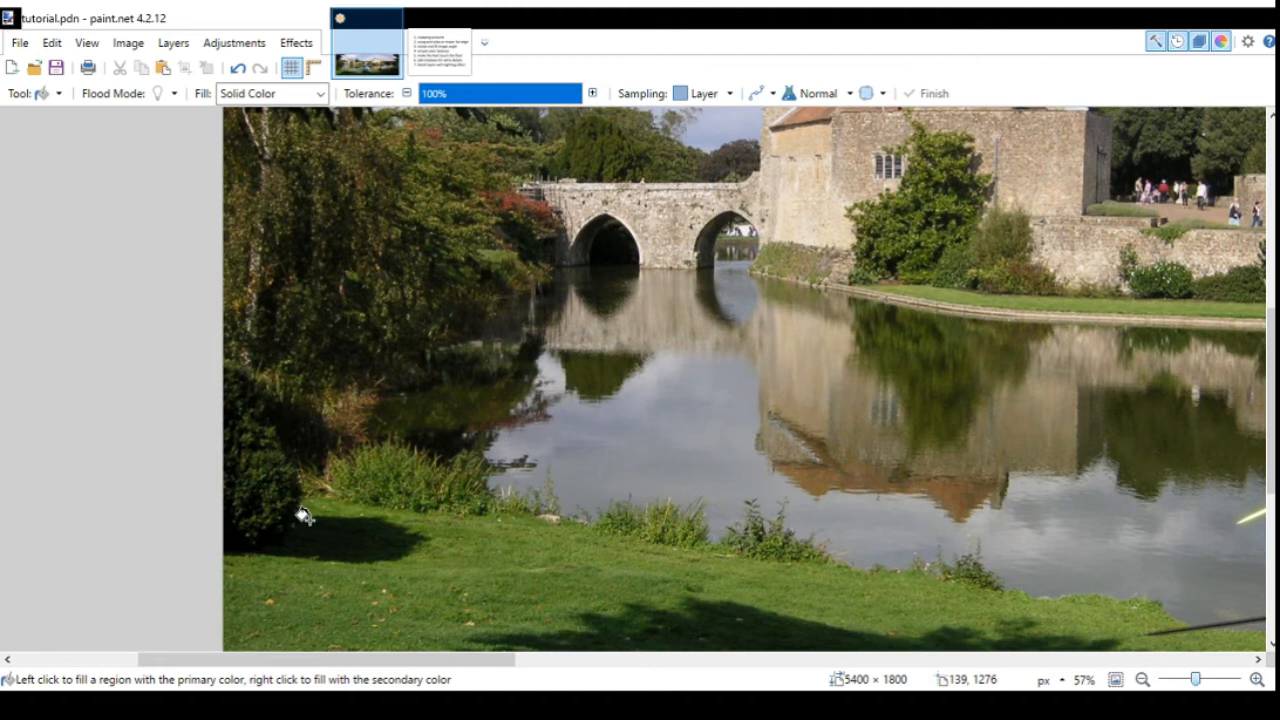
pyautogui.scroll(-3, 506, 458)
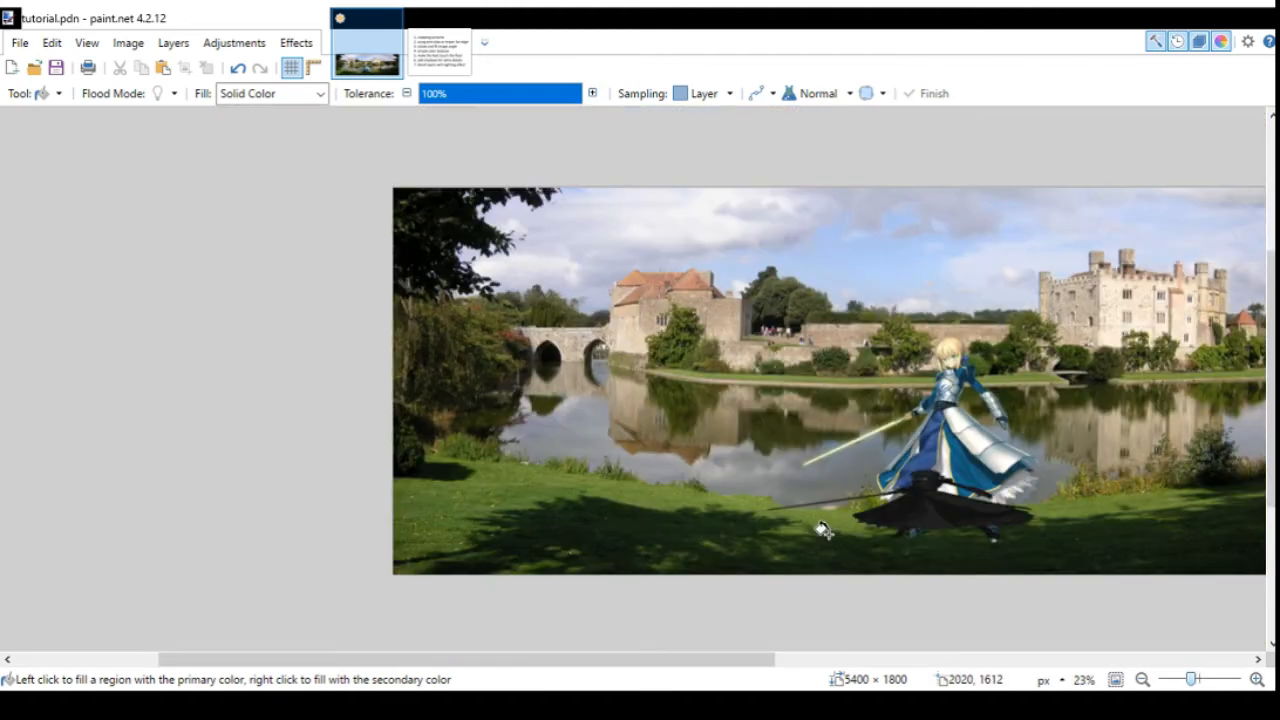
pyautogui.scroll(-1, 822, 530)
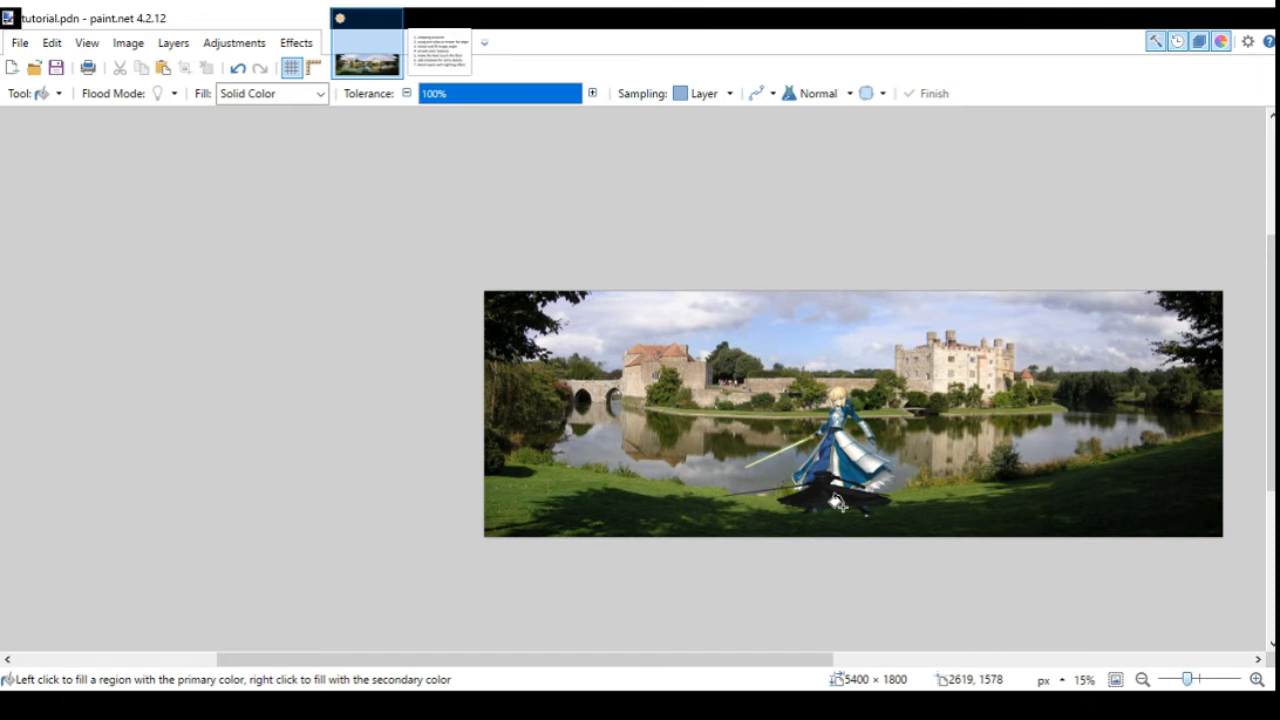
pyautogui.scroll(2, 838, 503)
pyautogui.scroll(3, 1003, 421)
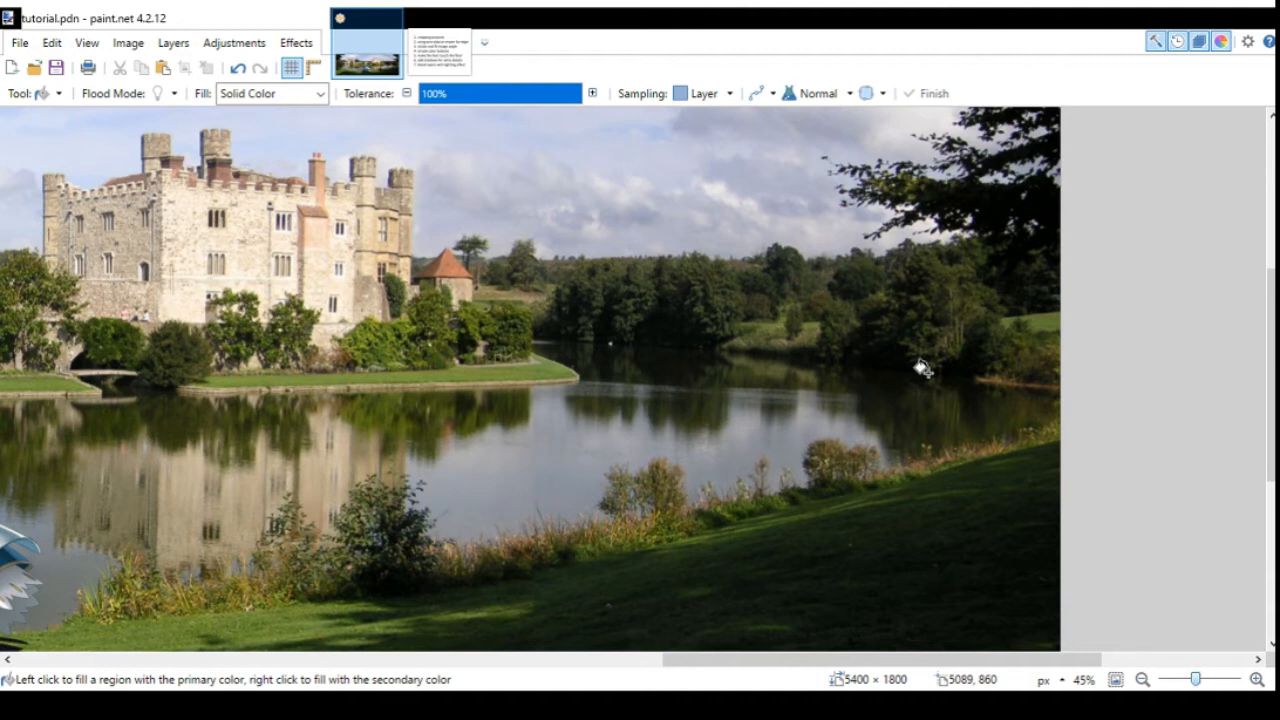
pyautogui.scroll(-3, 425, 482)
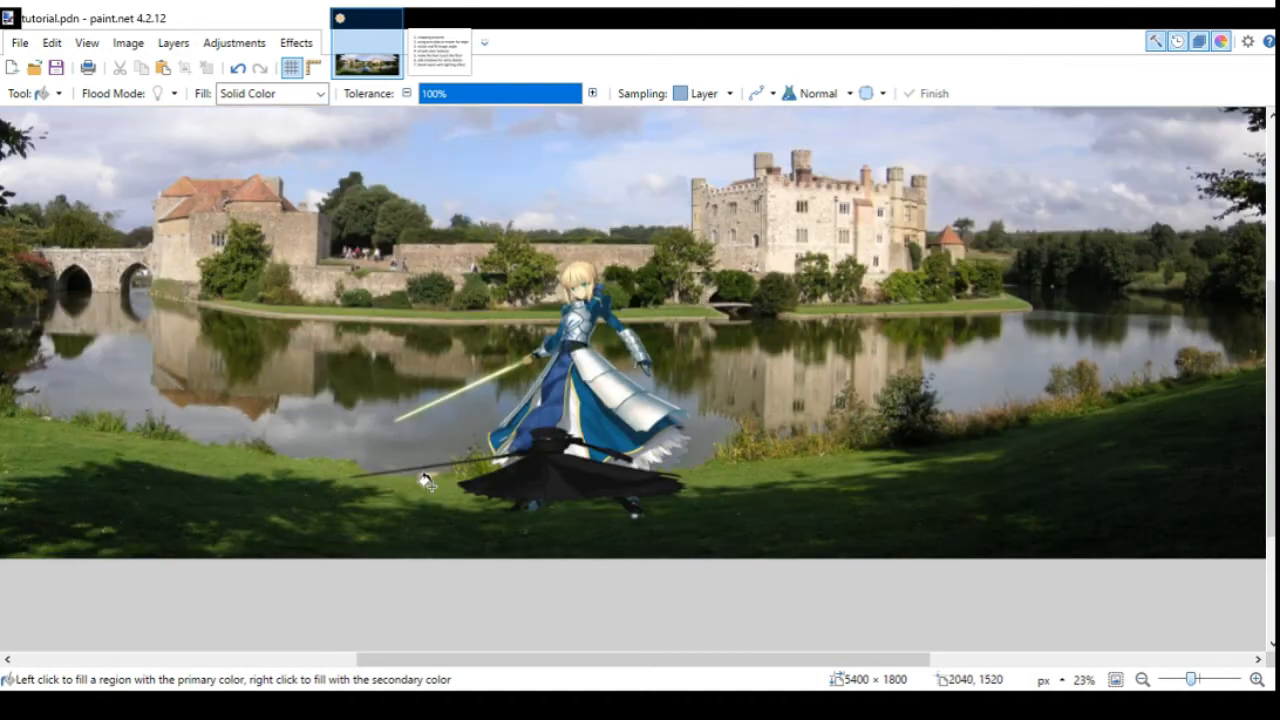
pyautogui.scroll(1, 425, 482)
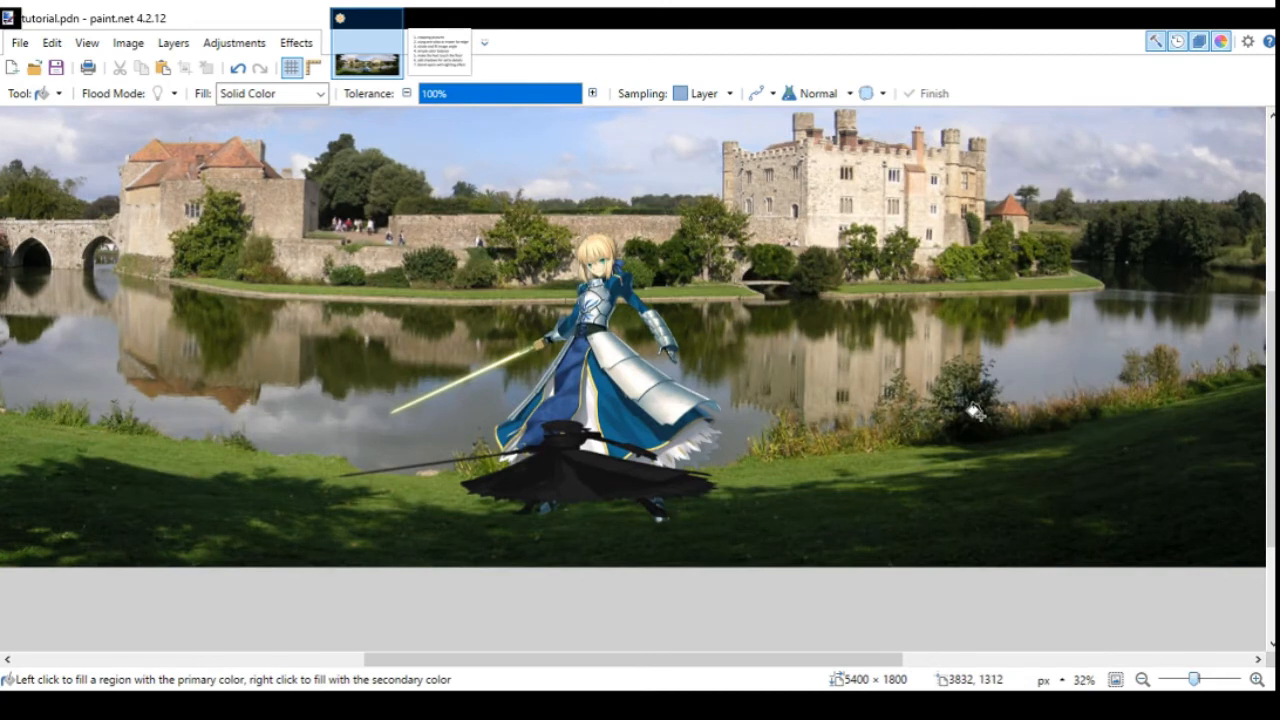
# Place the flattened shadow beneath the swordswoman and make it semi-transparent, comparing the scene with and without it.
pyautogui.click(1226, 434)
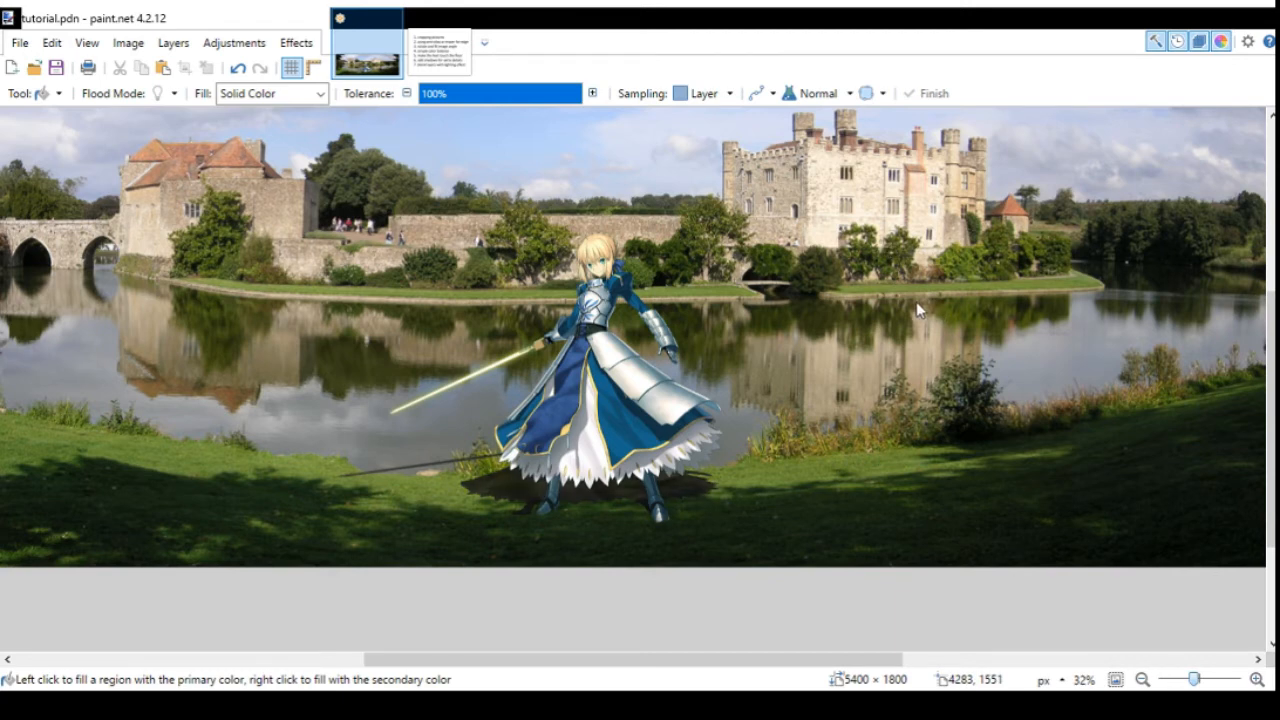
pyautogui.moveTo(917, 303)
pyautogui.mouseDown()
pyautogui.moveTo(890, 301)
pyautogui.moveTo(915, 301)
pyautogui.mouseUp()
pyautogui.hotkey('ctrl', 'z')
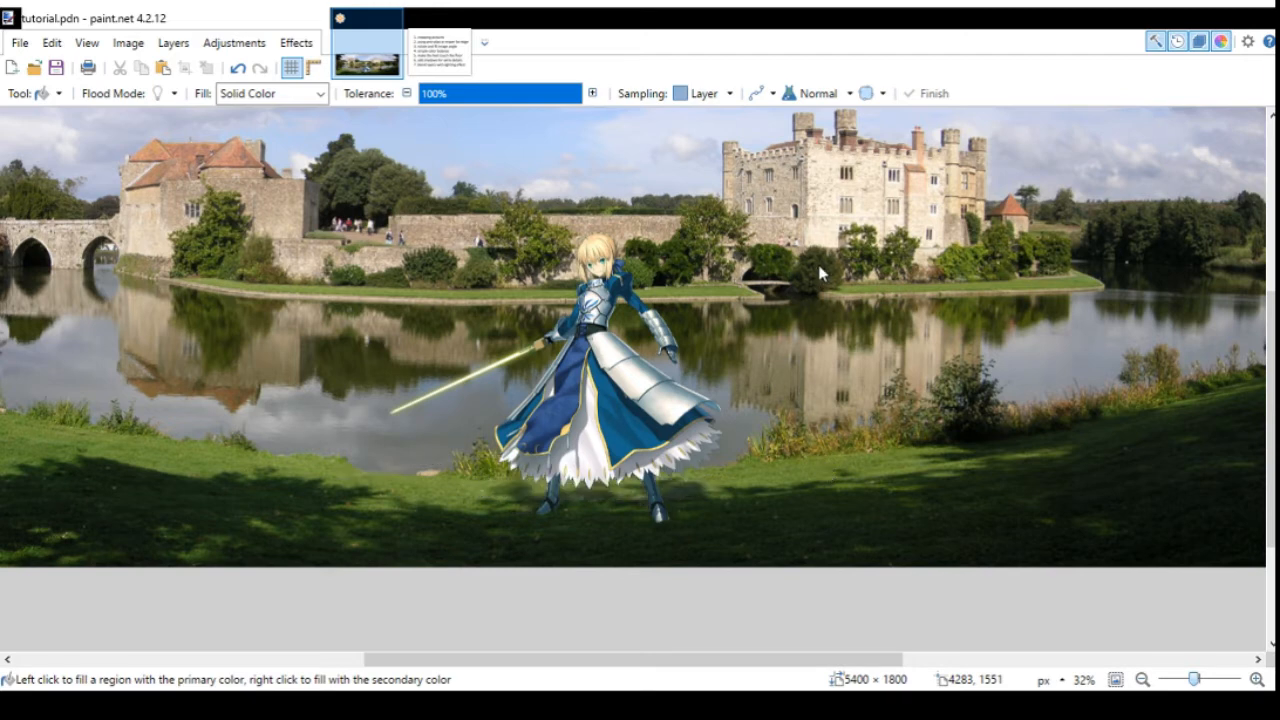
pyautogui.hotkey('ctrl', 'y')
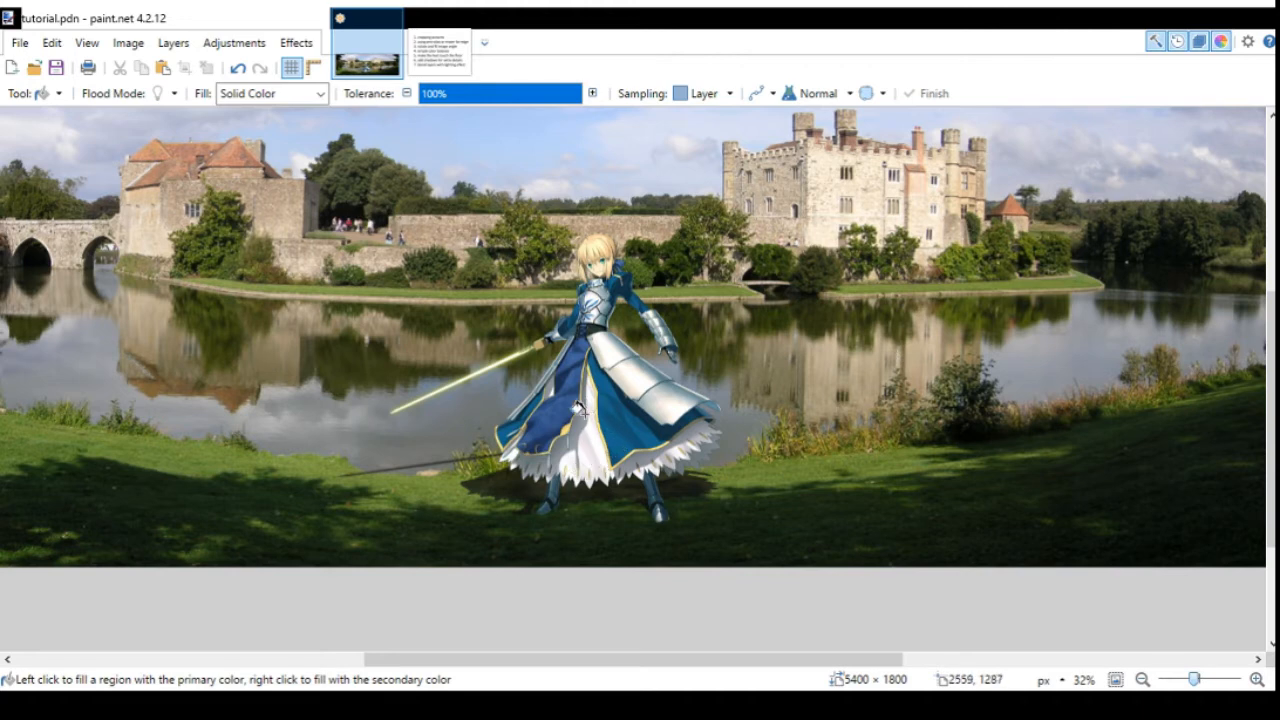
# Bring the shadow in front of the swordswoman and fine-tune its shape against her feet.
pyautogui.click(1217, 577)
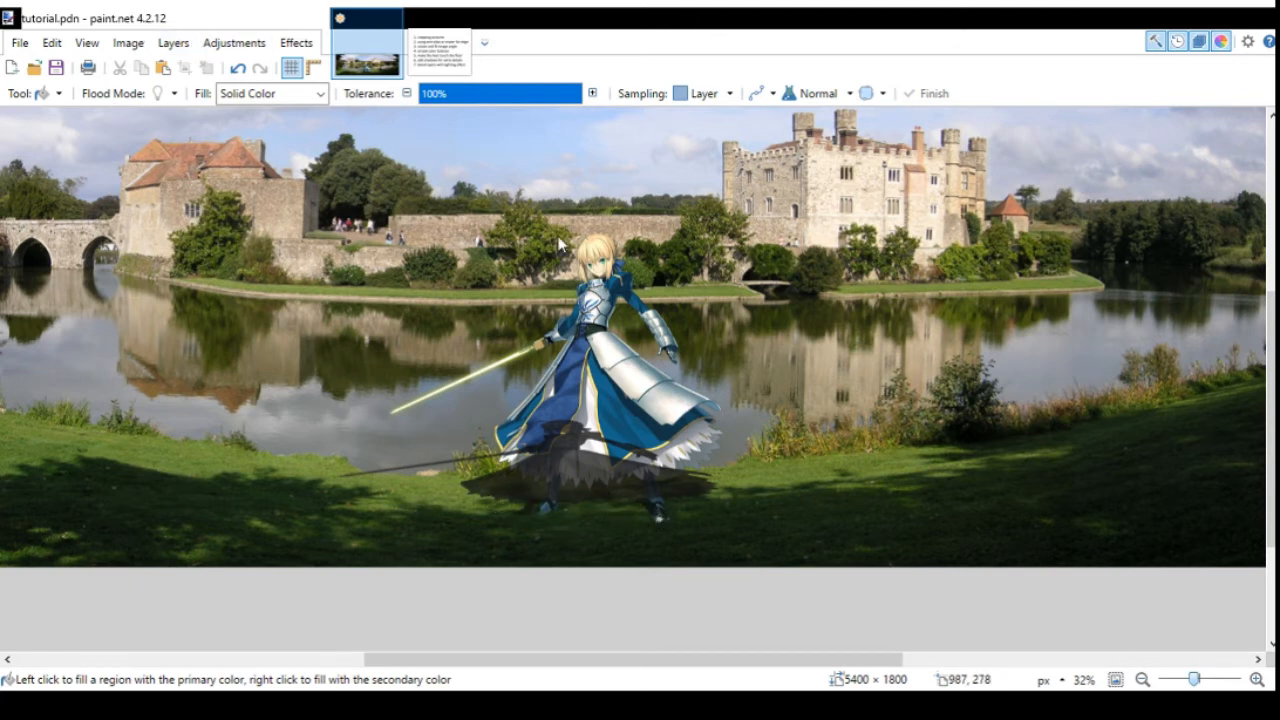
pyautogui.hotkey('ctrl', 'z')
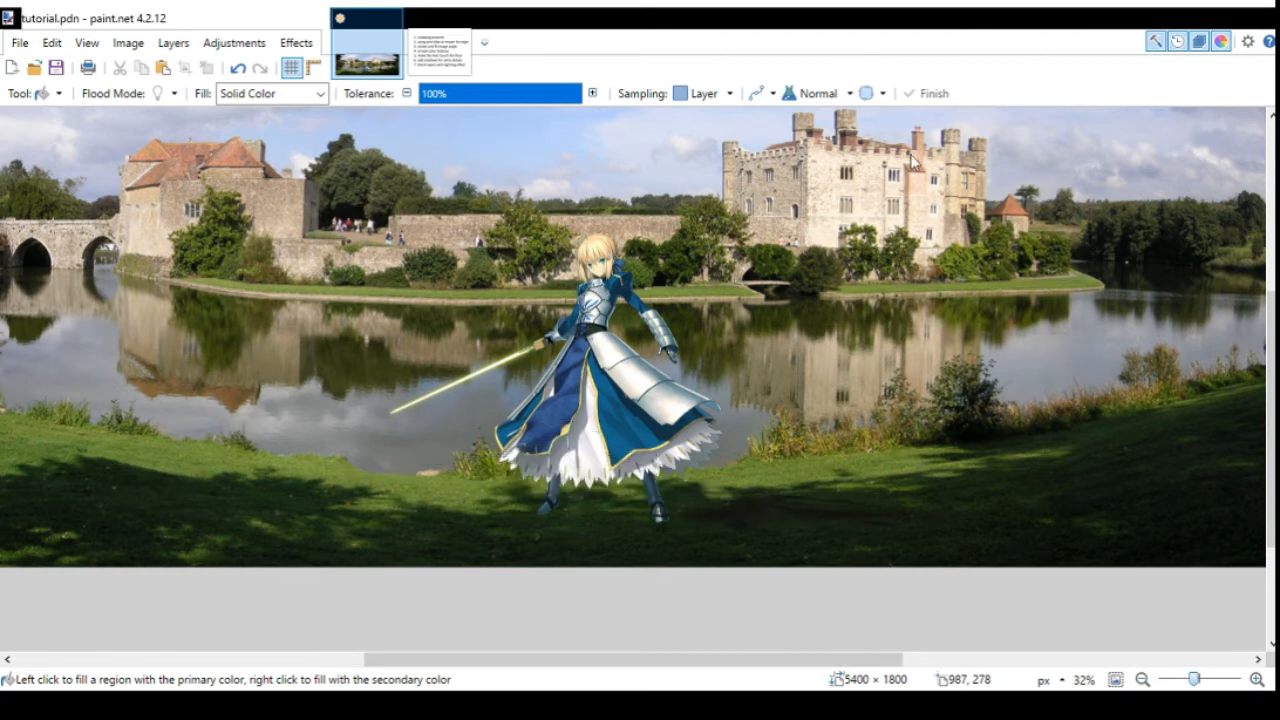
pyautogui.moveTo(1057, 107); pyautogui.dragTo(1054, 312)
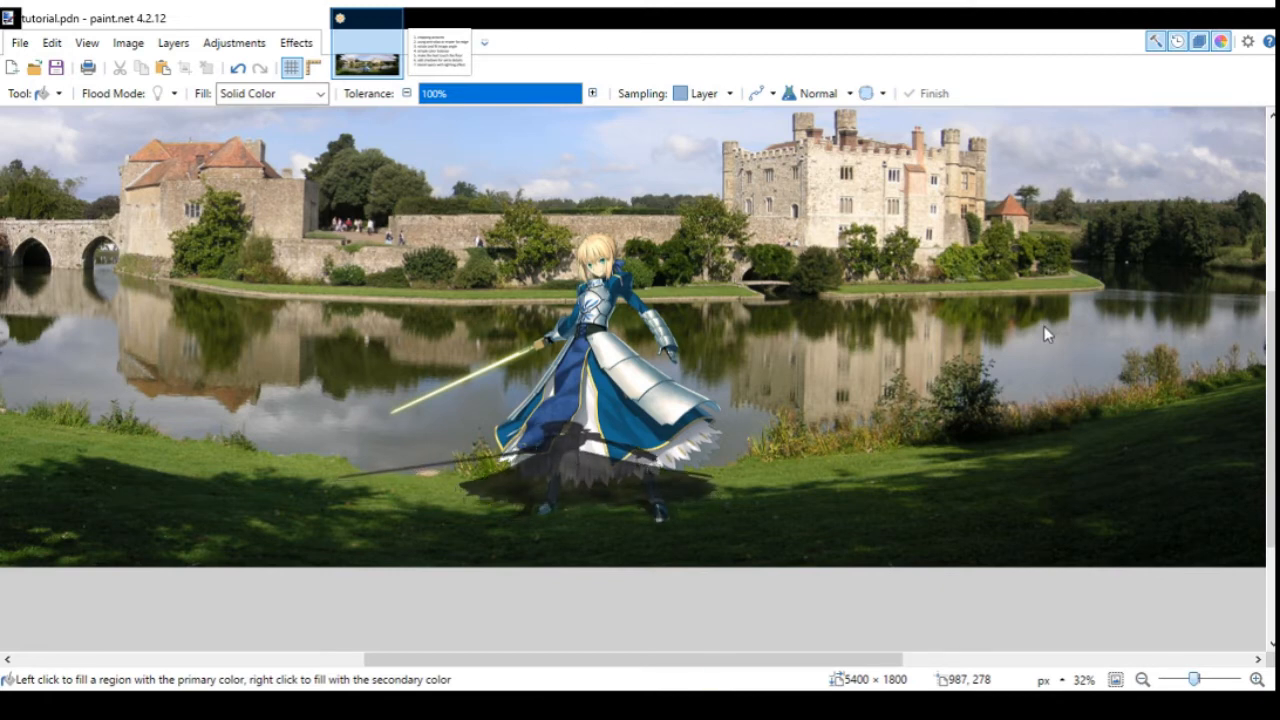
pyautogui.click(1044, 327)
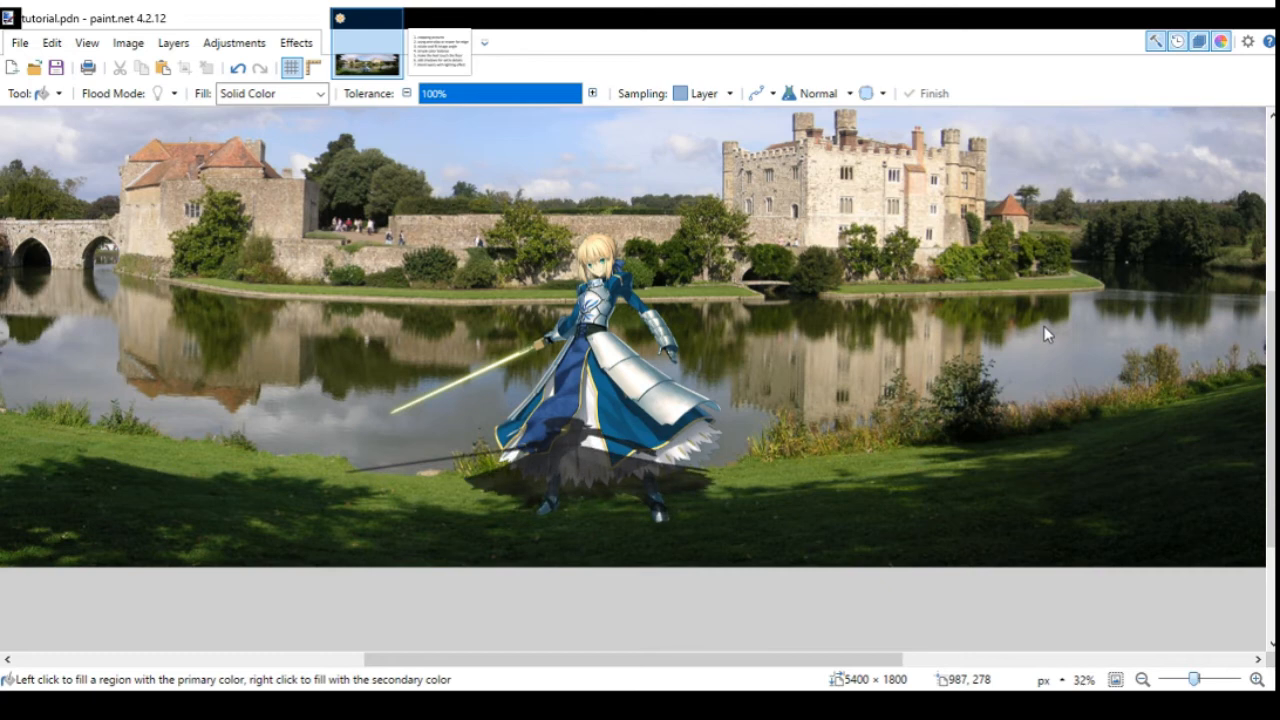
pyautogui.click(1044, 326)
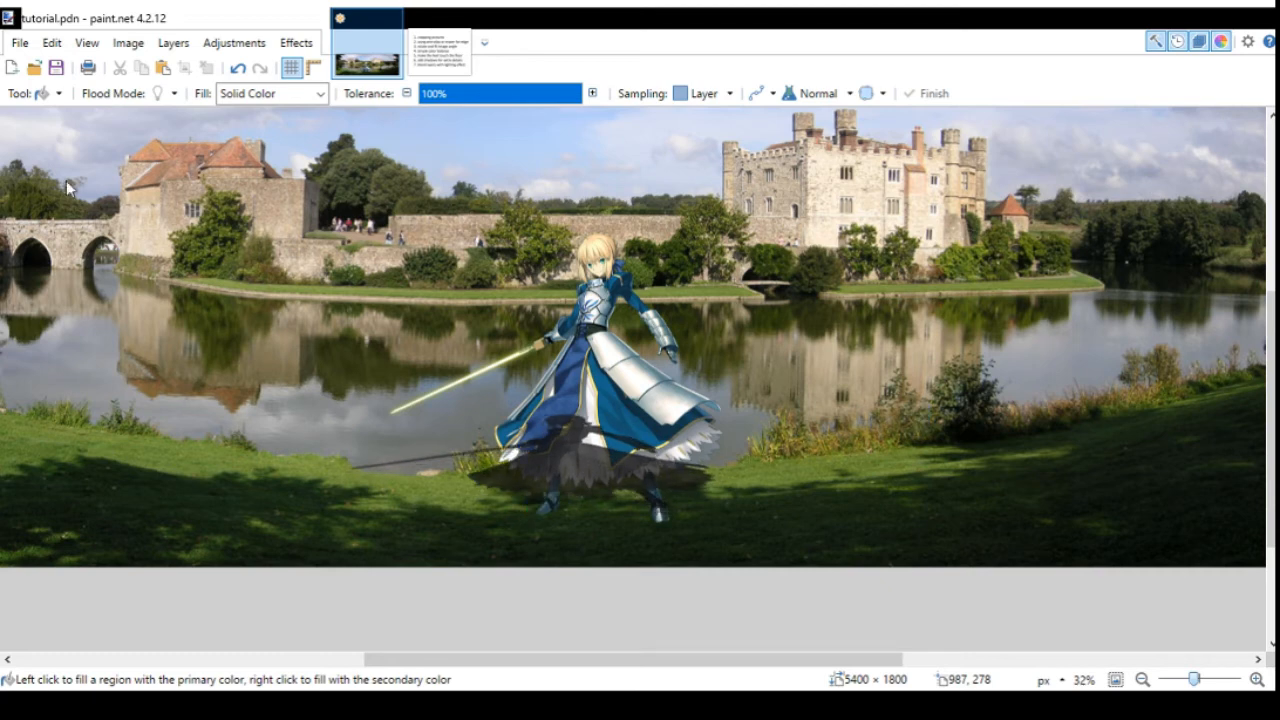
# Shift the shadow 21 px right and 46 px down to meet the boots, and place it back beneath the swordswoman.
pyautogui.press('m')
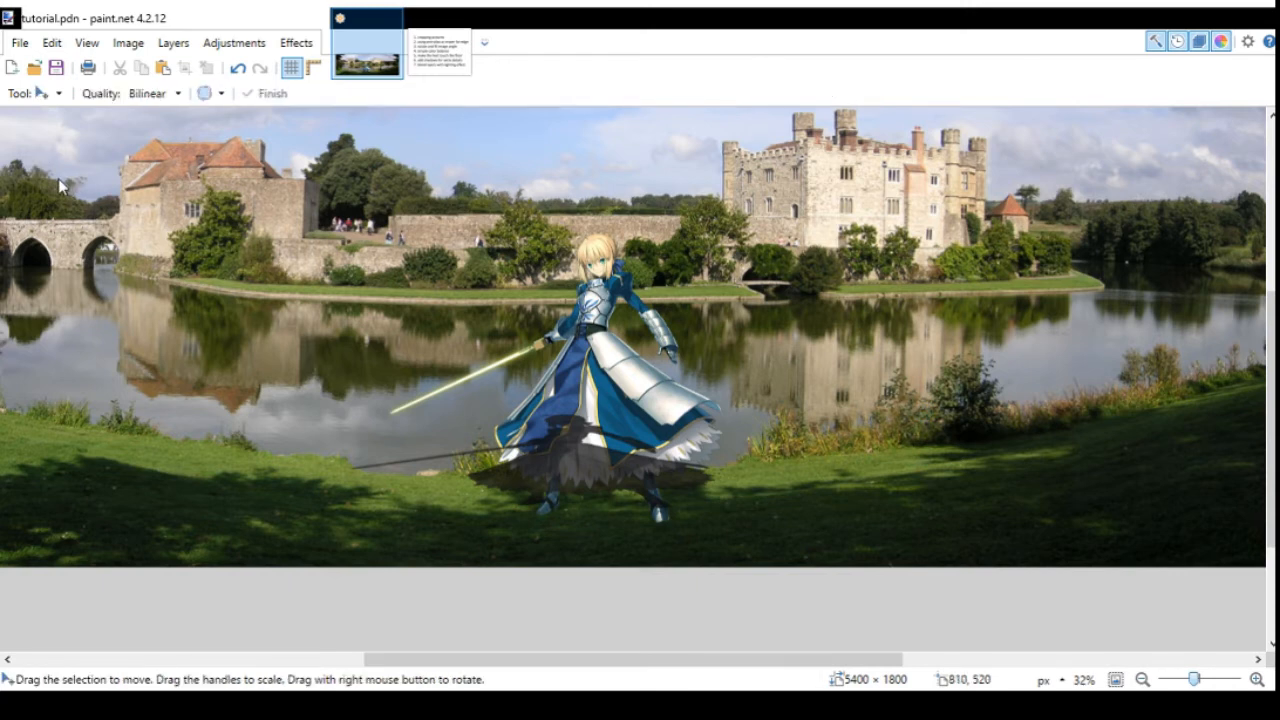
pyautogui.moveTo(577, 456); pyautogui.dragTo(582, 468)
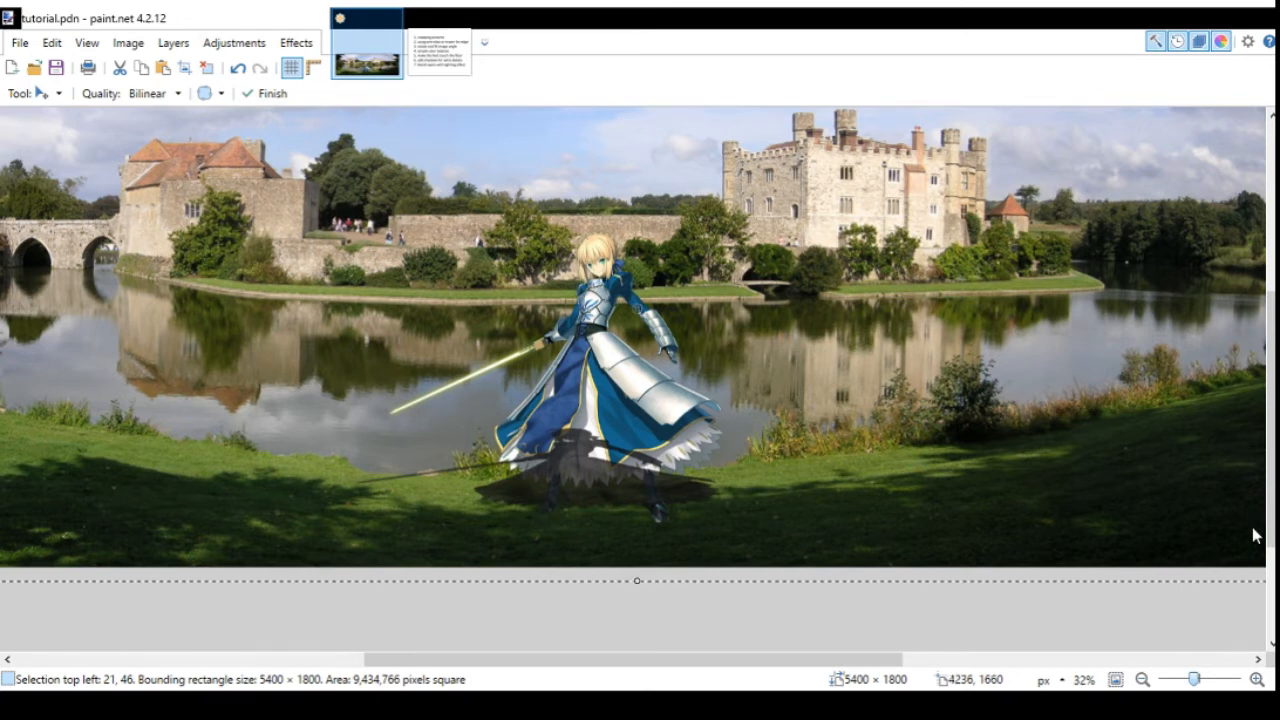
pyautogui.press('Return')
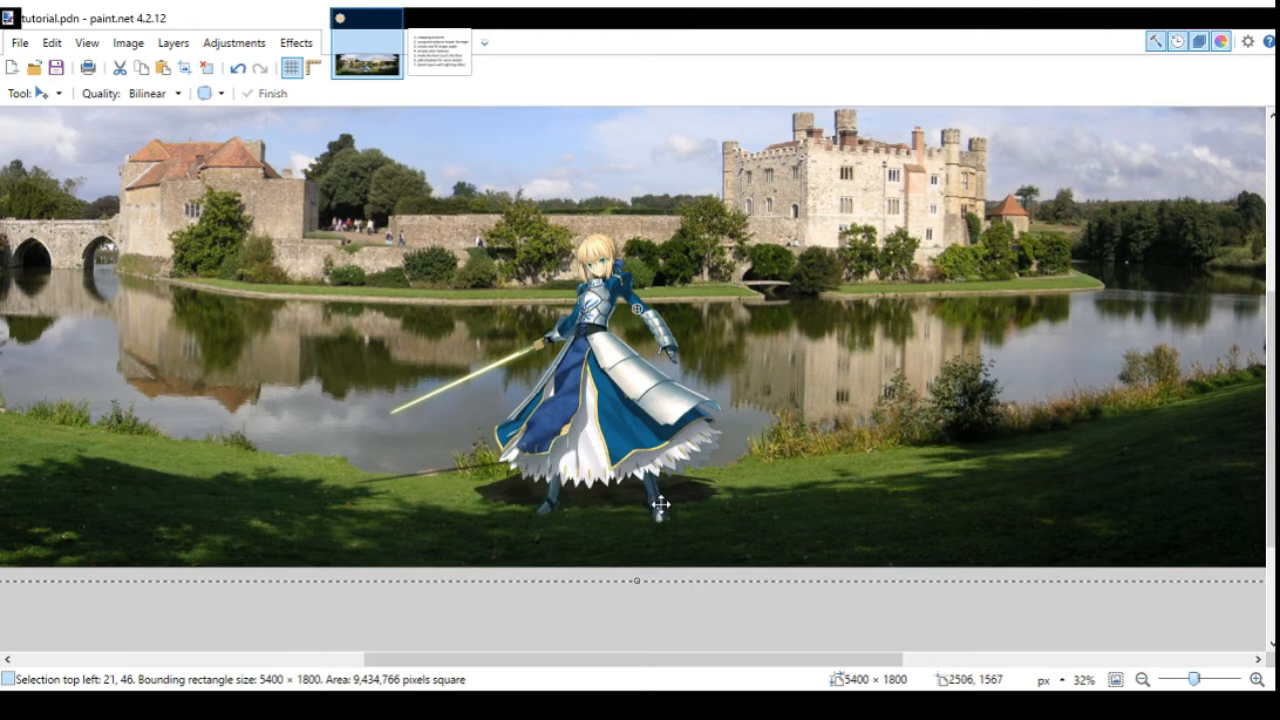
pyautogui.hotkey('ctrl', 'b')
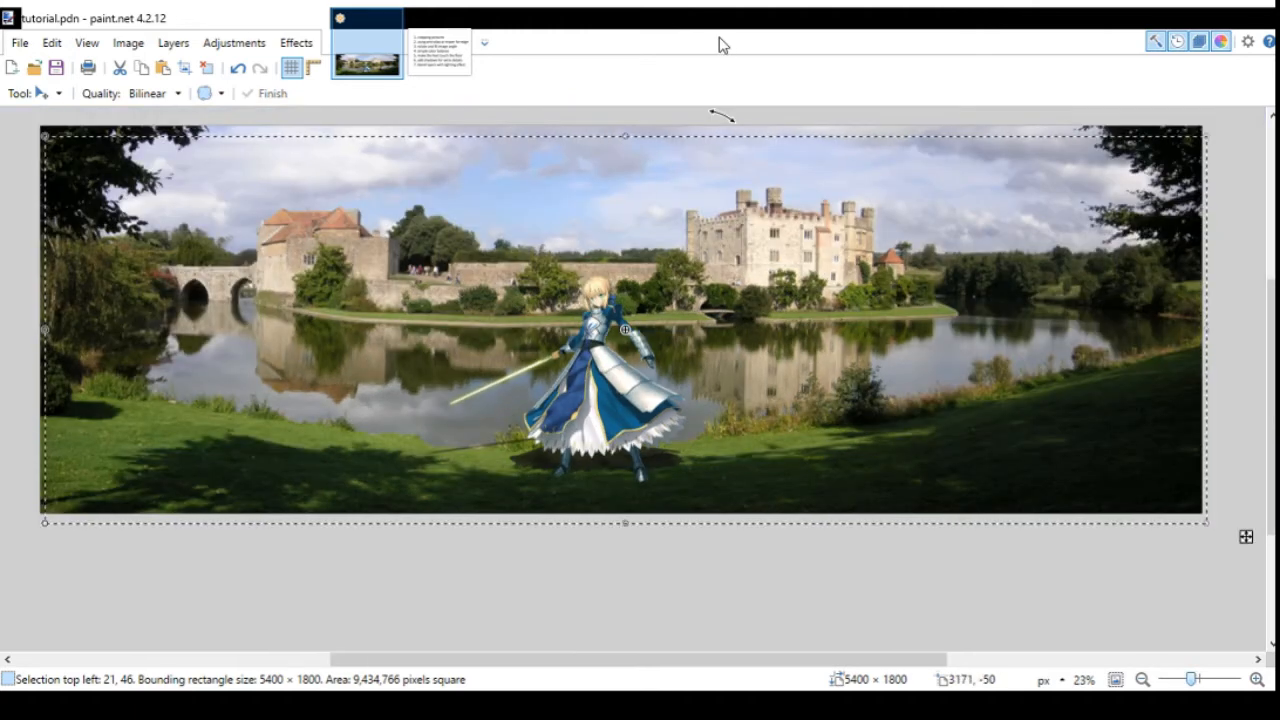
pyautogui.hotkey('ctrl', 'd')
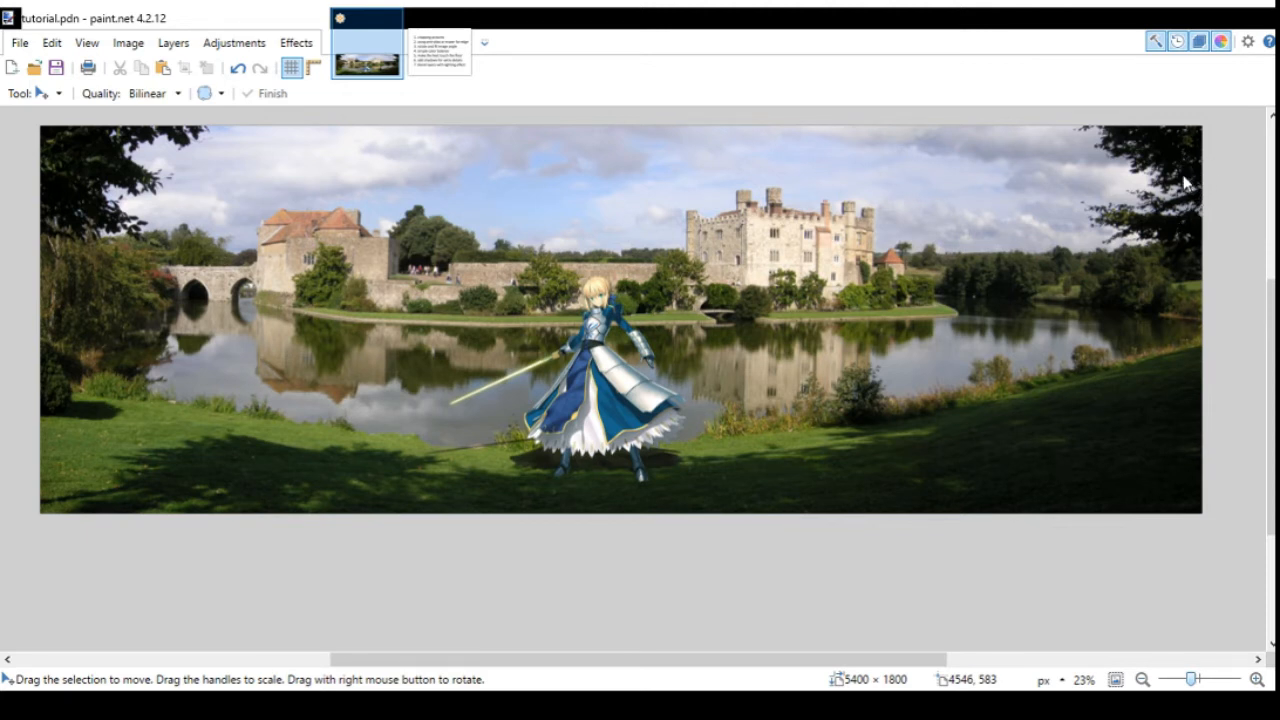
# Compare the scene with and without the swordswoman's shadow, leaving the shadow in place.
pyautogui.hotkey('ctrl', 'z')
pyautogui.hotkey('ctrl', 'd')
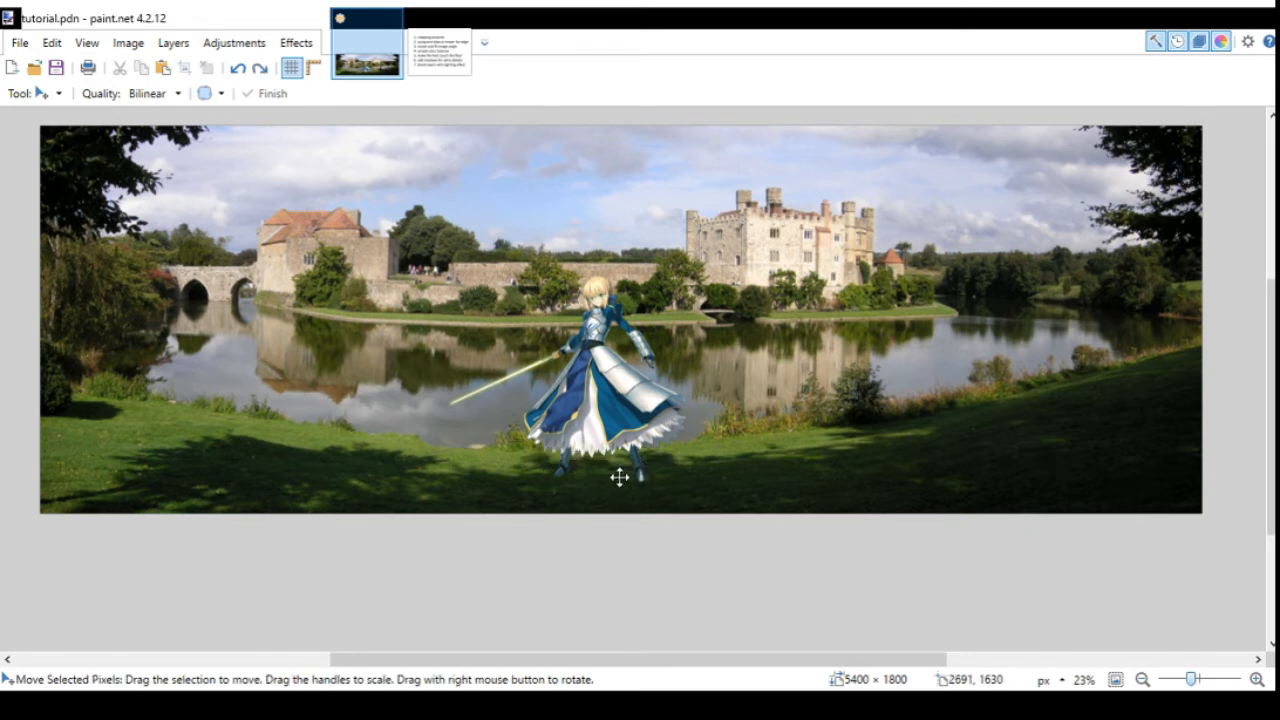
pyautogui.hotkey('ctrl', 'z')
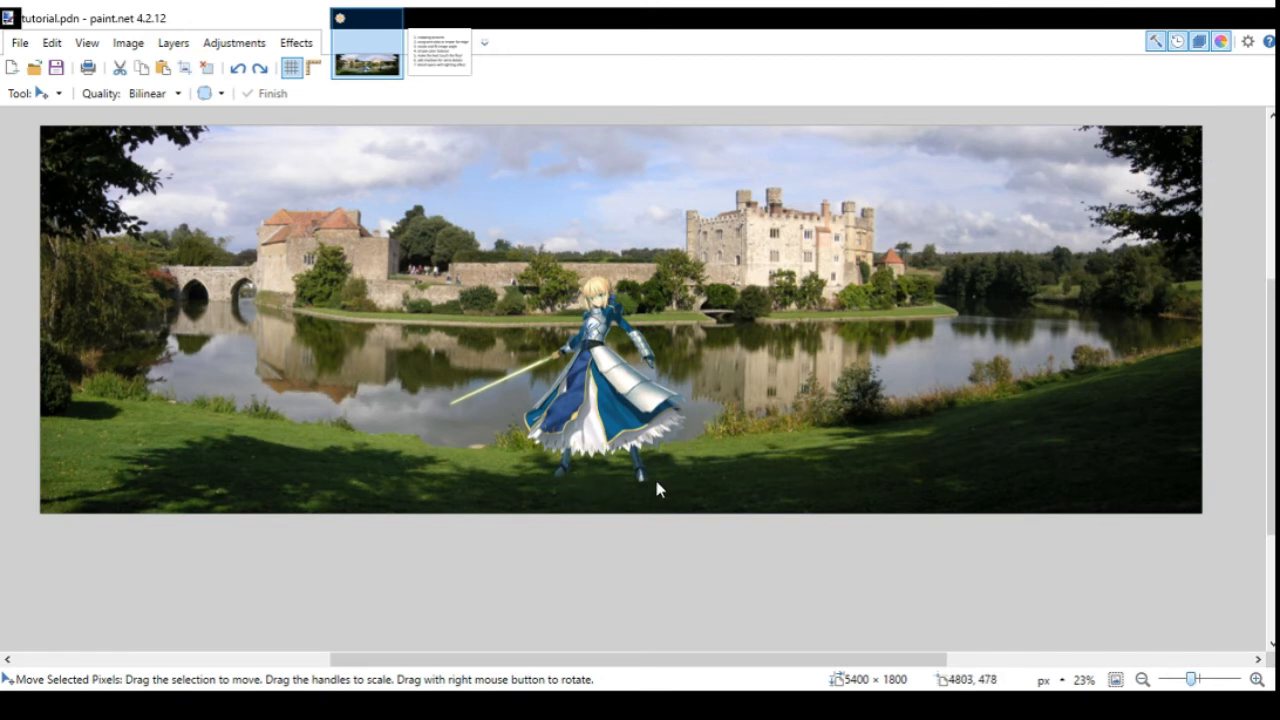
pyautogui.hotkey('ctrl', 'y')
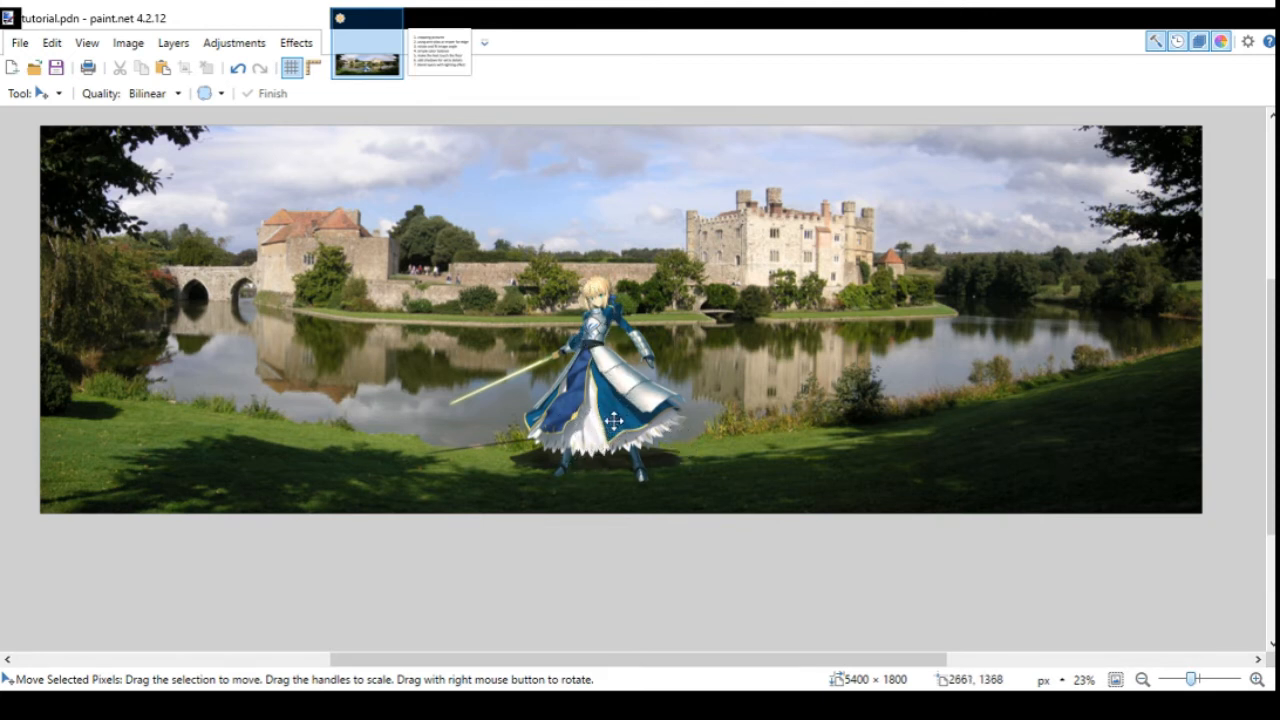
# Examine the swordswoman, her shadow and the castle's reflection up close and in the full panorama to judge the blend.
pyautogui.scroll(4, 247, 303)
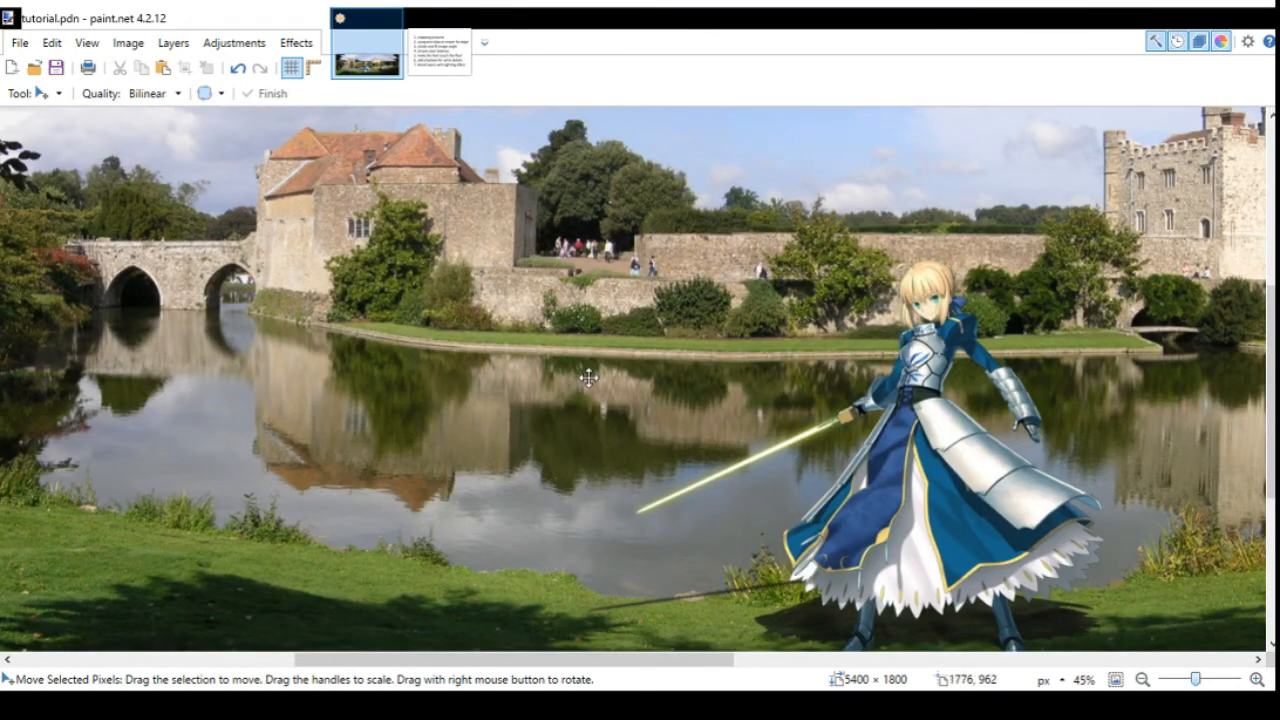
pyautogui.scroll(-3, 366, 371)
pyautogui.scroll(1, 677, 459)
pyautogui.scroll(-2, 760, 480)
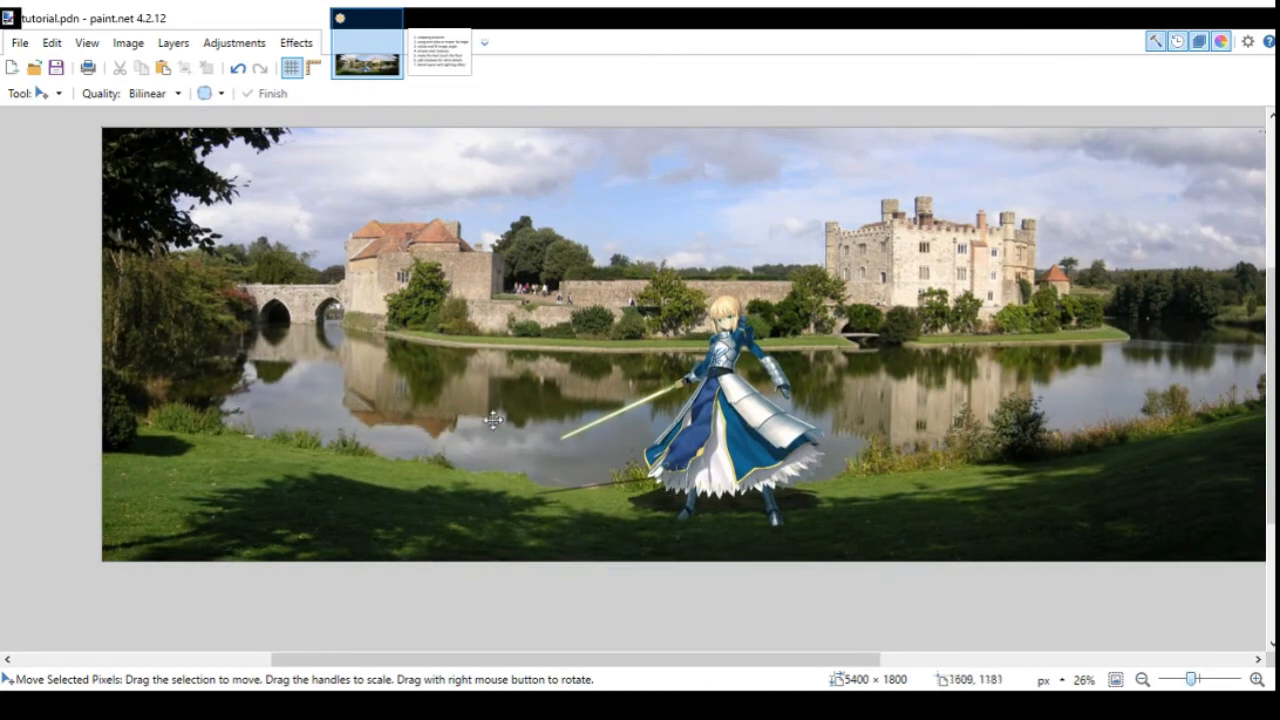
pyautogui.scroll(-1, 530, 447)
pyautogui.scroll(2, 966, 424)
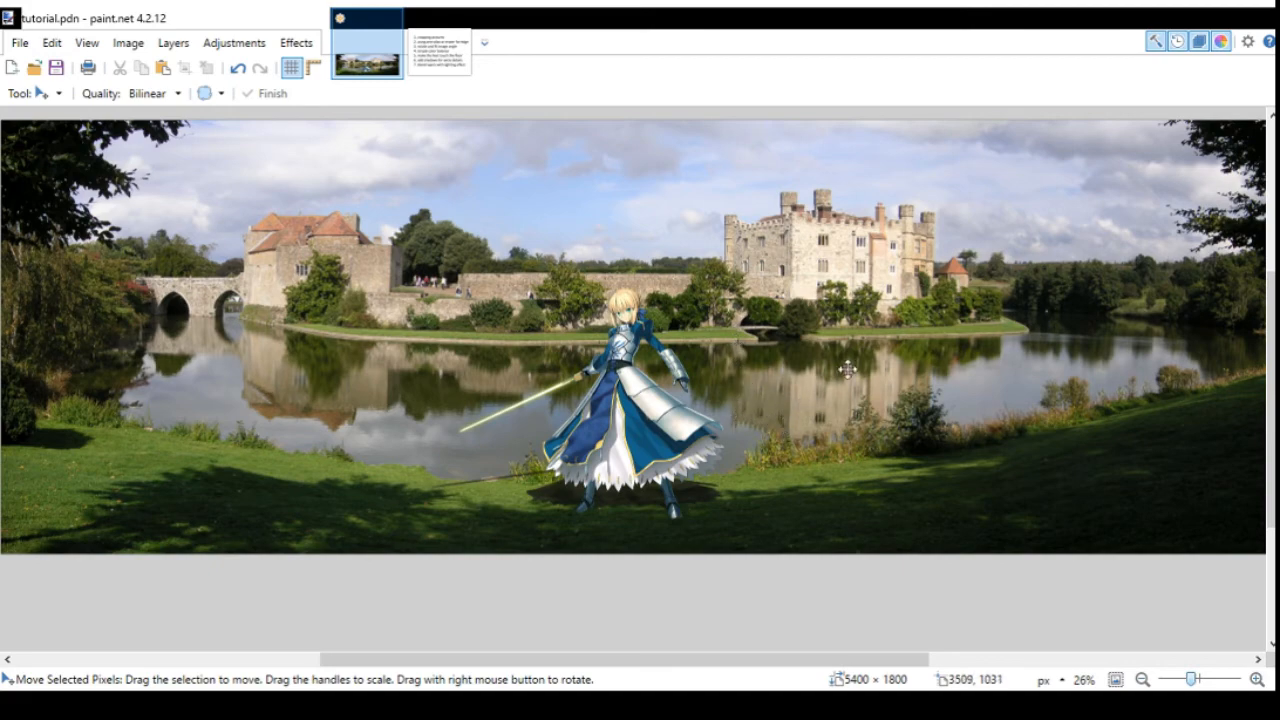
pyautogui.keyDown('ctrl'); pyautogui.scroll(5, 855, 386); pyautogui.keyUp('ctrl')
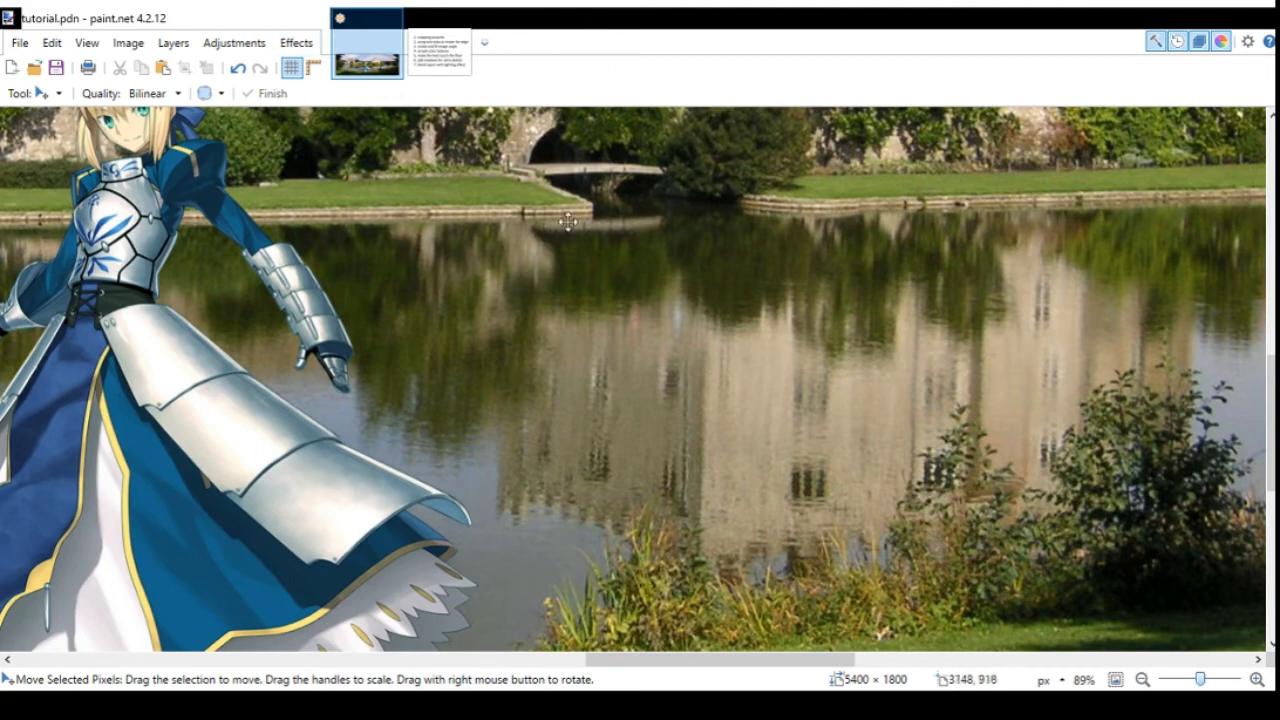
pyautogui.scroll(-4, 512, 228)
pyautogui.scroll(-1, 969, 346)
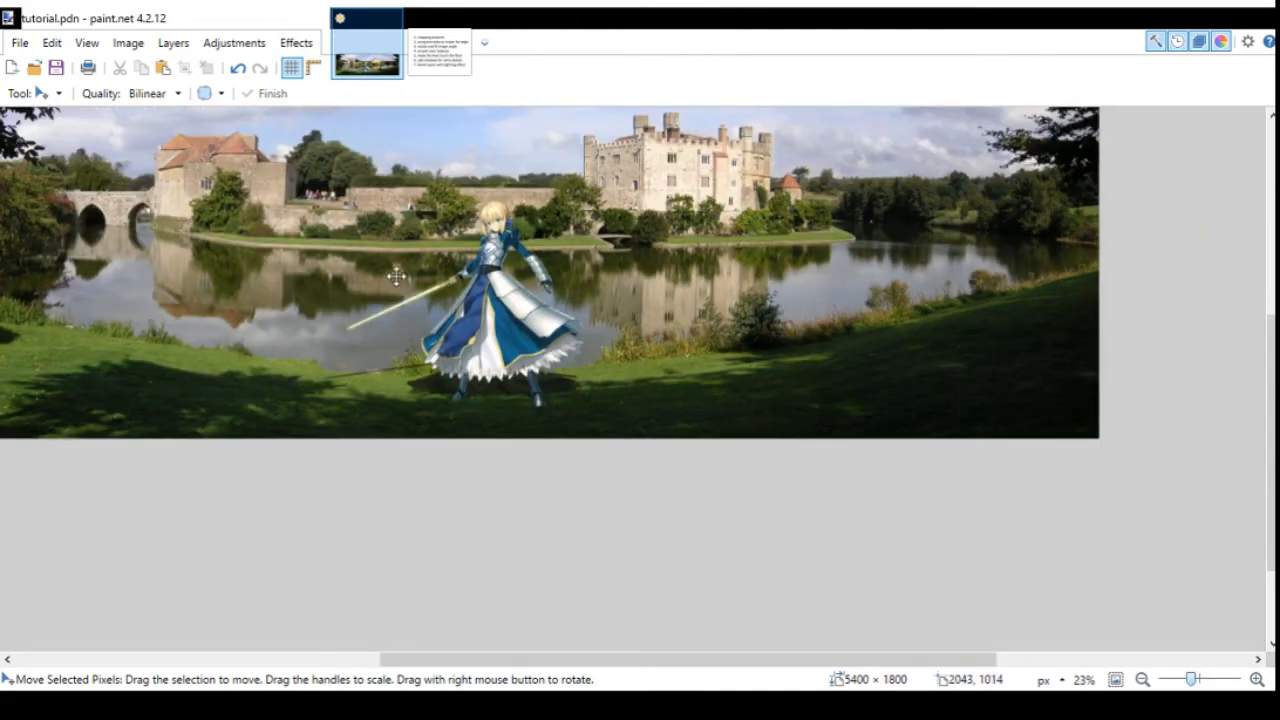
pyautogui.scroll(-1, 910, 542)
pyautogui.scroll(2, 651, 347)
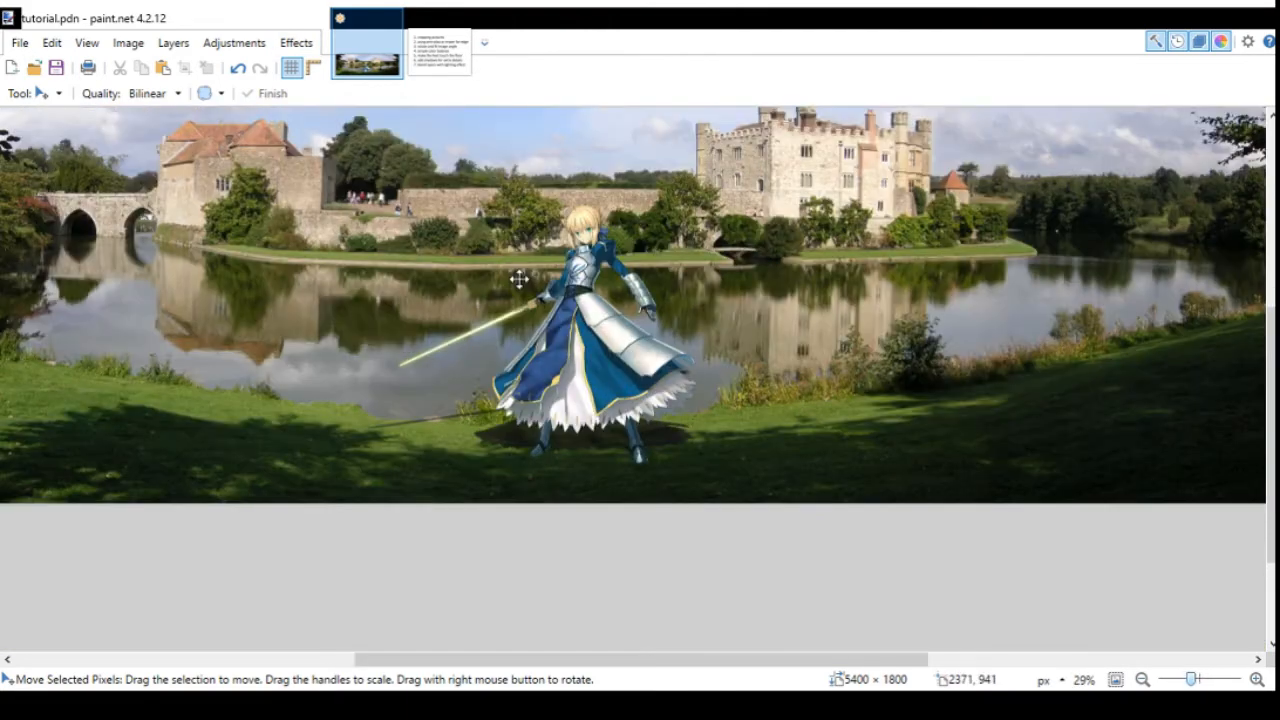
pyautogui.scroll(-2, 894, 420)
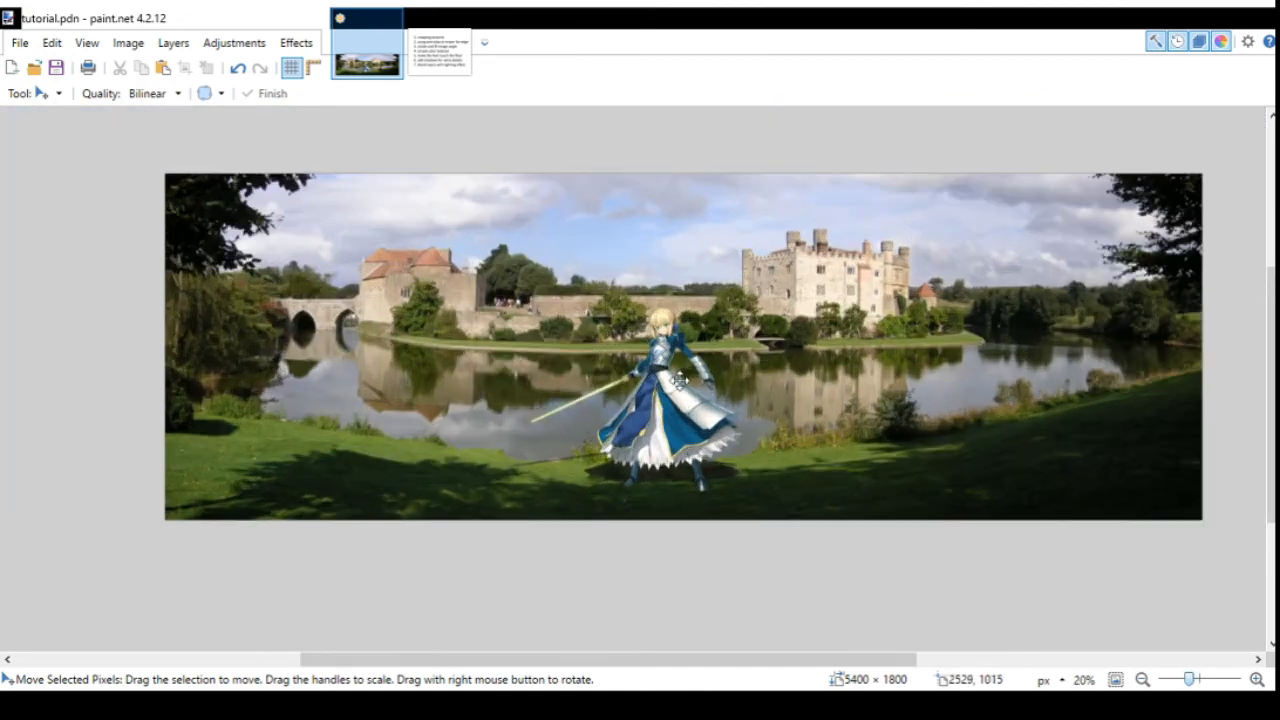
pyautogui.scroll(2, 780, 391)
pyautogui.scroll(1, 646, 540)
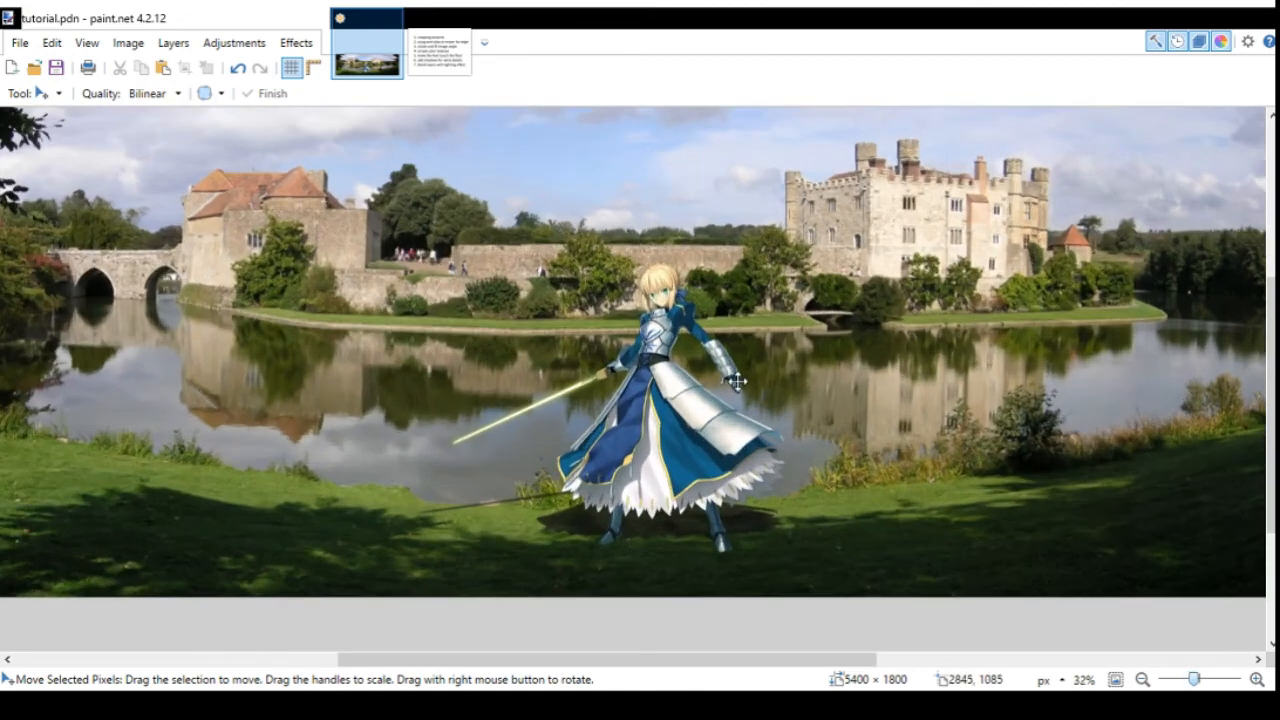
# Review the seven-point checklist image against the finished panorama and return to the castle scene.
pyautogui.click(433, 78)
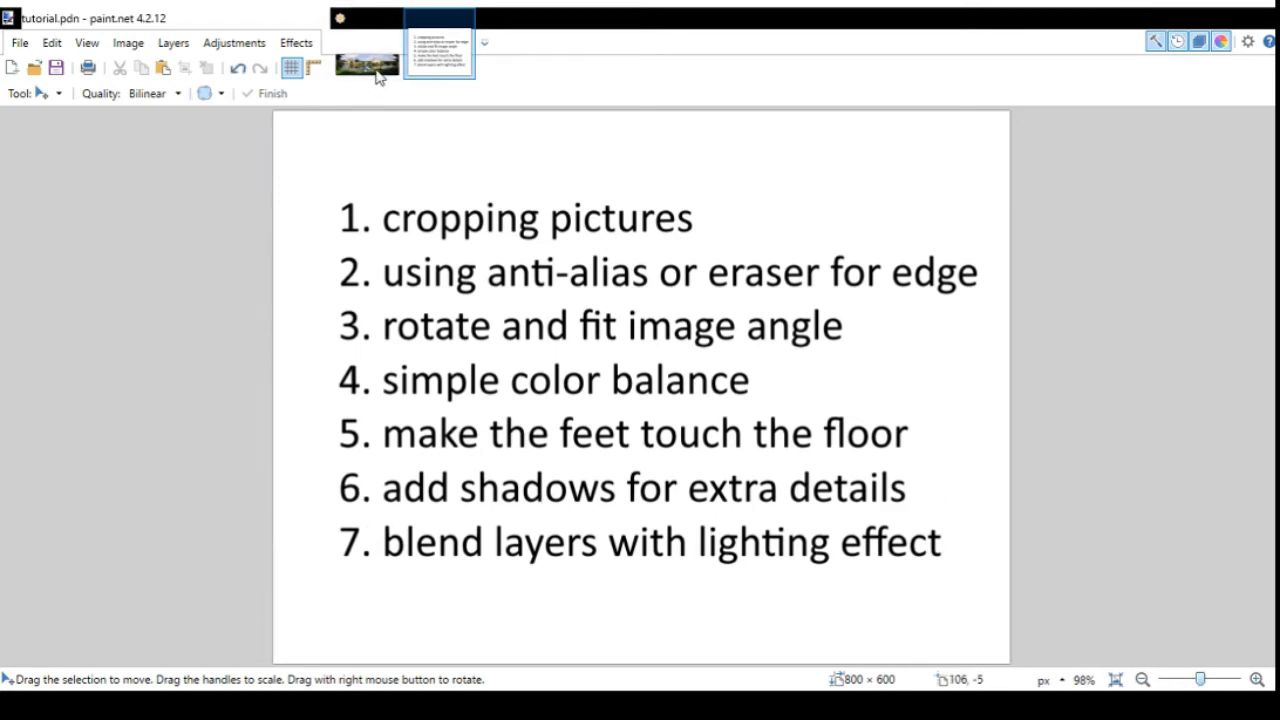
pyautogui.click(376, 74)
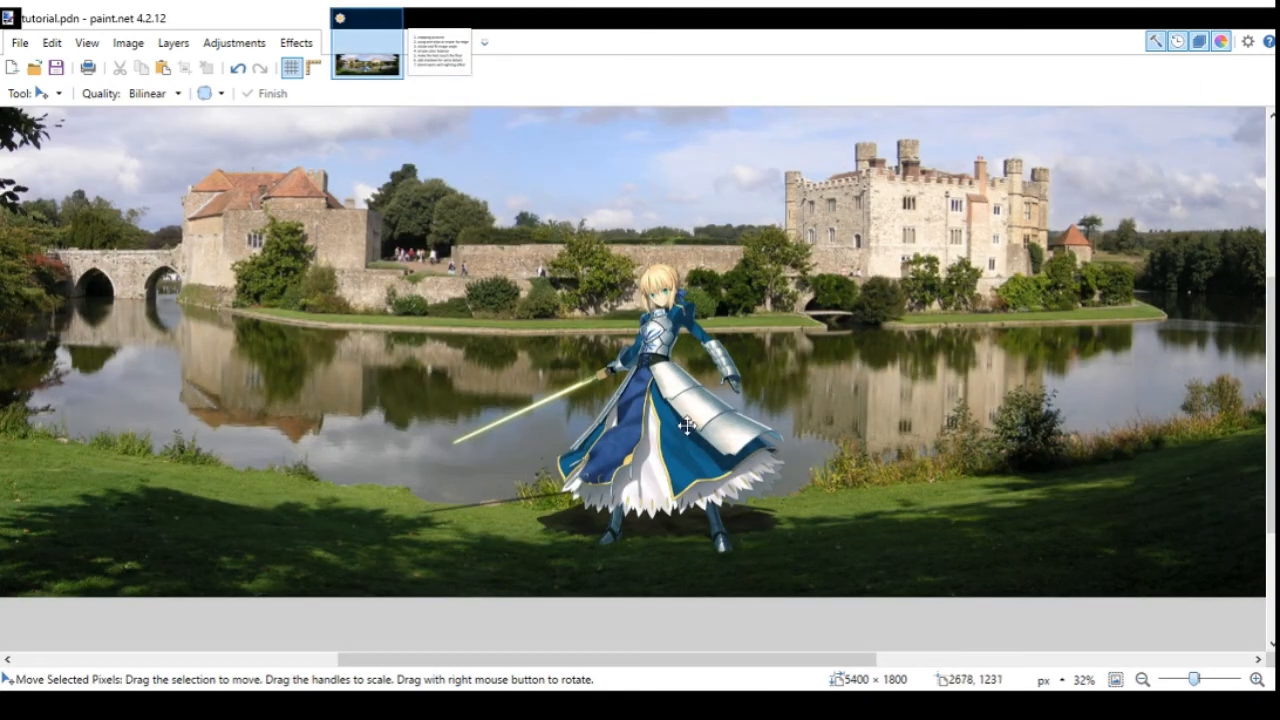
pyautogui.scroll(-1, 686, 425)
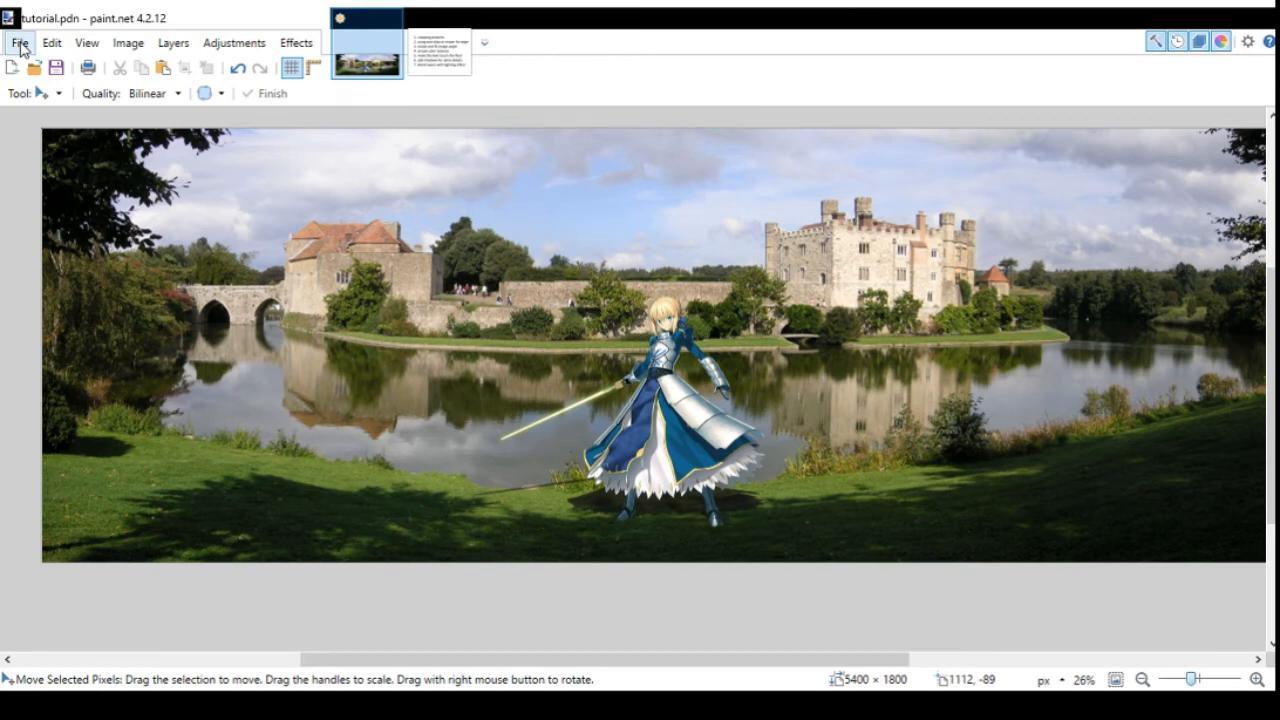
pyautogui.click(432, 64)
pyautogui.click(388, 78)
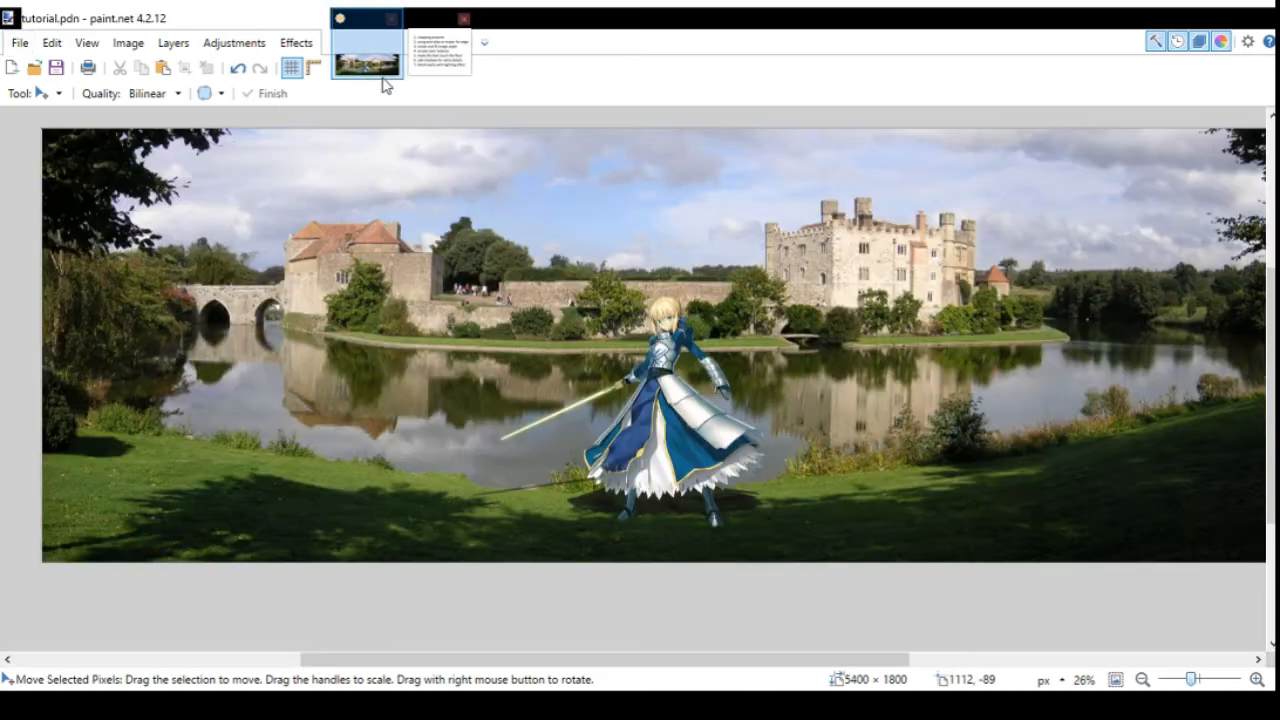
pyautogui.keyDown('ctrl'); pyautogui.scroll(-1, 564, 383); pyautogui.keyUp('ctrl')
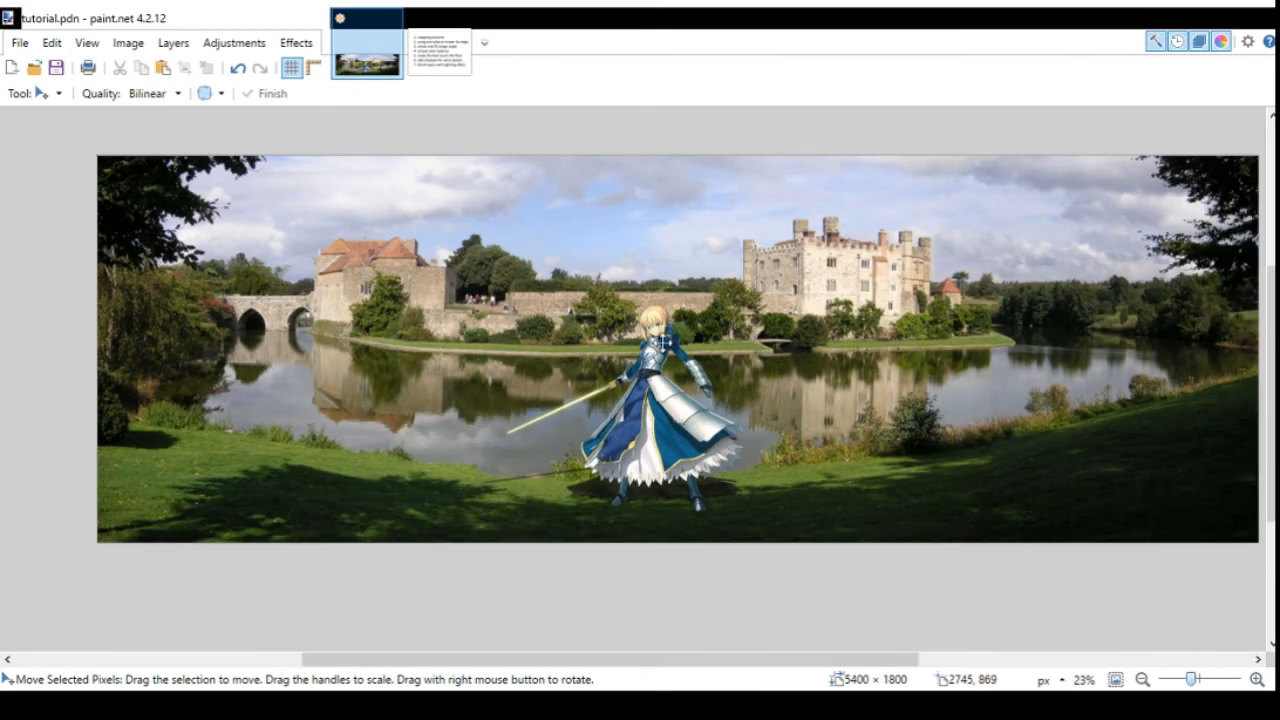
pyautogui.click(466, 78)
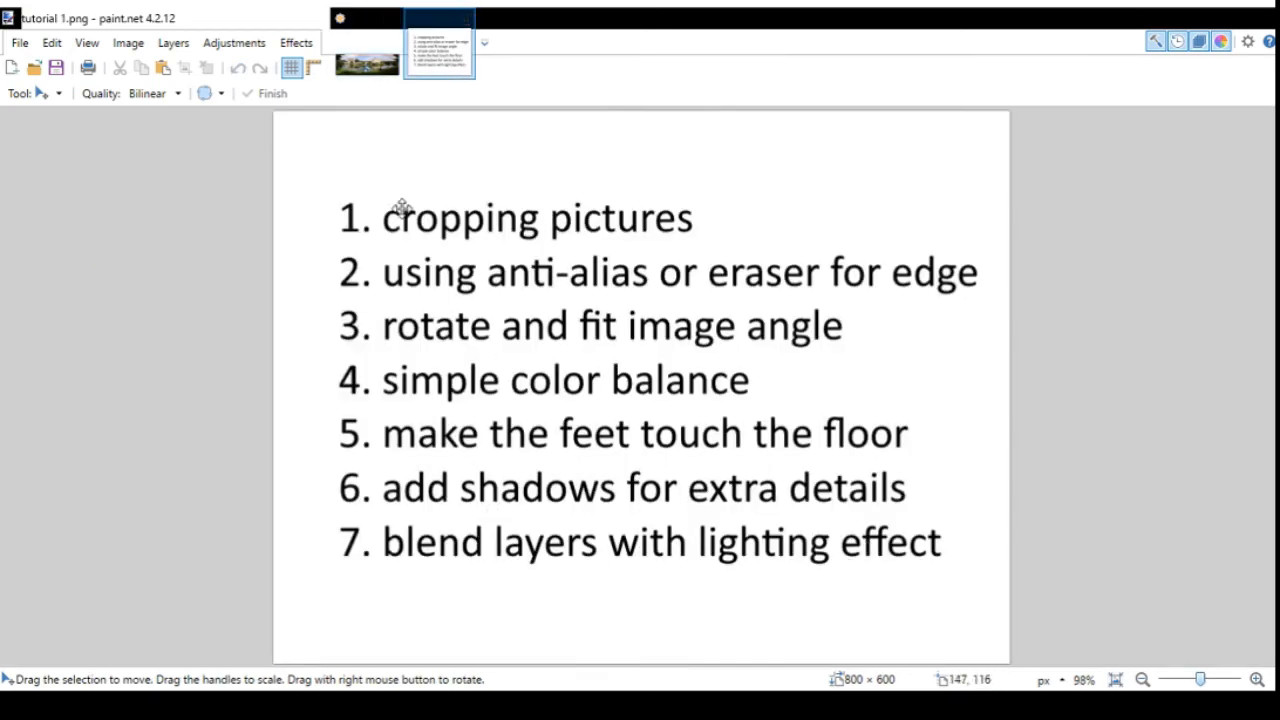
pyautogui.click(364, 72)
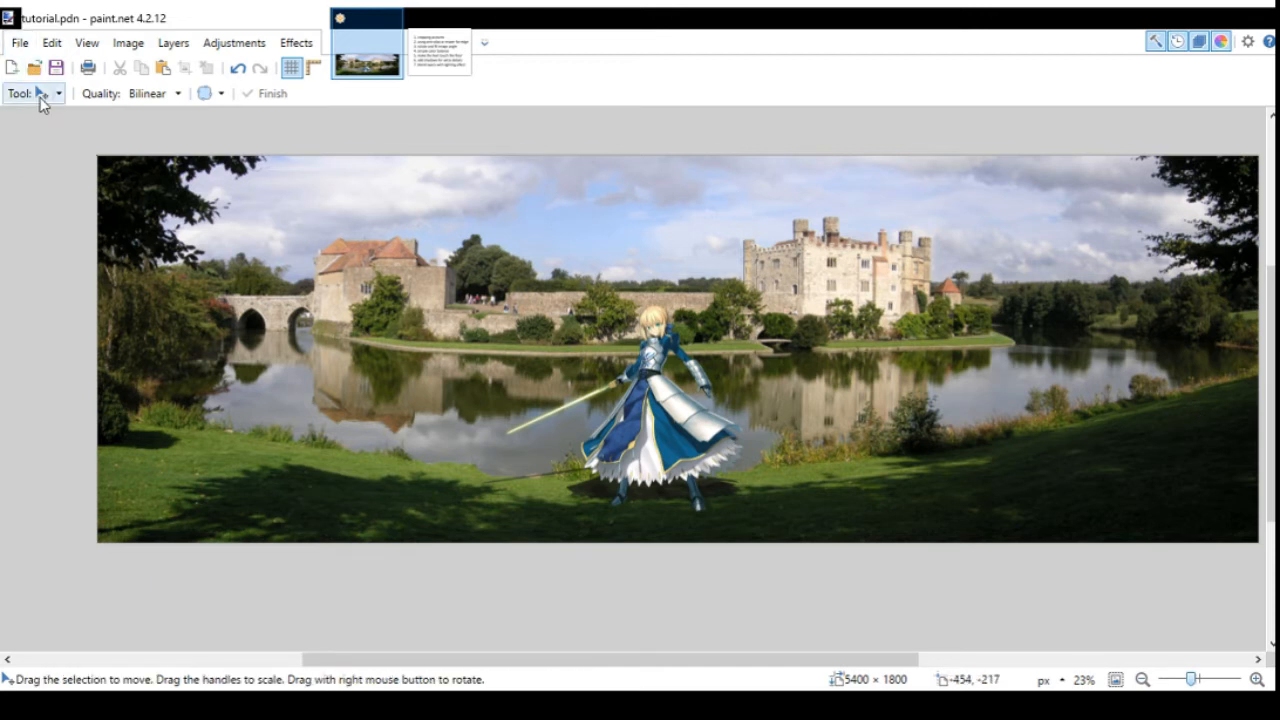
# Check the layers kept in tutorial.pdn by showing the hidden character and credit text and hiding them again.
pyautogui.press('alt')
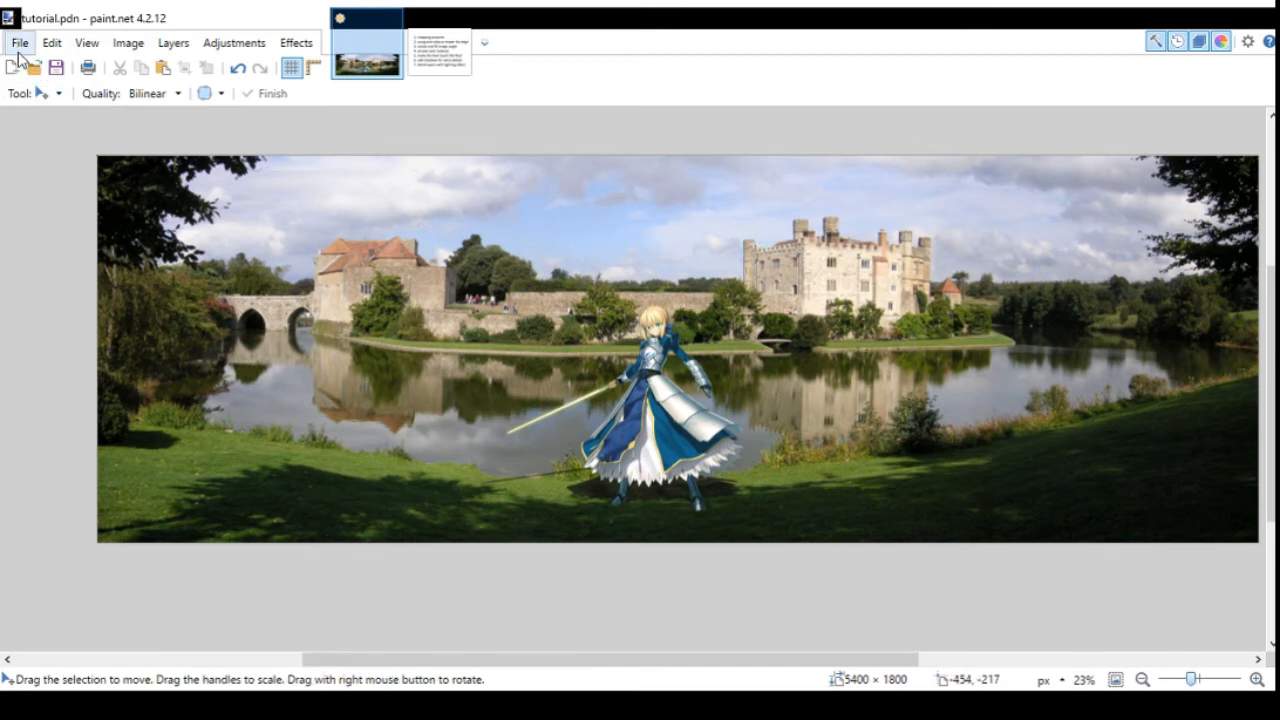
pyautogui.click(38, 159)
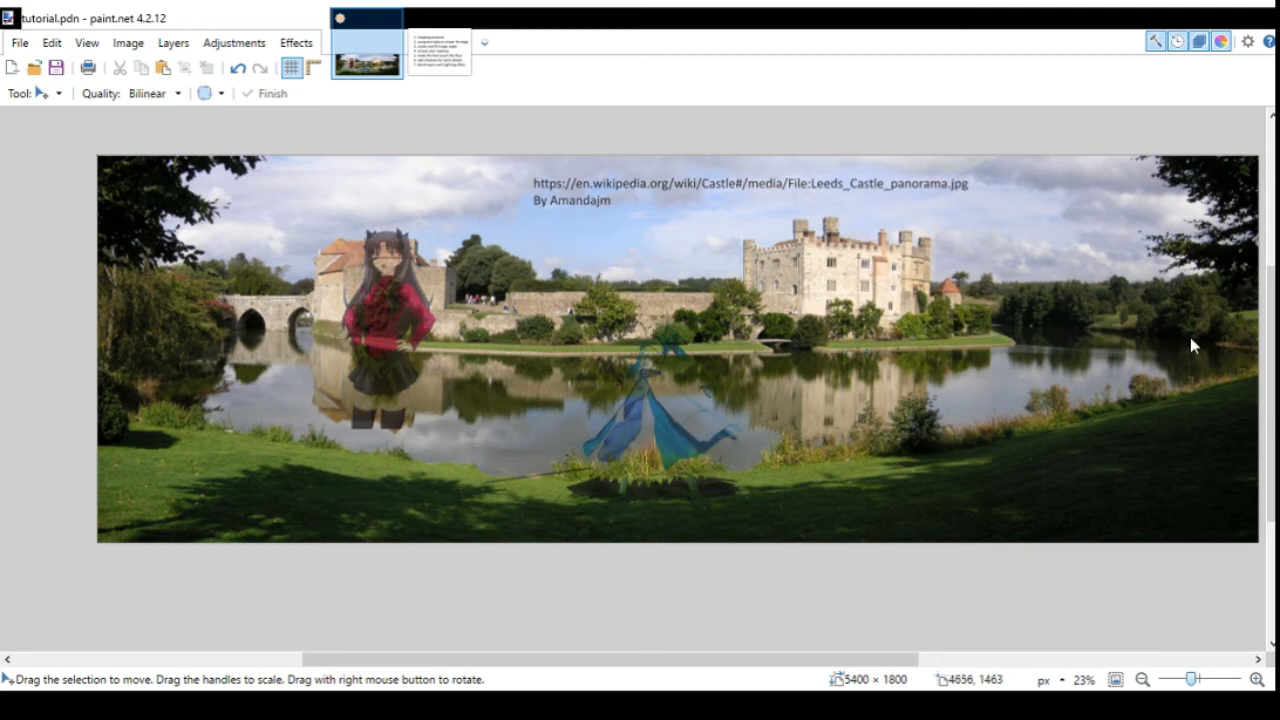
pyautogui.hotkey('ctrl', 'z')
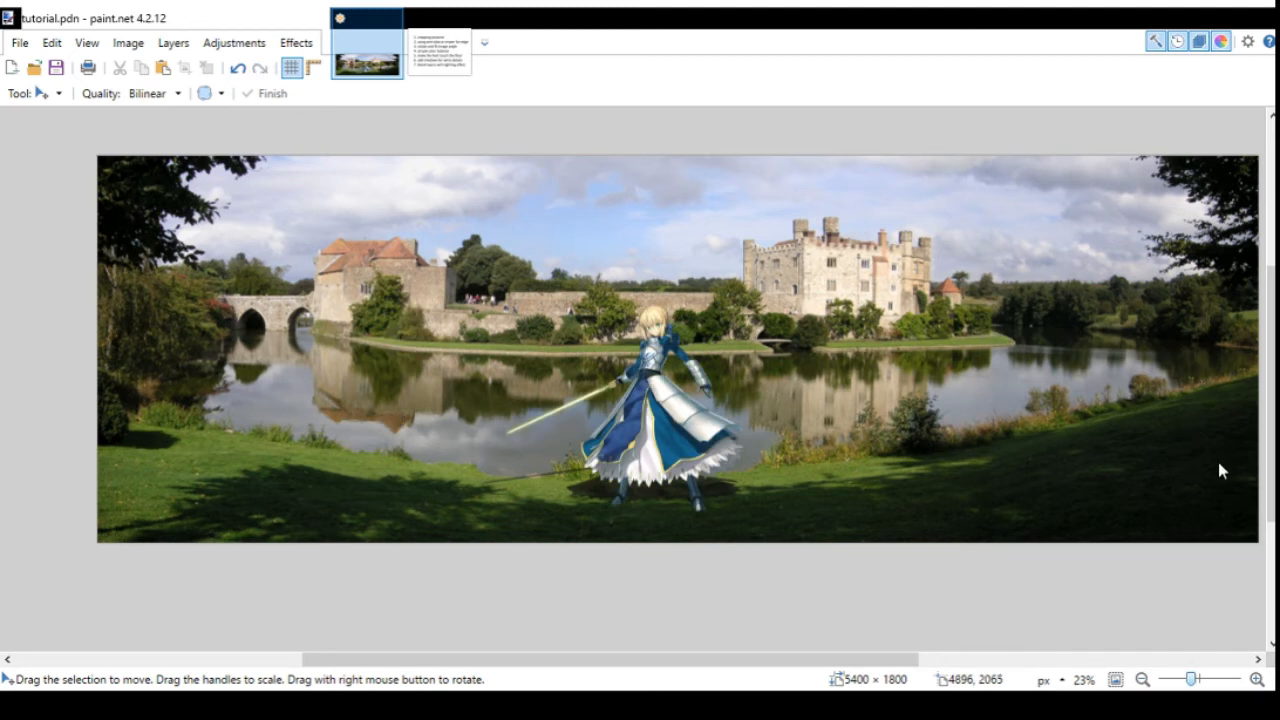
pyautogui.click(1196, 573)
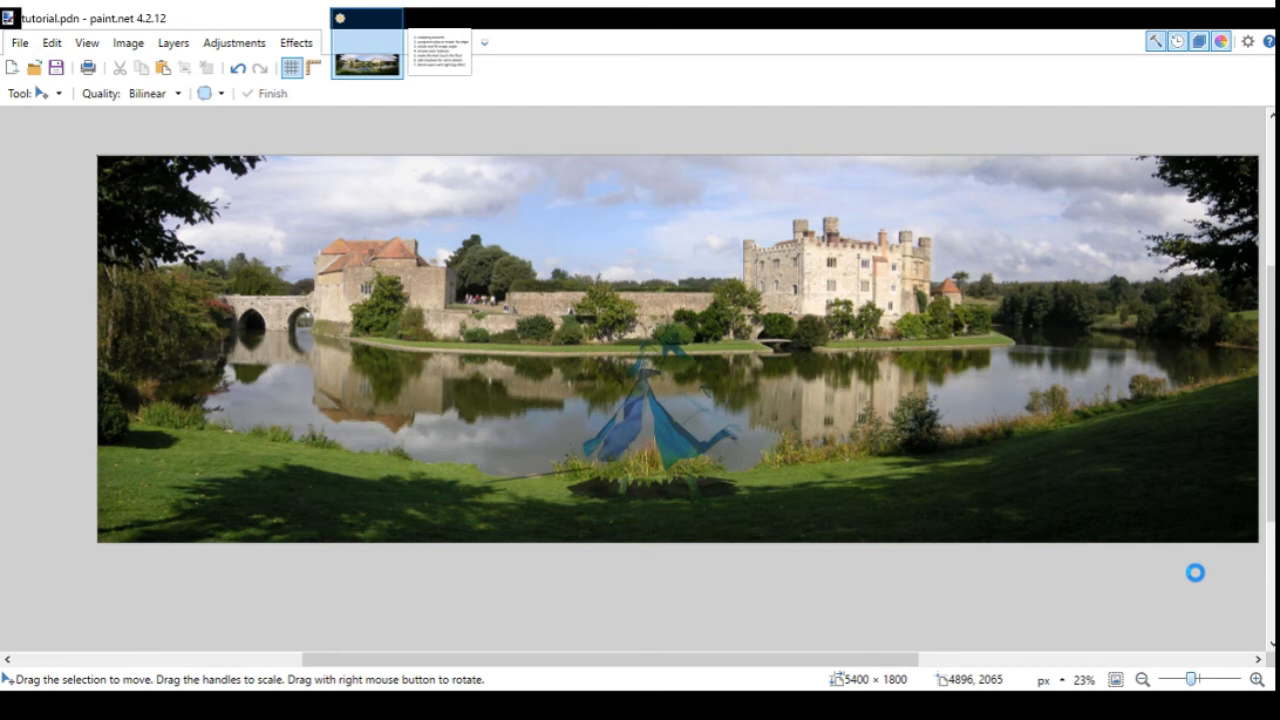
# Restore the swordswoman's visibility and save the finished composite as the PNG image tutorial2.png.
pyautogui.hotkey('ctrl', 'z')
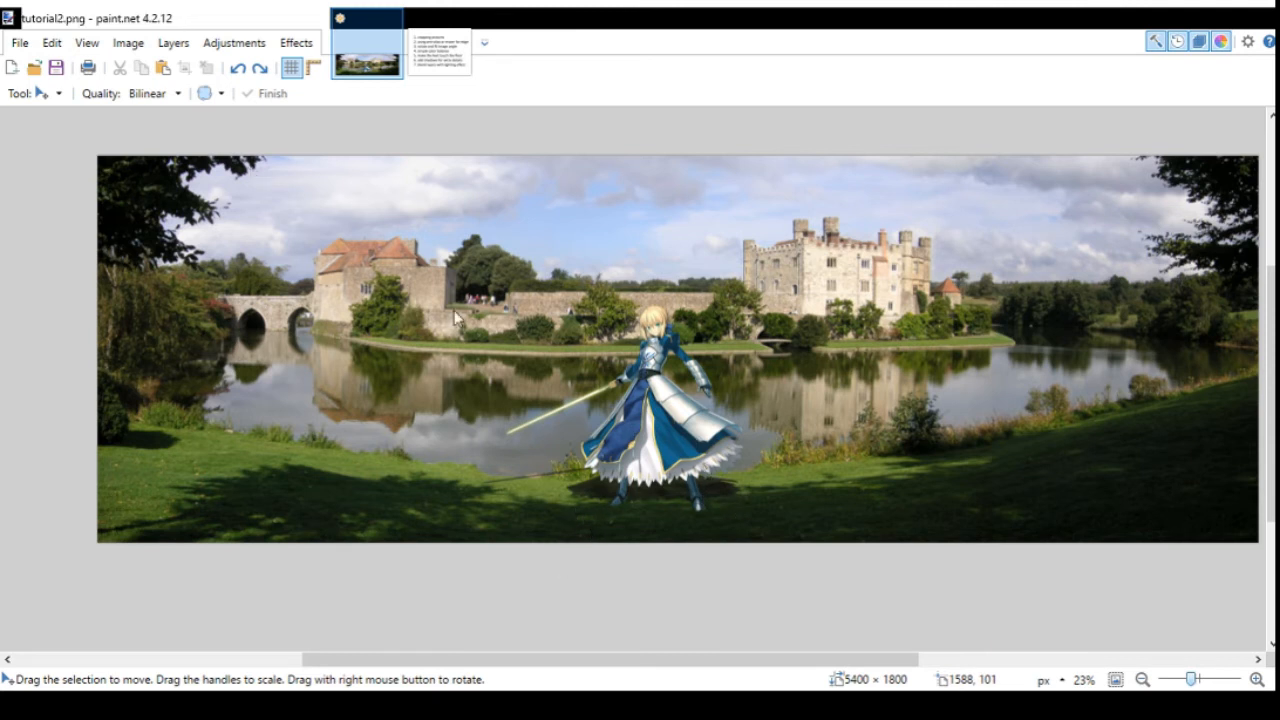
pyautogui.click(597, 380)
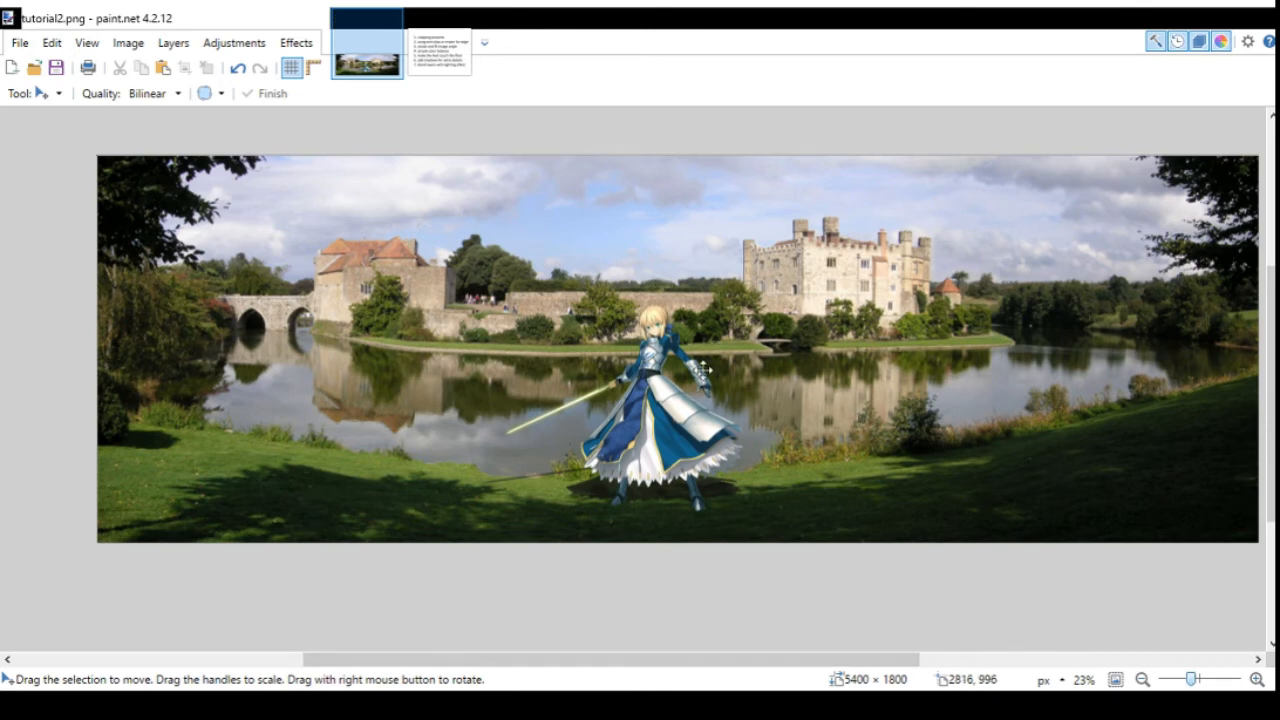
pyautogui.scroll(-2, 500, 308)
pyautogui.scroll(1, 541, 357)
pyautogui.scroll(2, 592, 441)
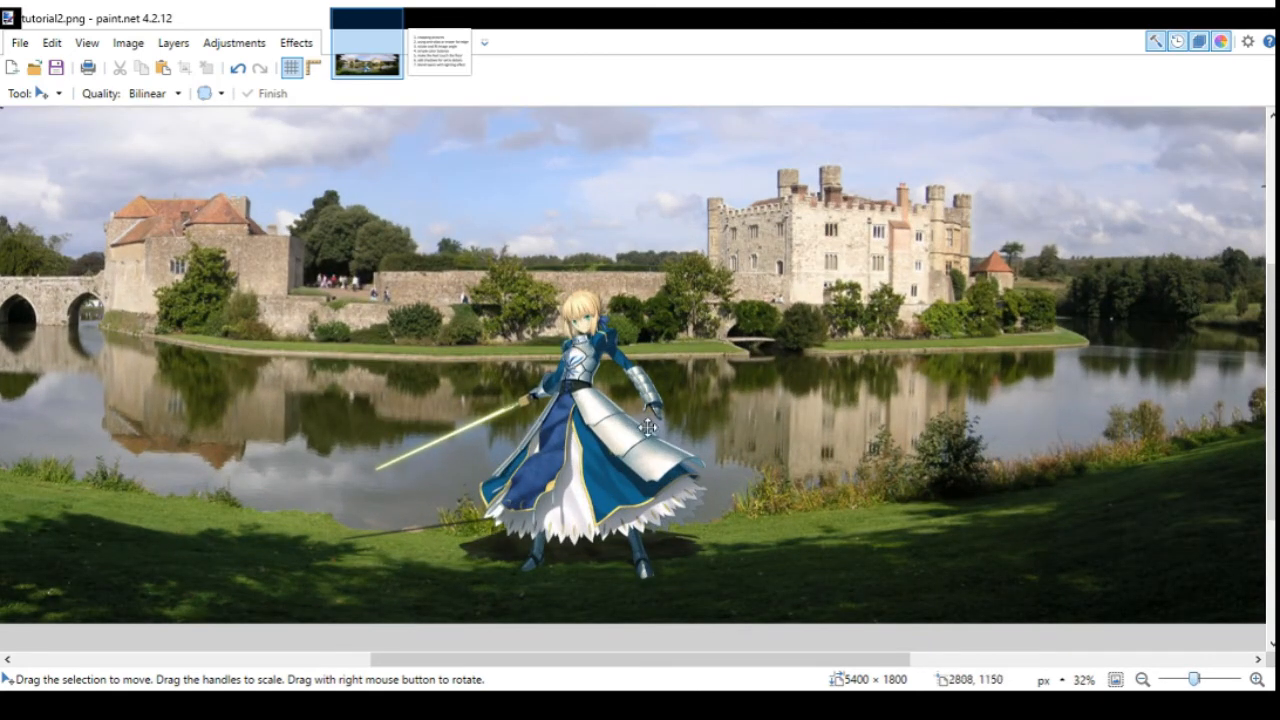
# Review the seven-point checklist image against the full panorama and return to the castle scene.
pyautogui.scroll(-1, 640, 432)
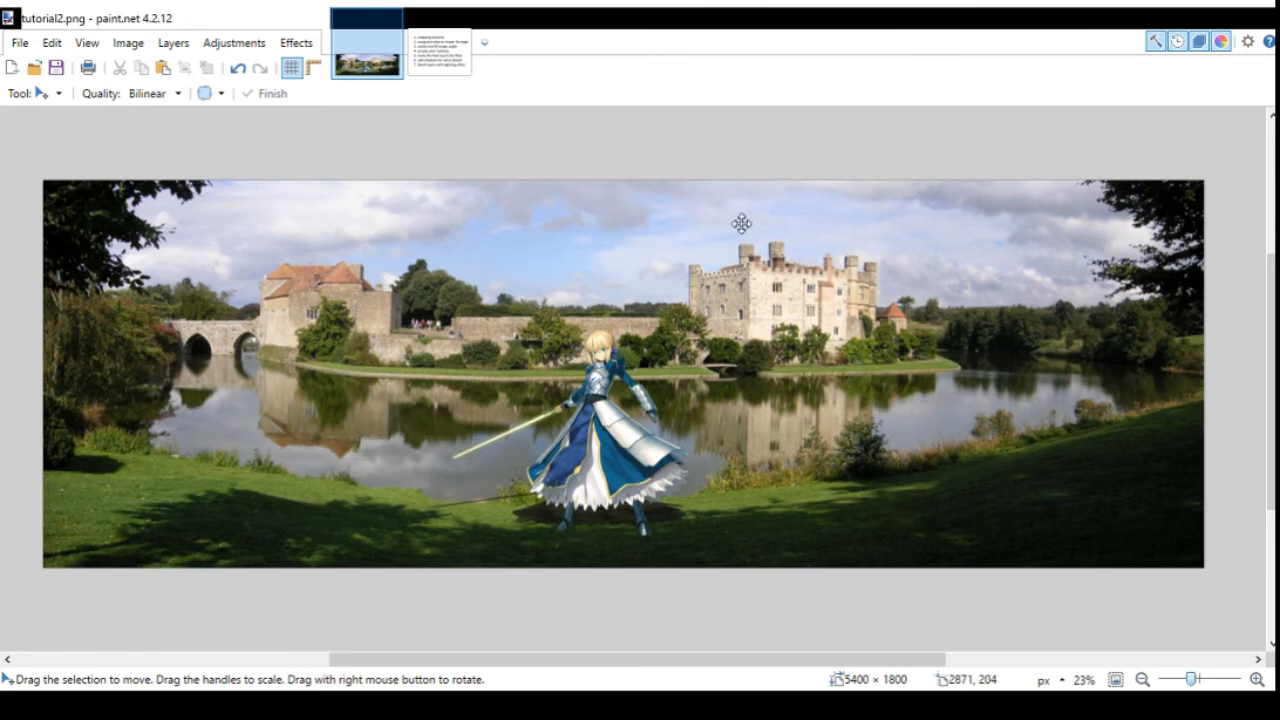
pyautogui.click(468, 74)
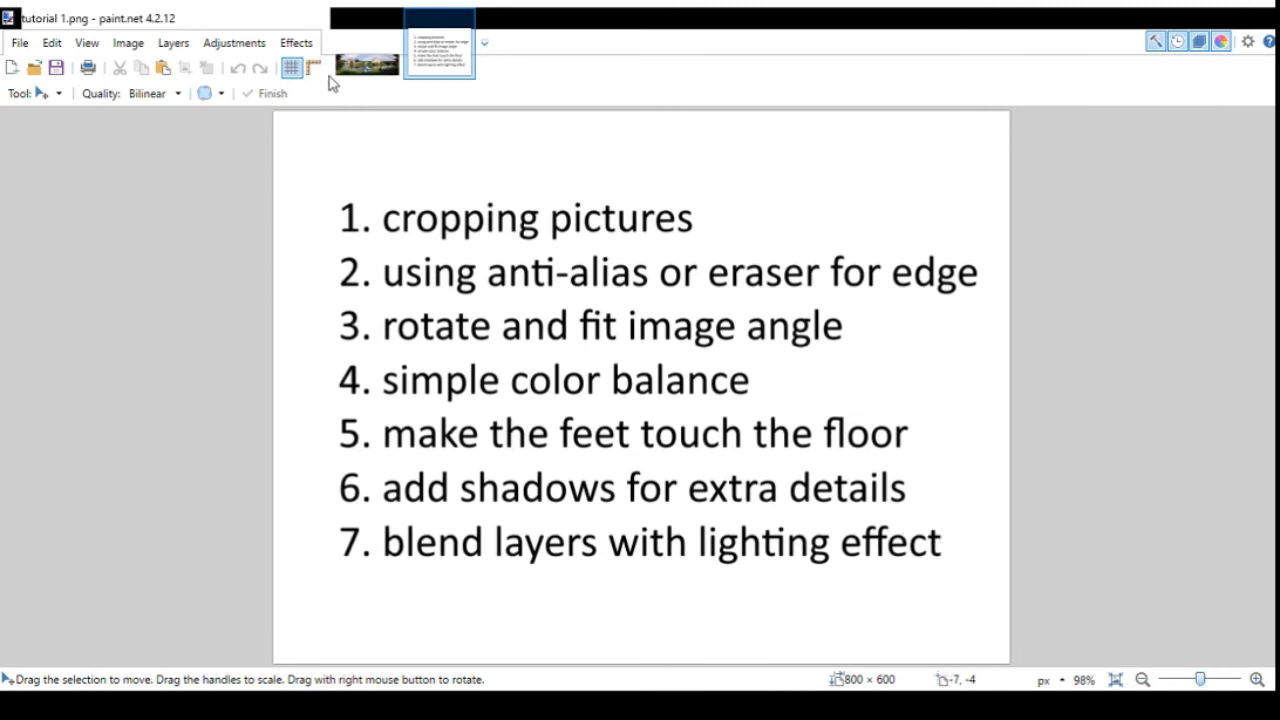
pyautogui.click(355, 66)
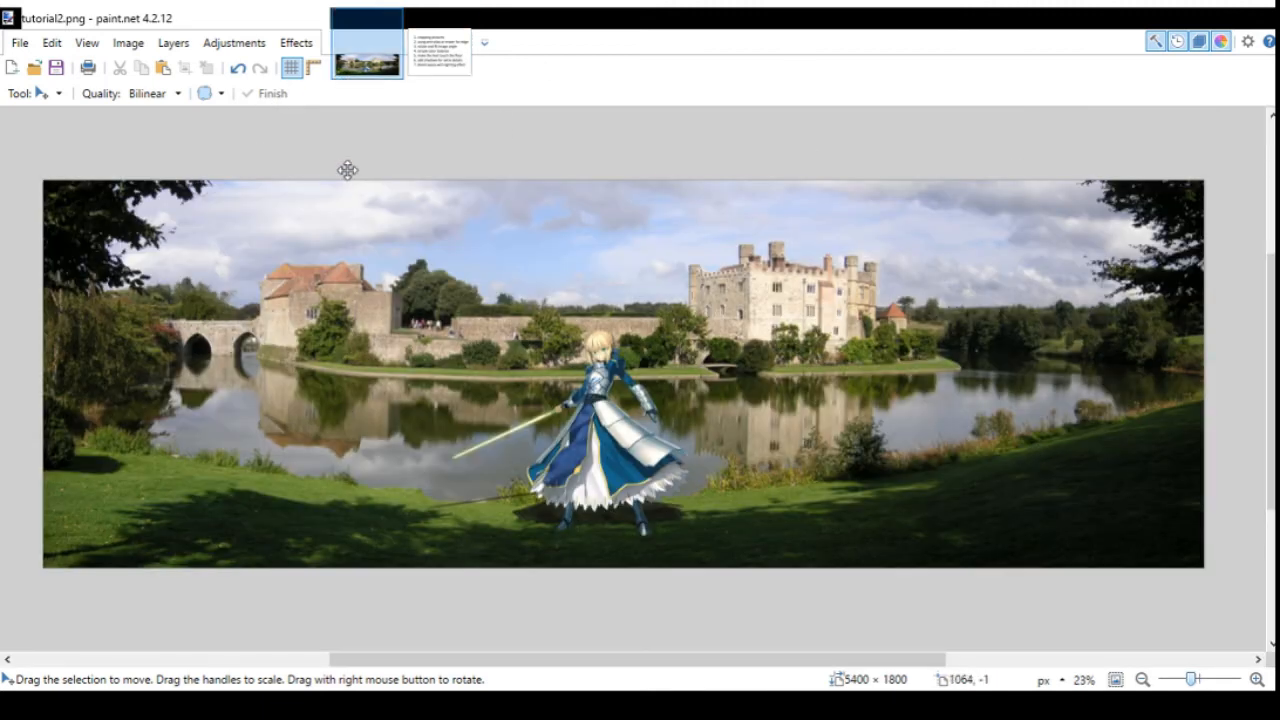
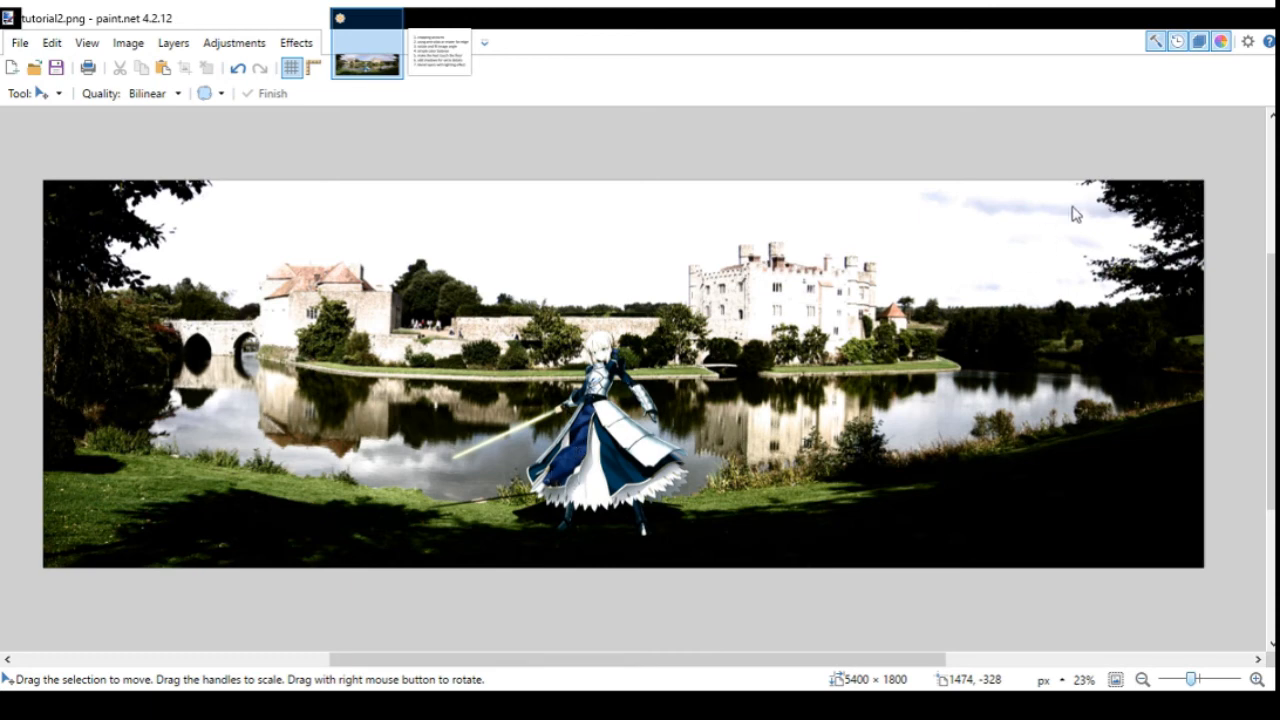
# Try out colour-tinted, dimmed and washed-out tonal adjustments on the whole castle composite.
pyautogui.click(1136, 134)
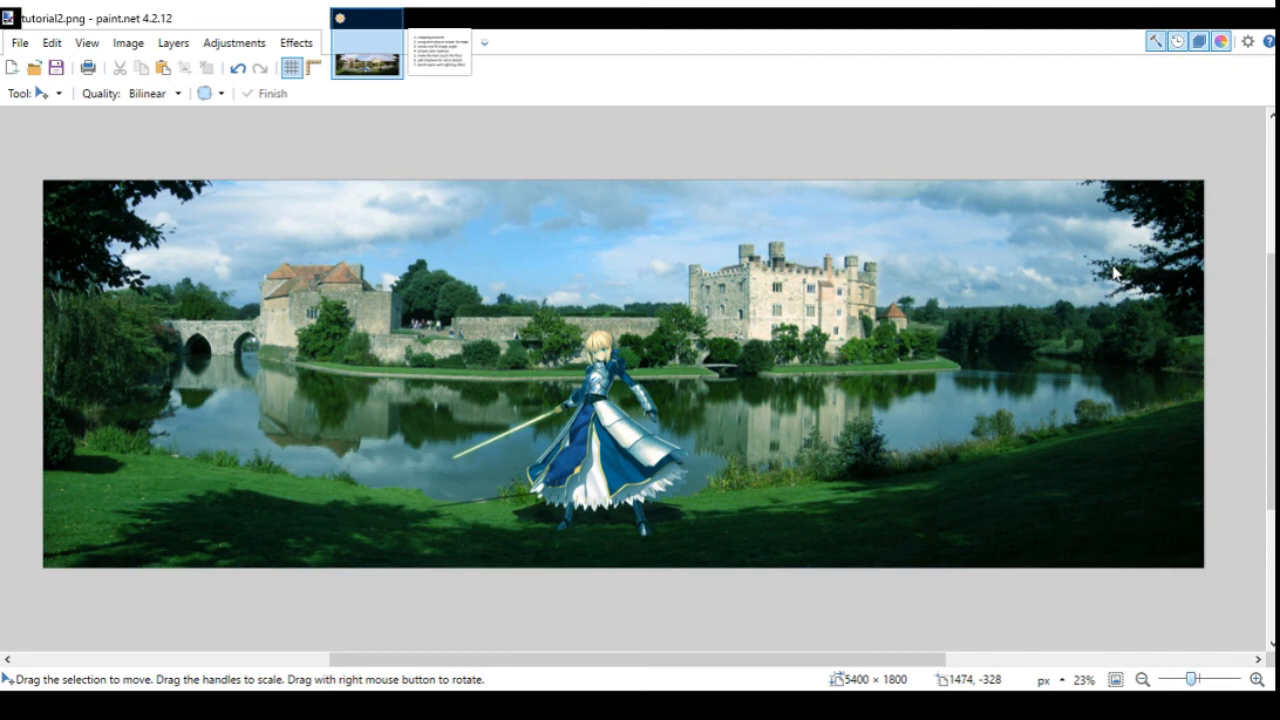
pyautogui.moveTo(1113, 268); pyautogui.dragTo(1088, 239)
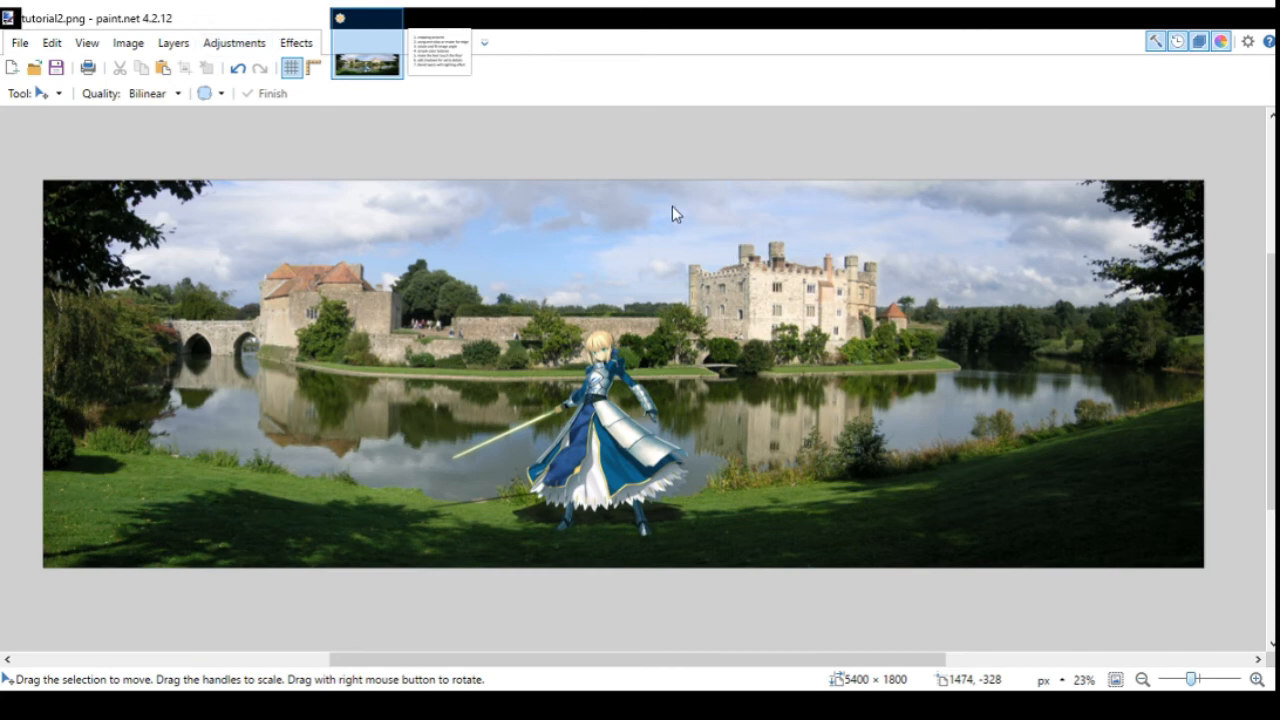
pyautogui.moveTo(989, 97); pyautogui.dragTo(993, 168)
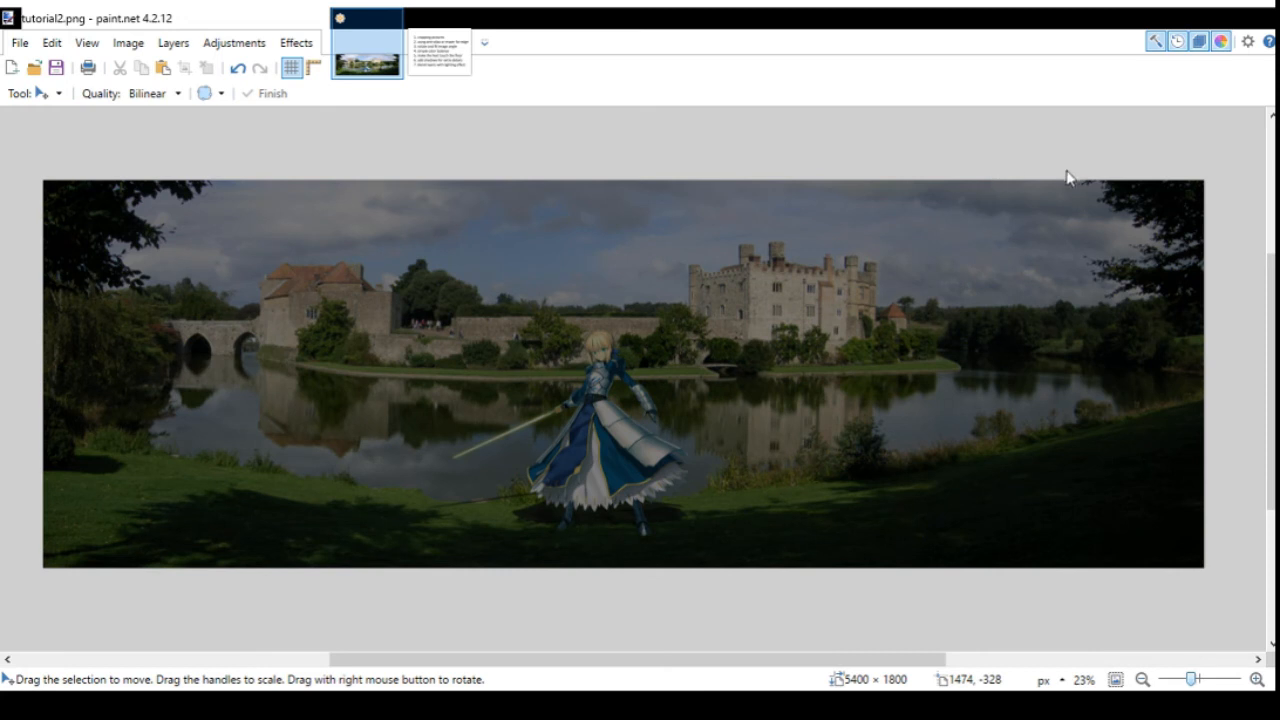
pyautogui.click(997, 175)
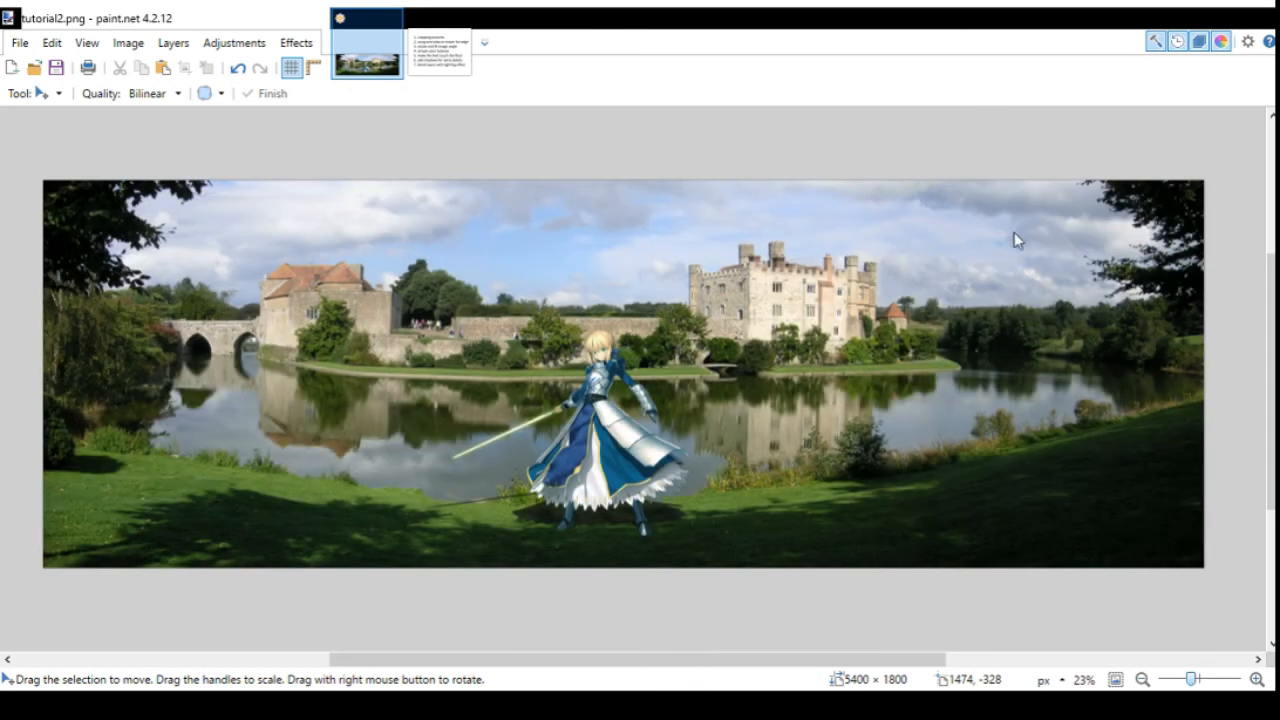
pyautogui.click(991, 247)
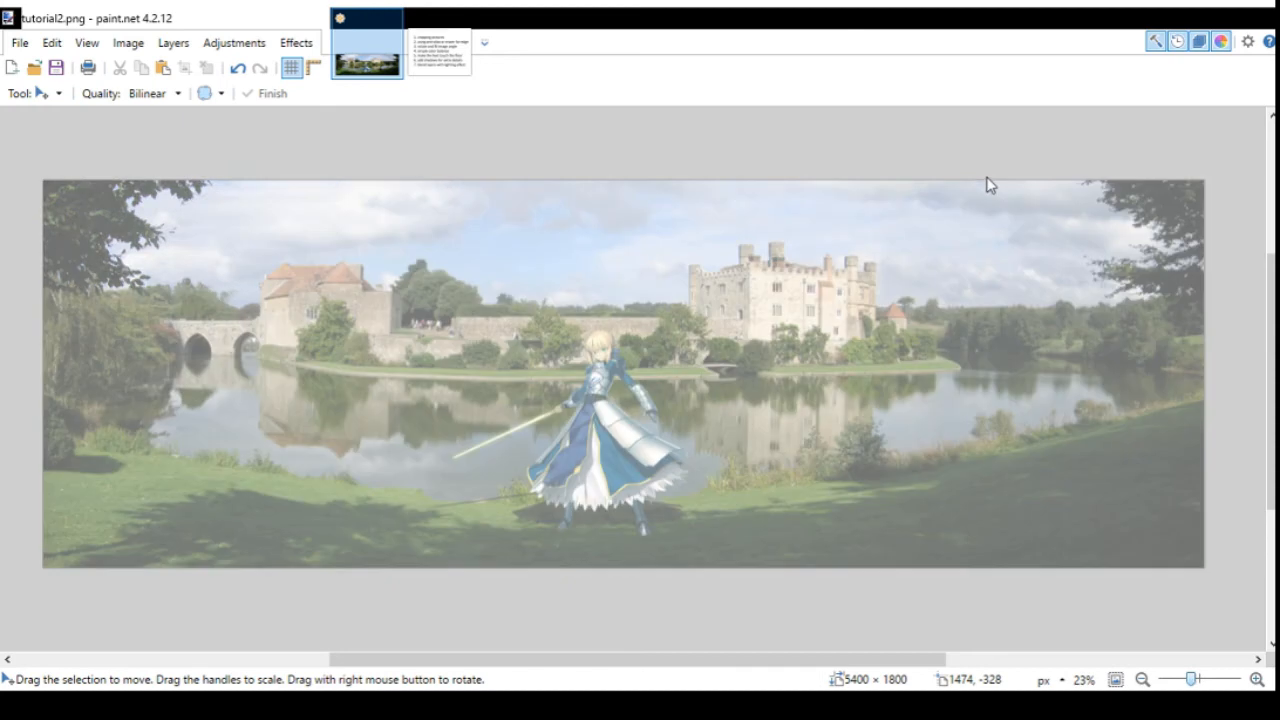
pyautogui.click(987, 168)
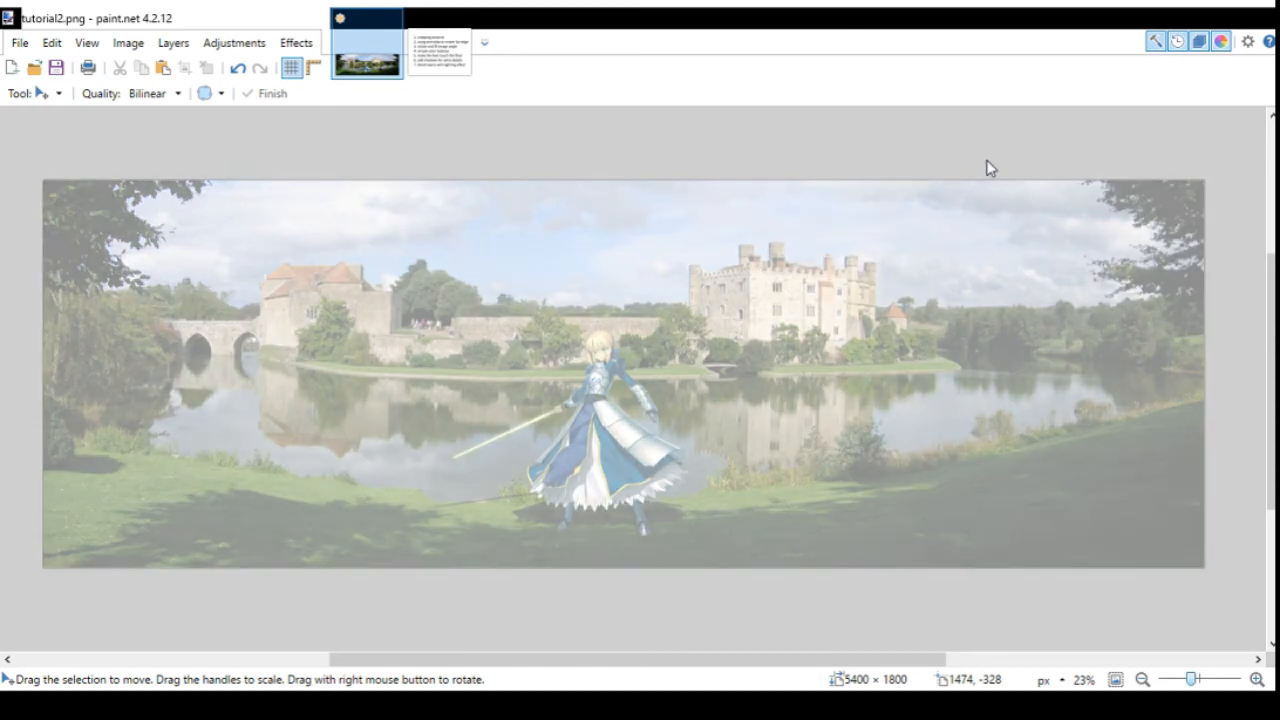
pyautogui.click(954, 246)
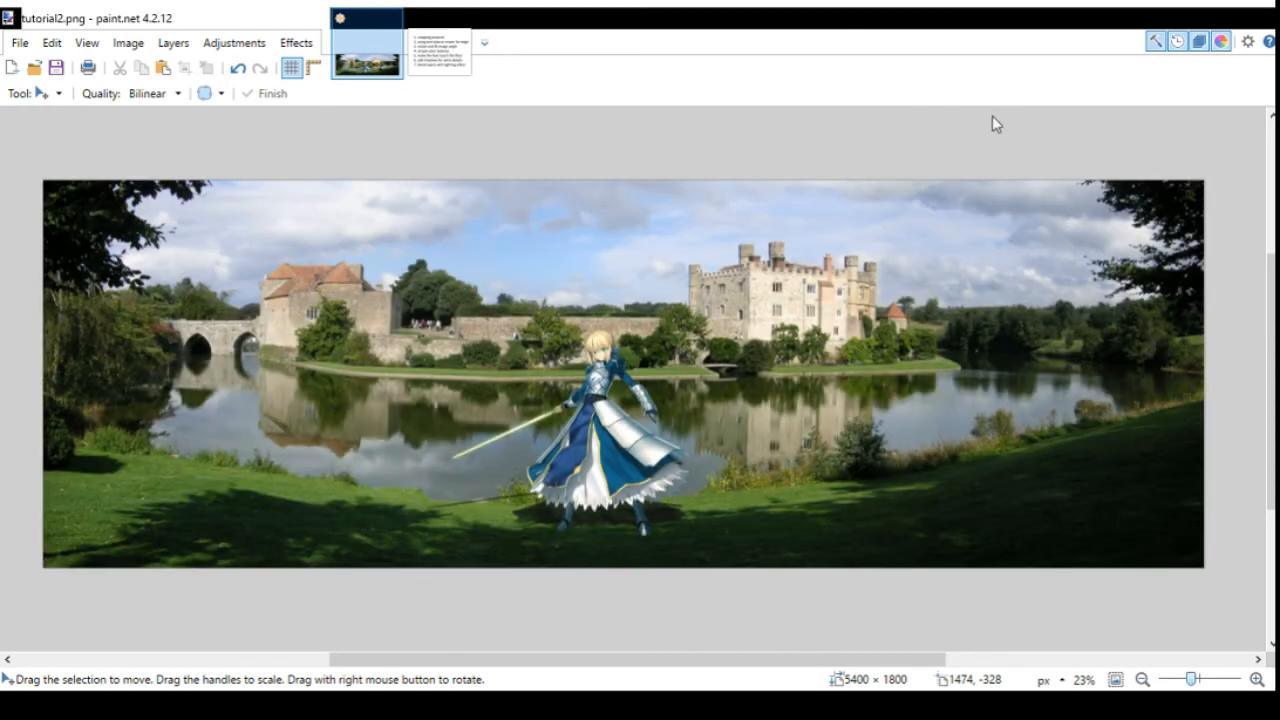
# Darken the midtones of the whole composite slightly and apply the tonal adjustment.
pyautogui.click(986, 177)
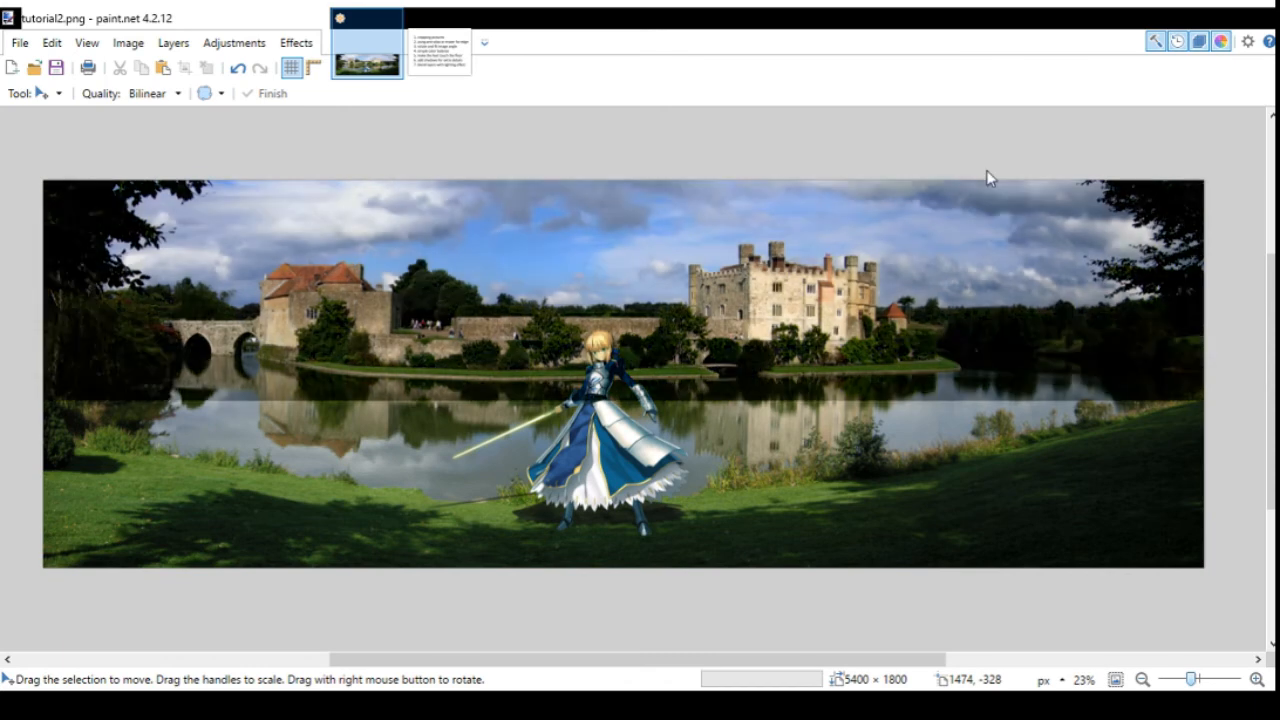
pyautogui.moveTo(987, 171)
pyautogui.mouseDown()
pyautogui.moveTo(989, 147)
pyautogui.moveTo(995, 157)
pyautogui.mouseUp()
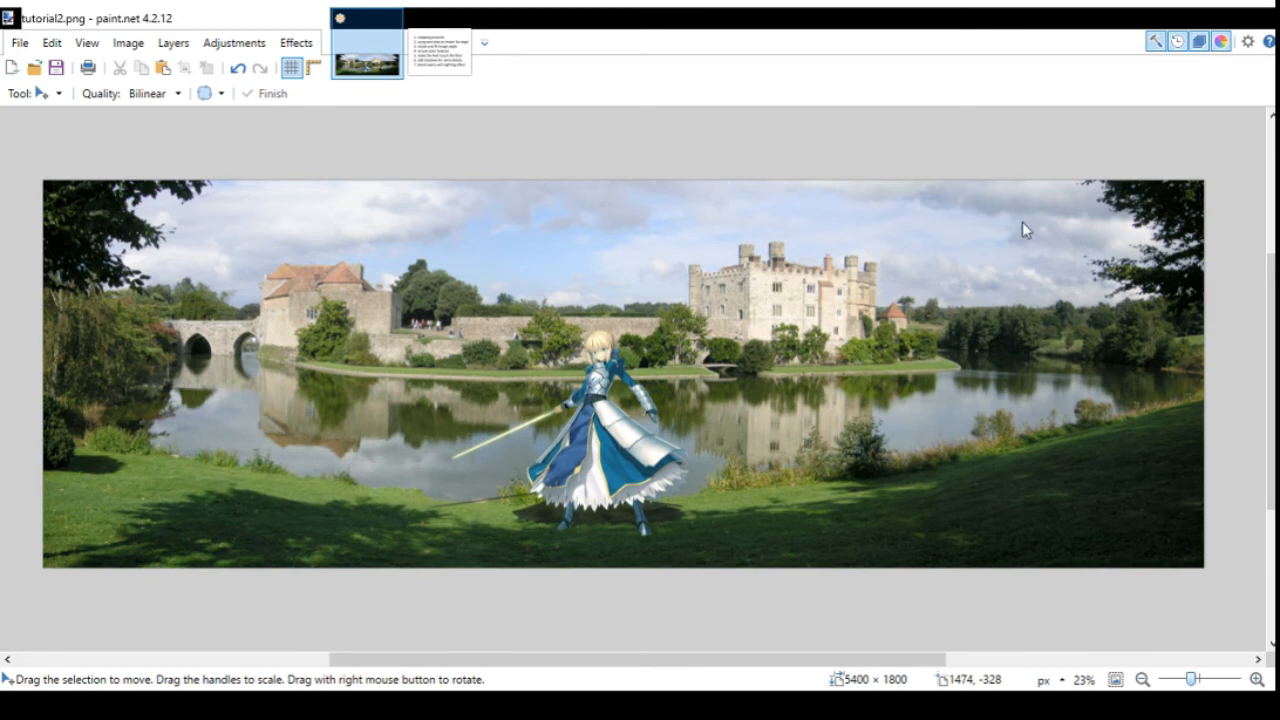
pyautogui.moveTo(994, 163); pyautogui.dragTo(1000, 232)
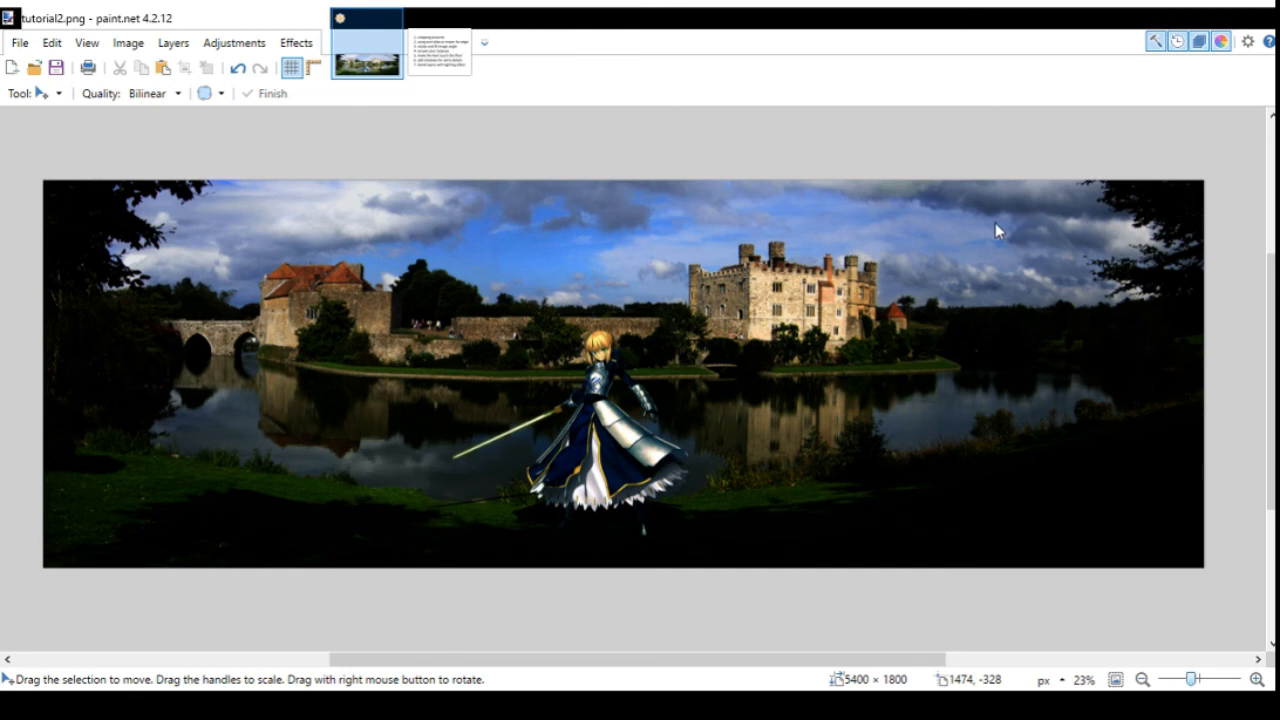
pyautogui.moveTo(995, 223); pyautogui.dragTo(994, 182)
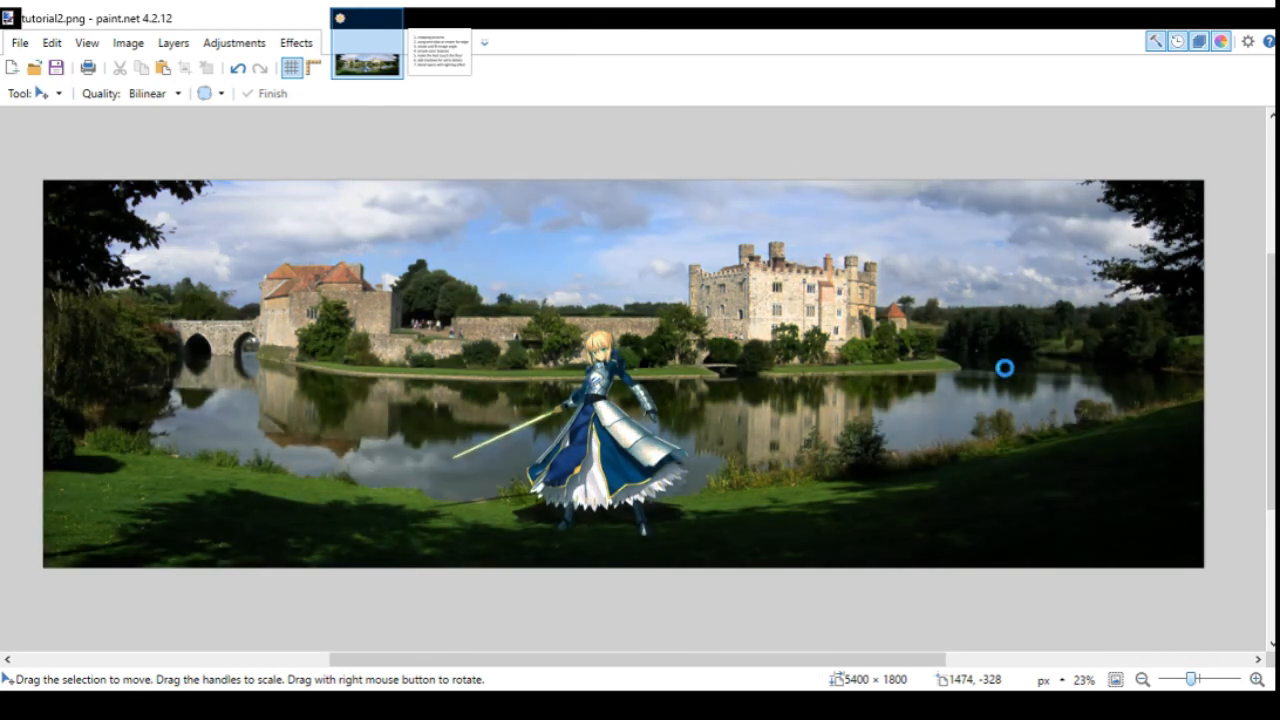
# Examine the darkened composite around the swordswoman, her feet and the castle, both up close and in the full panorama.
pyautogui.scroll(5, 600, 365)
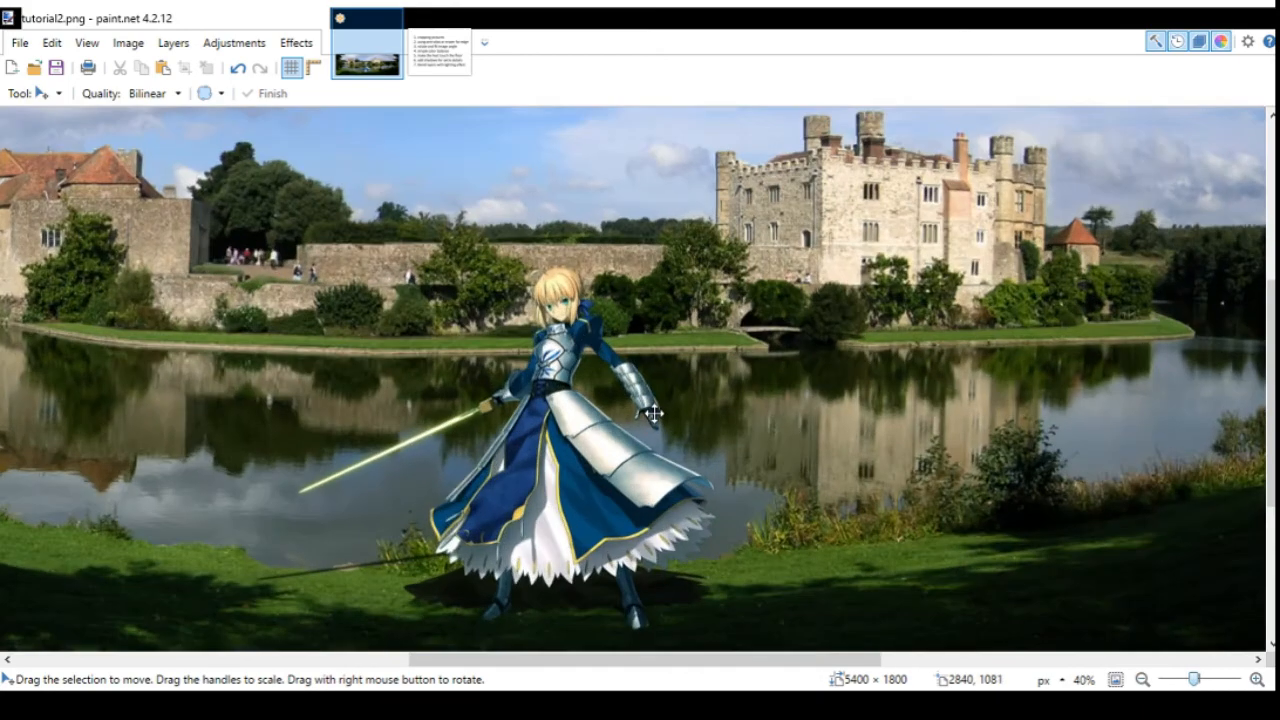
pyautogui.scroll(2, 591, 291)
pyautogui.scroll(-3, 760, 323)
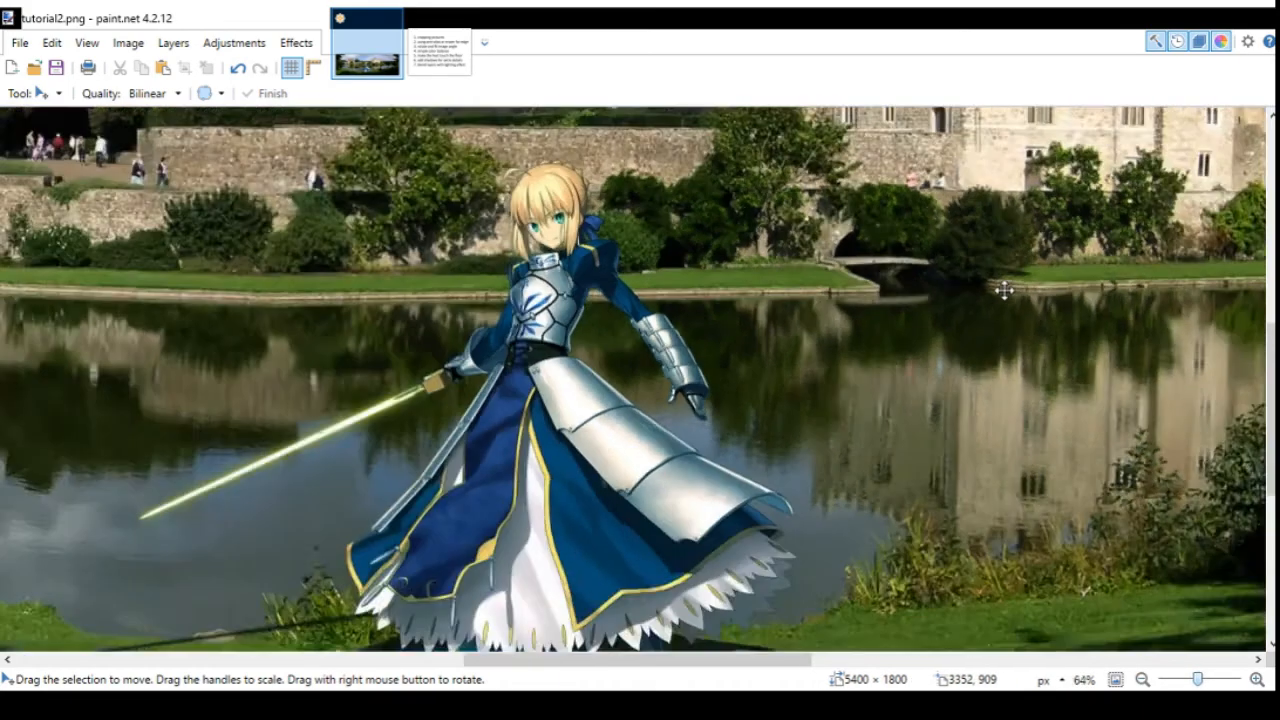
pyautogui.scroll(-2, 690, 572)
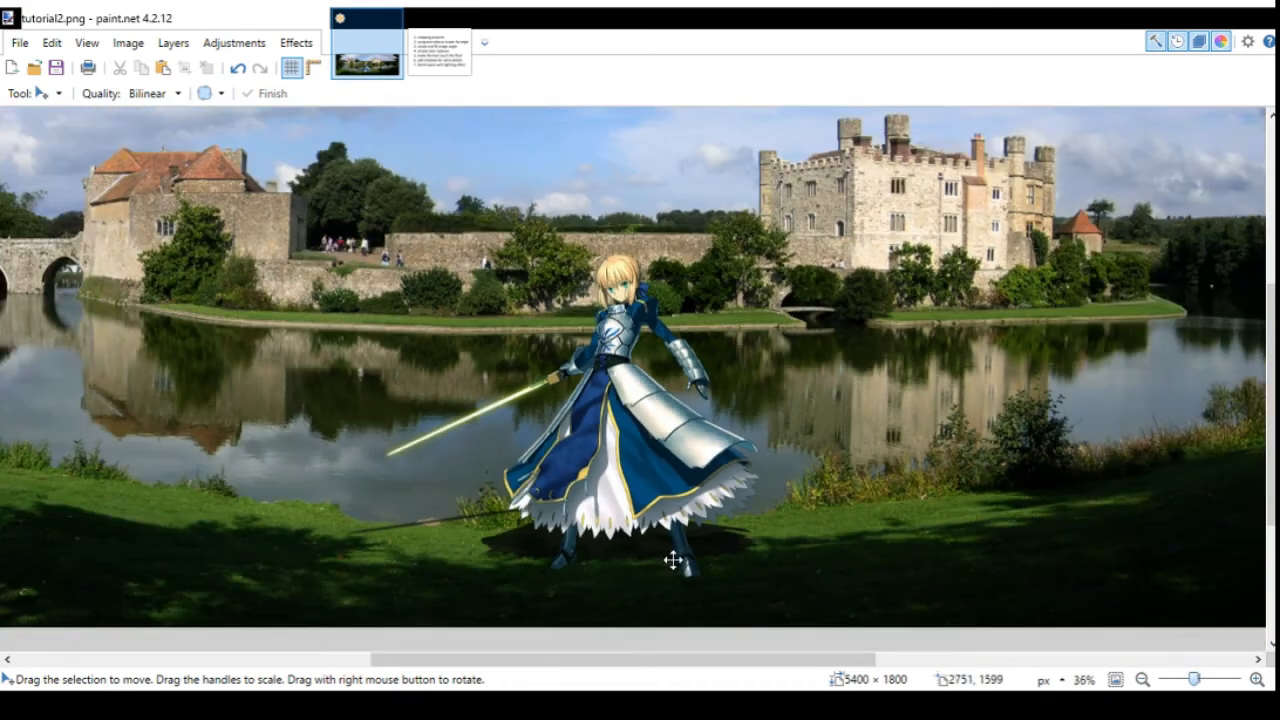
pyautogui.scroll(4, 620, 586)
pyautogui.scroll(-6, 778, 563)
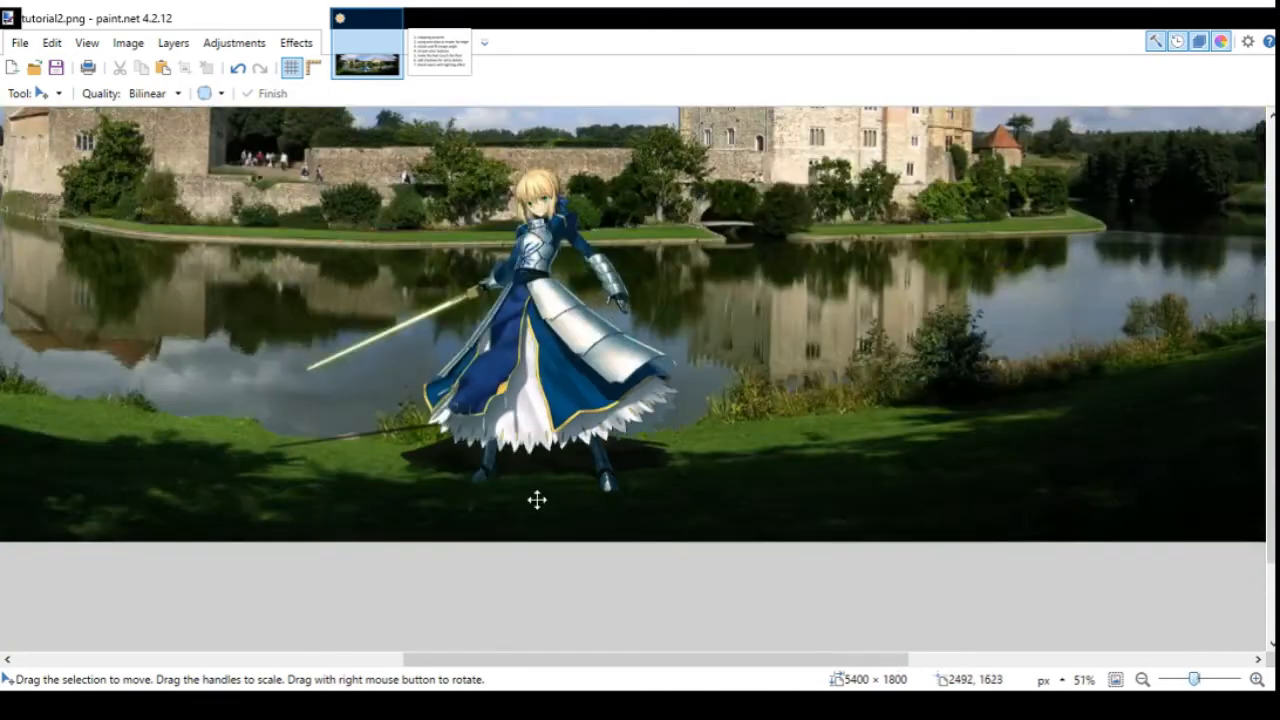
pyautogui.scroll(-1, 420, 342)
pyautogui.scroll(4, 371, 371)
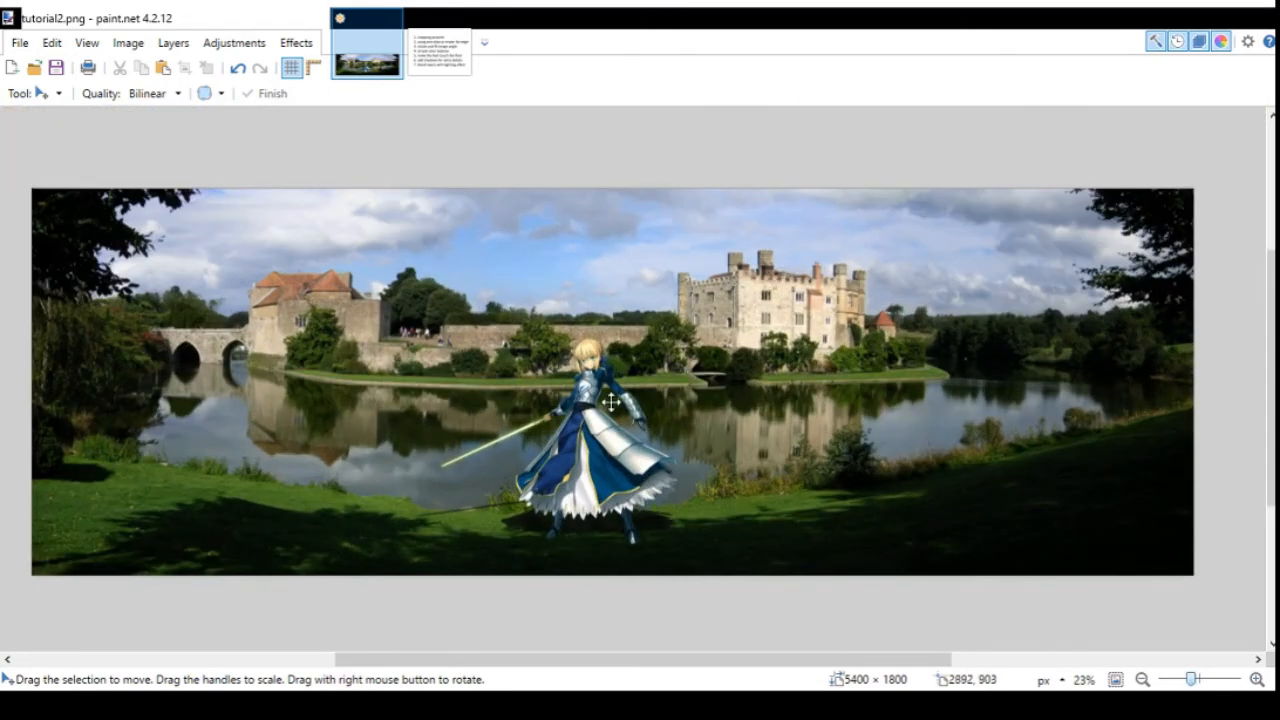
pyautogui.scroll(2, 640, 396)
pyautogui.scroll(-3, 605, 380)
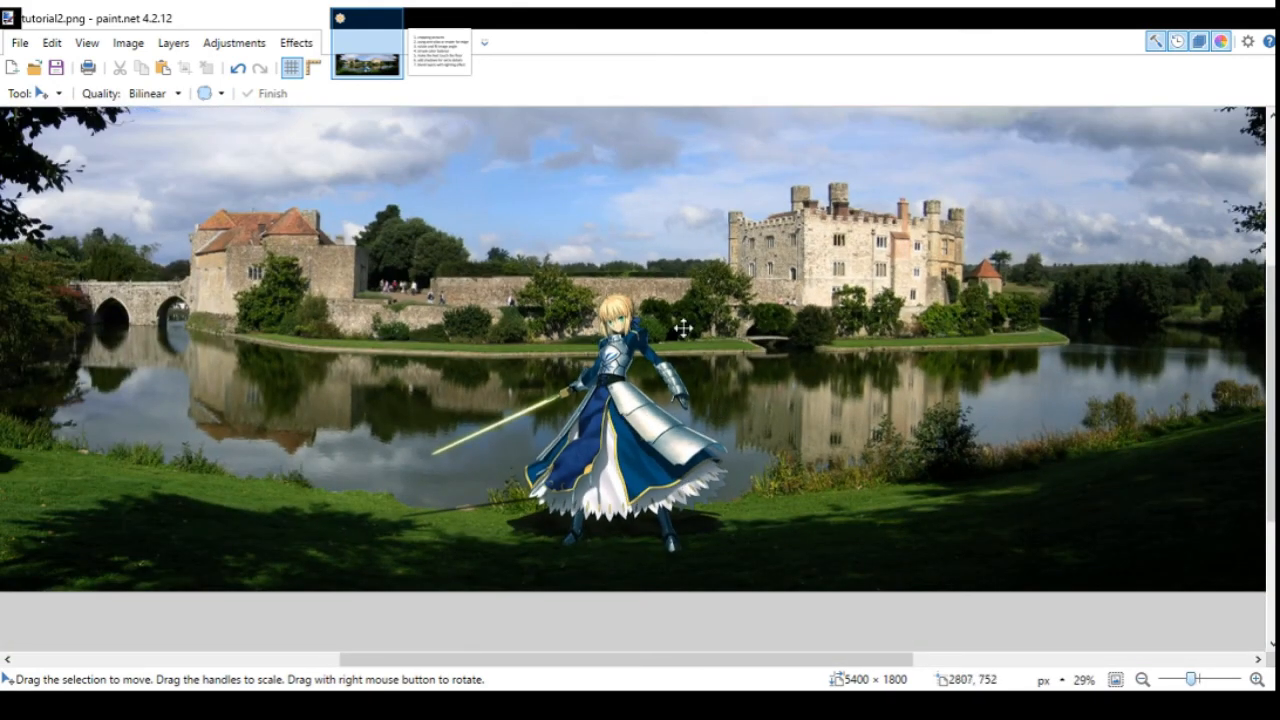
pyautogui.scroll(-2, 660, 415)
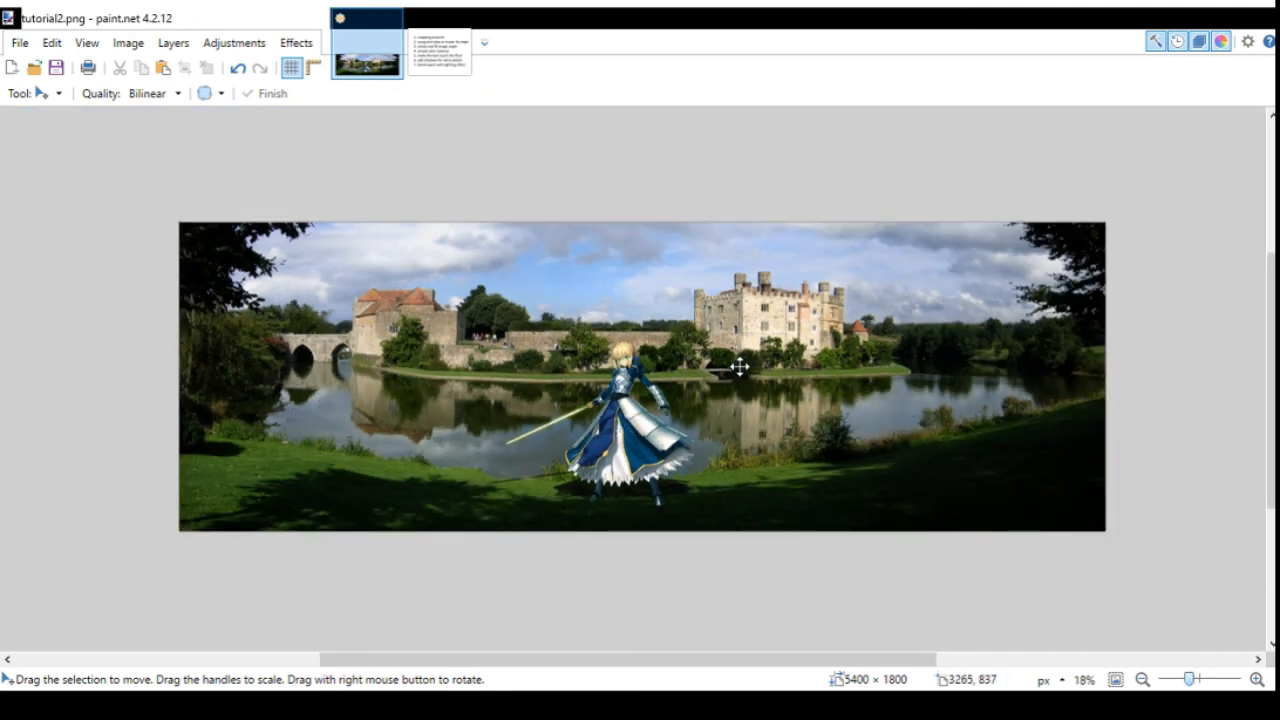
pyautogui.scroll(-1, 614, 400)
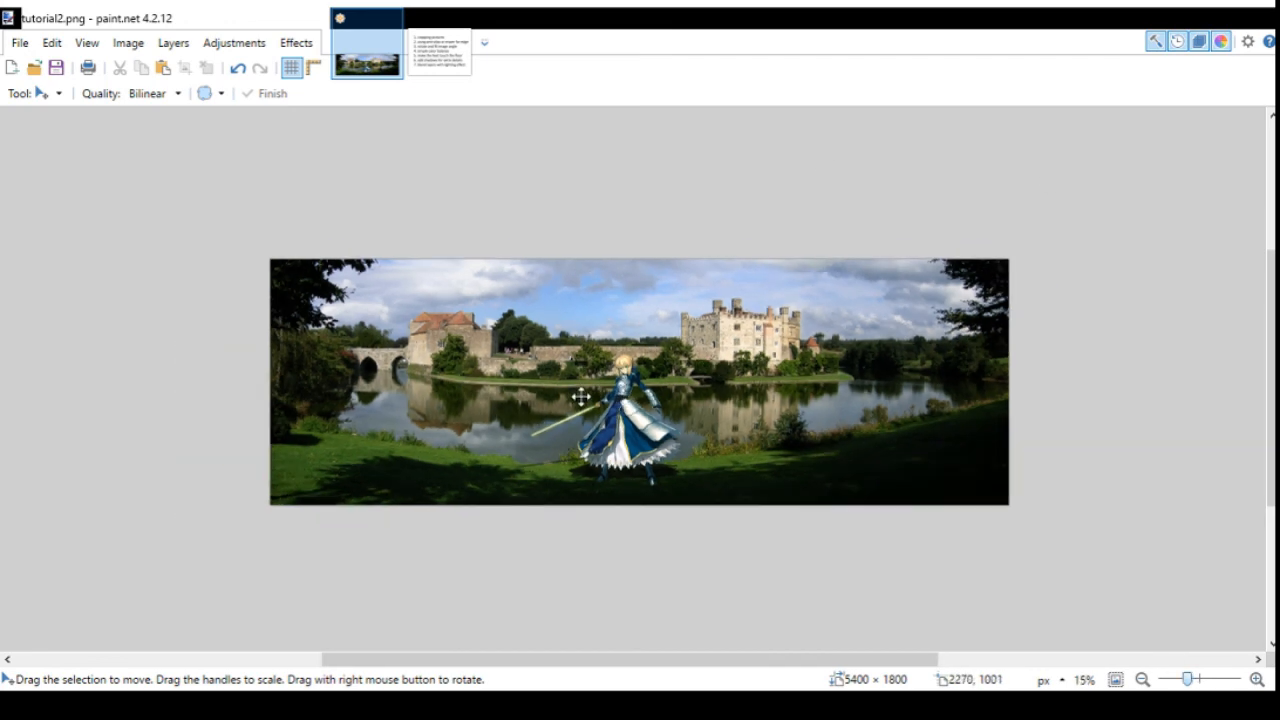
pyautogui.scroll(2, 620, 395)
pyautogui.scroll(1, 663, 386)
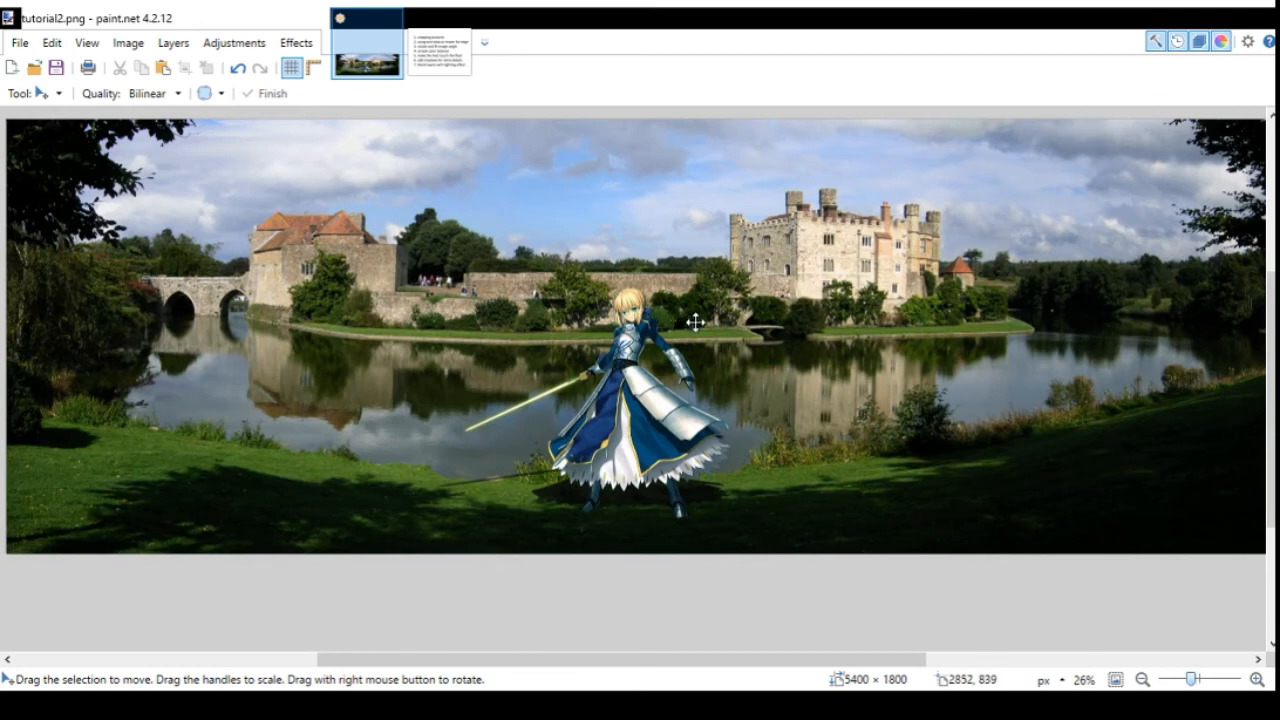
pyautogui.scroll(-2, 696, 323)
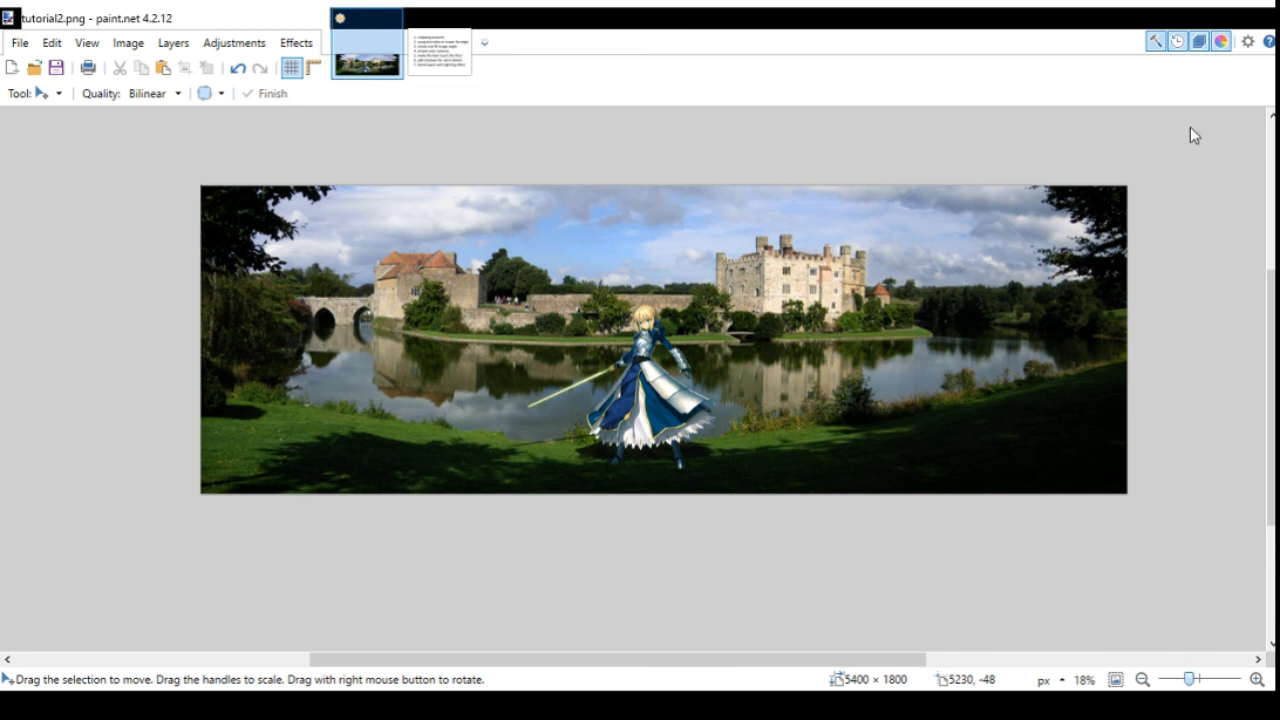
pyautogui.scroll(-1, 510, 375)
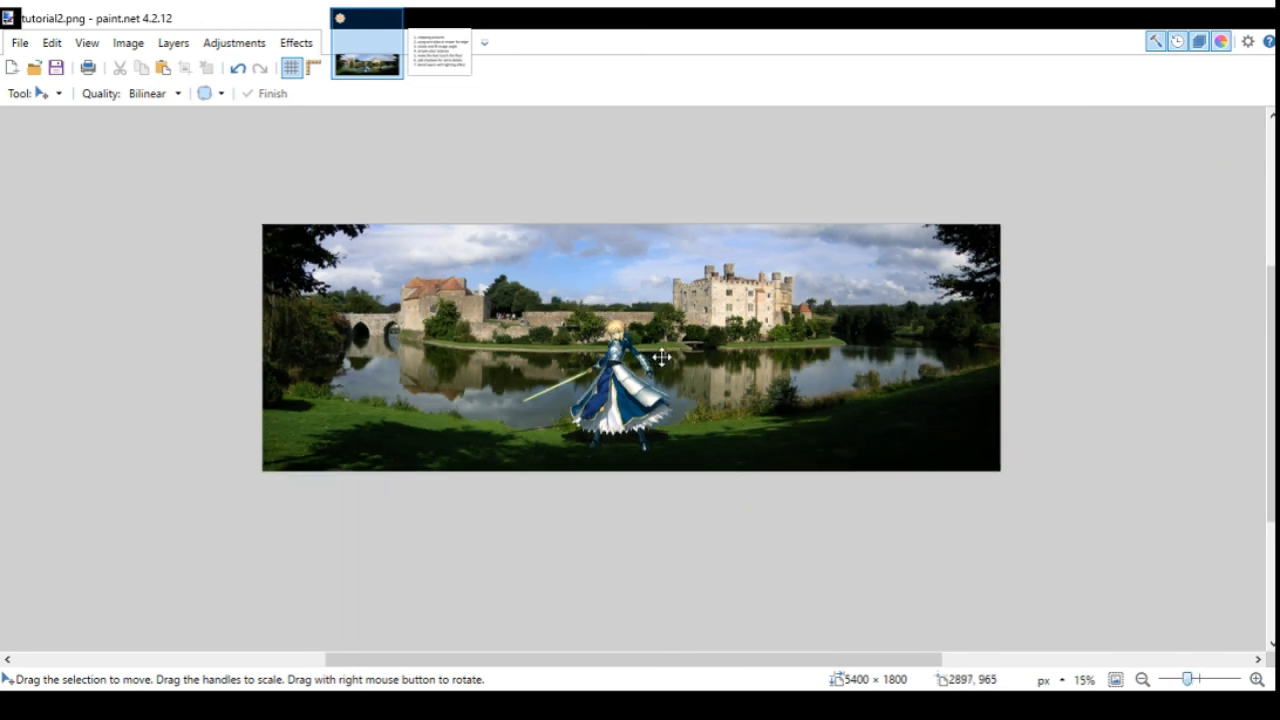
pyautogui.click(1189, 128)
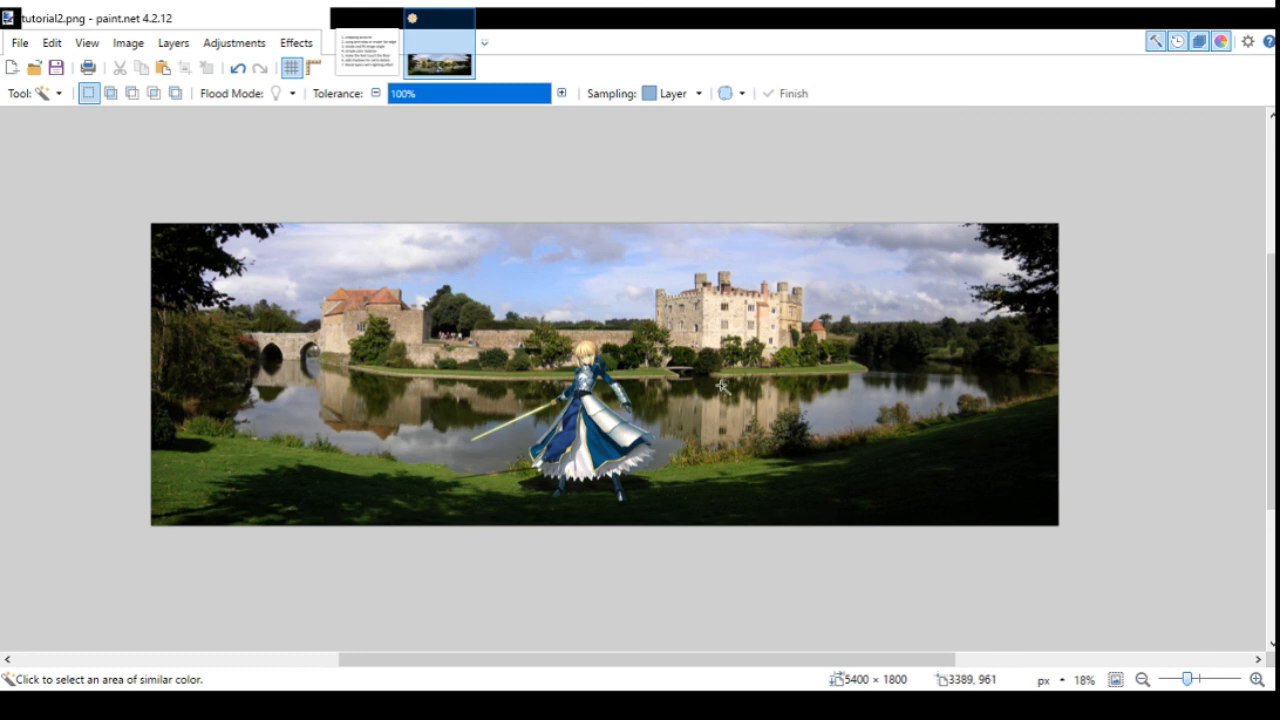
# Check the swordswoman's lighting against the lake and castle by comparing the composite at several magnifications.
pyautogui.scroll(1, 722, 385)
pyautogui.scroll(-1, 722, 385)
pyautogui.scroll(-1, 722, 385)
pyautogui.scroll(1, 722, 370)
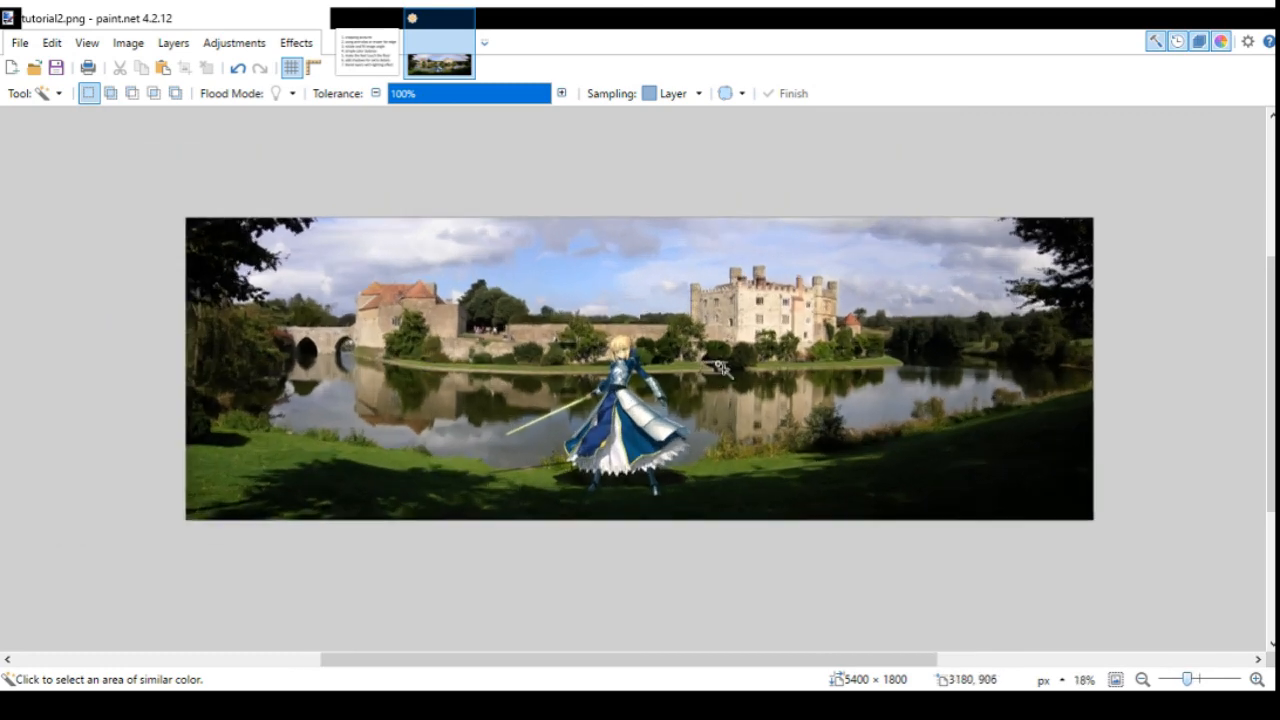
pyautogui.scroll(-1, 722, 370)
pyautogui.scroll(2, 710, 374)
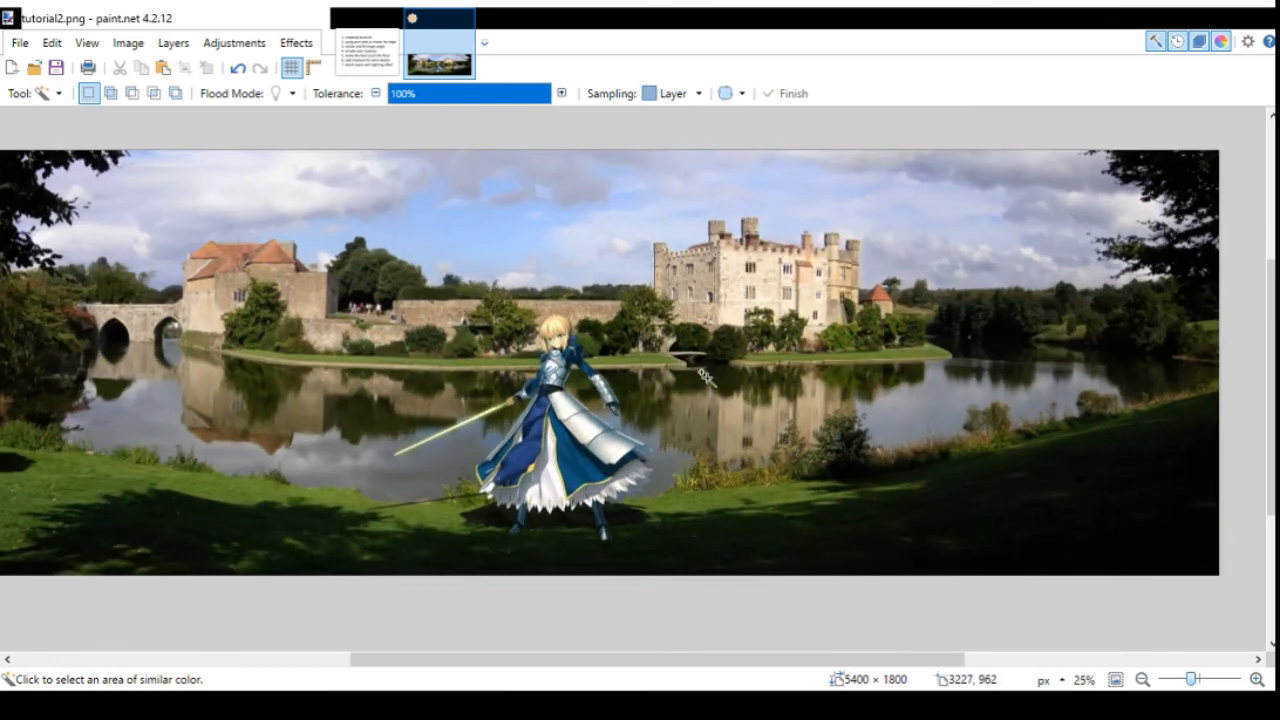
pyautogui.scroll(1, 690, 375)
pyautogui.scroll(-2, 650, 365)
pyautogui.scroll(2, 620, 350)
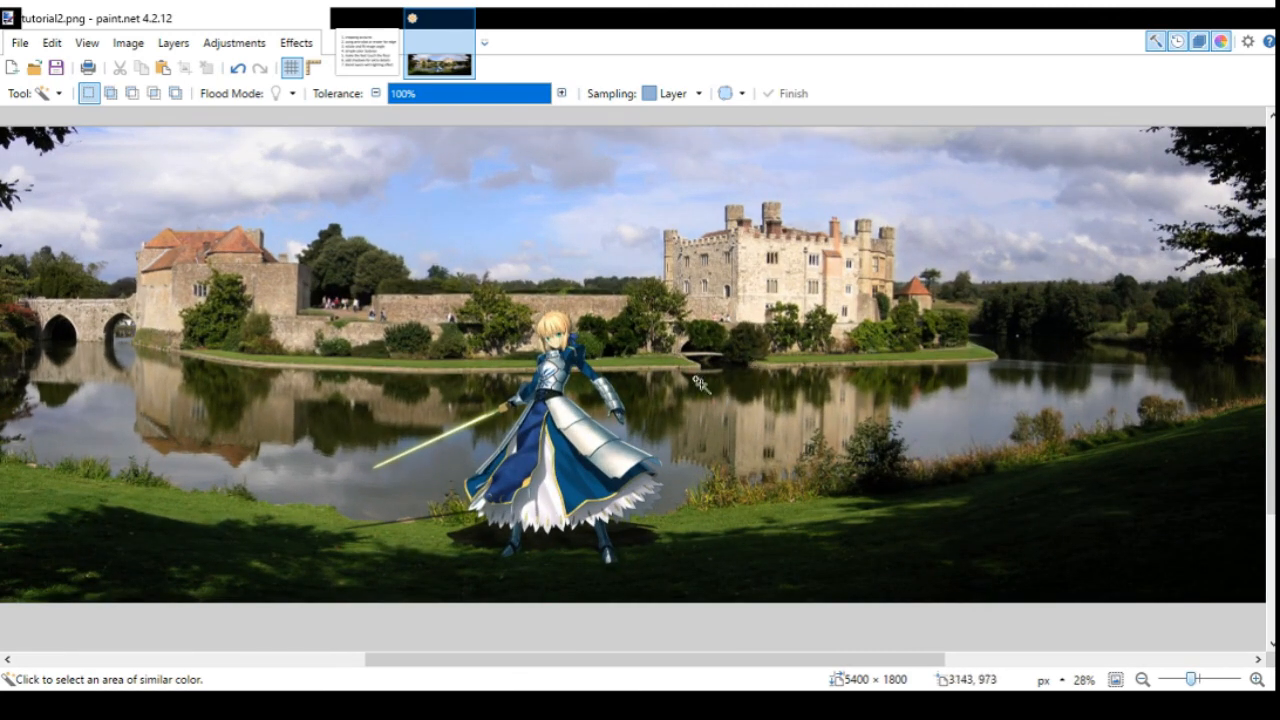
pyautogui.scroll(-2, 700, 384)
pyautogui.scroll(-1, 665, 378)
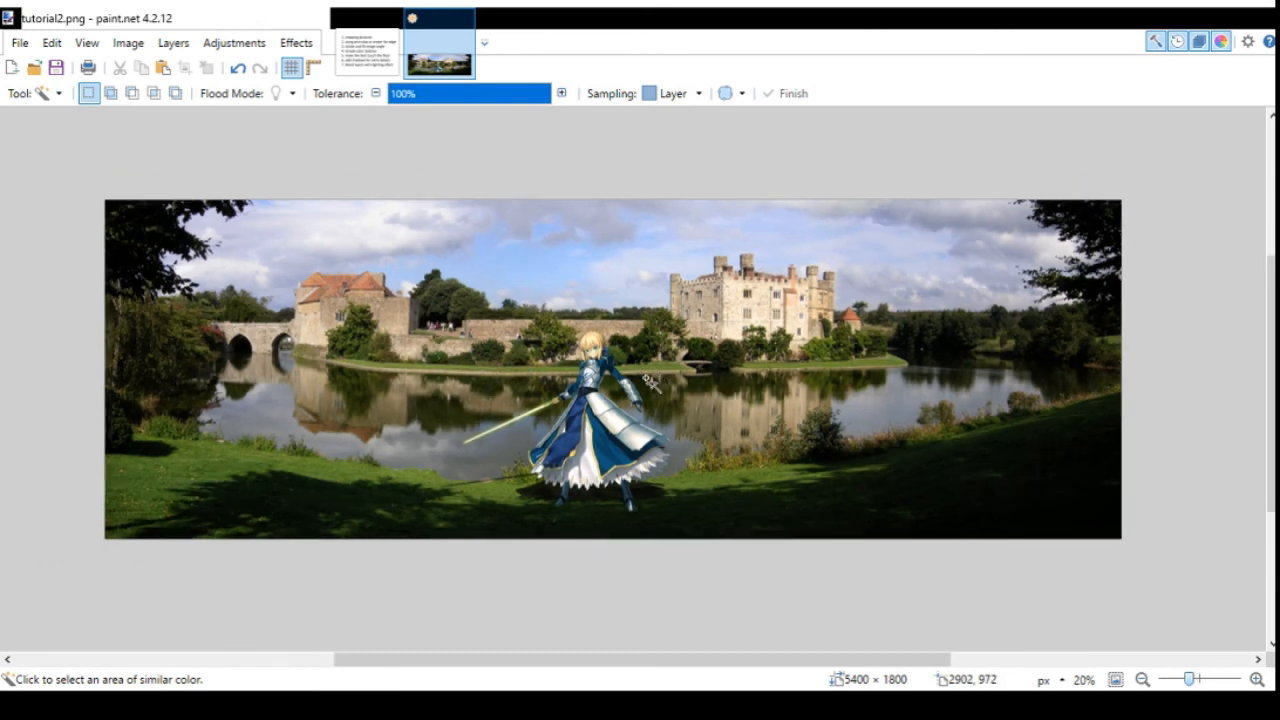
pyautogui.scroll(-1, 650, 382)
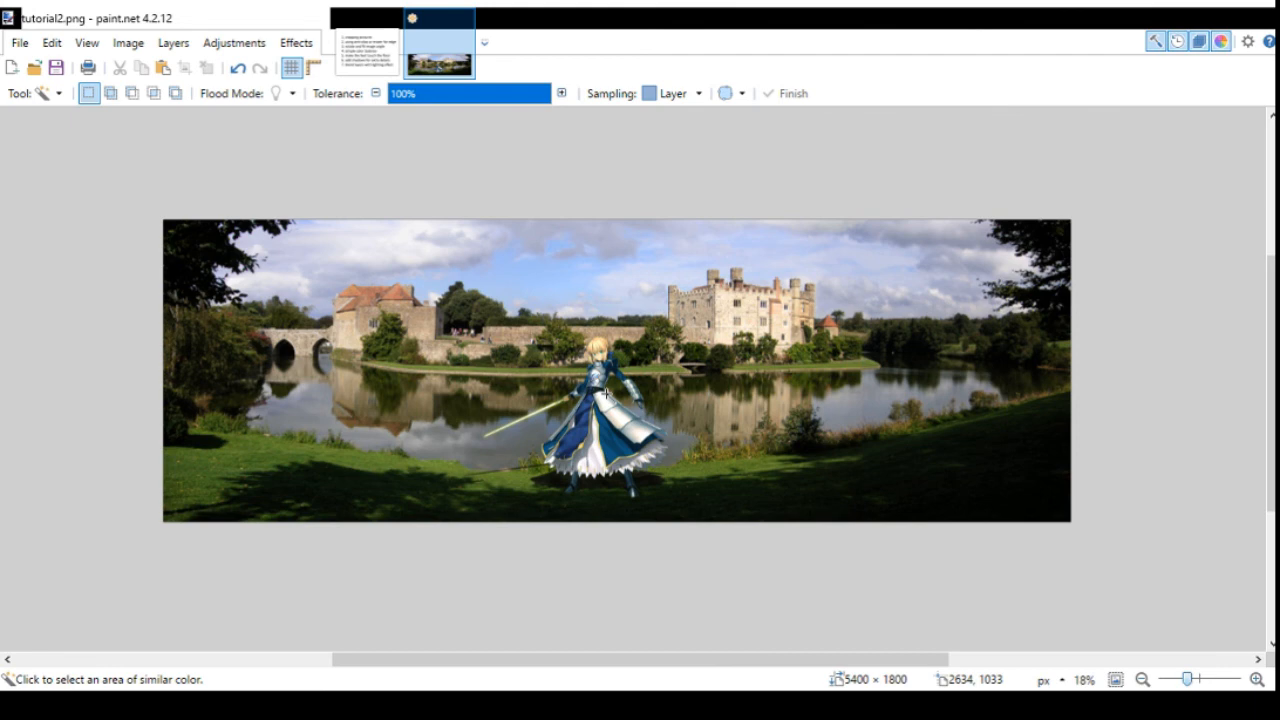
pyautogui.keyDown('ctrl'); pyautogui.scroll(3, 630, 390); pyautogui.keyUp('ctrl')
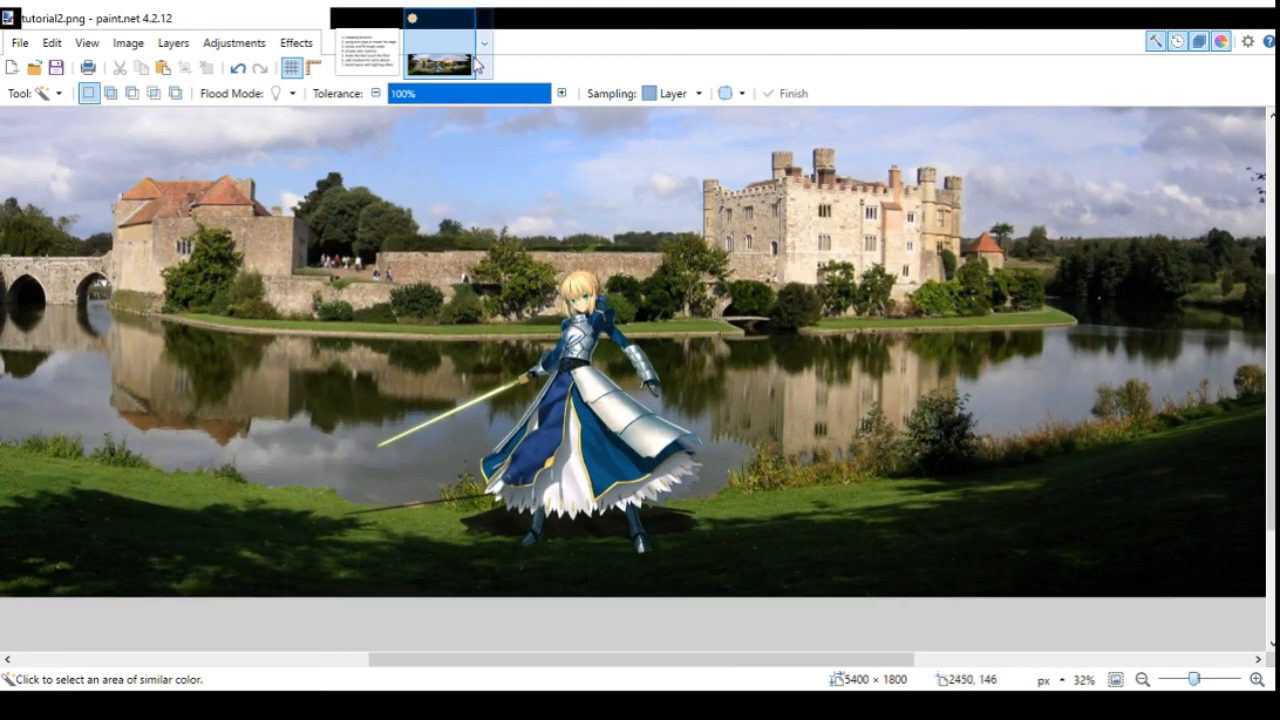
# Revisit the seven-point checklist in tutorial 1.png, then return to tutorial2.png and view the whole panorama.
pyautogui.click(367, 52)
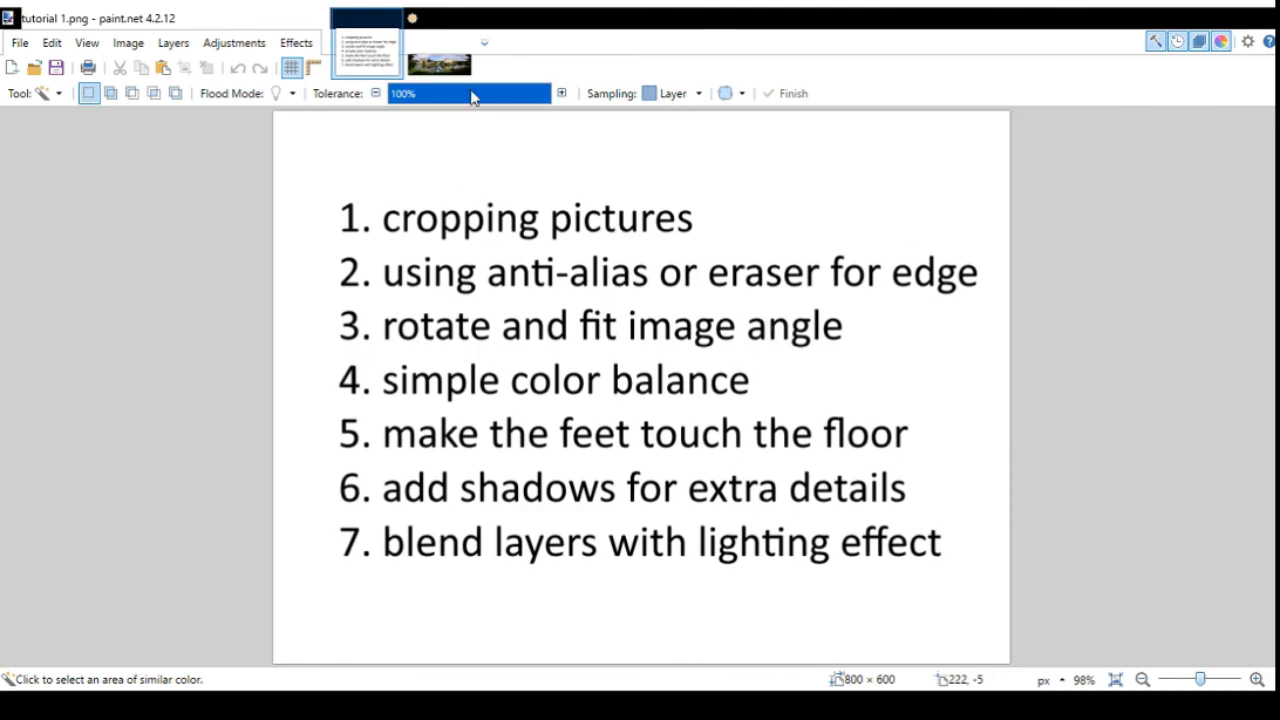
pyautogui.click(439, 62)
pyautogui.keyDown('ctrl'); pyautogui.scroll(-2, 660, 380); pyautogui.keyUp('ctrl')
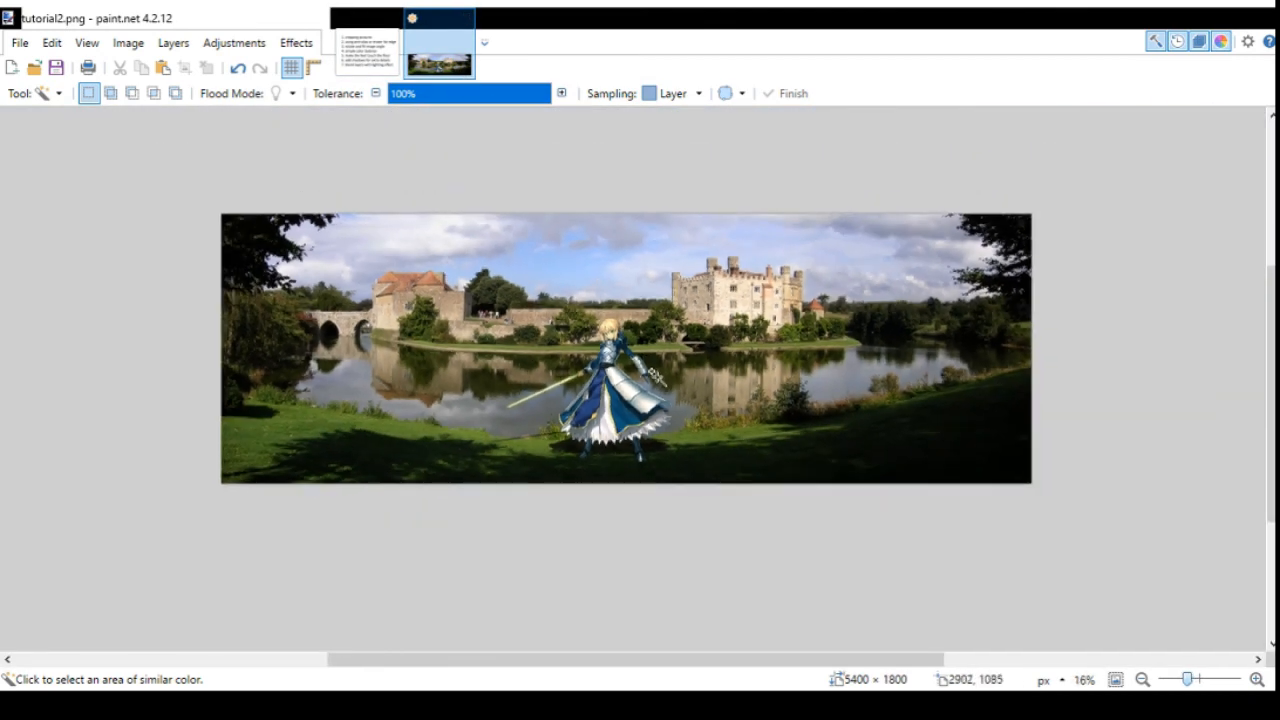
pyautogui.keyDown('ctrl'); pyautogui.scroll(2, 658, 336); pyautogui.keyUp('ctrl')
pyautogui.keyDown('ctrl'); pyautogui.scroll(-1, 674, 446); pyautogui.keyUp('ctrl')
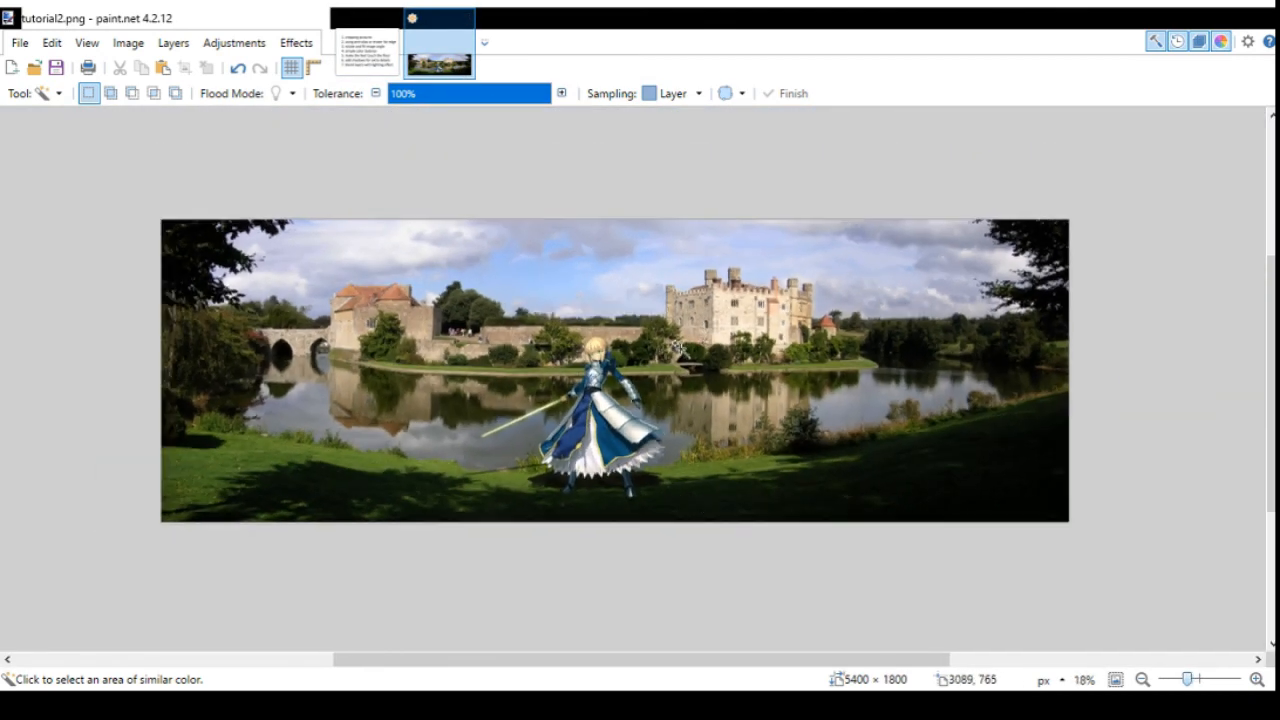
pyautogui.keyDown('ctrl'); pyautogui.scroll(1, 676, 347); pyautogui.keyUp('ctrl')
pyautogui.keyDown('ctrl'); pyautogui.scroll(-1, 678, 360); pyautogui.keyUp('ctrl')
pyautogui.scroll(-2, 674, 374)
pyautogui.scroll(2, 670, 376)
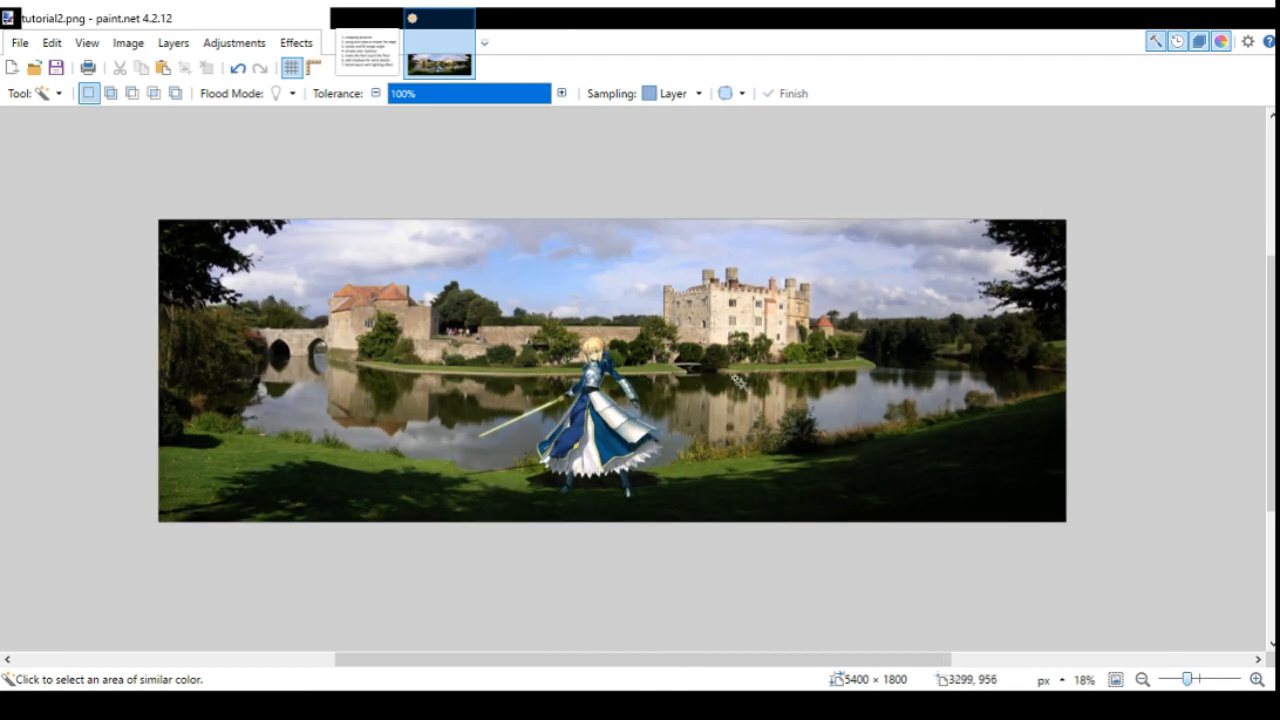
pyautogui.scroll(-1, 663, 382)
pyautogui.scroll(1, 665, 333)
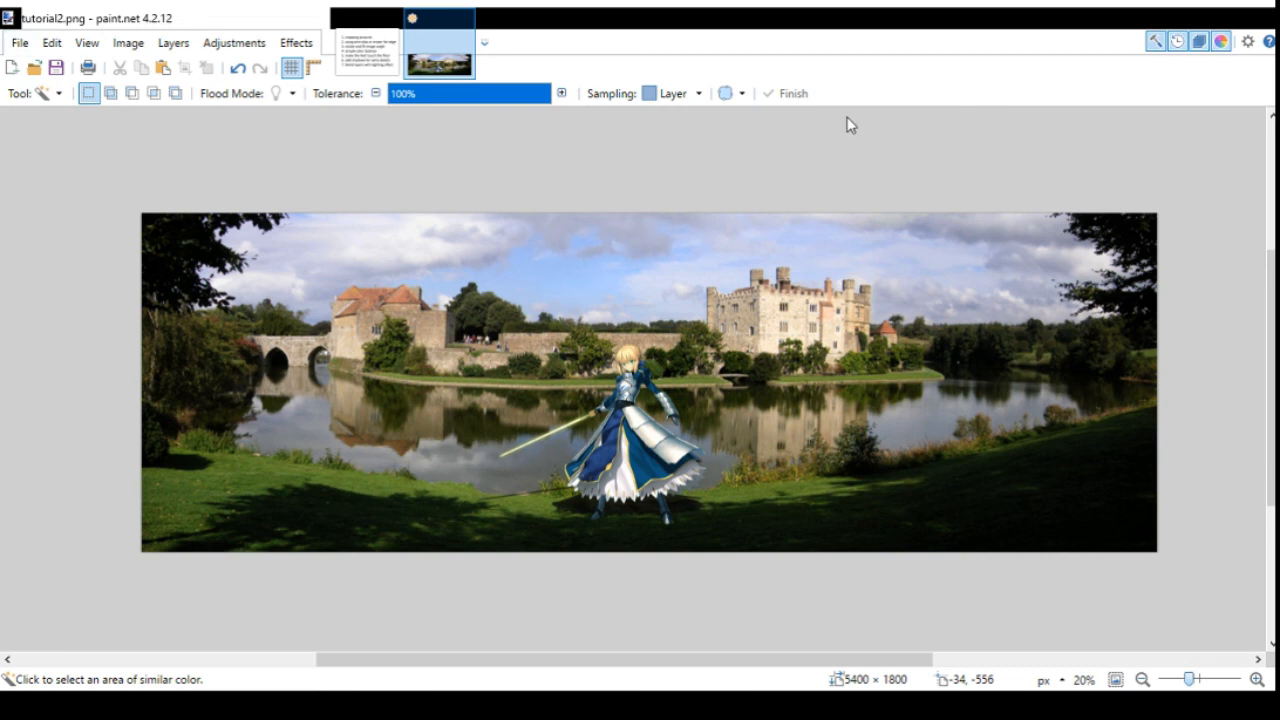
pyautogui.scroll(-1, 655, 364)
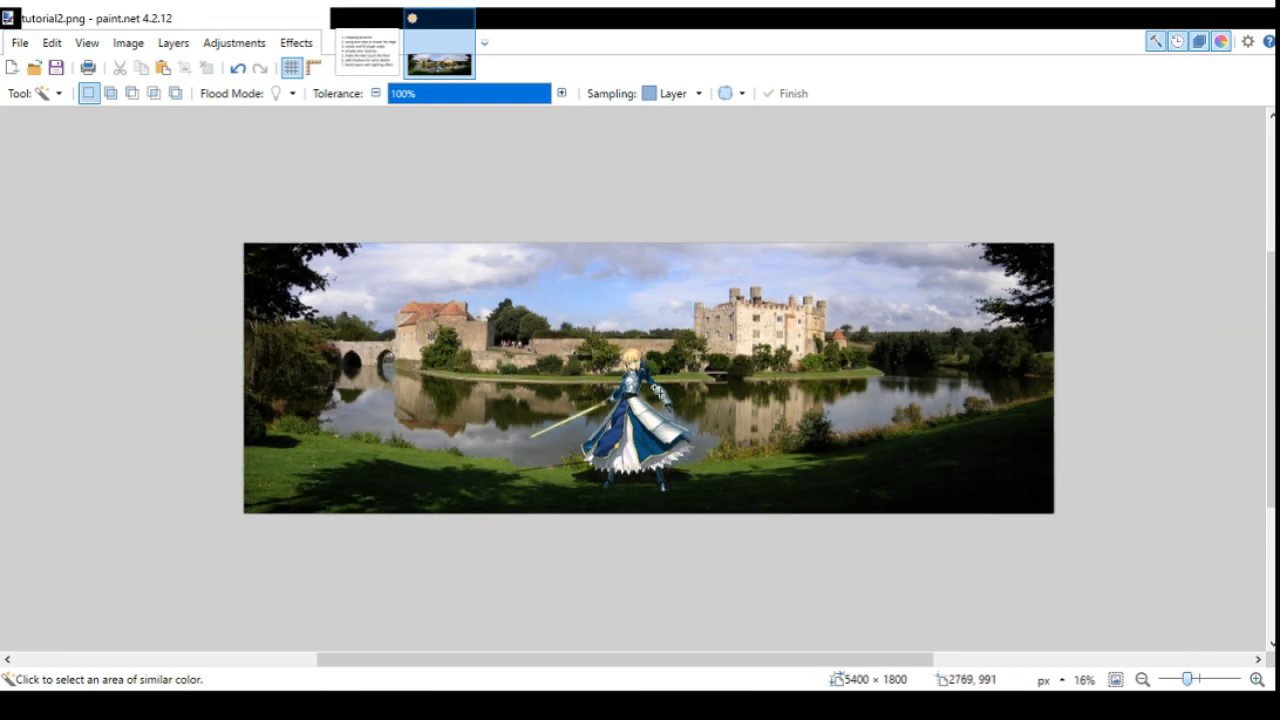
pyautogui.scroll(1, 661, 395)
# Check the checklist's lighting-effect point in tutorial 1.png, then inspect the swordswoman's blend with the castle scene in tutorial2.png.
pyautogui.click(365, 50)
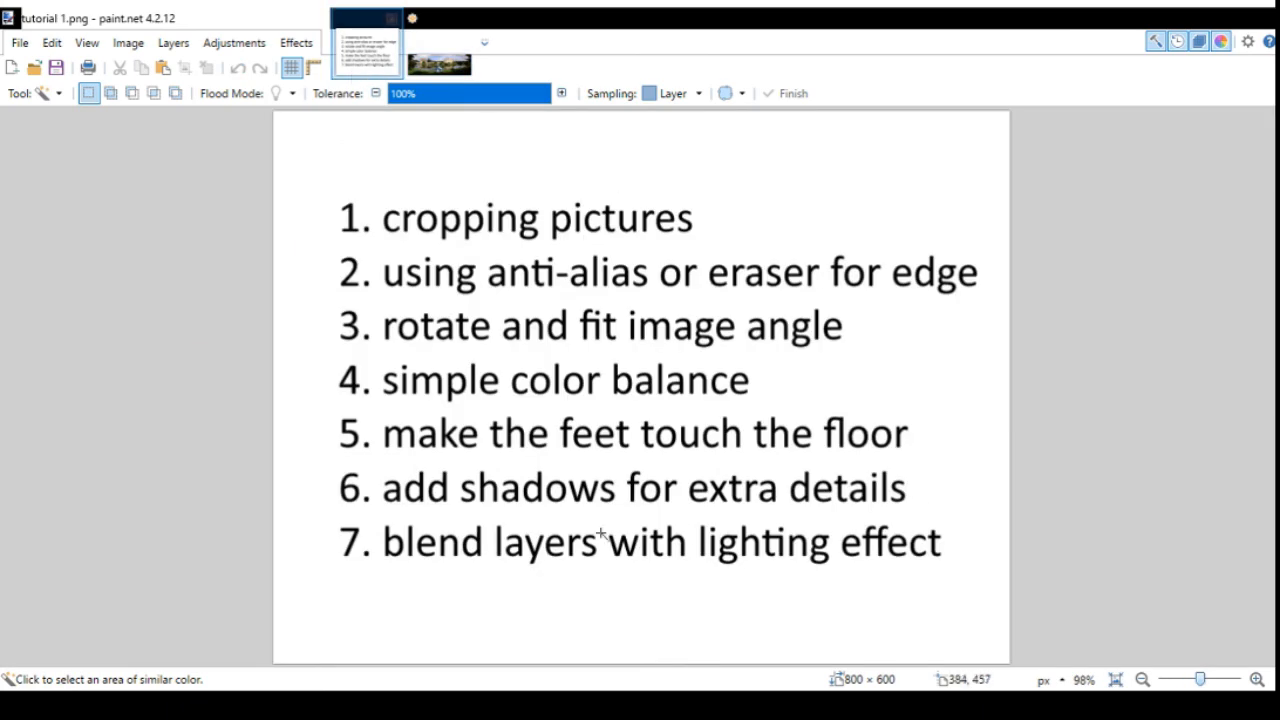
pyautogui.click(439, 55)
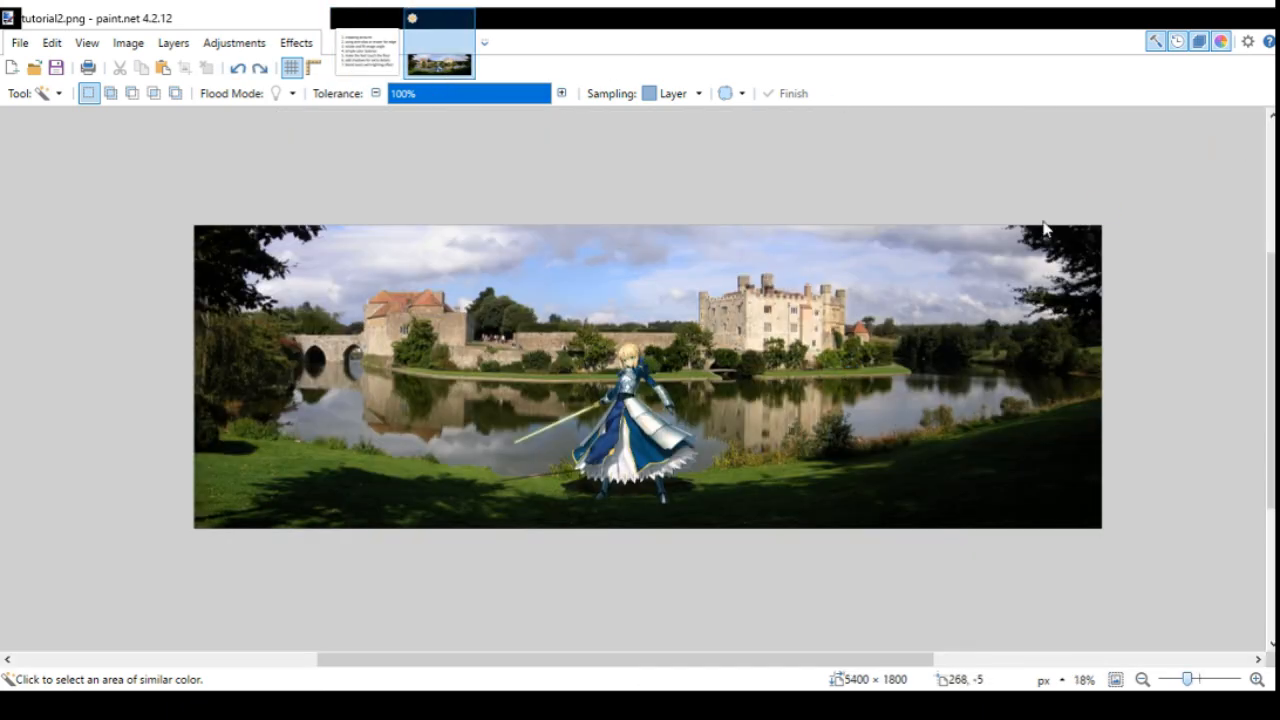
pyautogui.scroll(-1, 682, 391)
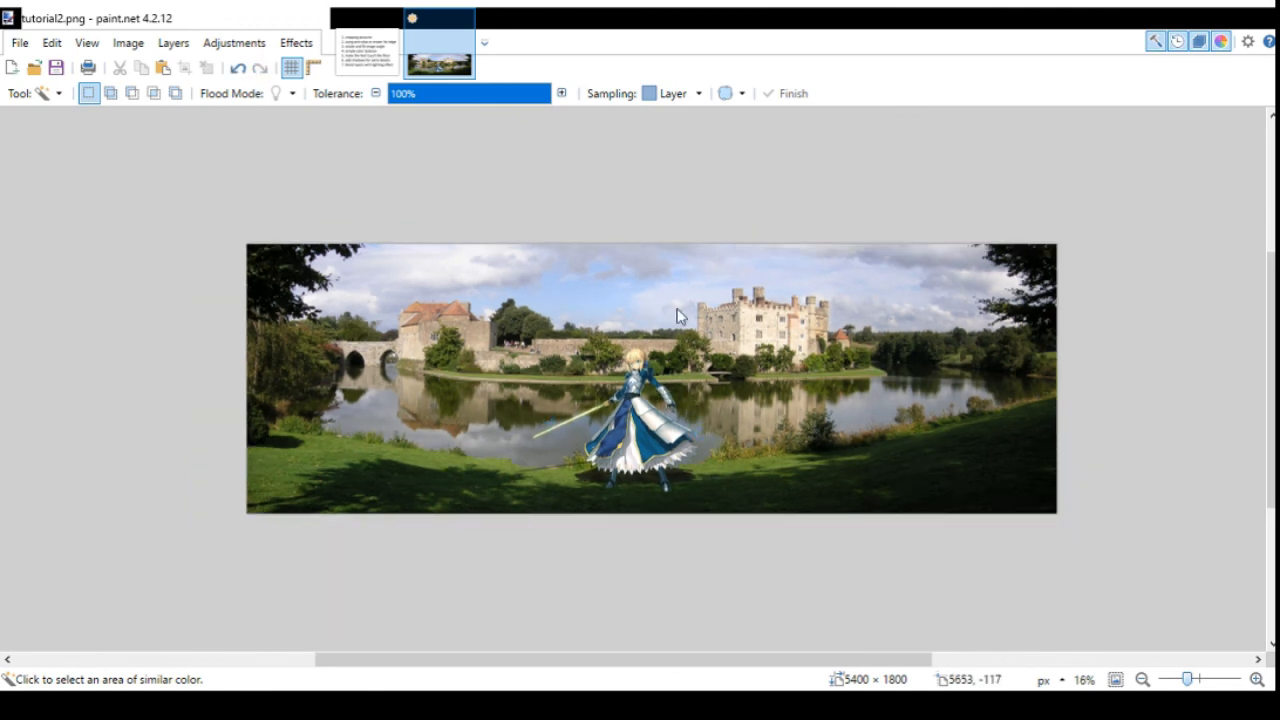
pyautogui.click(800, 345)
pyautogui.scroll(2, 706, 419)
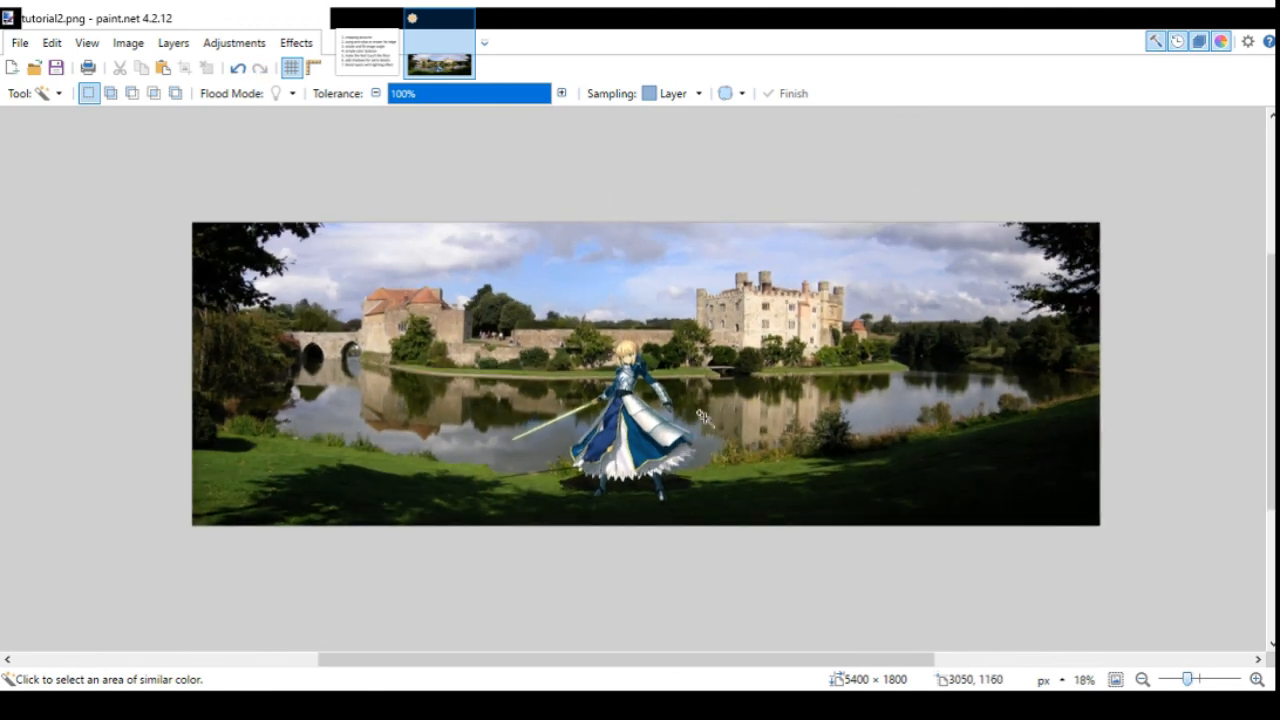
pyautogui.scroll(4, 636, 360)
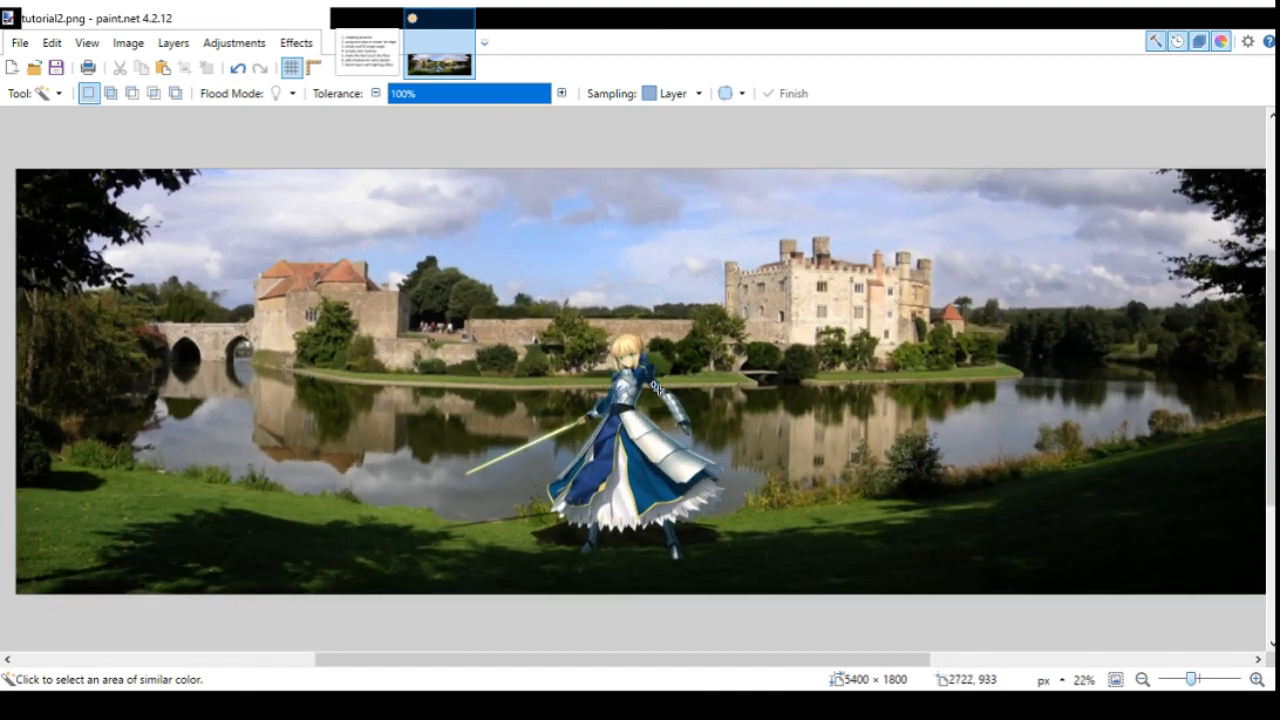
pyautogui.scroll(-4, 646, 356)
pyautogui.scroll(1, 650, 362)
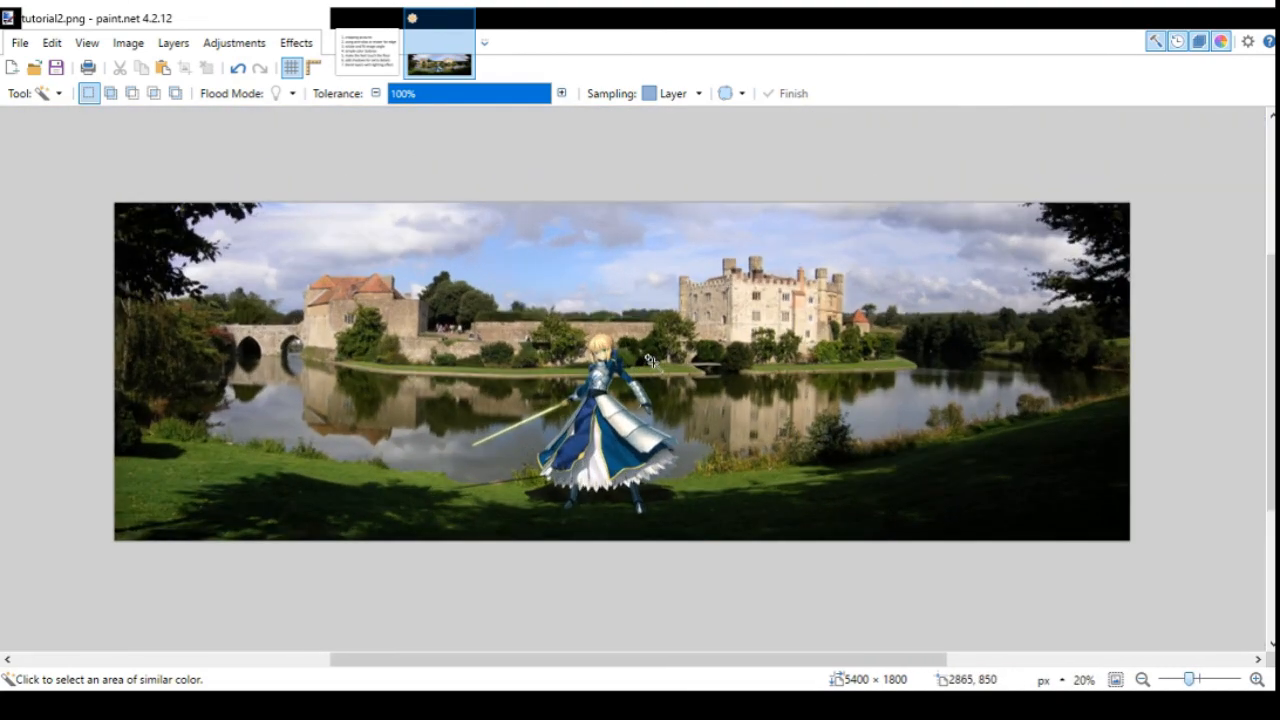
pyautogui.scroll(-1, 650, 362)
# Reread the seven-point checklist in tutorial 1.png and return to tutorial2.png for a final look at the whole composite.
pyautogui.click(372, 55)
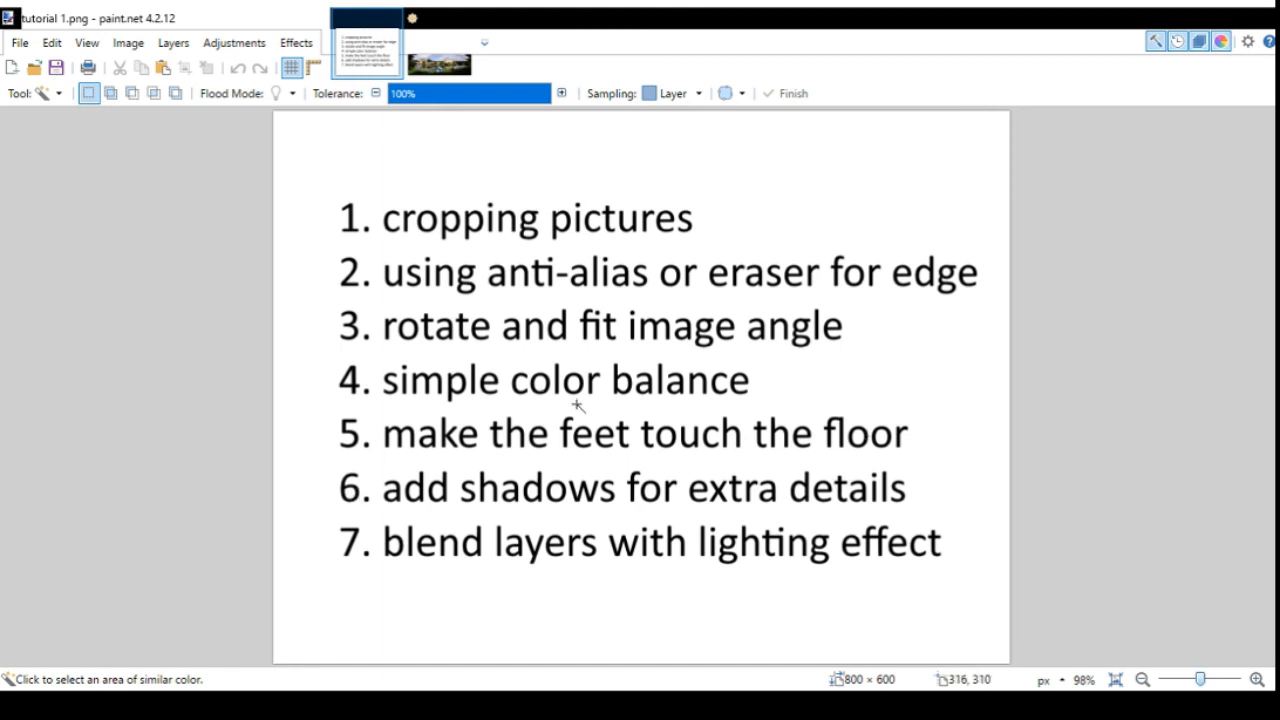
pyautogui.click(439, 62)
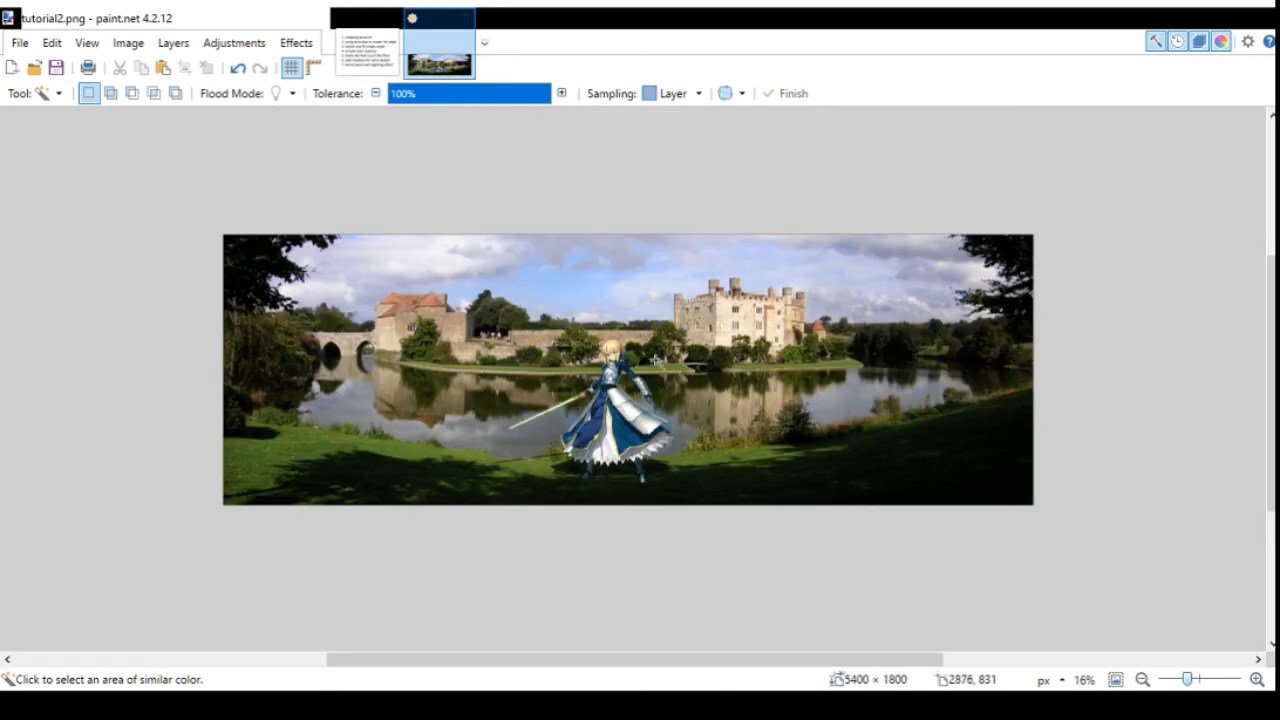
pyautogui.scroll(2, 655, 360)
pyautogui.scroll(-1, 650, 358)
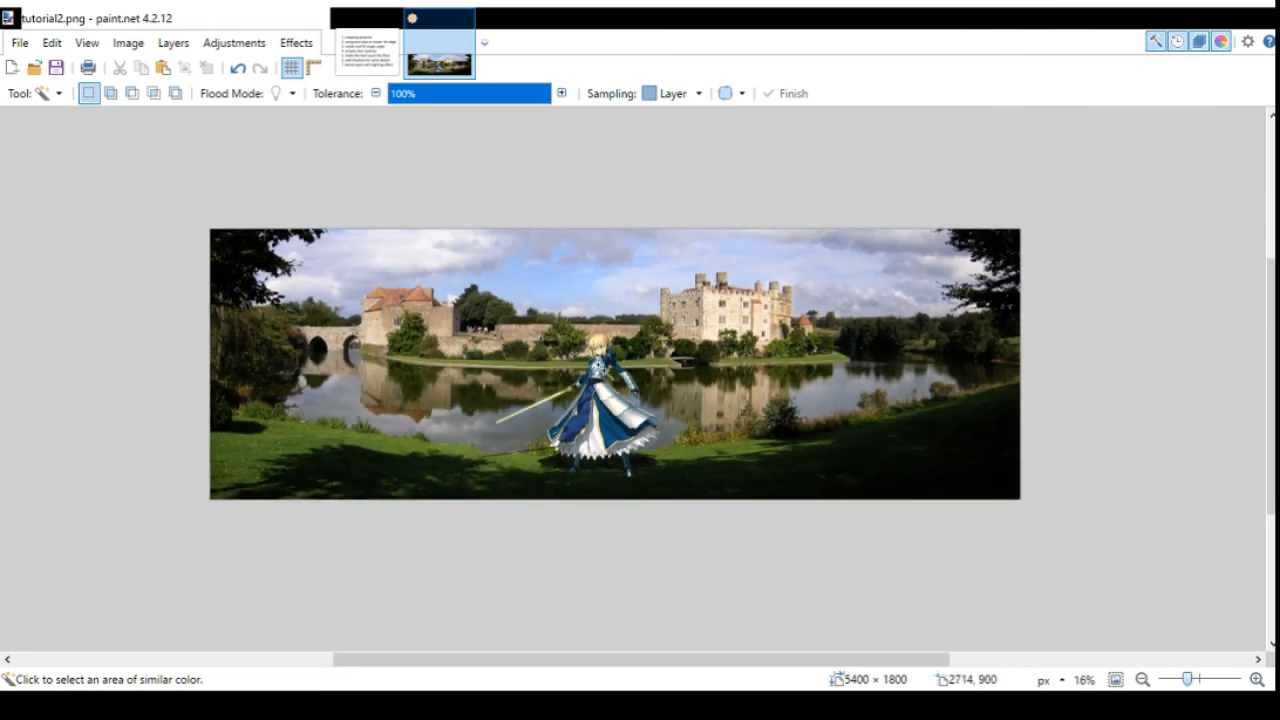
pyautogui.scroll(3, 630, 356)
pyautogui.scroll(-2, 630, 360)
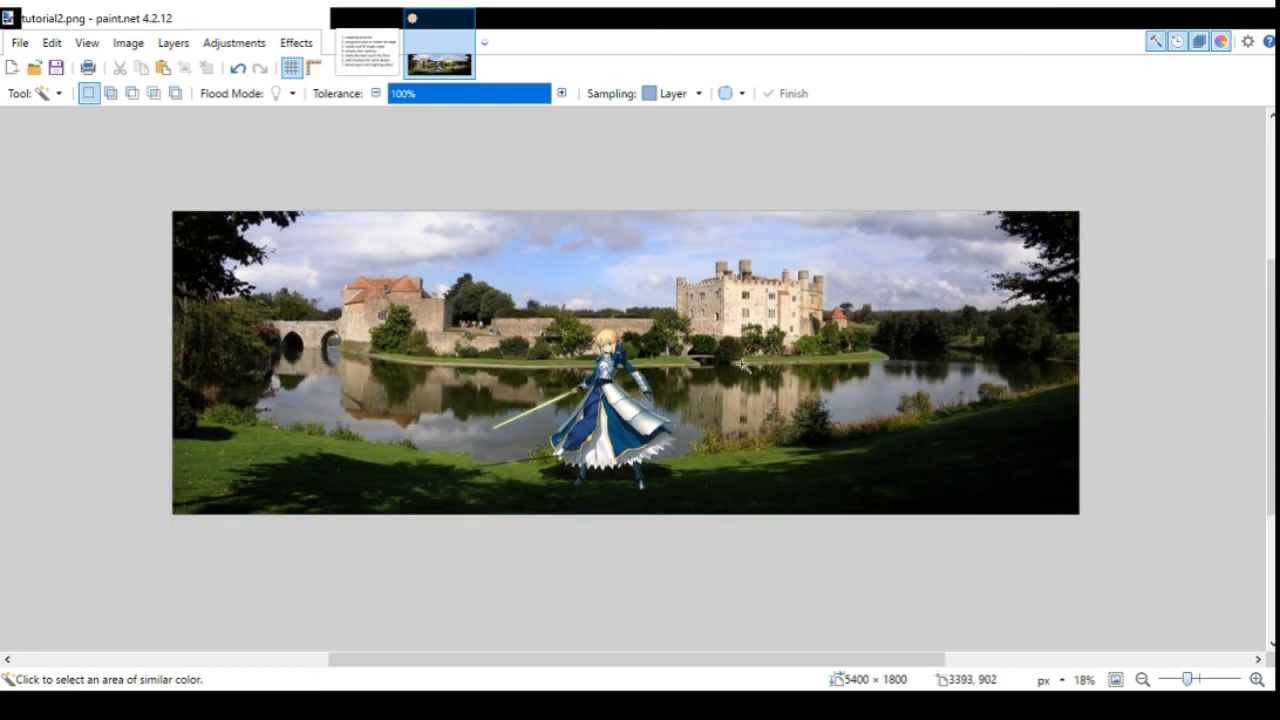